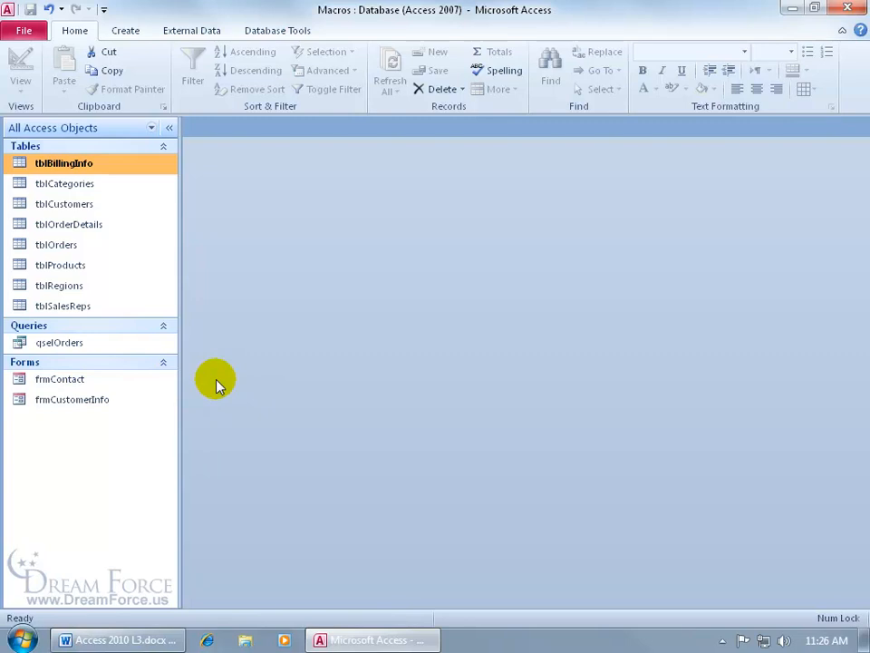
Create a new blank macro in the database.
left_click(126, 30)
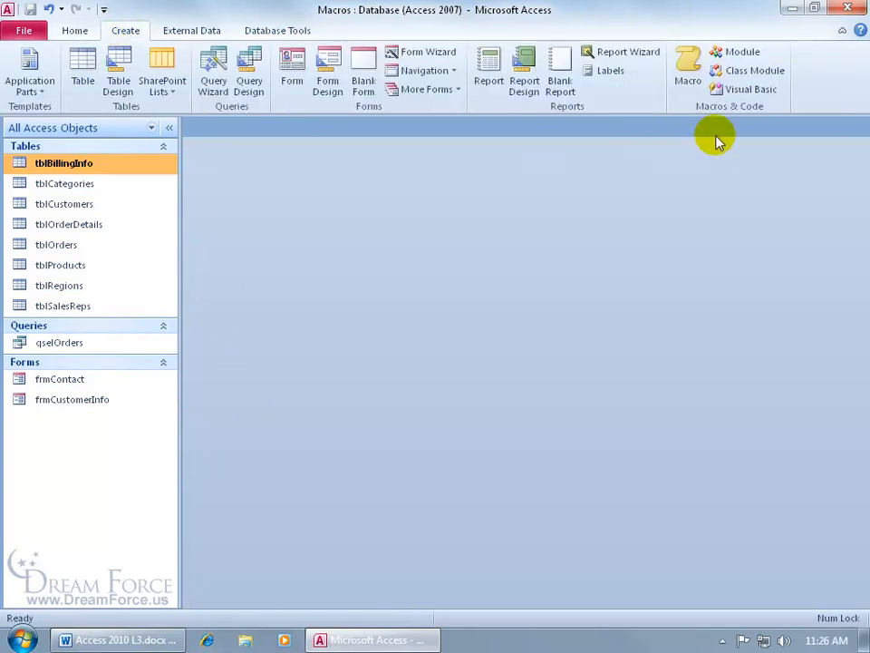
left_click(688, 80)
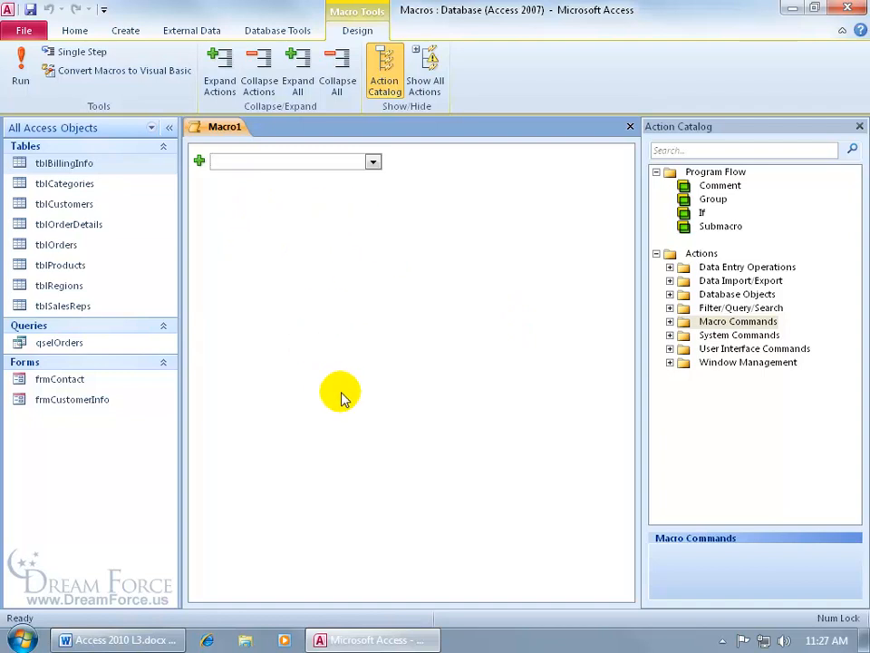
View the tblBillingInfo table in Design View and close it again.
right_click(94, 170)
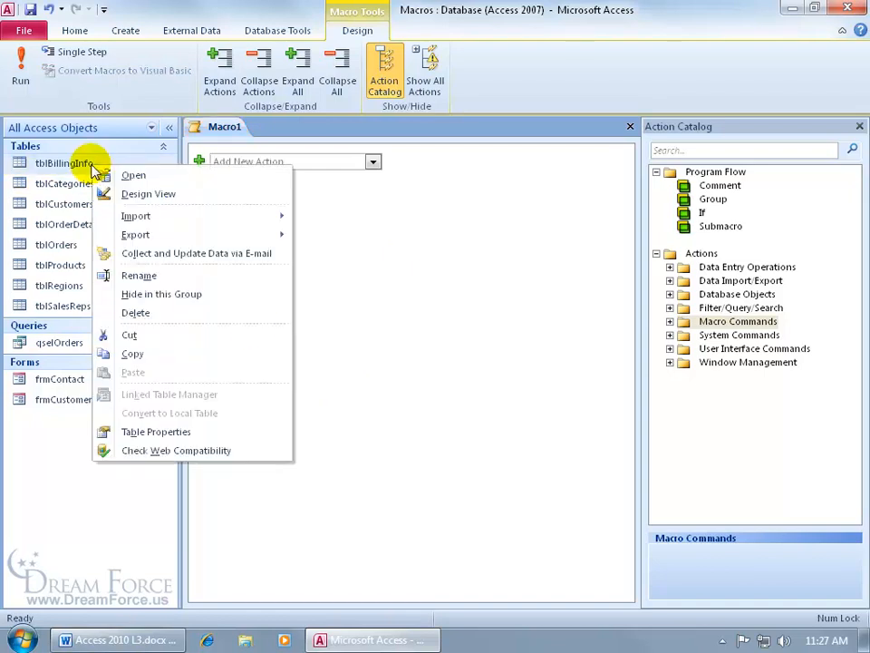
left_click(127, 193)
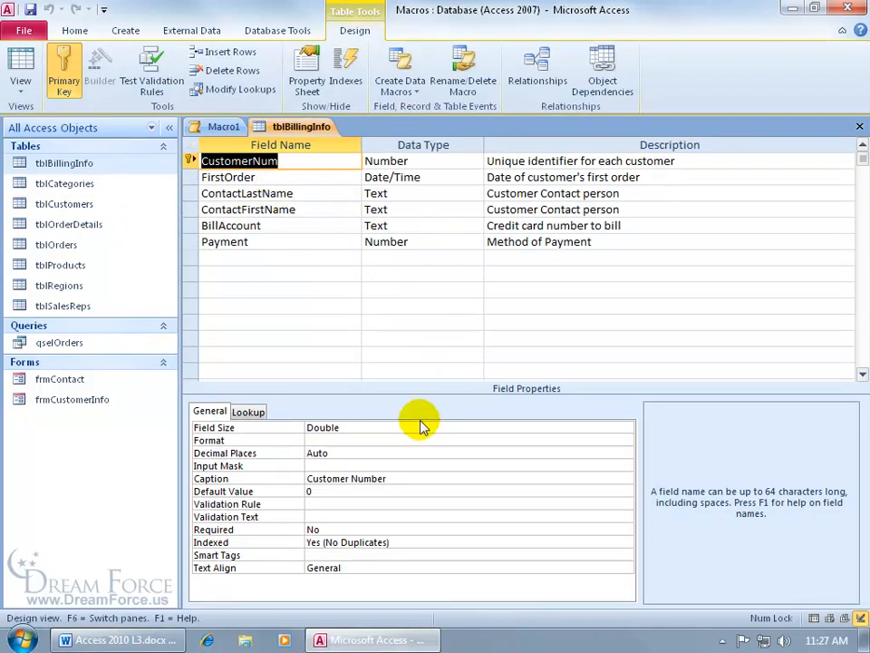
left_click(859, 126)
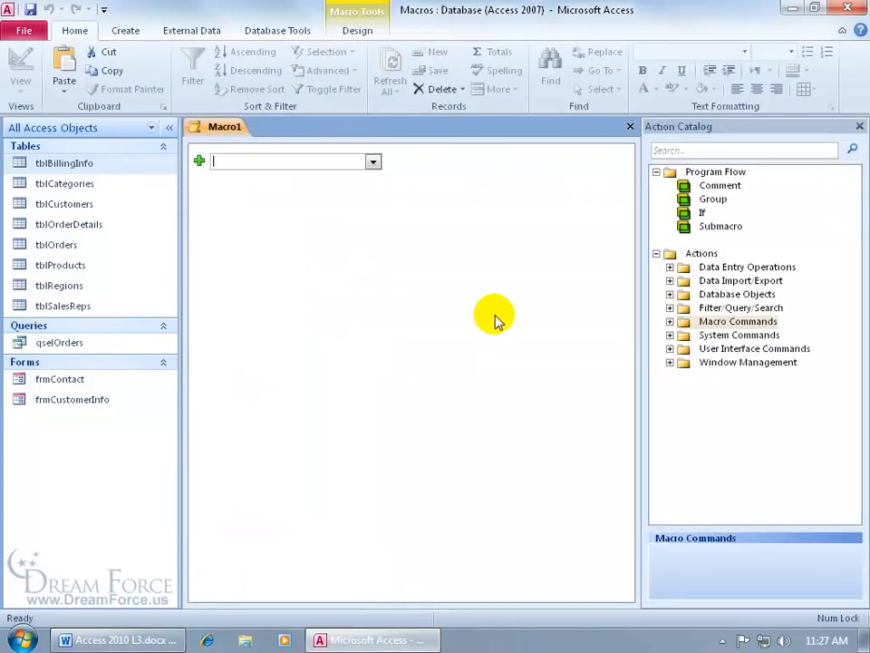
Look over the actions available for the macro, including the Data Import/Export category of the Action Catalog.
left_click(372, 161)
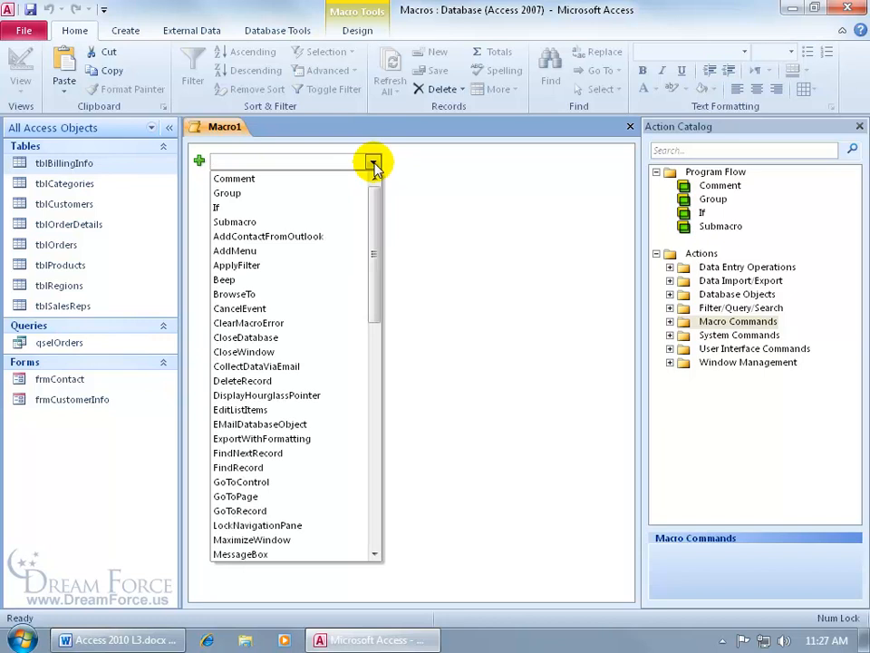
left_click(373, 164)
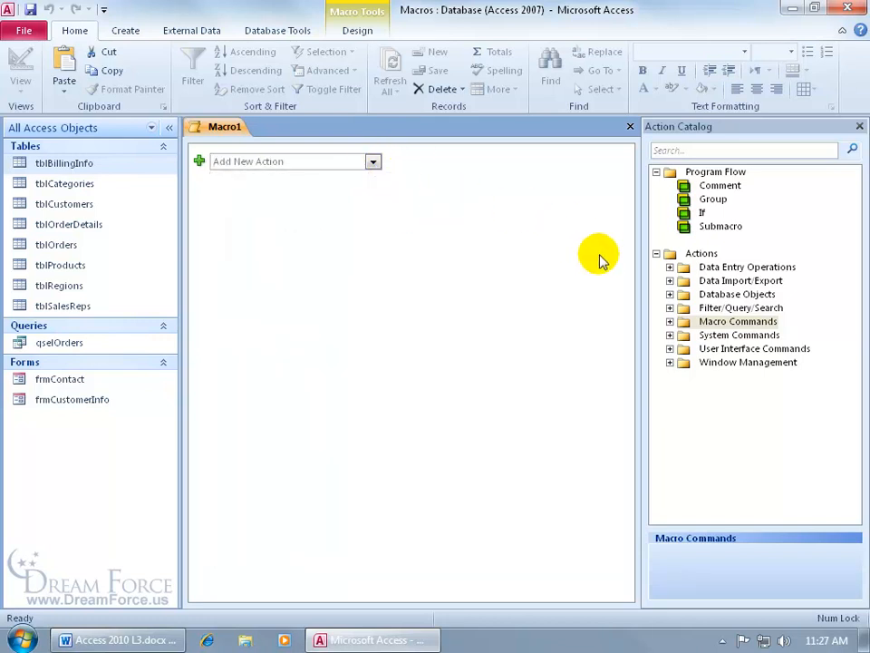
left_click(670, 281)
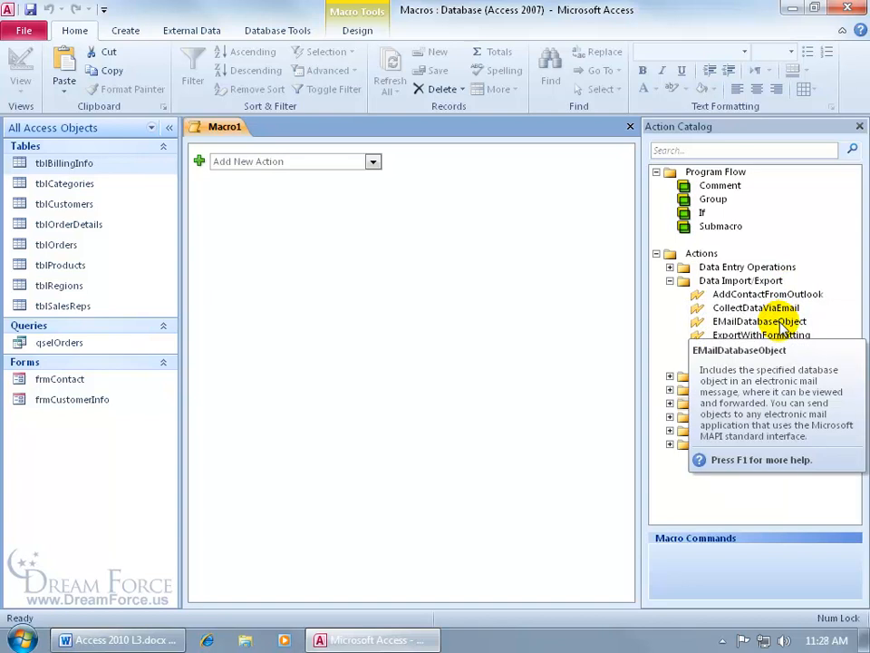
Try to find an action beginning with "Ec" for the macro and clear the entry.
left_click(373, 163)
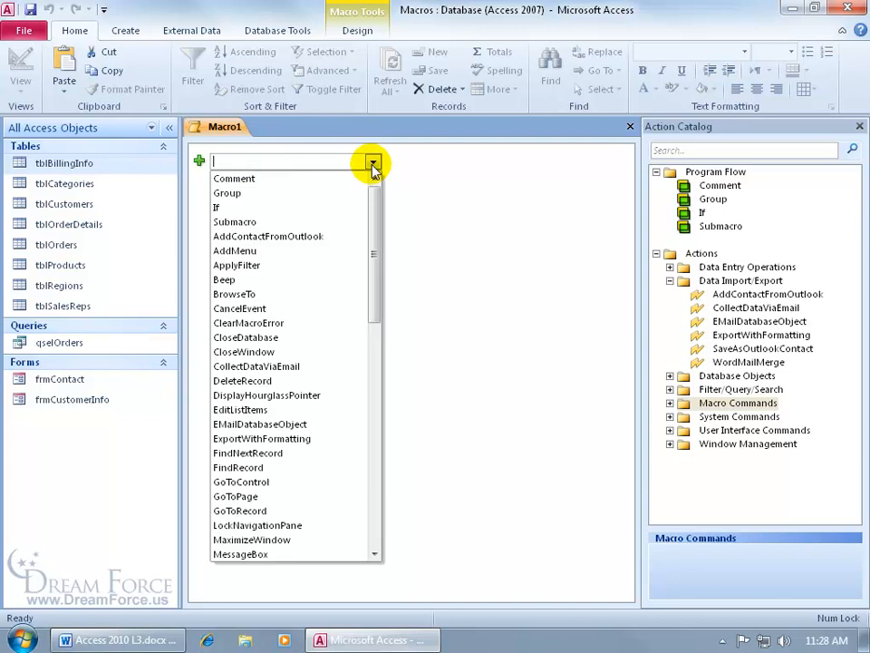
type("ec")
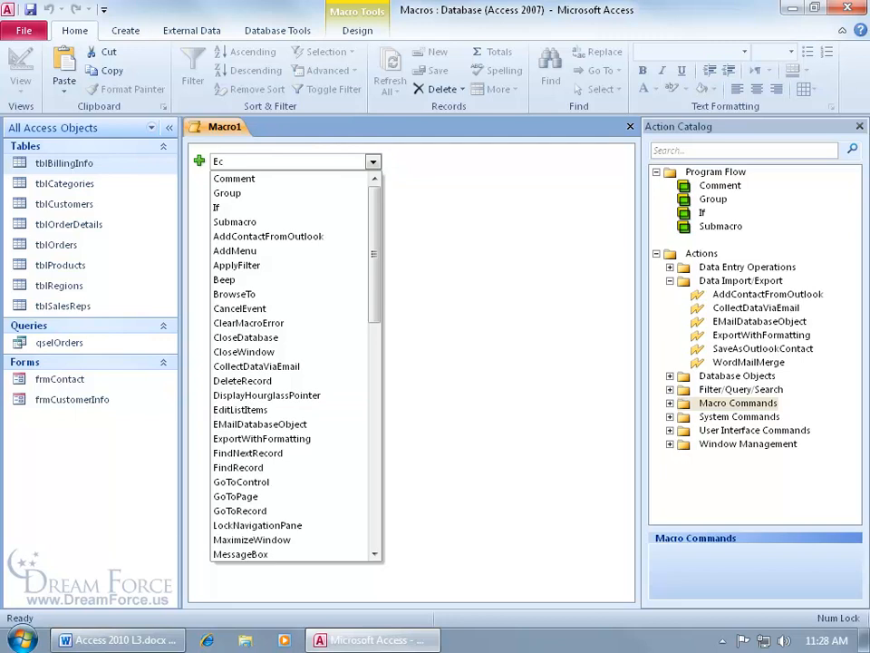
key("BackSpace")
key("BackSpace")
left_click(372, 163)
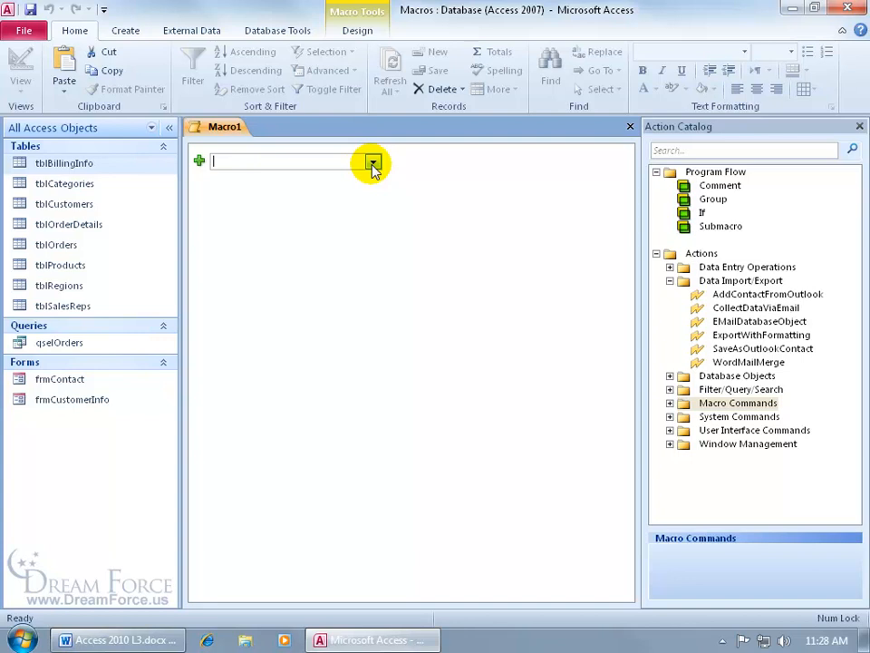
Turn on Show All Actions for the macro design.
left_click(356, 31)
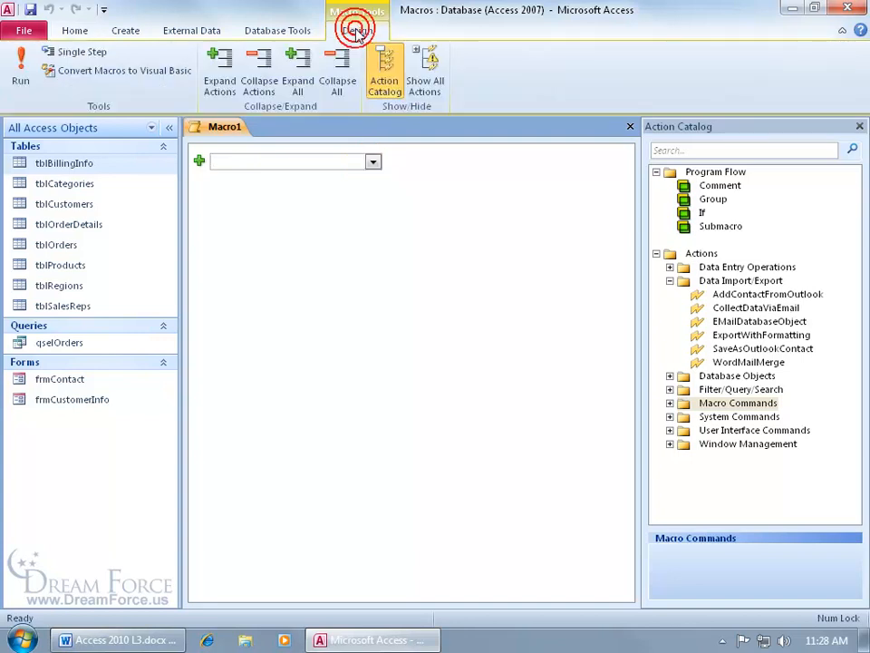
left_click(433, 78)
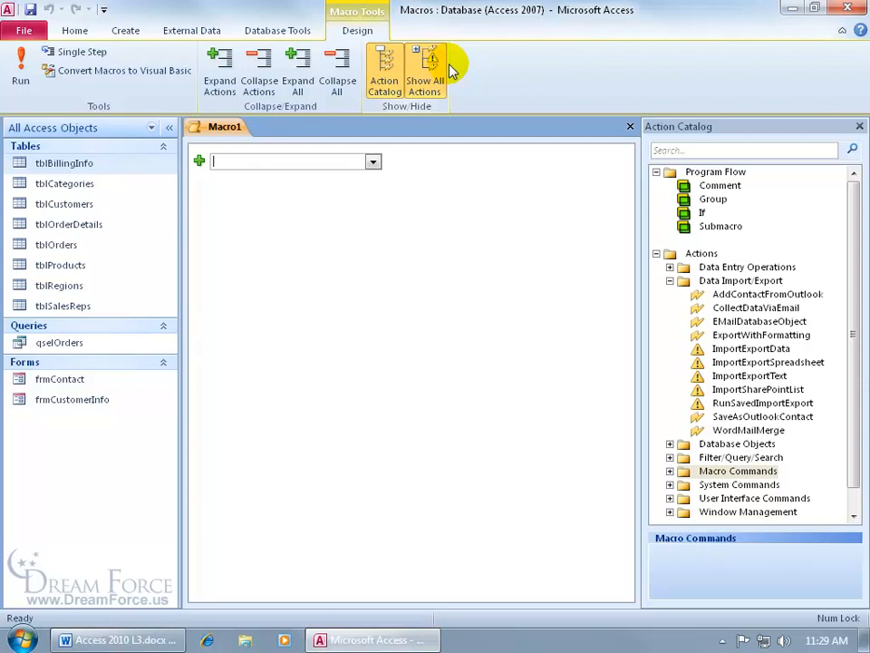
Check the Macro Settings in the Trust Center, and accept the Trust Center and Access Options dialogs.
left_click(25, 28)
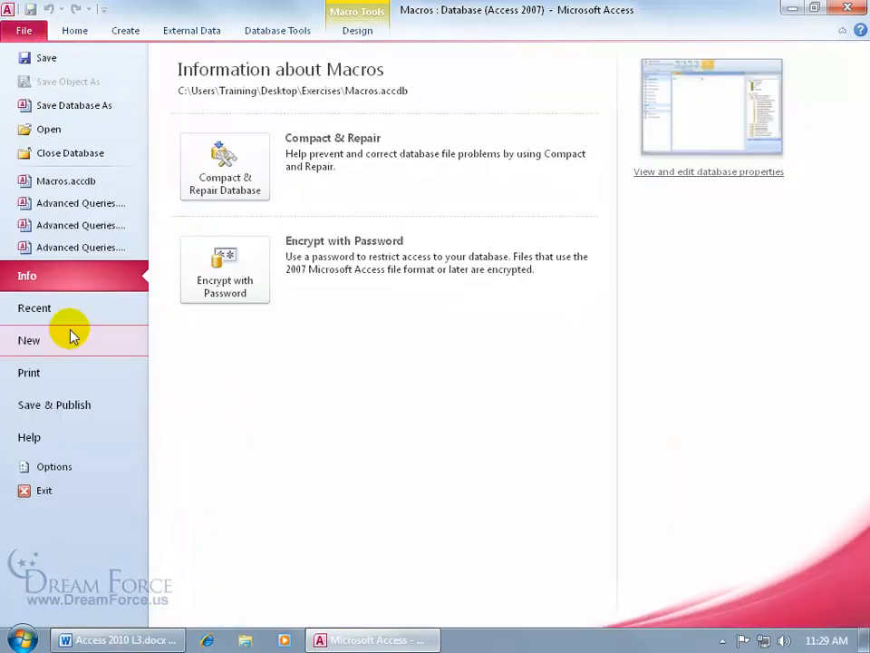
left_click(63, 465)
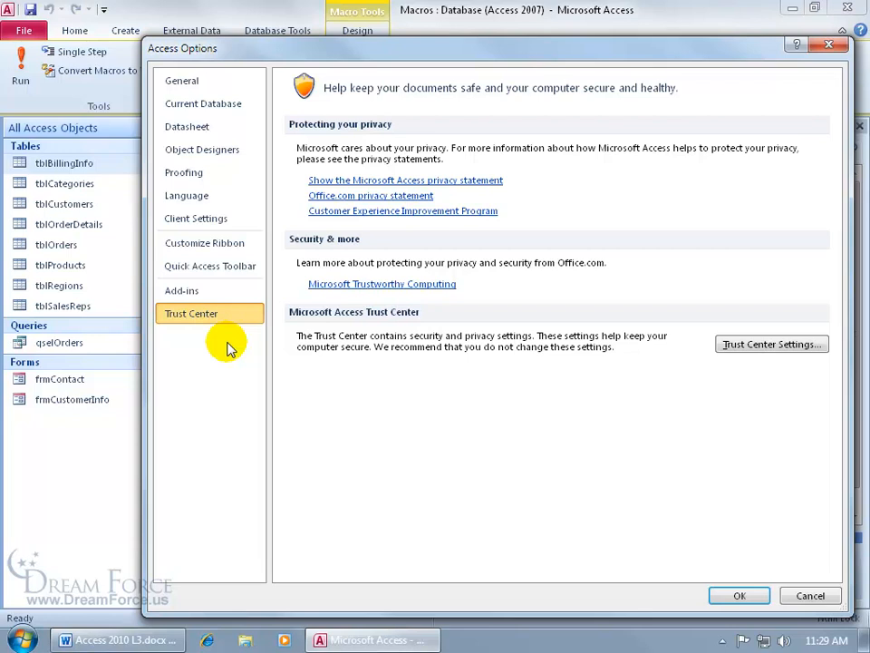
left_click(753, 349)
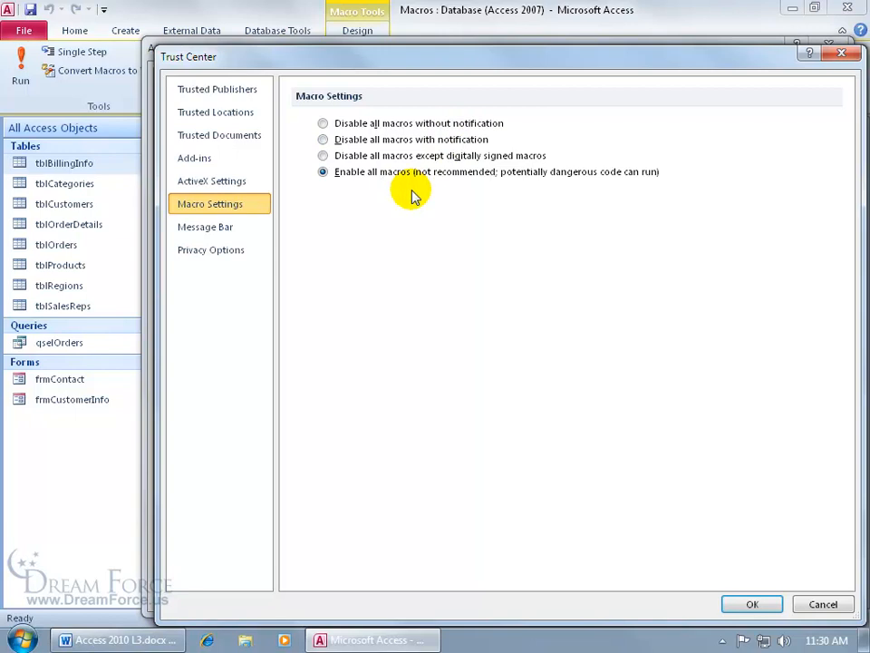
left_click(739, 602)
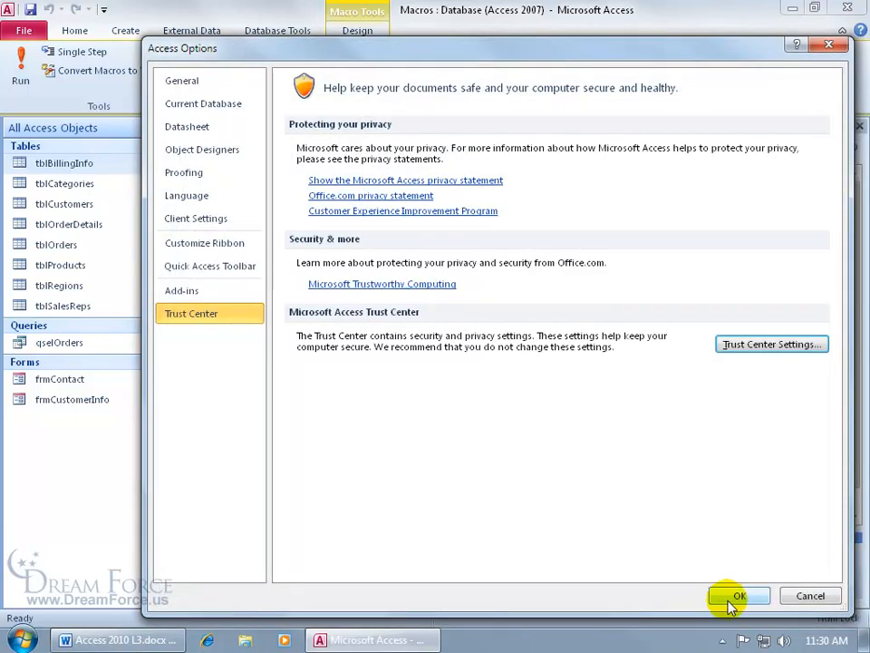
left_click(725, 600)
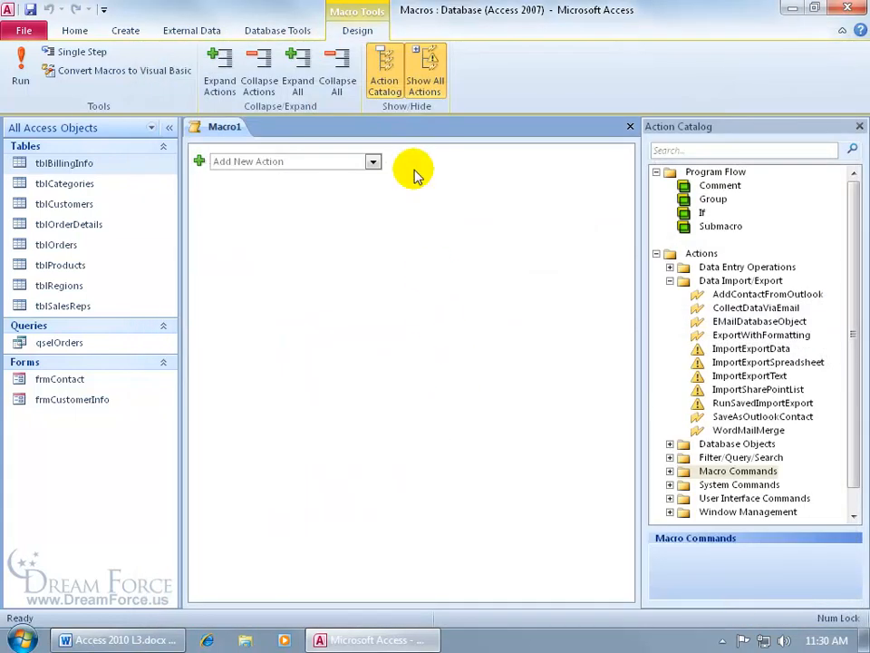
Add an Echo action with Echo On set to No to the macro, and delete that action again.
left_click(373, 164)
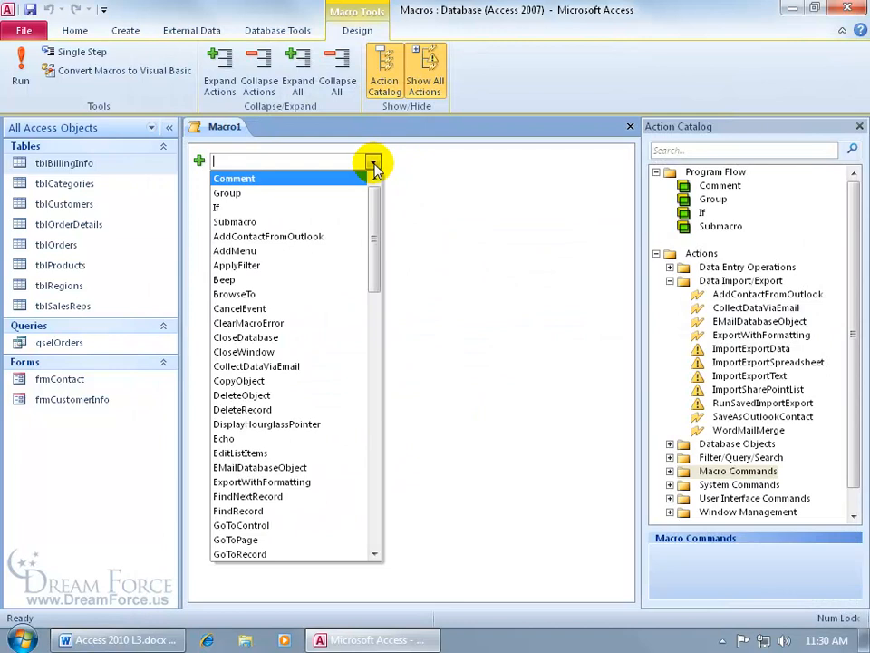
type("Echo")
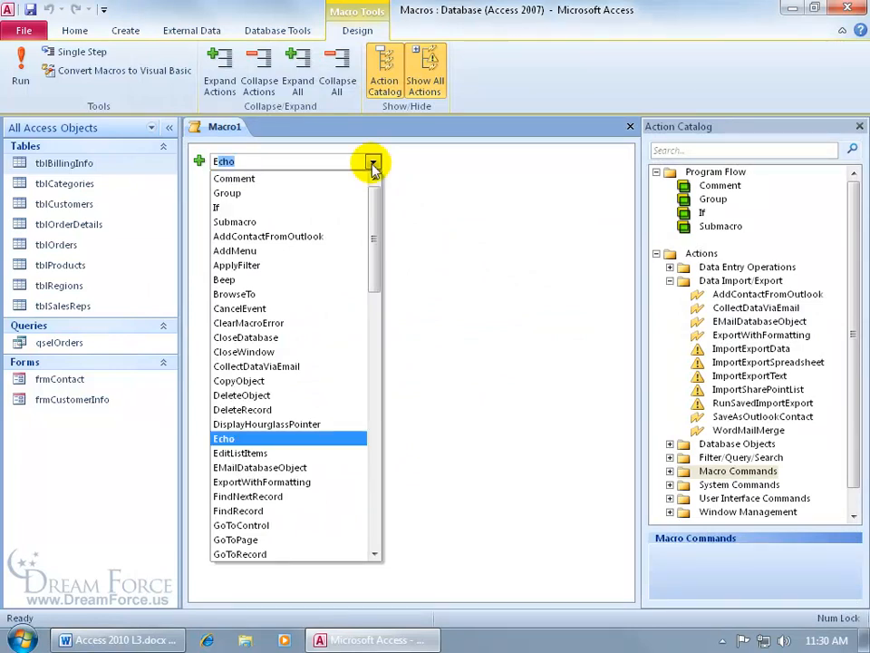
key("Return")
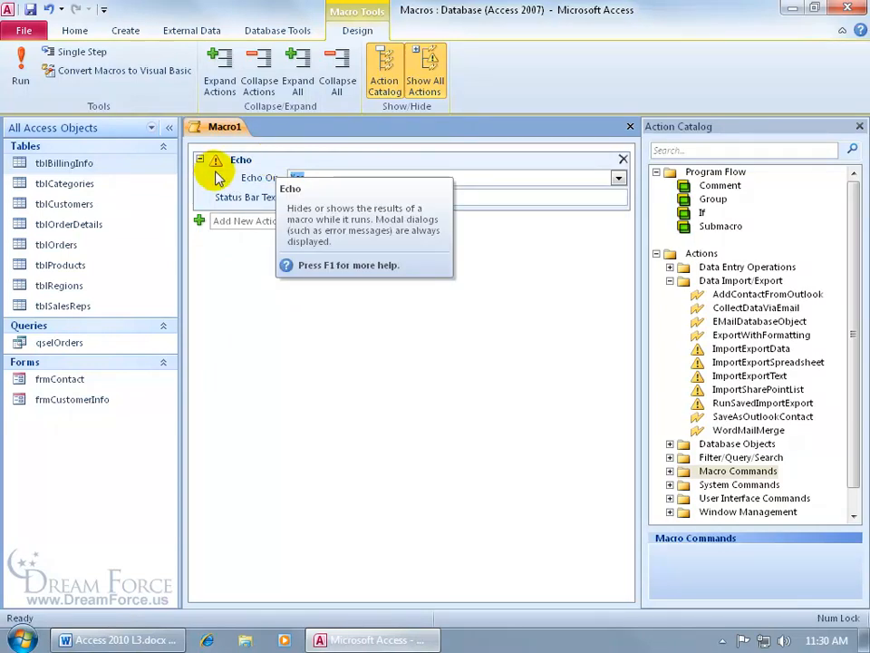
mouse_move(217, 166)
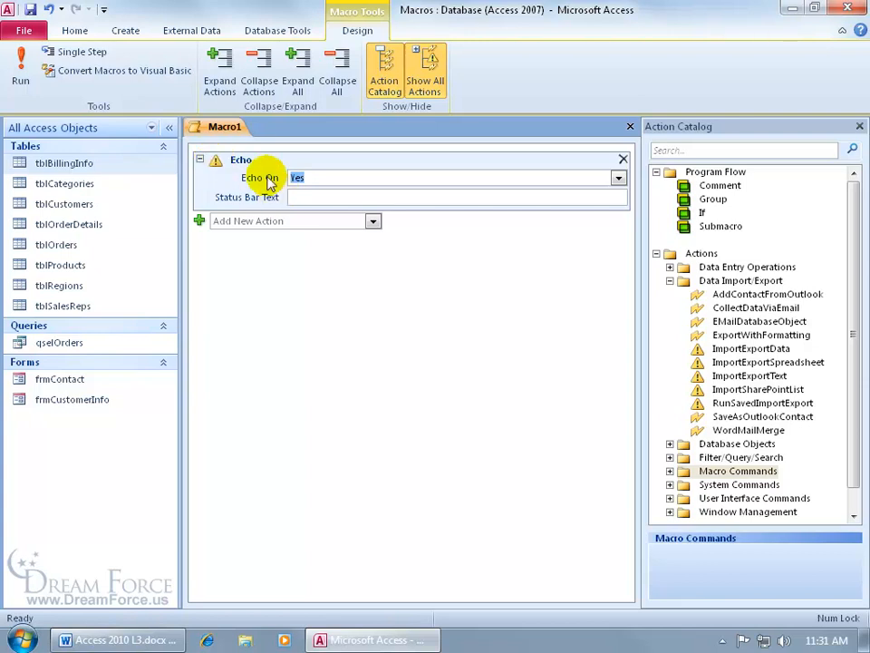
mouse_move(270, 180)
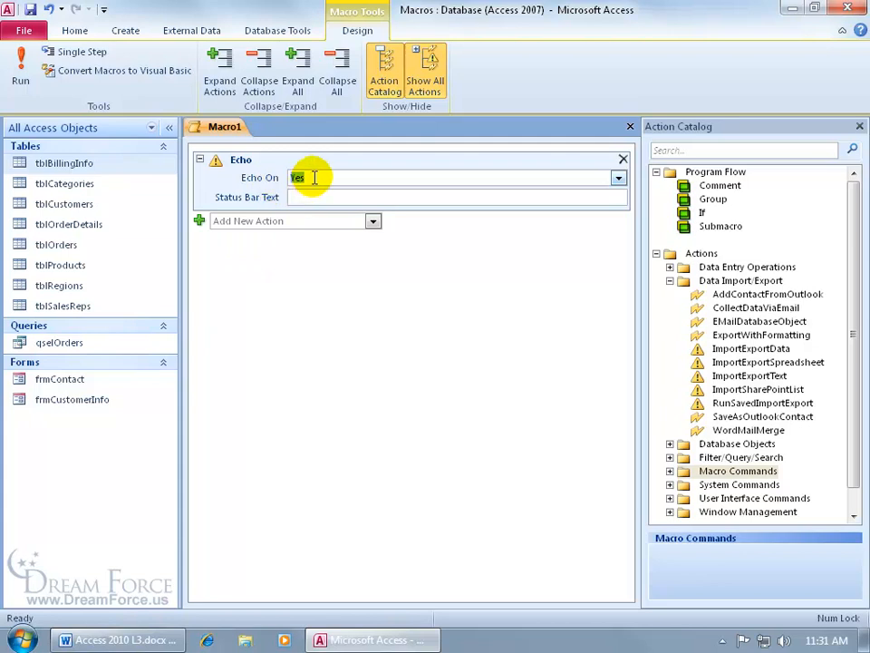
left_click(617, 178)
left_click(594, 209)
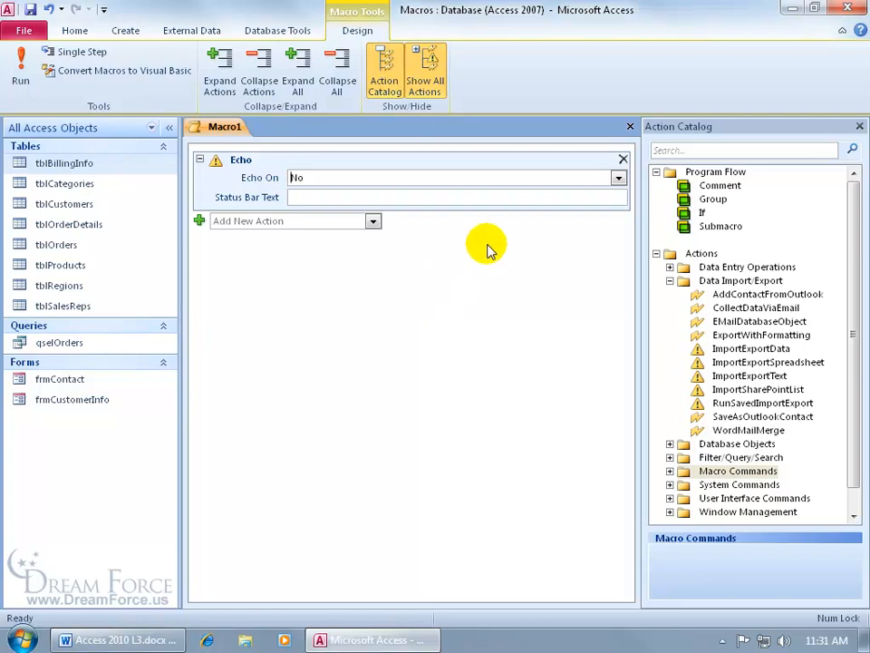
left_click(624, 160)
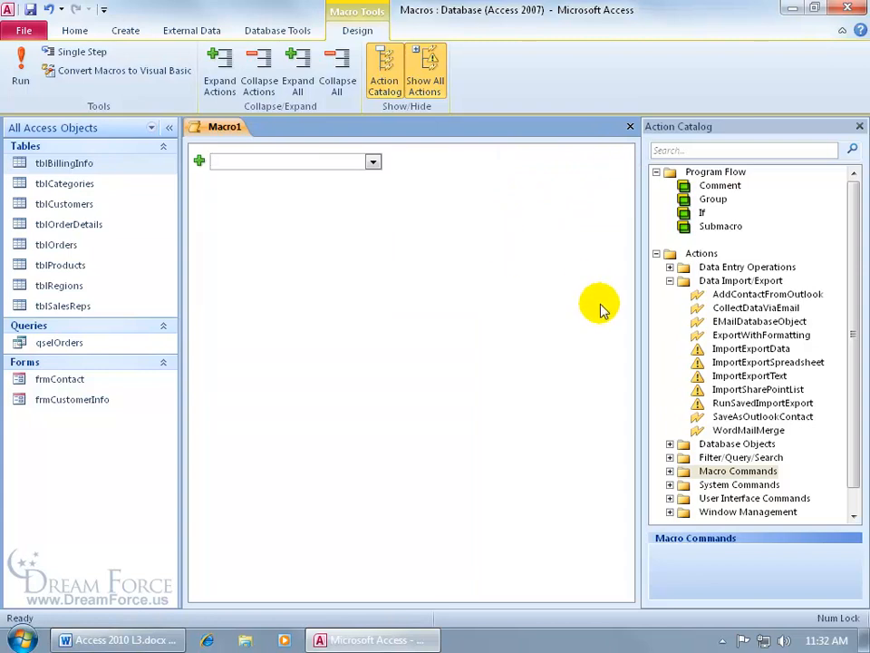
Add the Echo action from the Action Catalog's Macro Commands category in two different ways, deleting it from the macro each time.
left_click(670, 280)
left_click(671, 322)
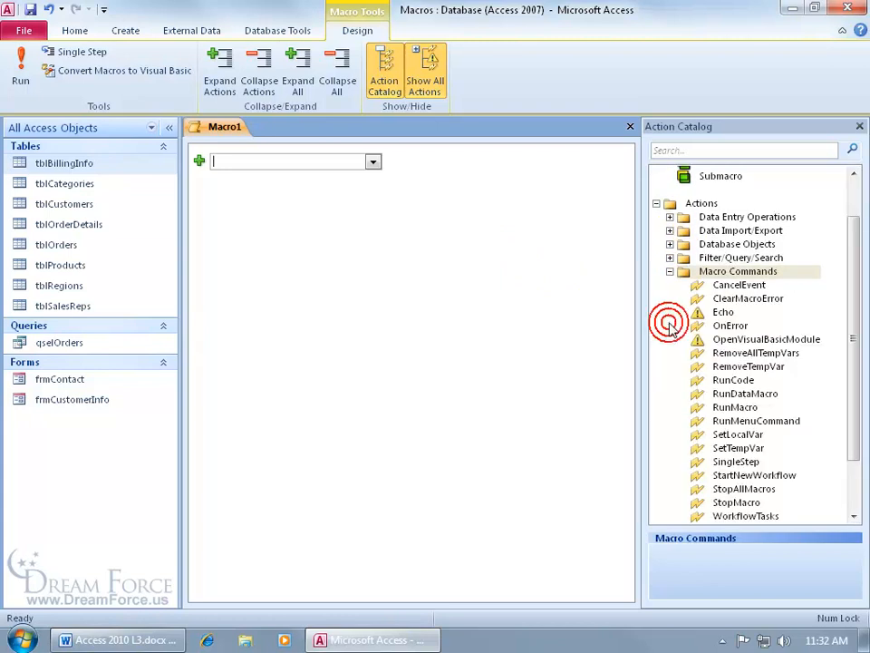
left_click(702, 311)
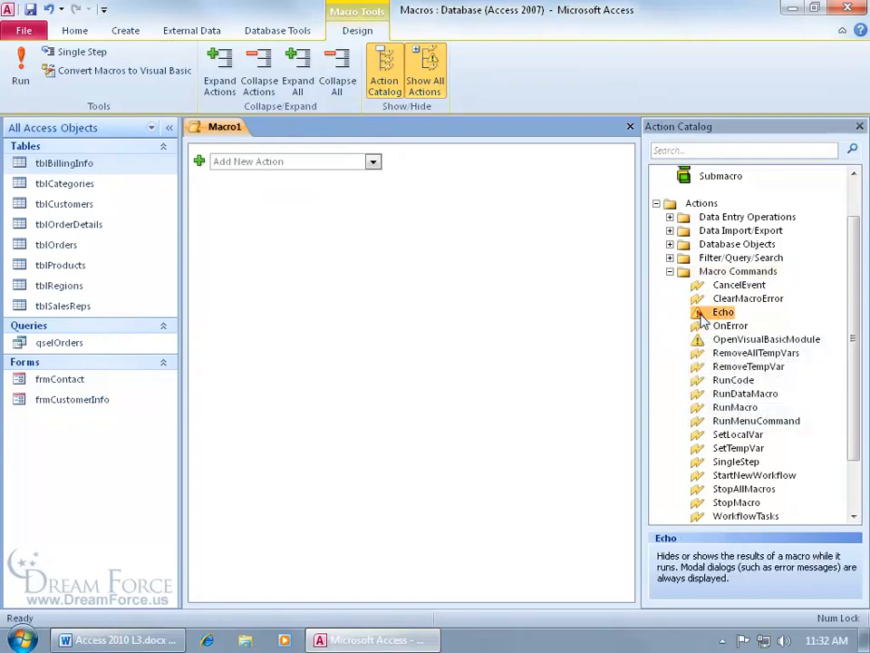
left_click_drag(719, 319, 480, 311)
left_click(621, 160)
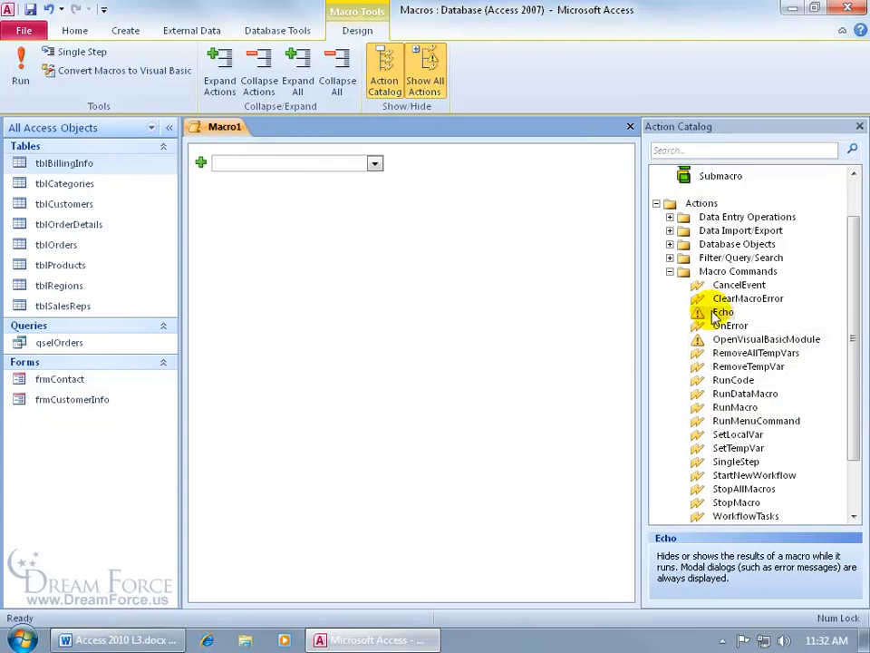
double_click(691, 311)
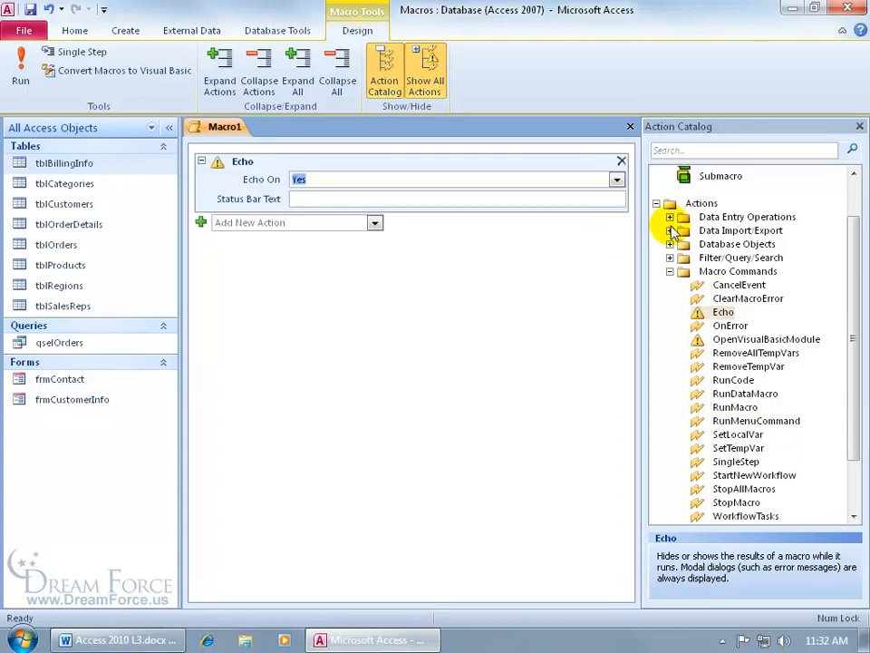
left_click(621, 160)
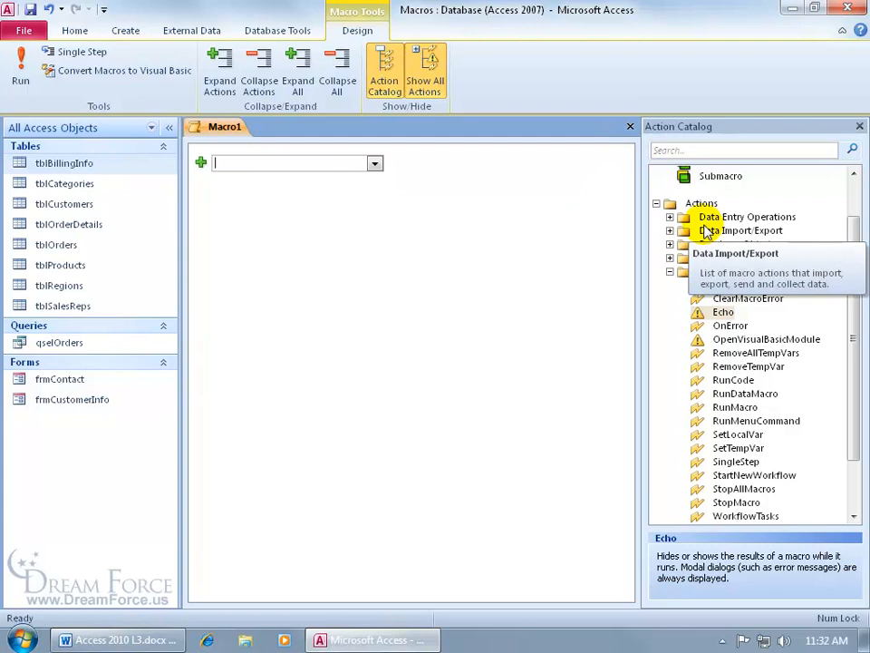
Search the Action Catalog for "ech" and add the Echo action to the macro.
left_click(683, 151)
type("ech")
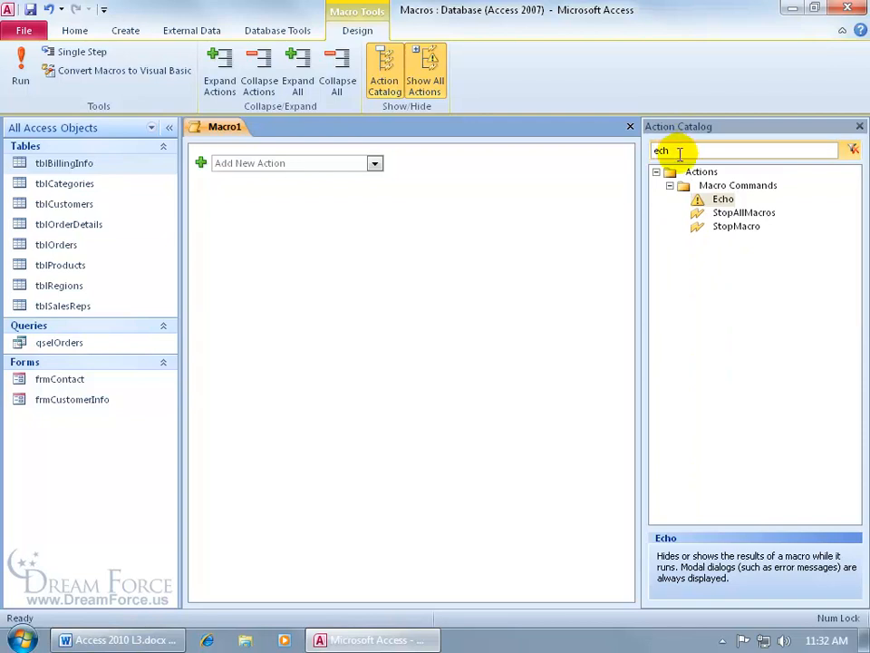
double_click(699, 200)
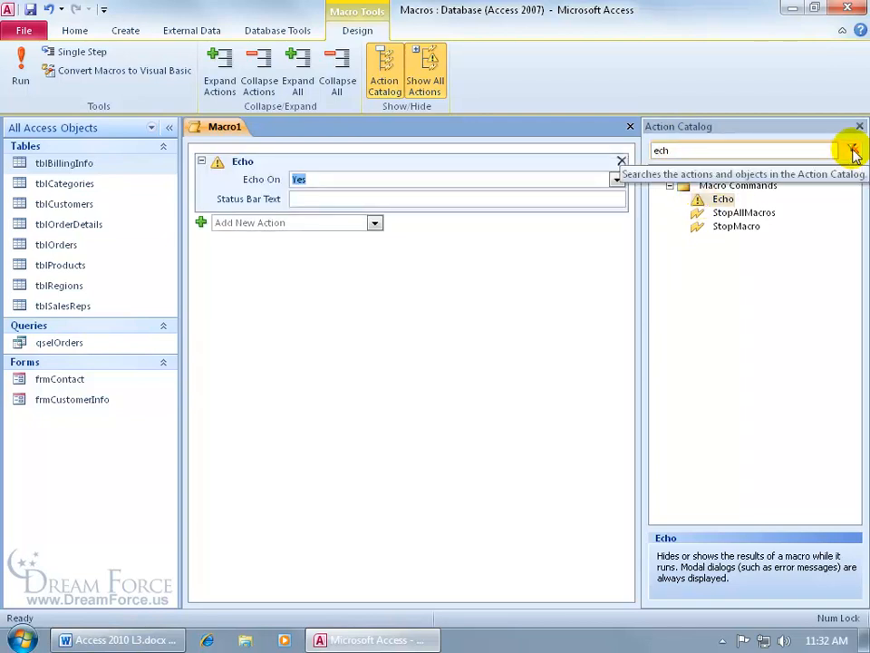
Clear the Action Catalog search, collapse the Macro Commands category and close the catalog.
left_click(853, 152)
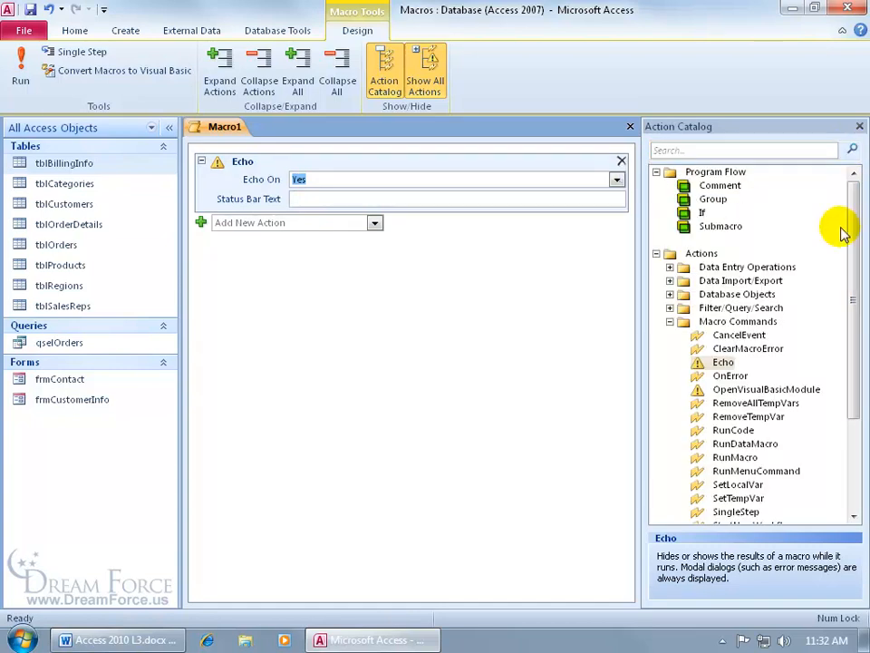
left_click(669, 322)
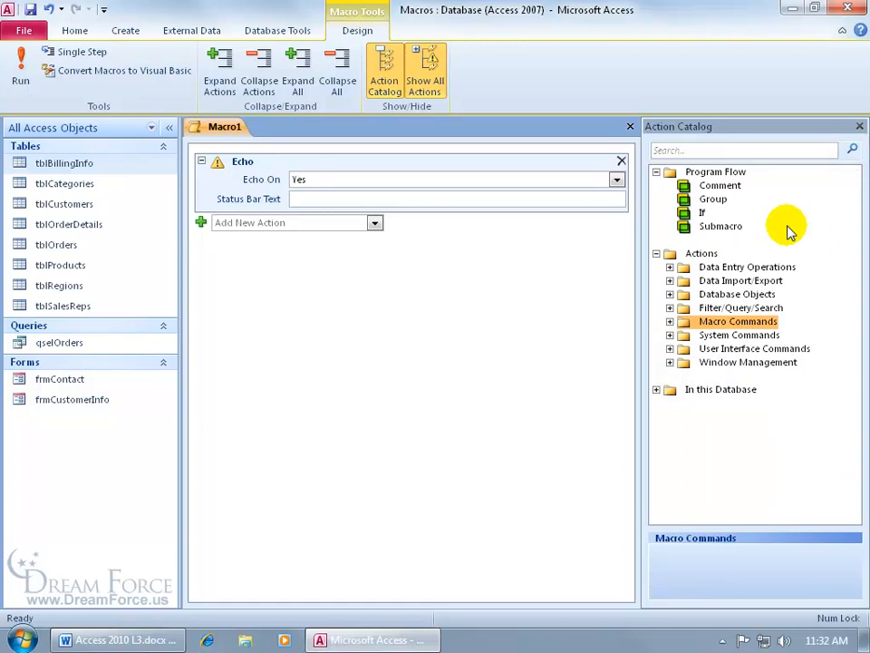
left_click(858, 126)
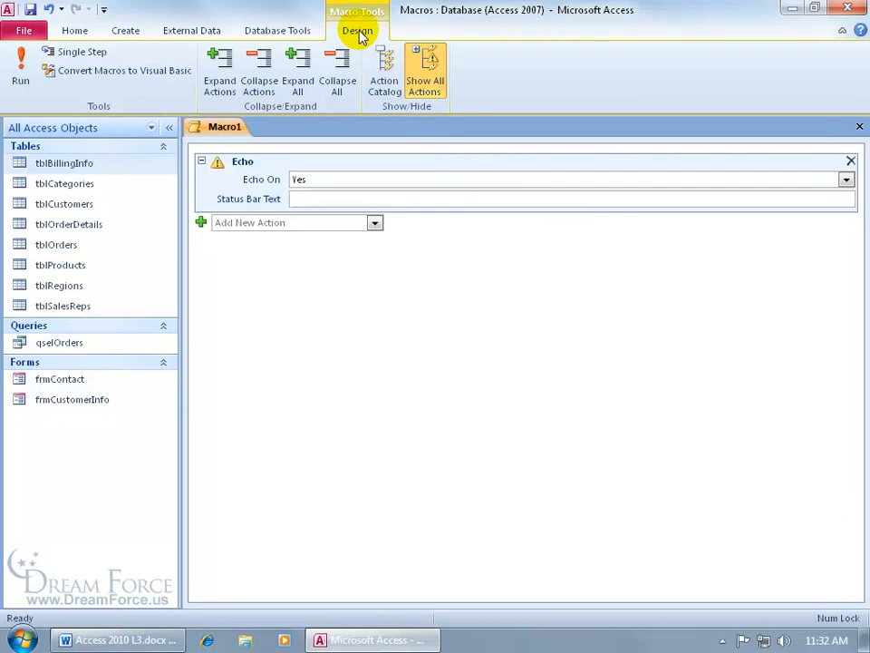
Show and hide the Action Catalog, and set the Echo action's Echo On argument to No.
left_click(383, 71)
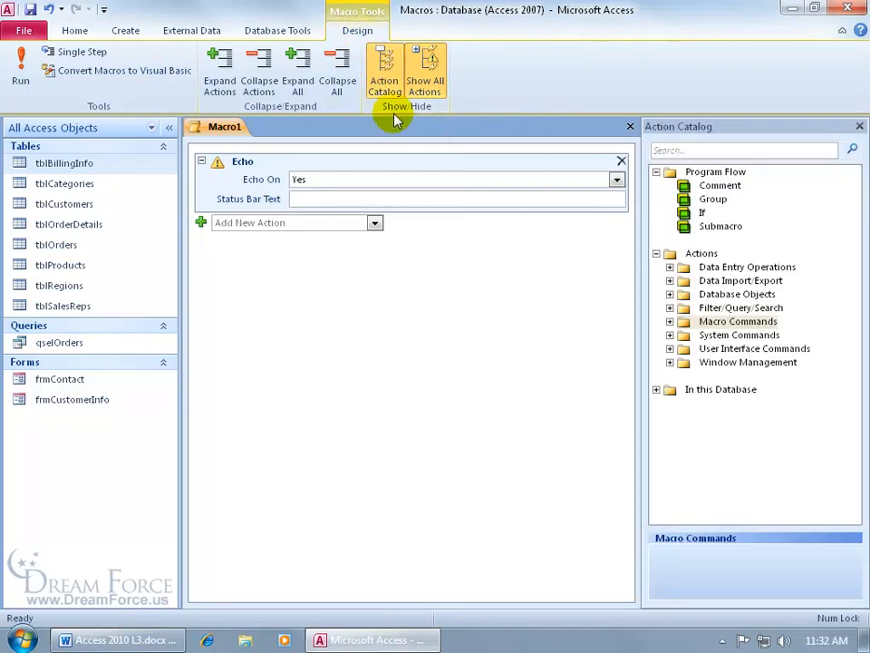
left_click(859, 126)
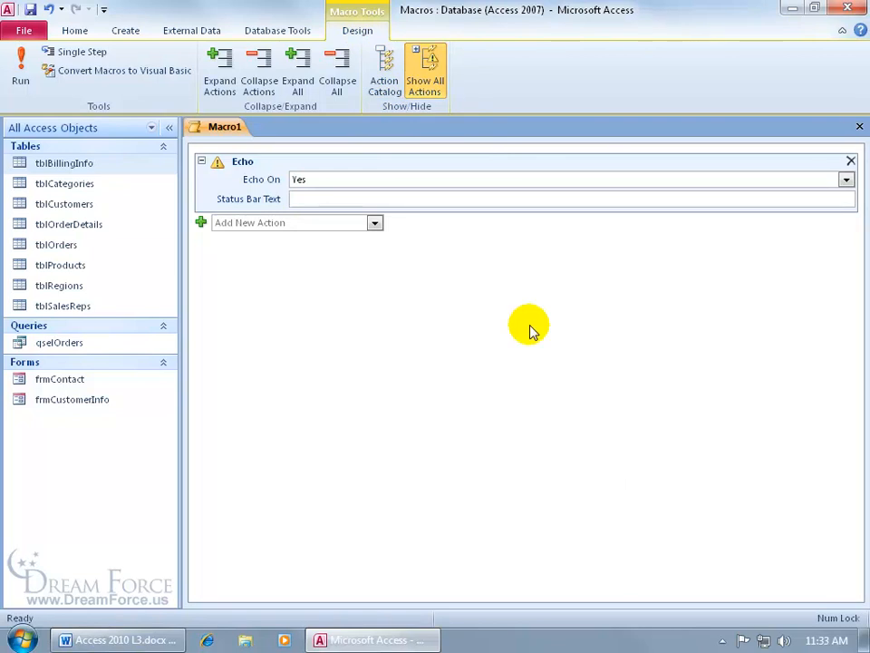
left_click(844, 180)
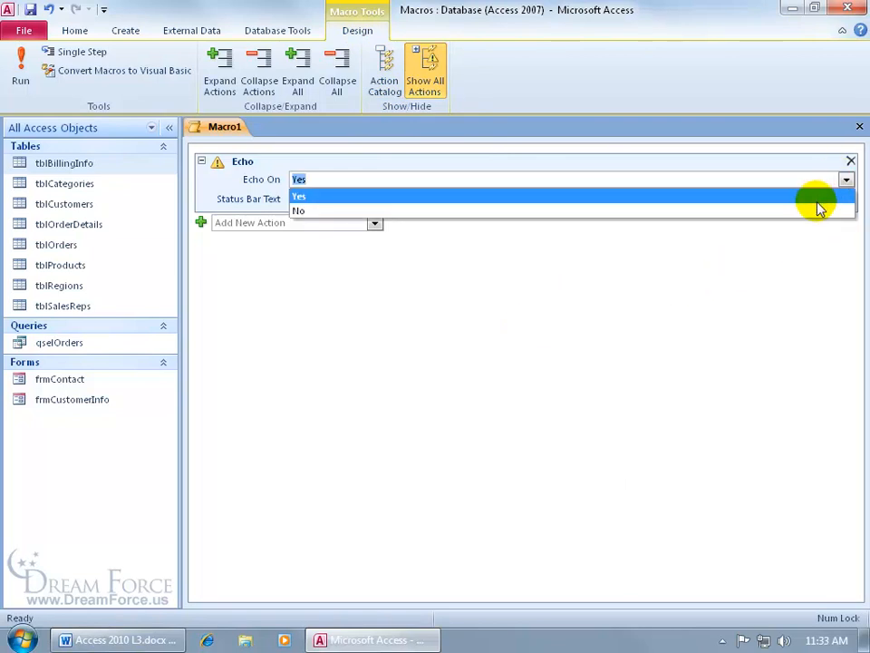
left_click(815, 210)
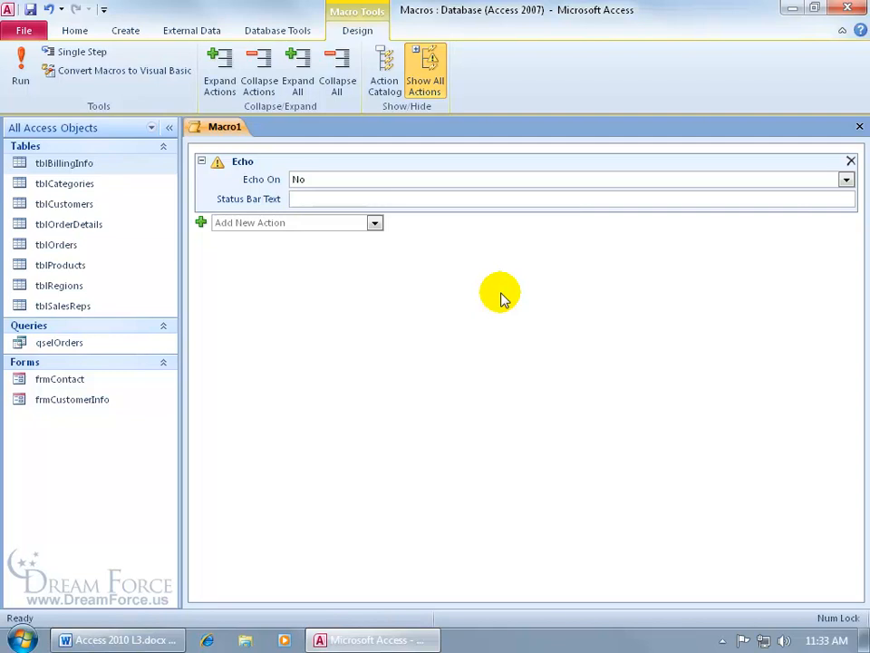
Add an OpenForm action below Echo with Form Name frmContact and View set to Form.
left_click(374, 222)
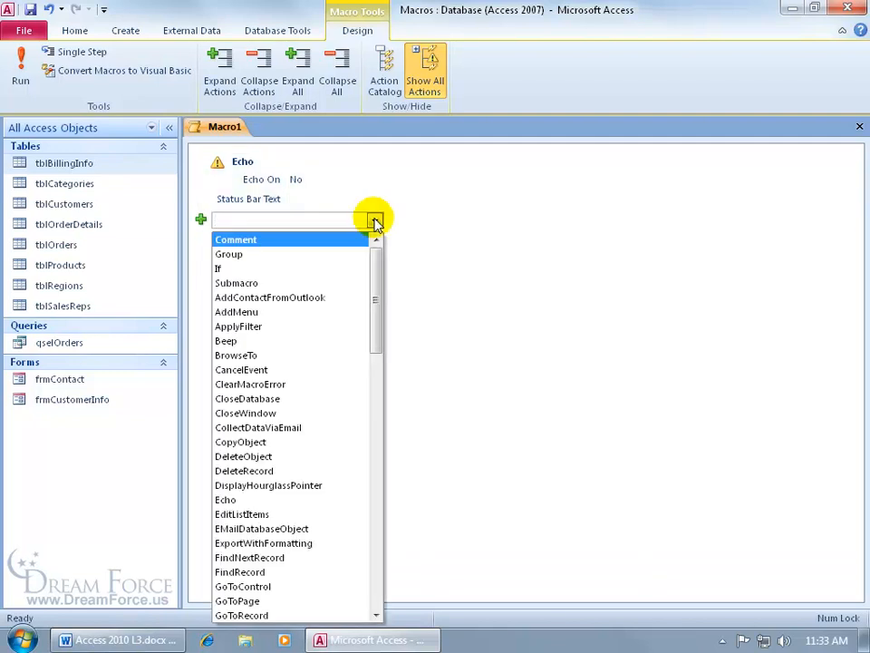
type("OpenForm")
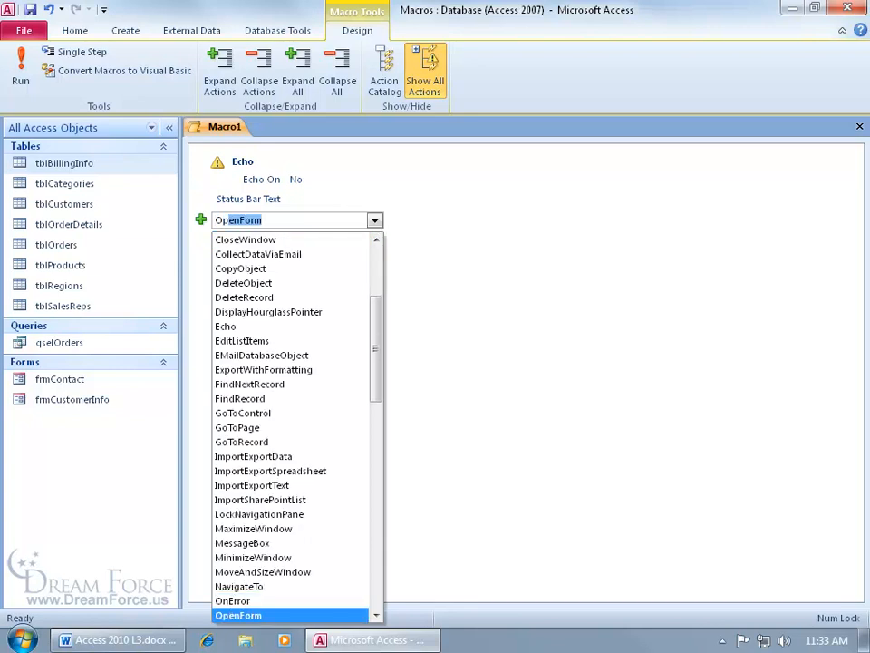
key("Return")
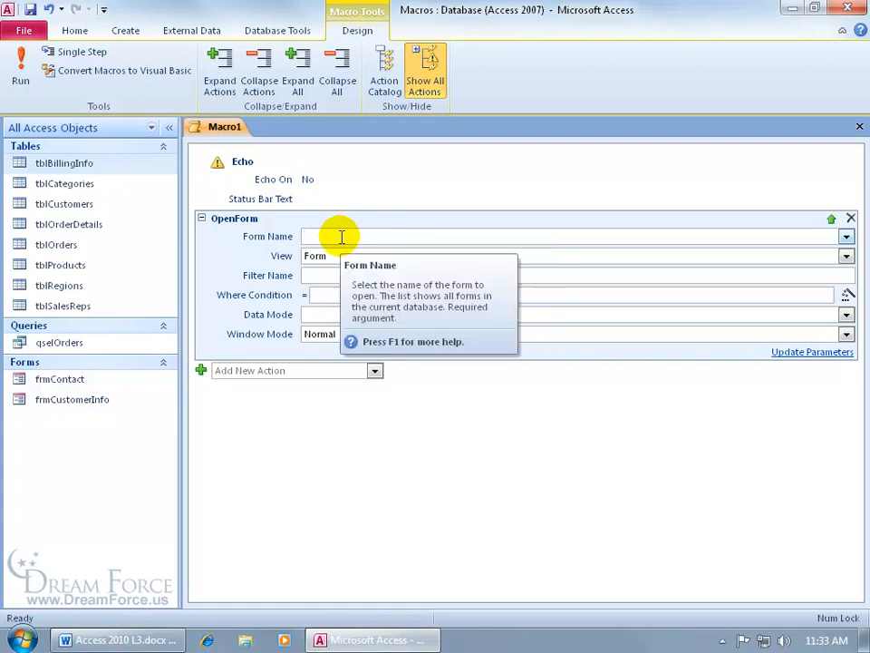
left_click(846, 236)
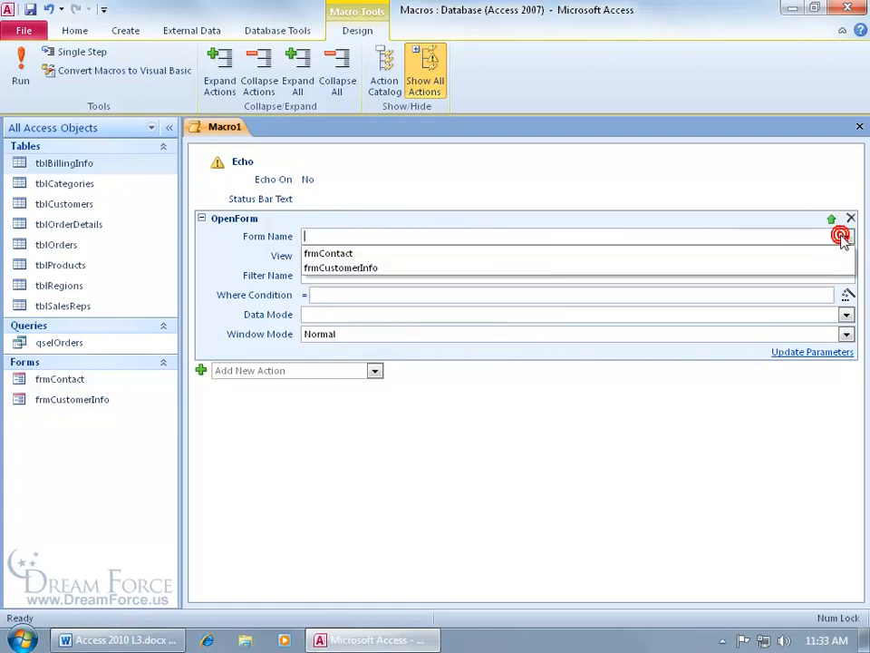
left_click(794, 253)
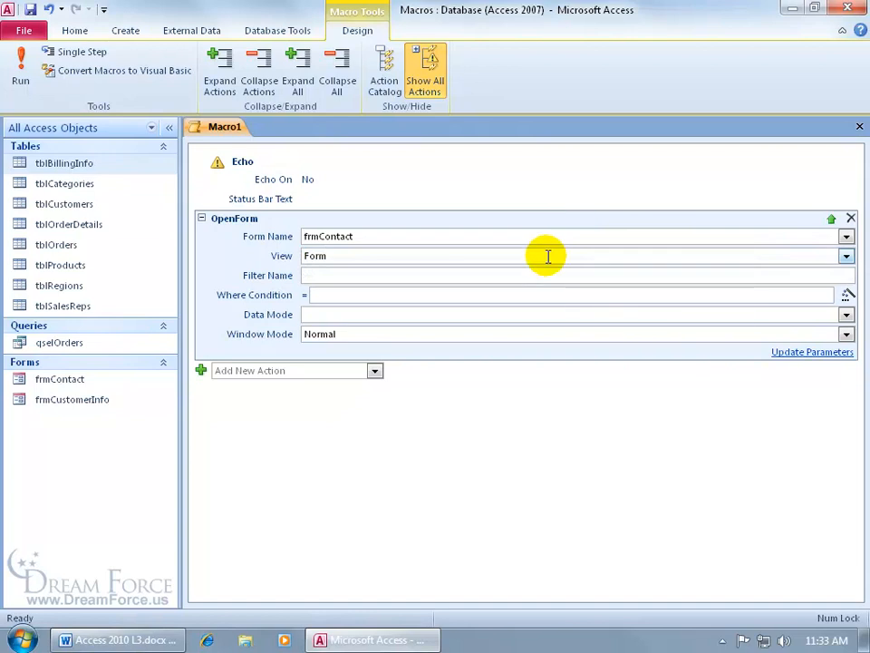
left_click(846, 256)
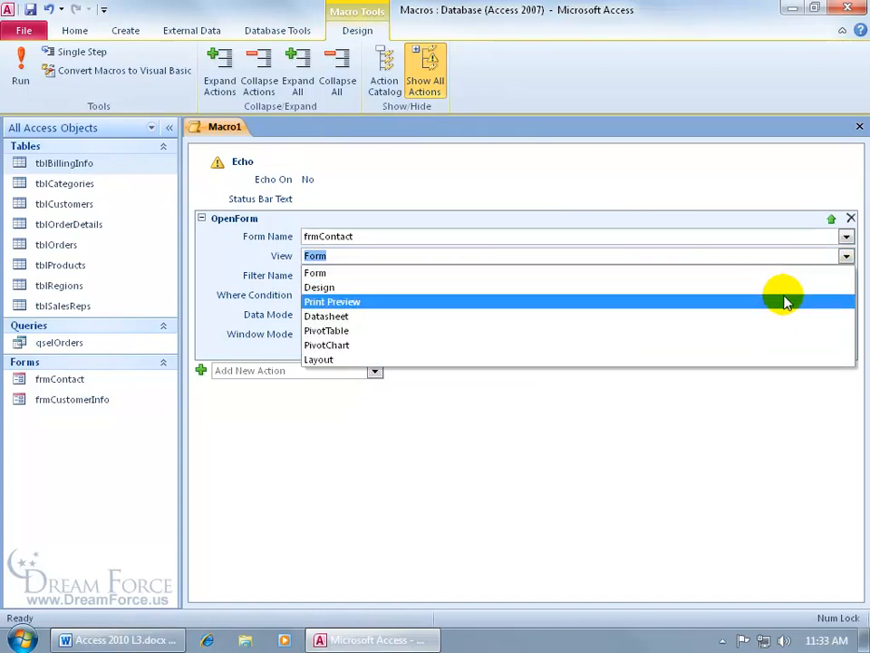
left_click(548, 271)
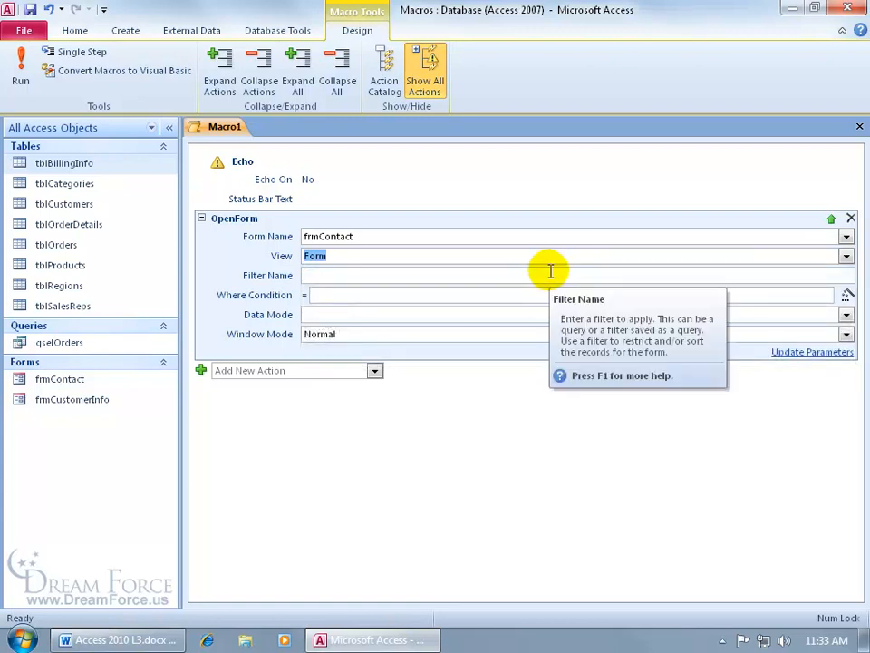
mouse_move(520, 314)
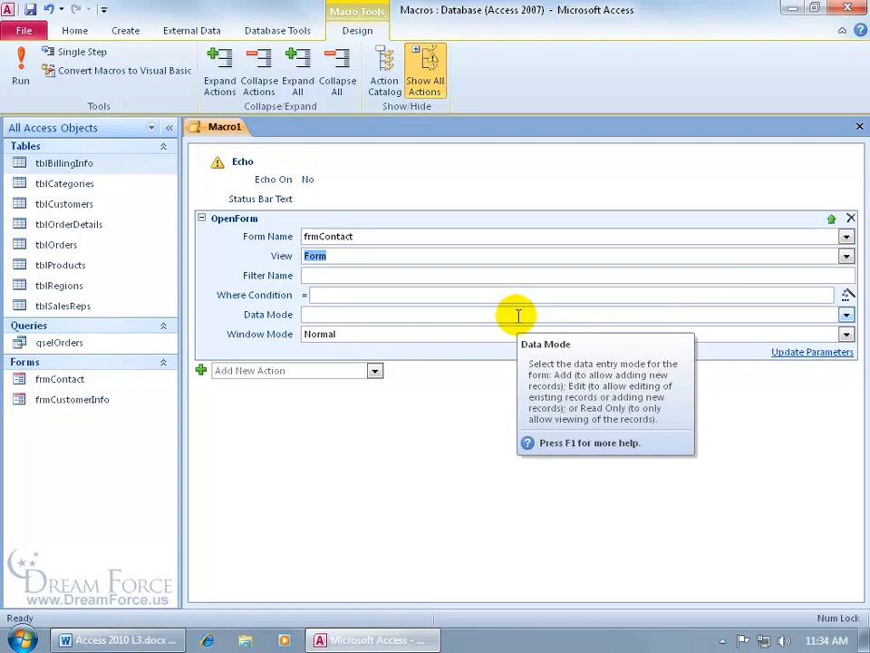
mouse_move(391, 298)
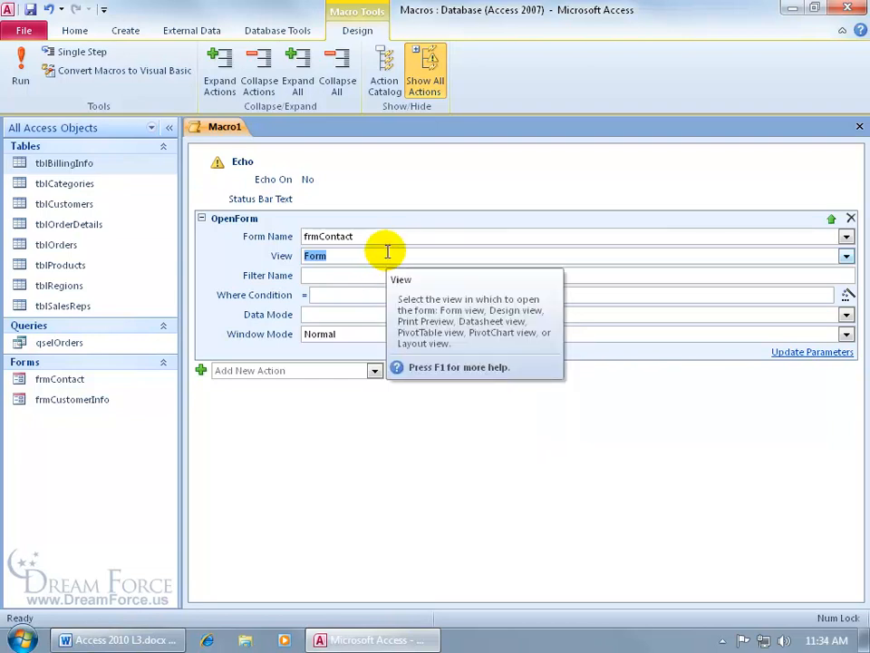
Add a comment at the end of the macro reading "to hide results of the macro until macro has finished".
left_click(374, 373)
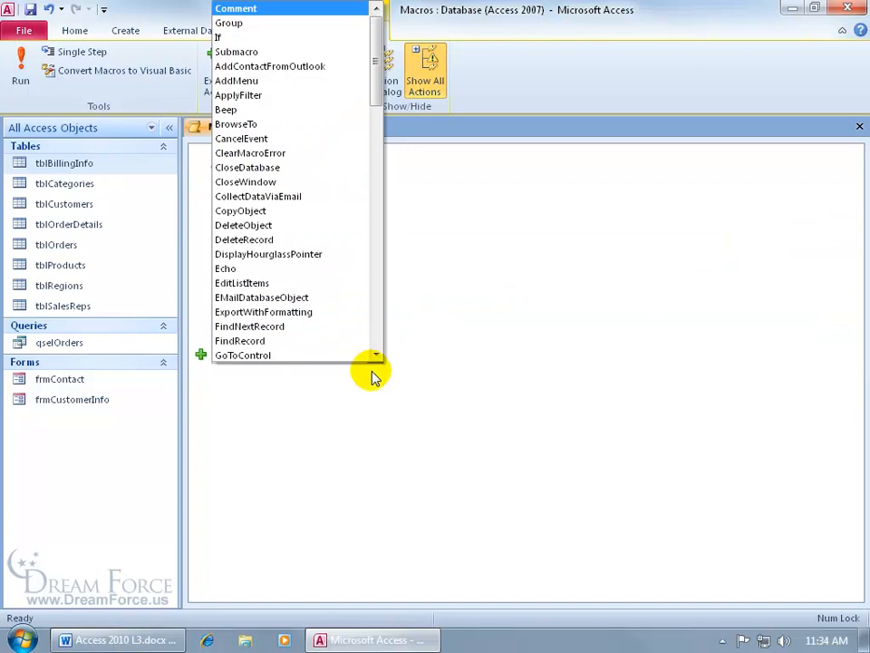
left_click(288, 11)
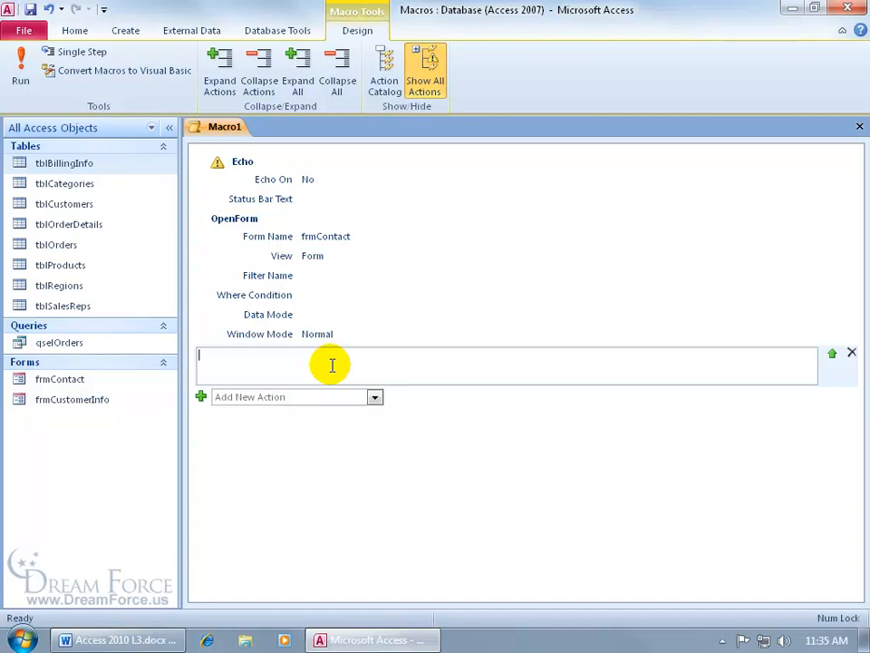
type("to hide results of the macro until macro has finished")
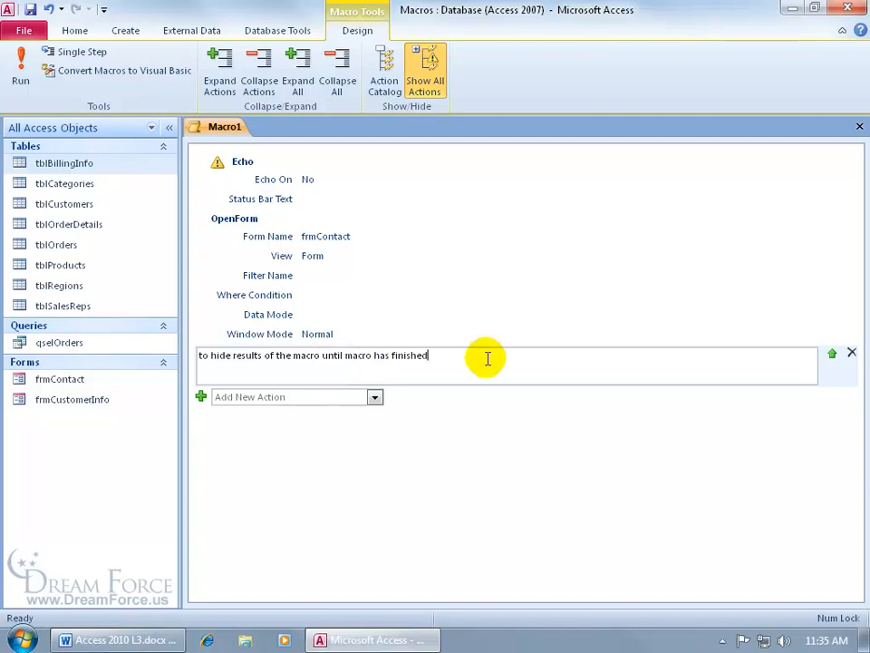
left_click(425, 418)
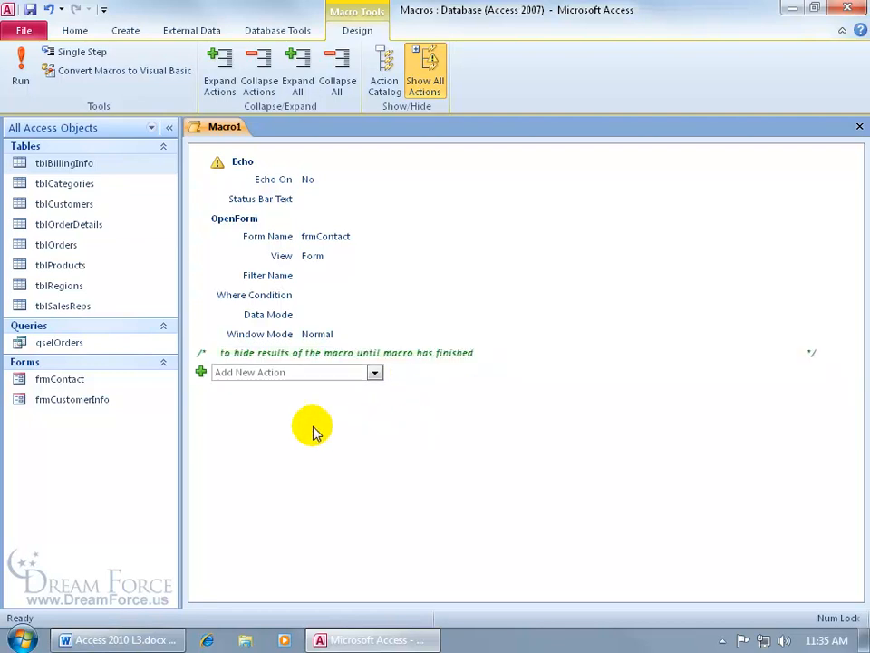
Add a second comment at the end of the macro reading "opens the Contact Form".
left_click(375, 373)
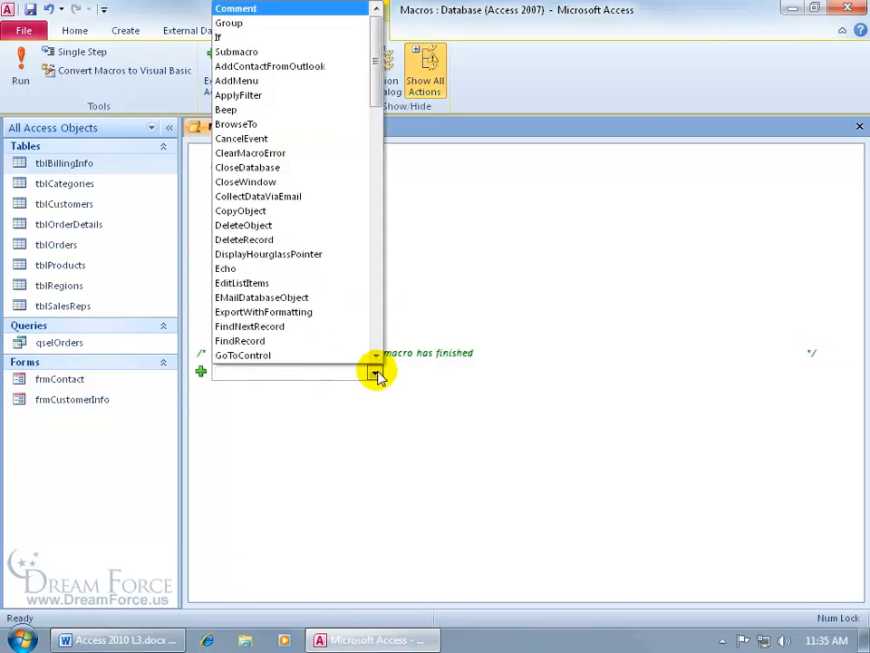
type("c")
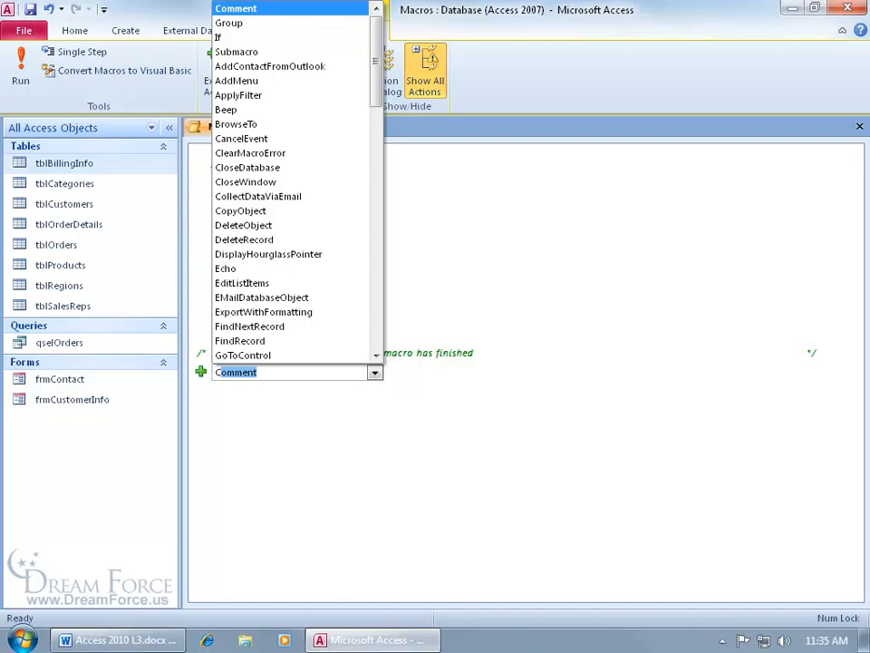
key("Return")
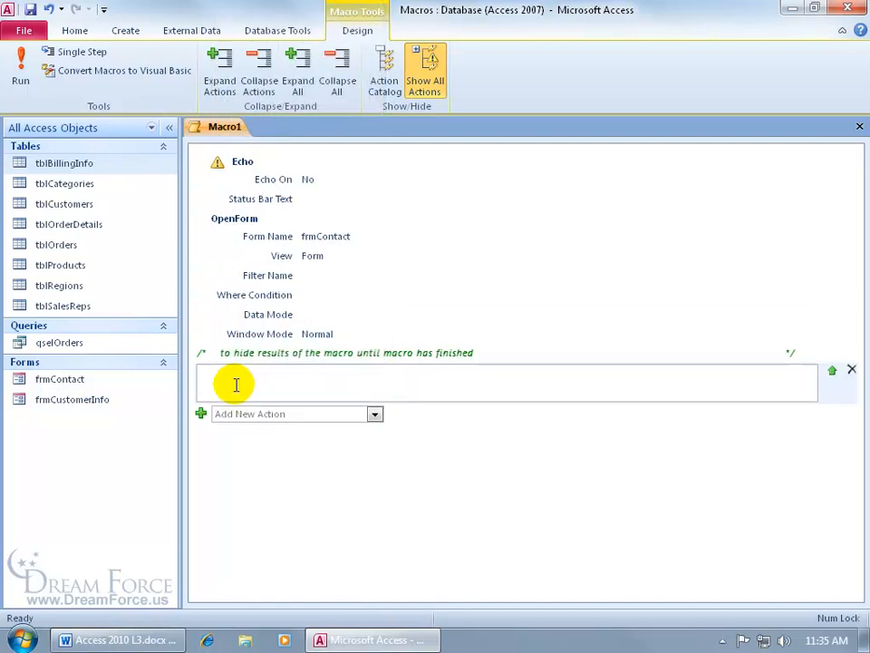
key("alt+Tab")
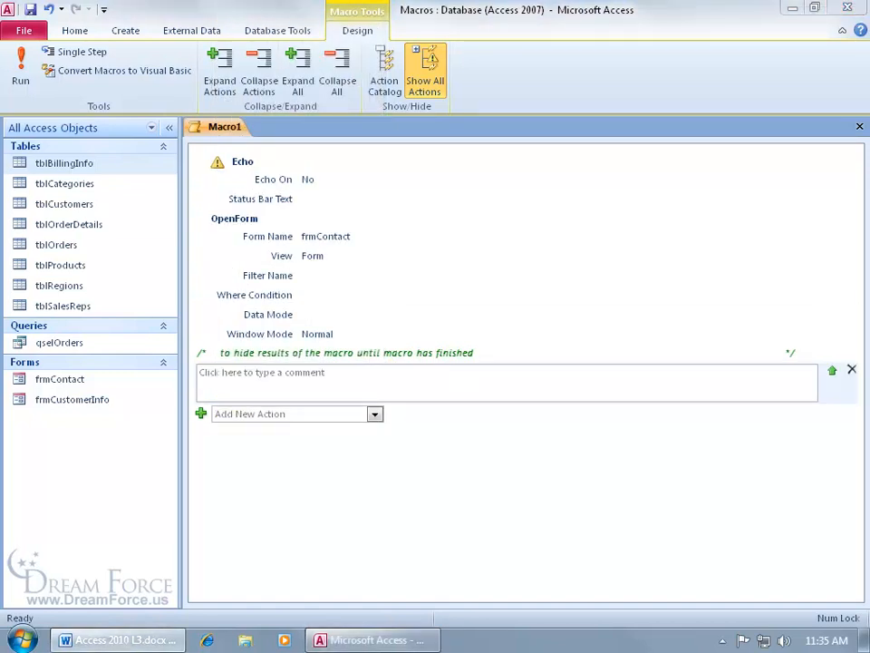
key("alt+Tab")
type("opens the Contact Form")
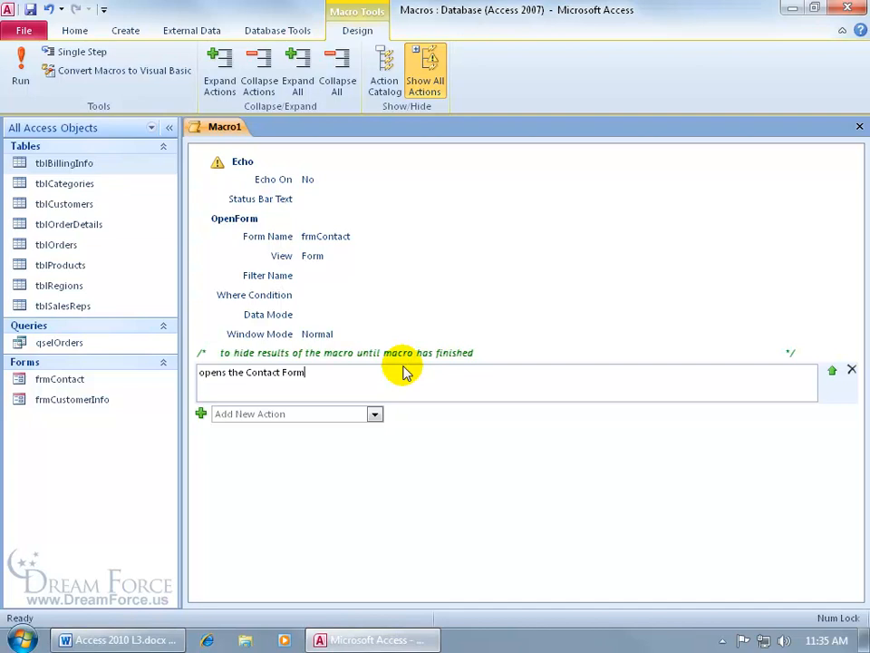
left_click(422, 472)
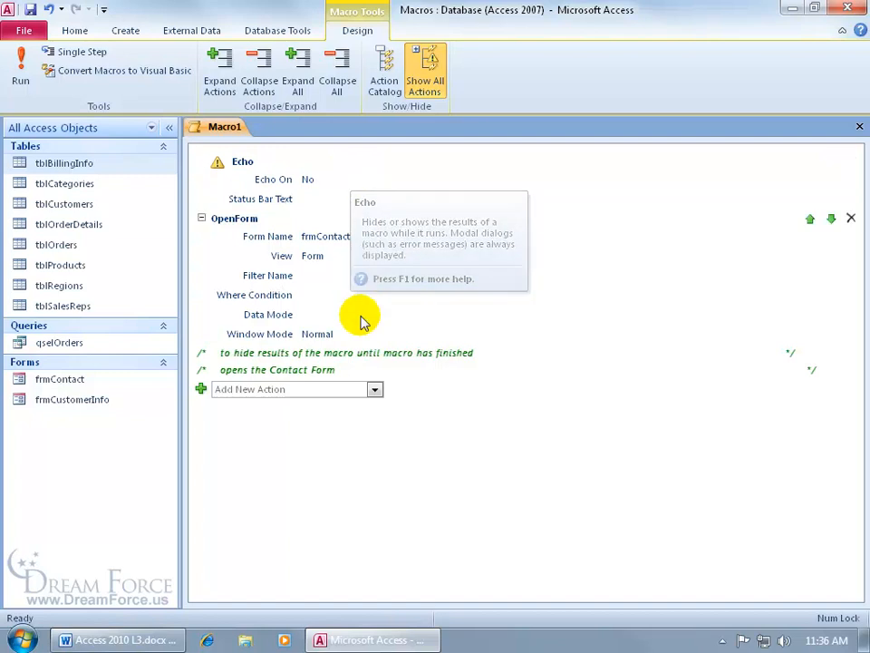
Move the comment about hiding the macro's results above the Echo action.
left_click(368, 353)
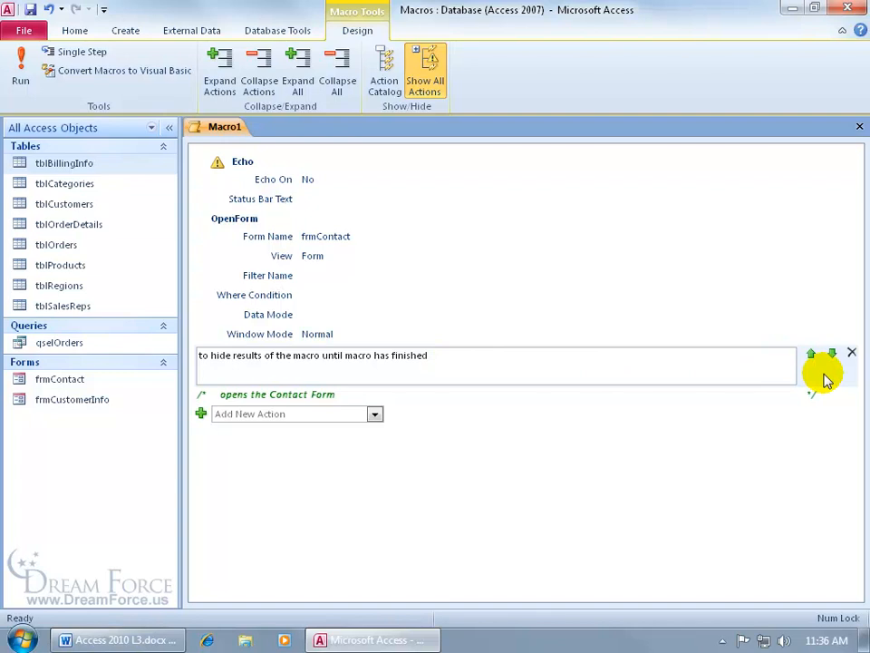
left_click_drag(825, 379, 808, 168)
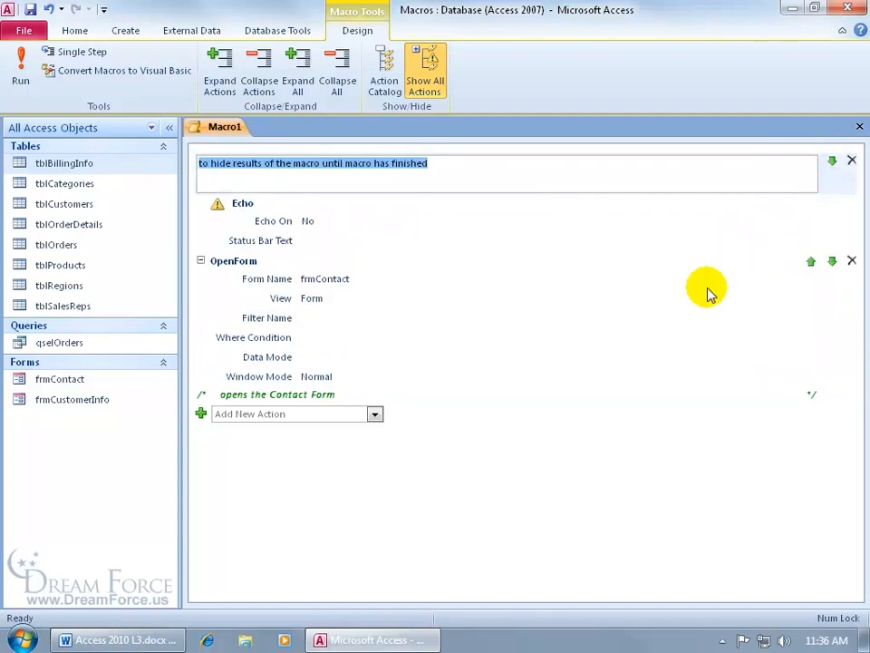
left_click(561, 499)
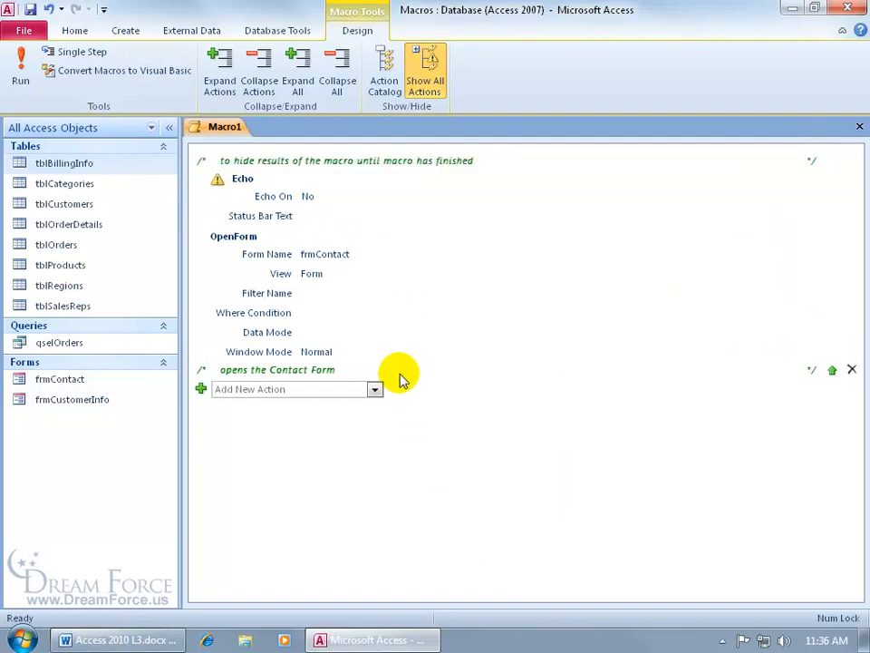
Move the comment about hiding results one place down, below Echo, and back up above it.
left_click(431, 162)
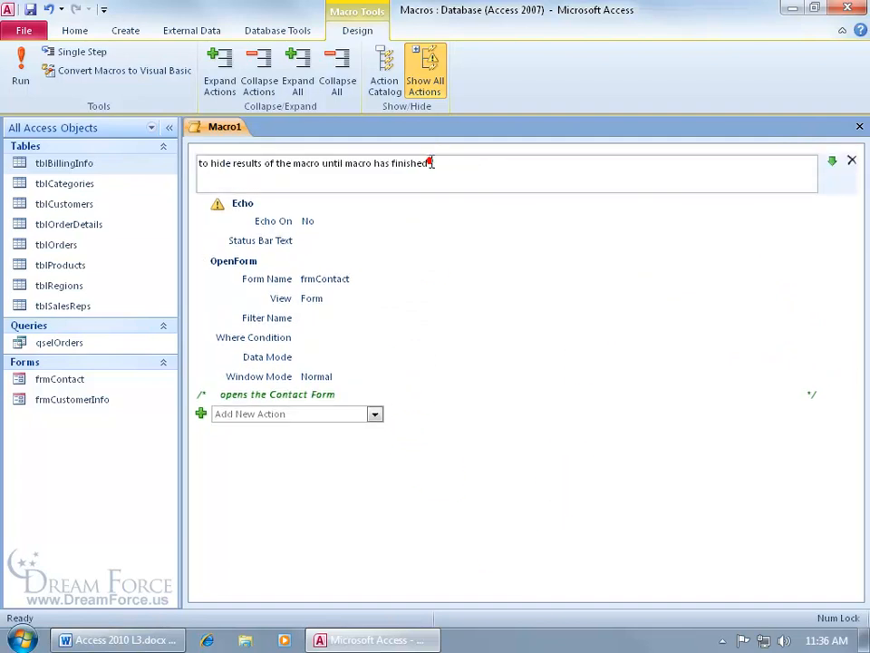
left_click(831, 161)
left_click(811, 219)
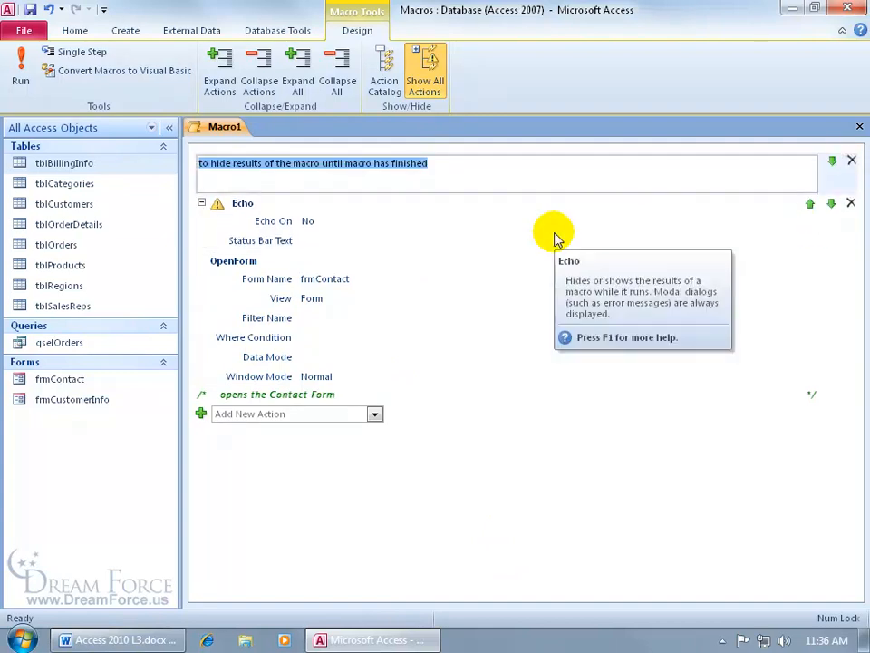
left_click(459, 486)
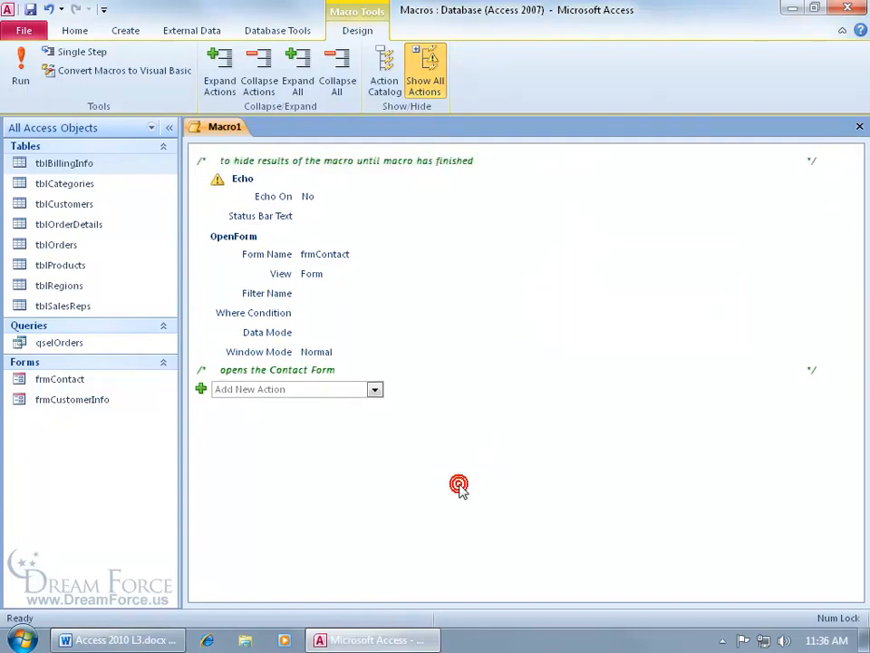
Move the "opens the Contact Form" comment up so it sits directly above the OpenForm action.
left_click(332, 370)
left_click(833, 372)
left_click(501, 490)
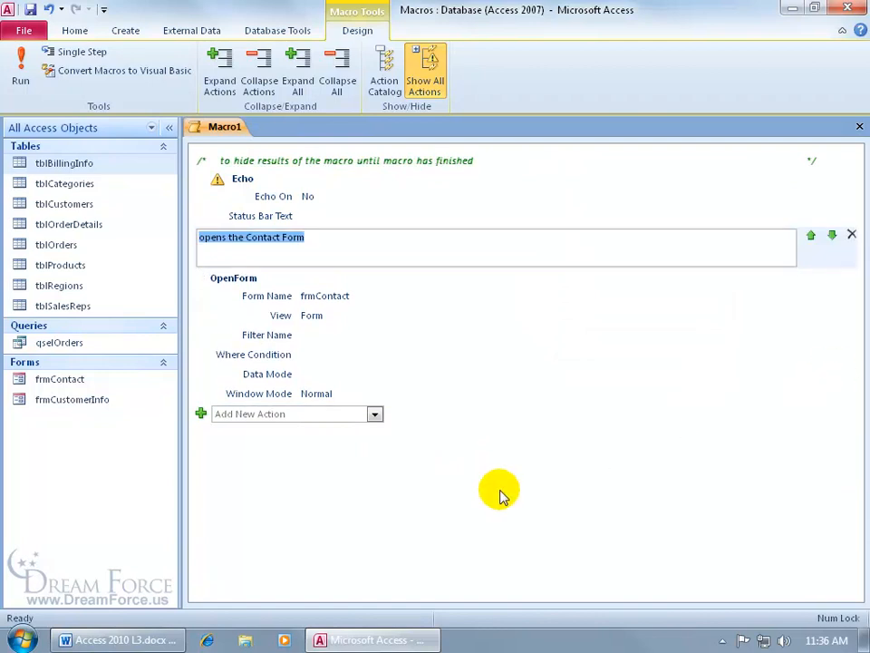
left_click(415, 513)
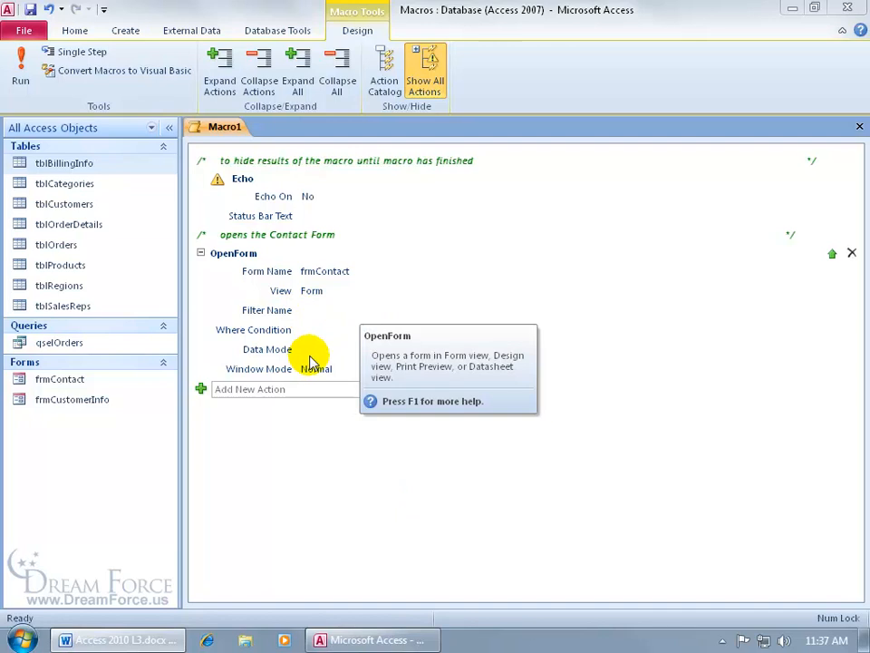
Collapse, expand and collapse the OpenForm action's arguments again, and expand everything in the macro.
left_click(201, 254)
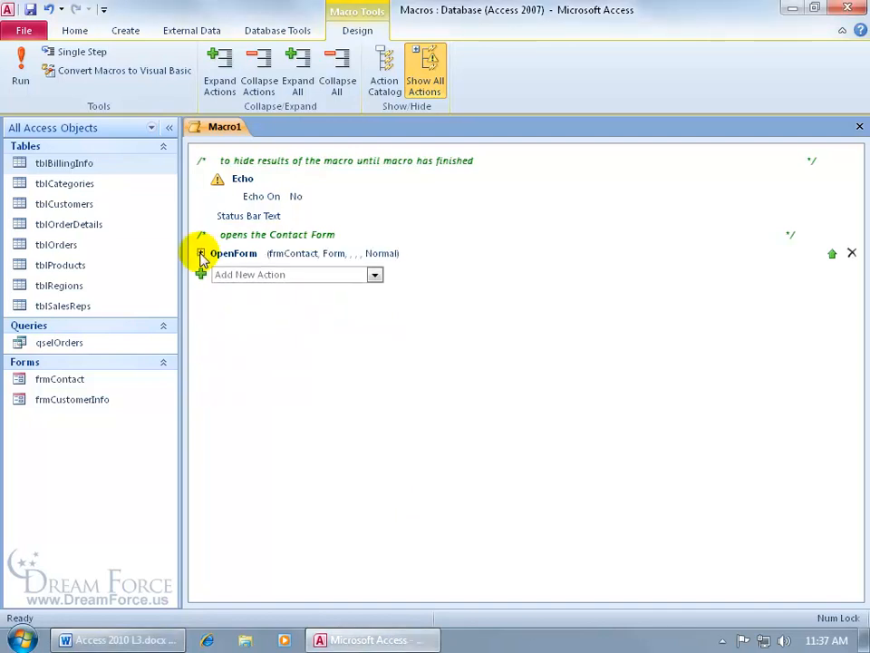
left_click(201, 253)
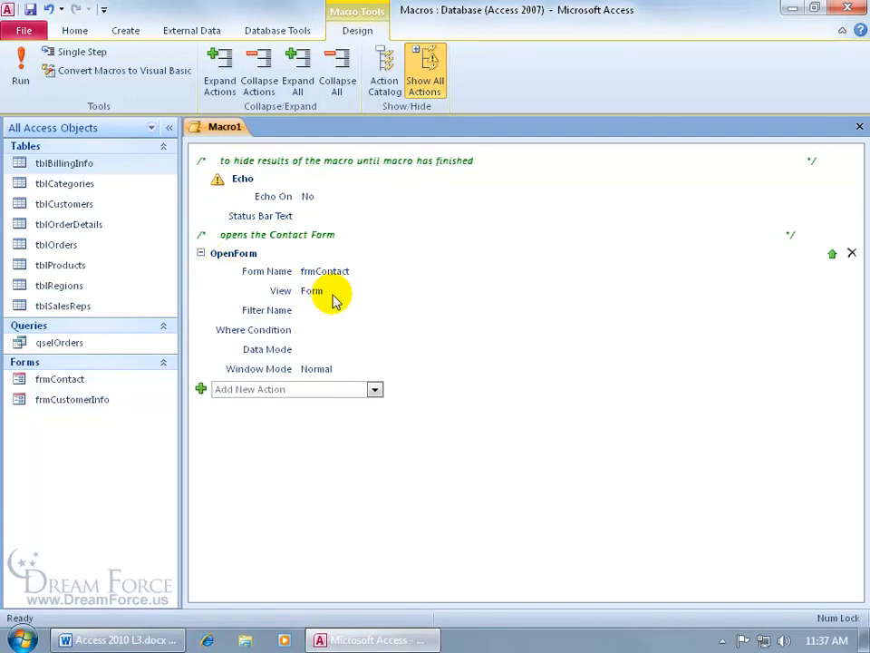
left_click(201, 254)
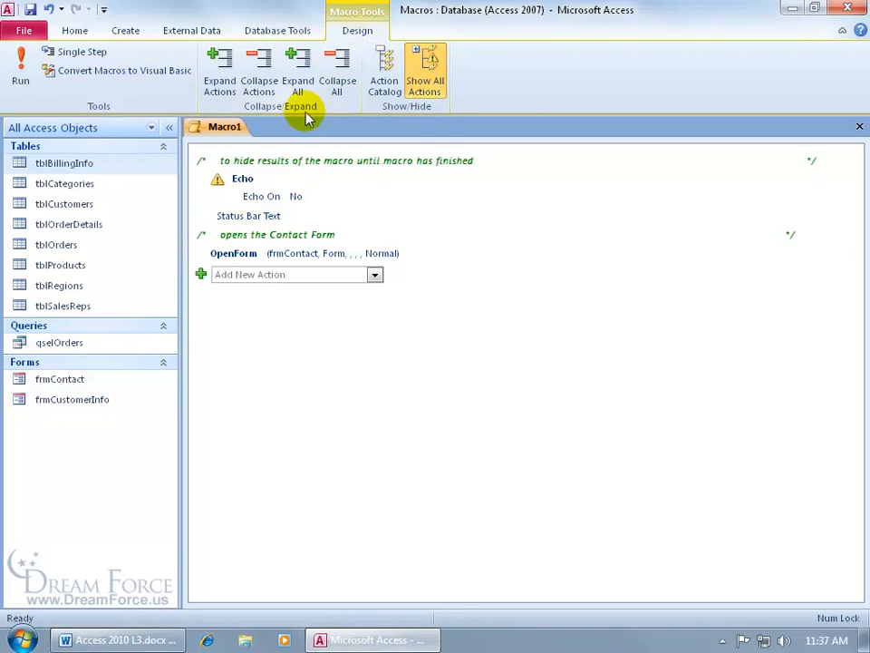
left_click(301, 80)
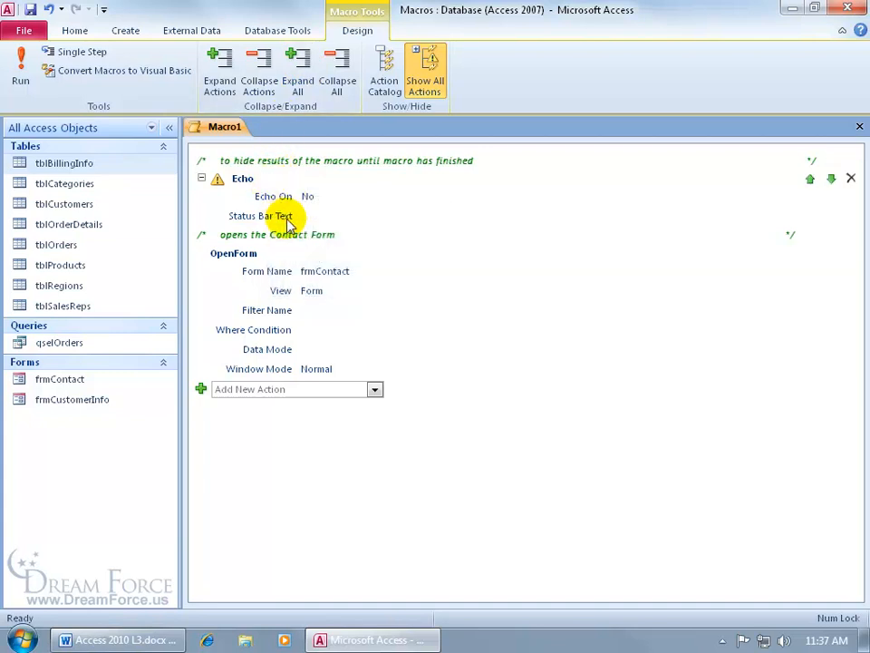
Collapse and expand the macro's actions twice, first action by action and again all at once, ending with everything collapsed.
left_click(335, 78)
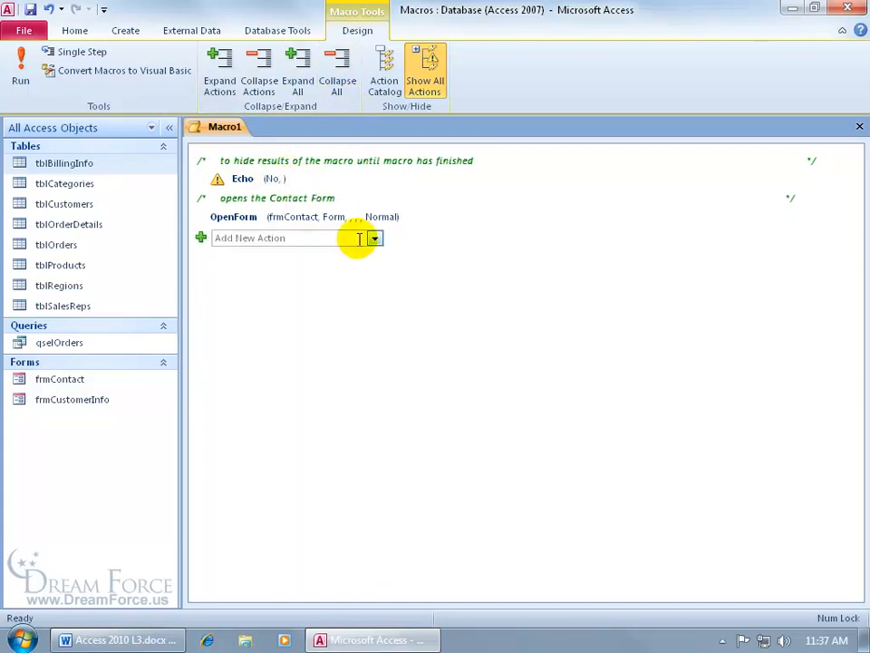
left_click(231, 78)
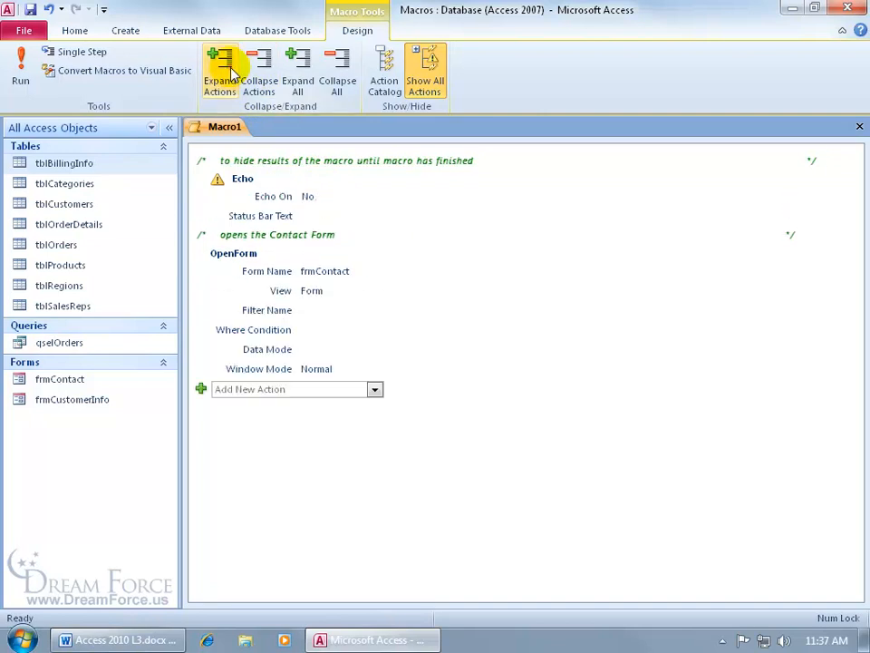
left_click(260, 68)
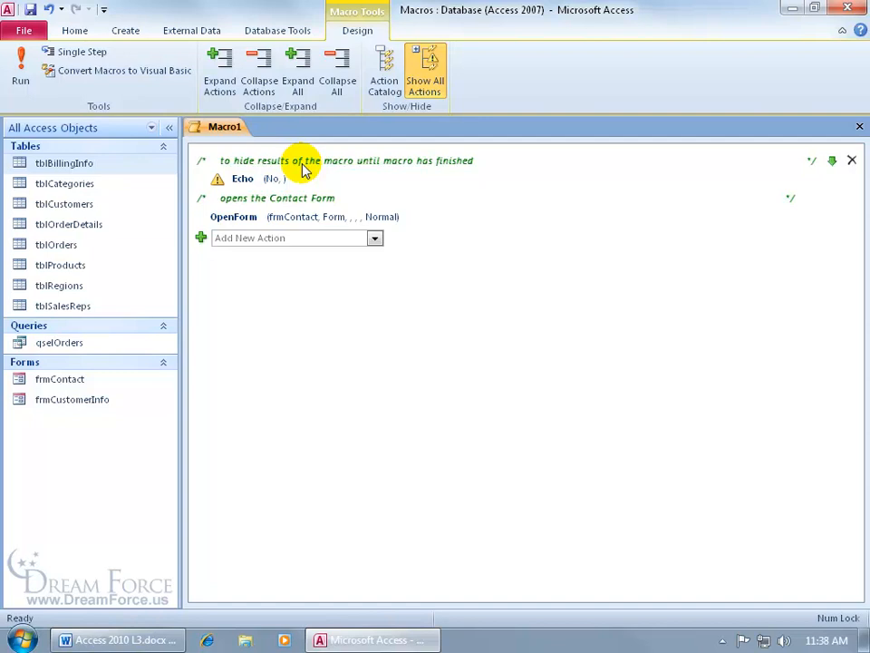
left_click(303, 77)
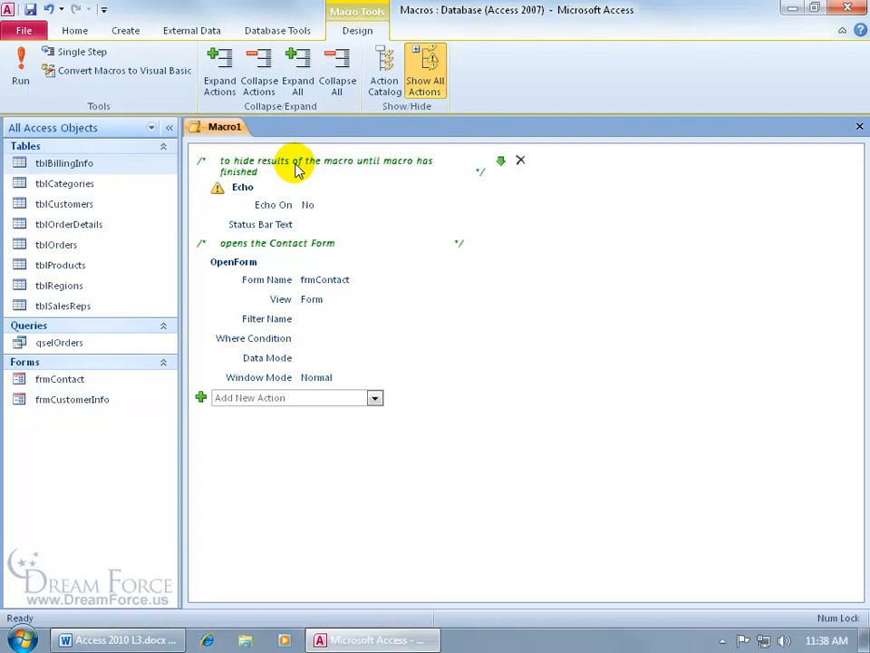
left_click(337, 82)
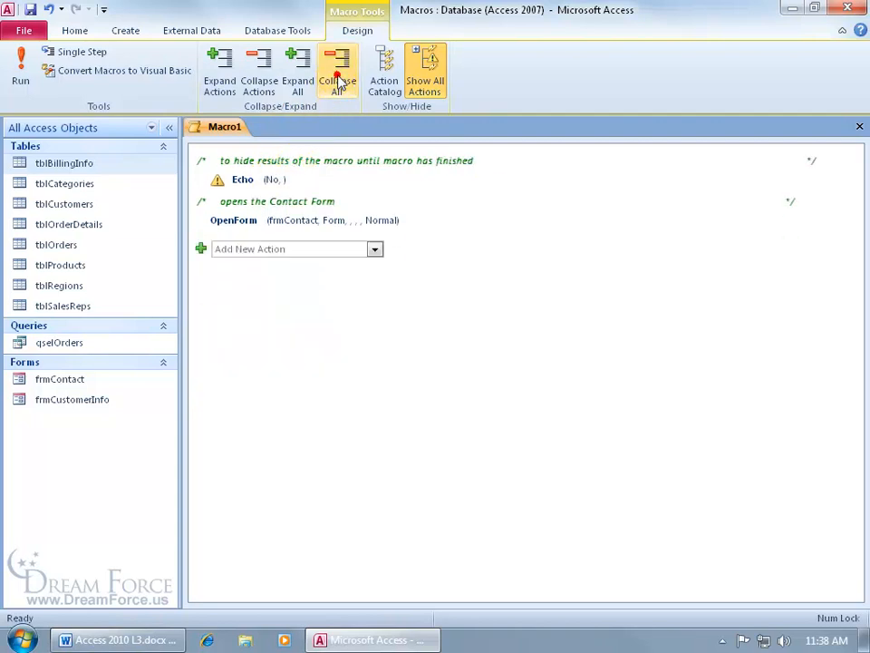
mouse_move(505, 176)
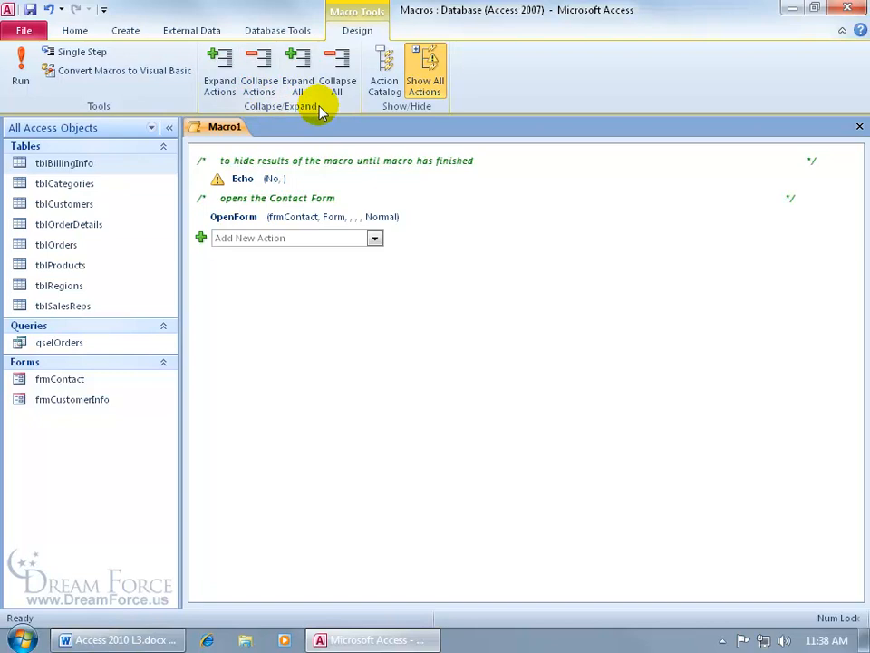
Save the macro as mcrMyContact and check the navigation pane's category and group filter options.
left_click(30, 9)
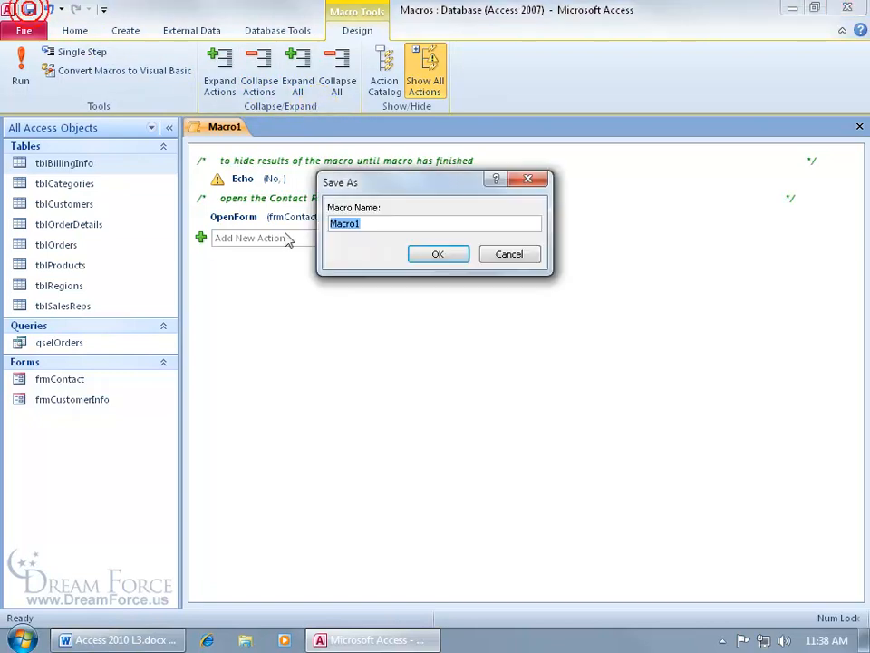
type("mcr")
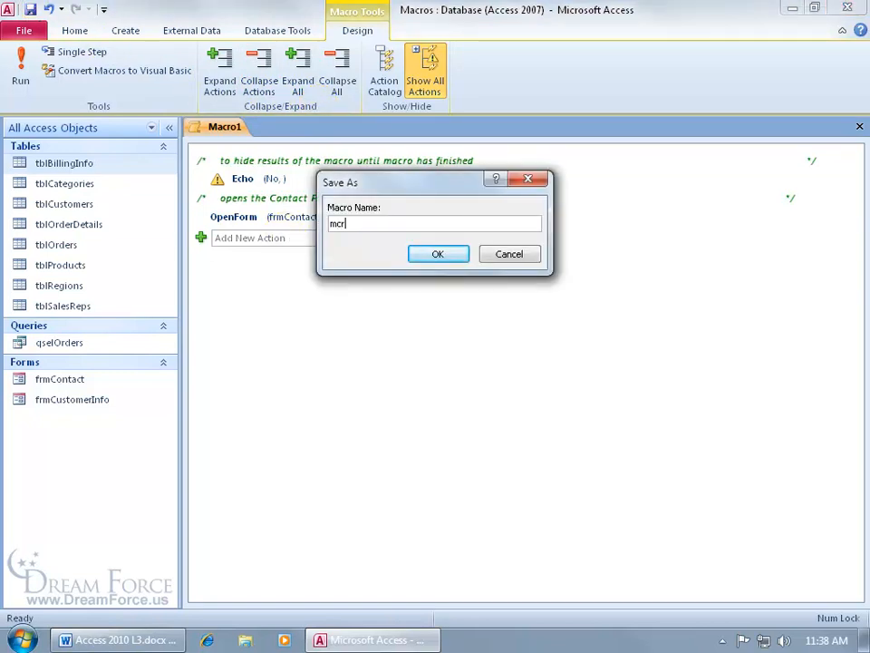
type("MyContact")
left_click(436, 254)
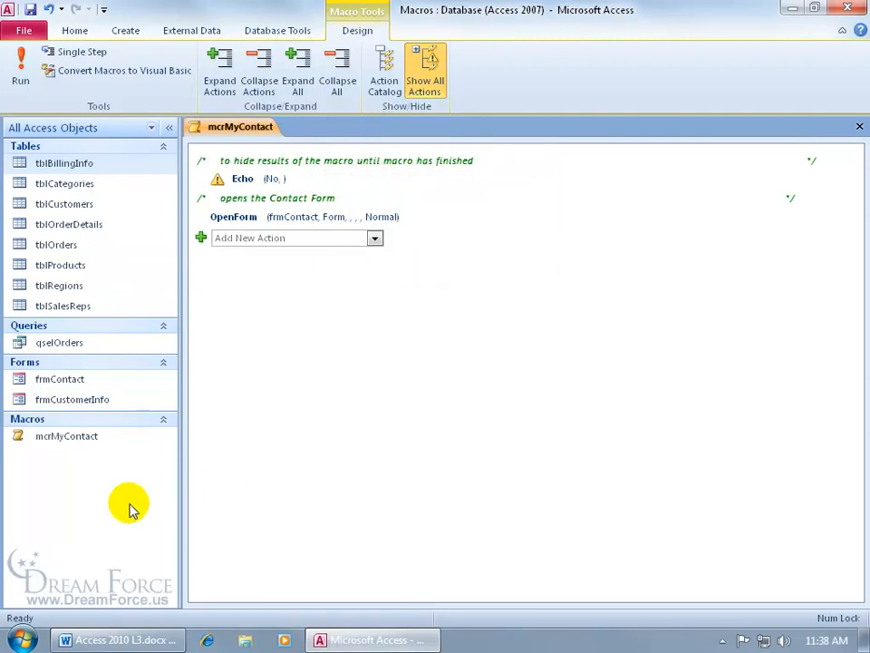
left_click(151, 126)
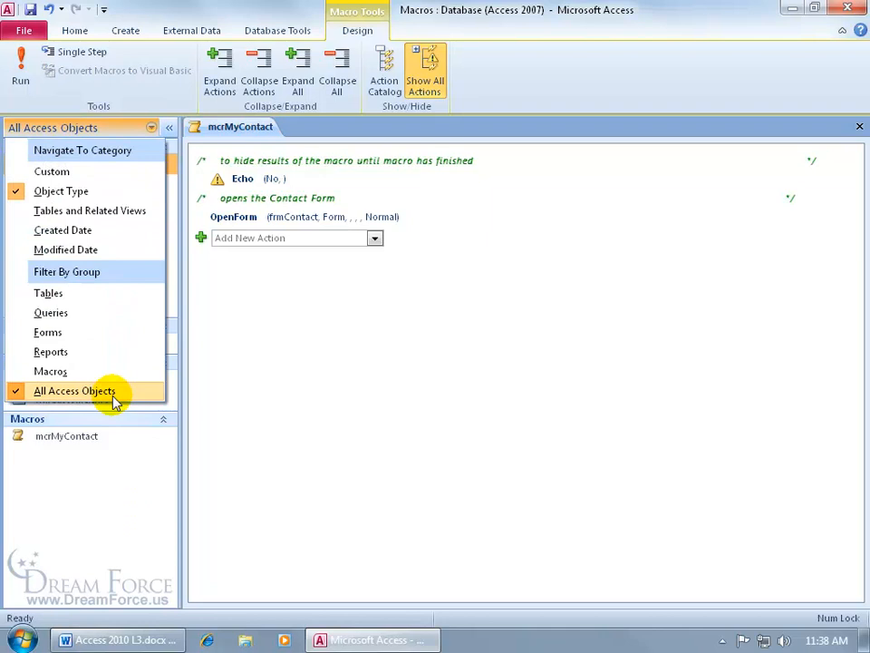
left_click(103, 480)
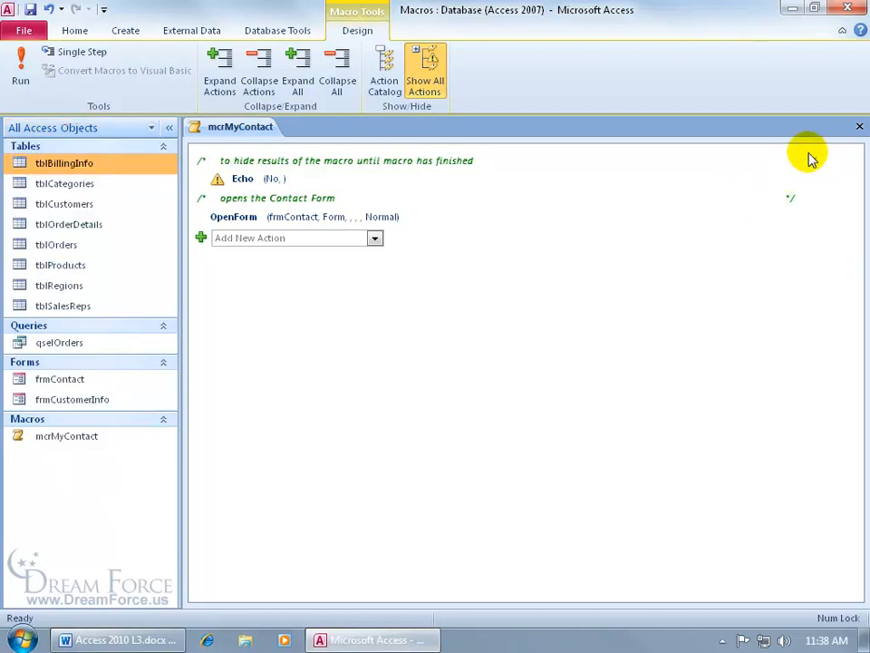
Close the macro's design, then test-run mcrMyContact and close the contact form it opens.
left_click(859, 126)
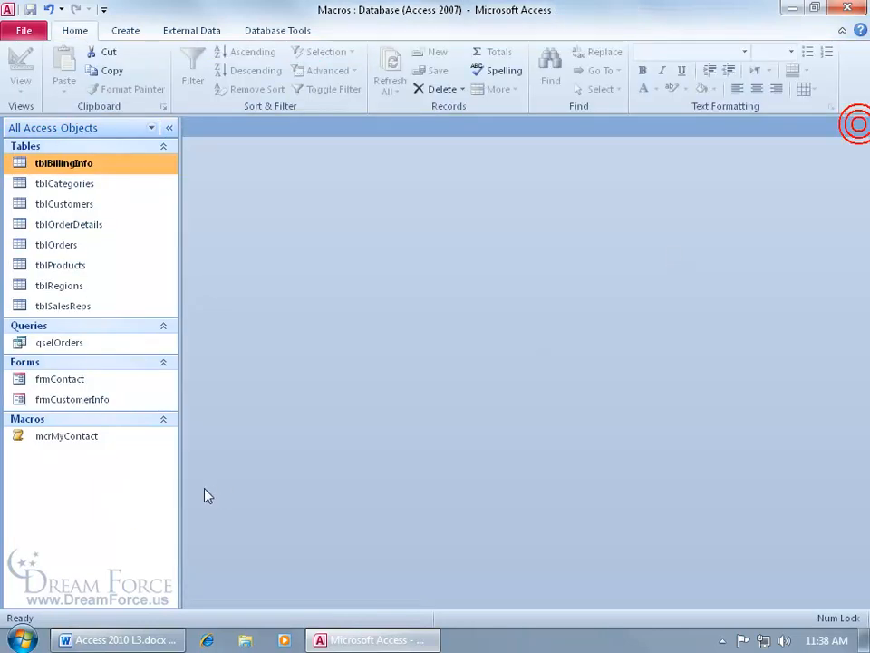
double_click(78, 444)
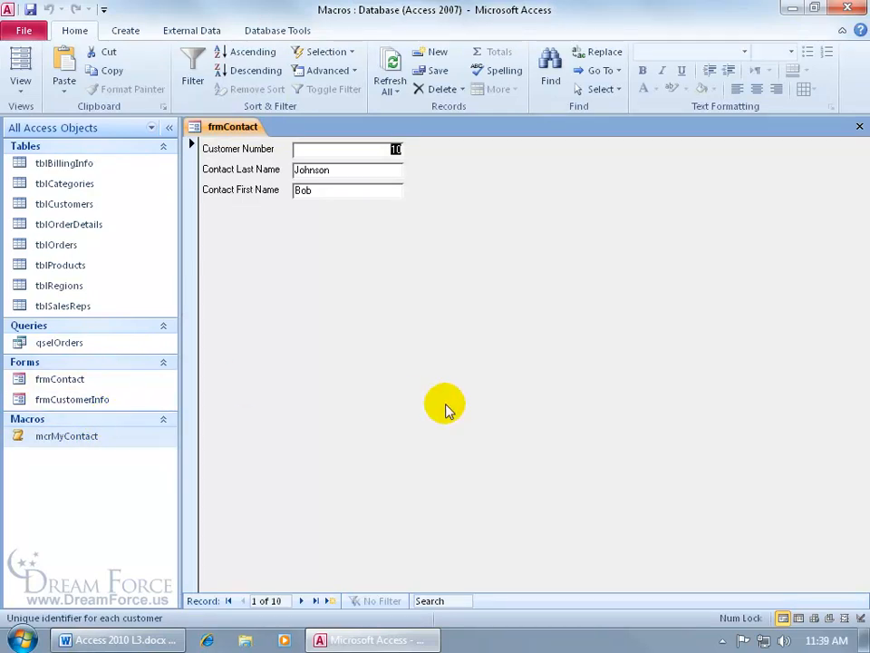
left_click(859, 126)
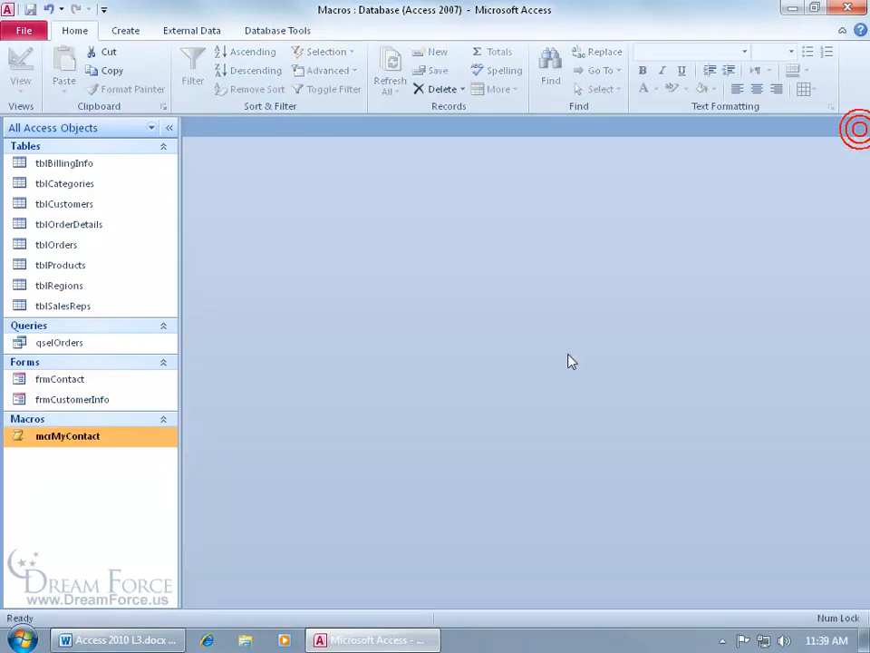
Reopen mcrMyContact in Design View and expand all of its actions.
right_click(101, 440)
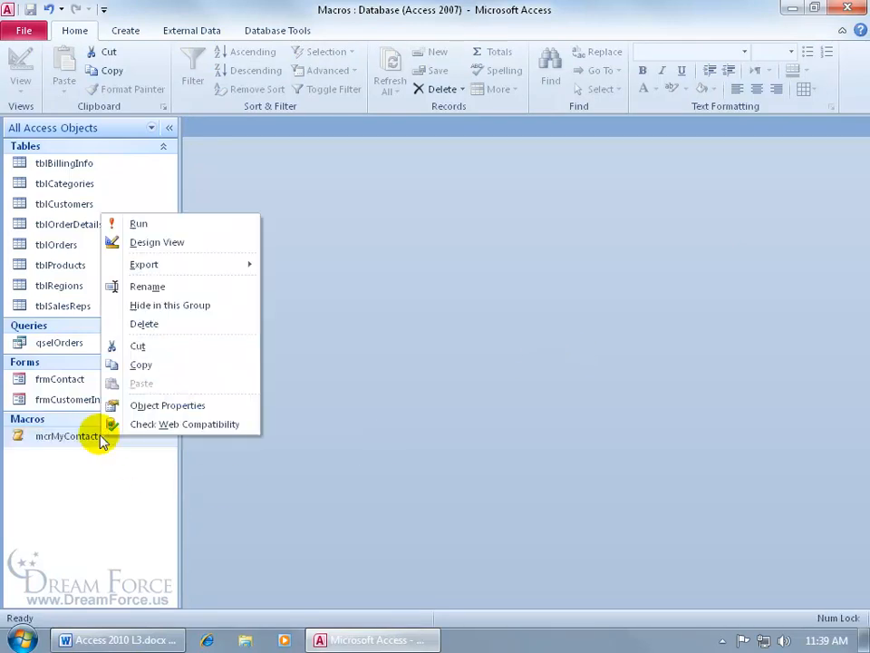
left_click(184, 243)
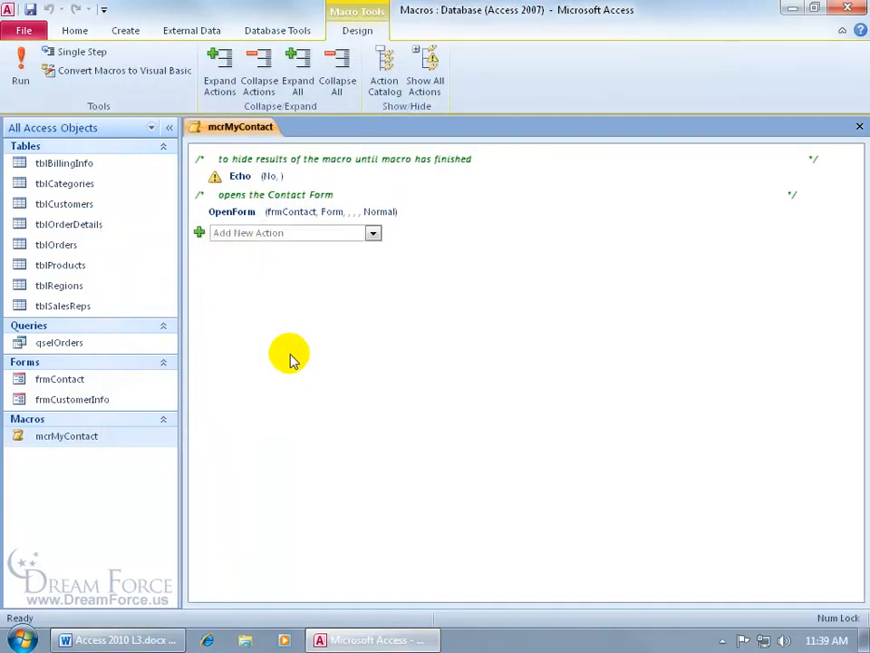
left_click(297, 78)
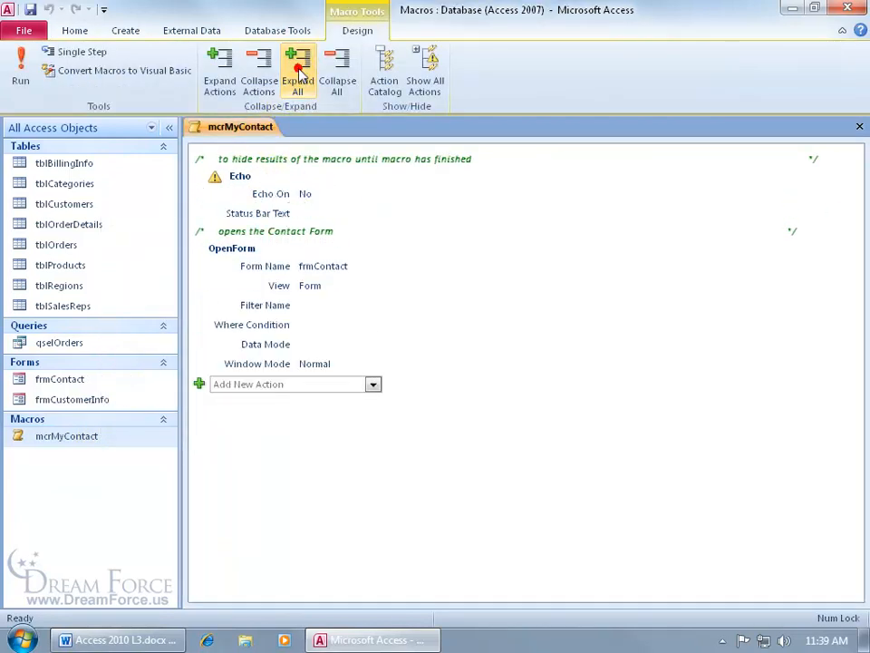
Check the available forms for the OpenForm action's Form Name argument, and close mcrMyContact, saving its design.
left_click(326, 267)
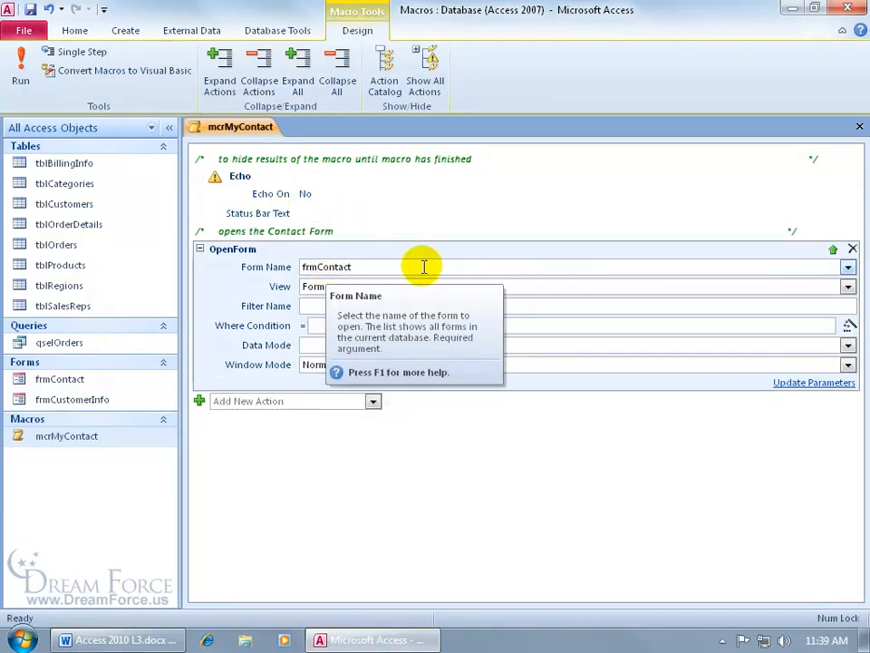
left_click(847, 268)
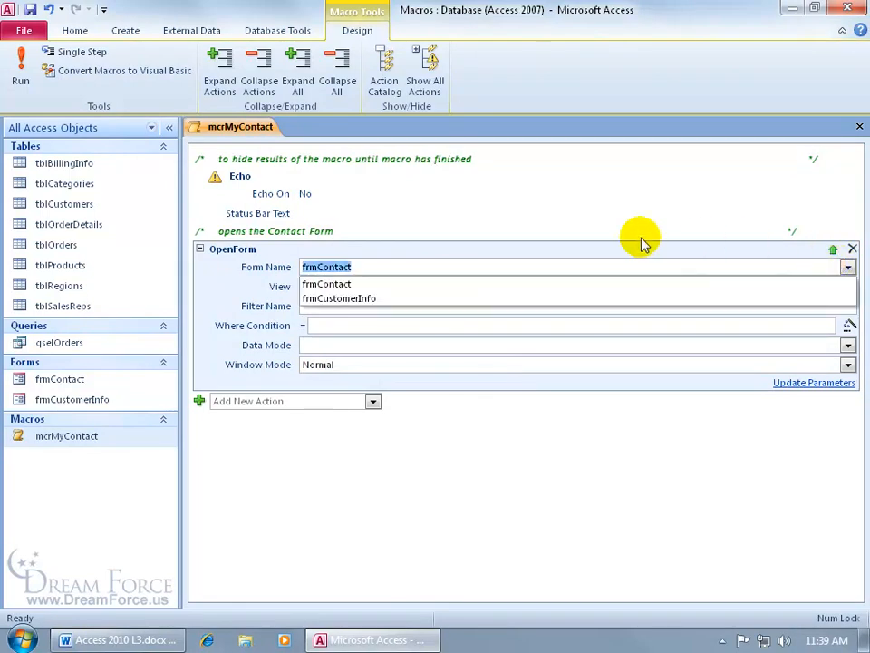
left_click(255, 336)
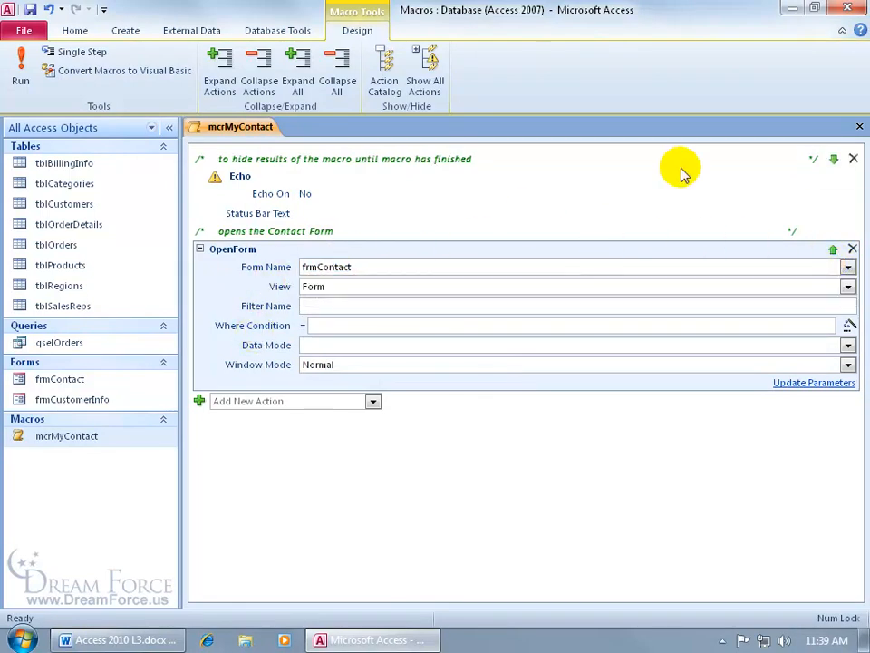
left_click(859, 126)
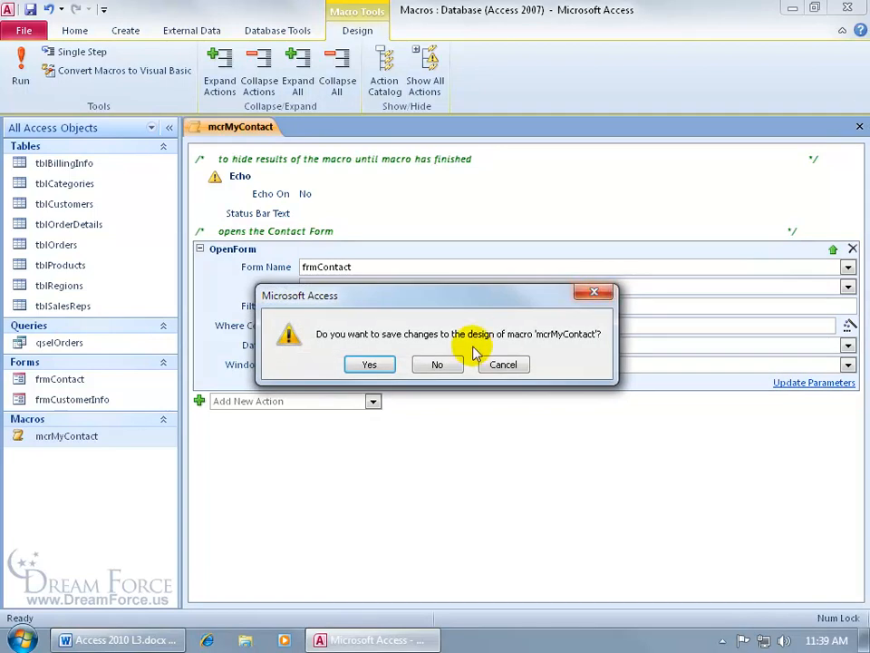
left_click(367, 365)
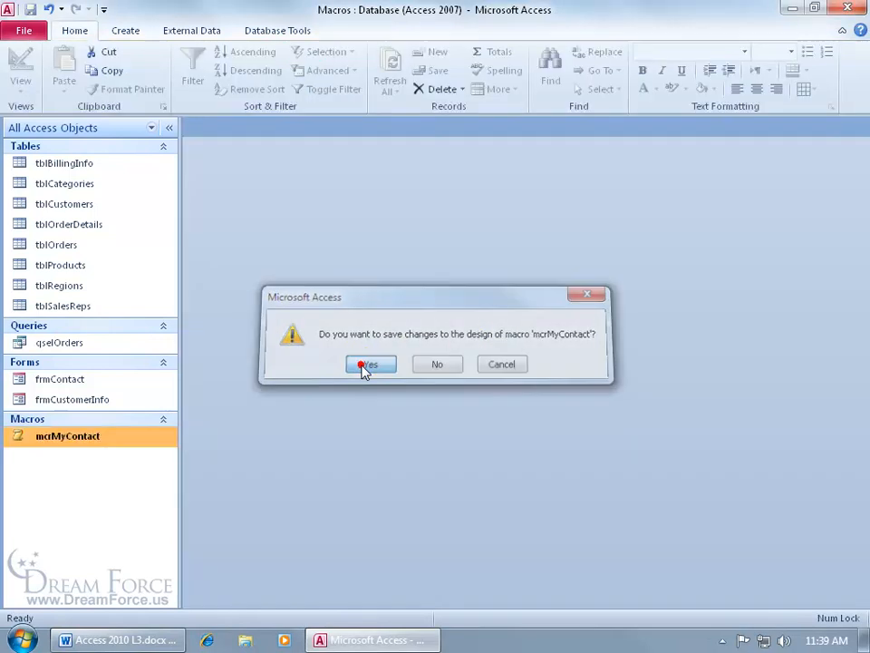
right_click(108, 442)
left_click(167, 249)
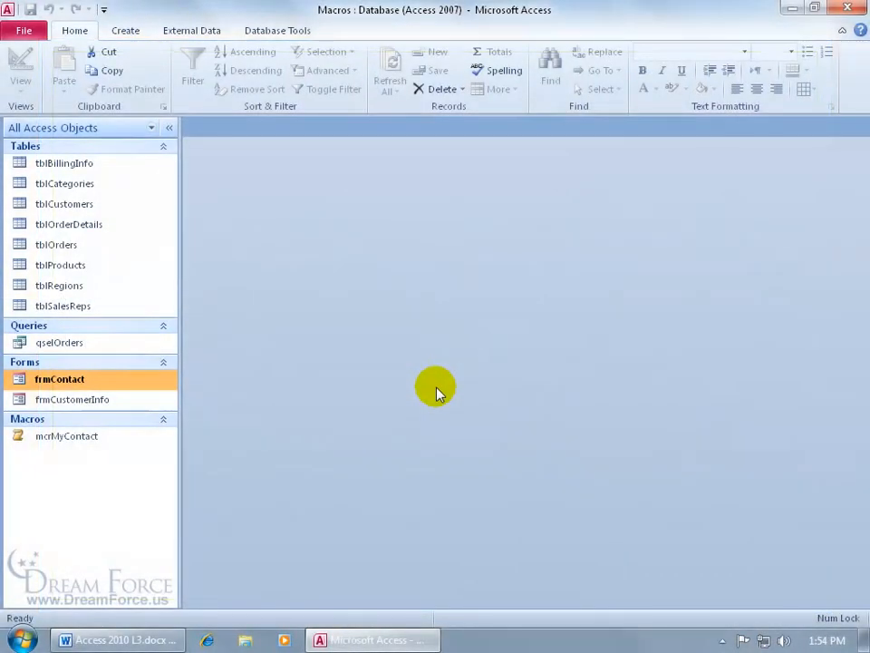
Open the frmCustomerInfo and frmContact forms to view their fields, and close only frmContact.
double_click(132, 403)
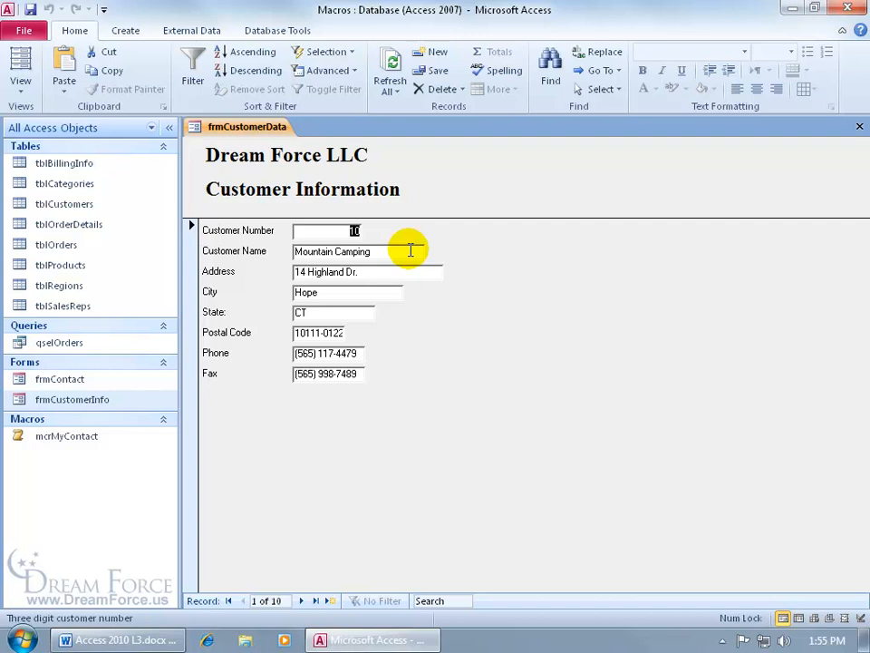
double_click(122, 384)
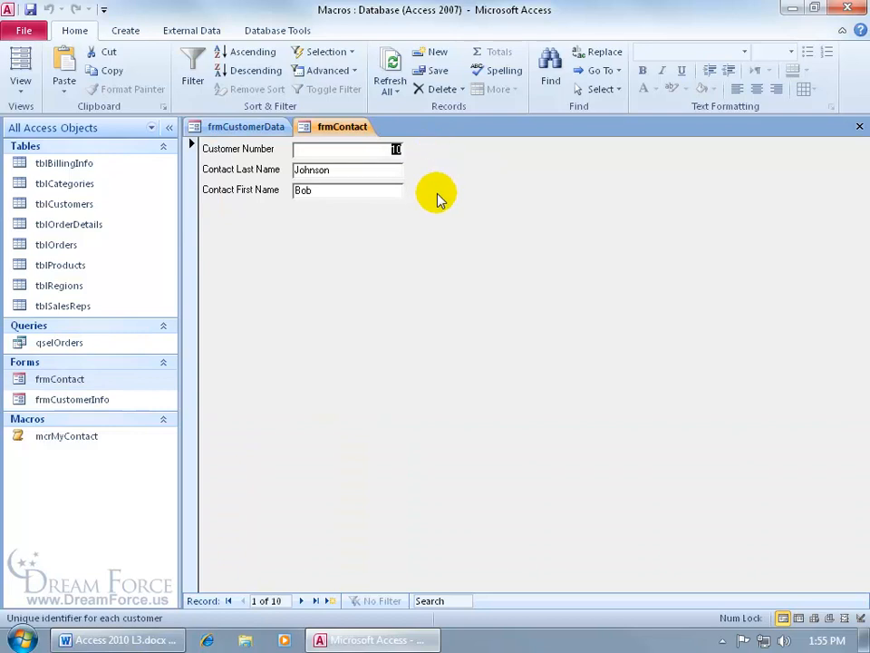
left_click(859, 127)
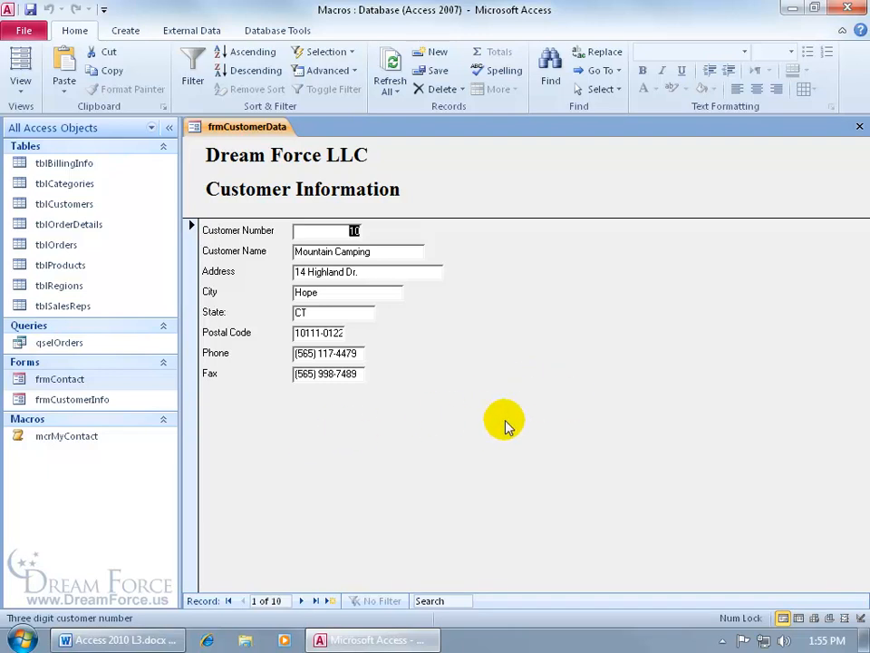
Switch frmCustomerInfo to Design View and place a command button beside the Postal Code field in the Detail section, cancelling the wizard.
right_click(521, 336)
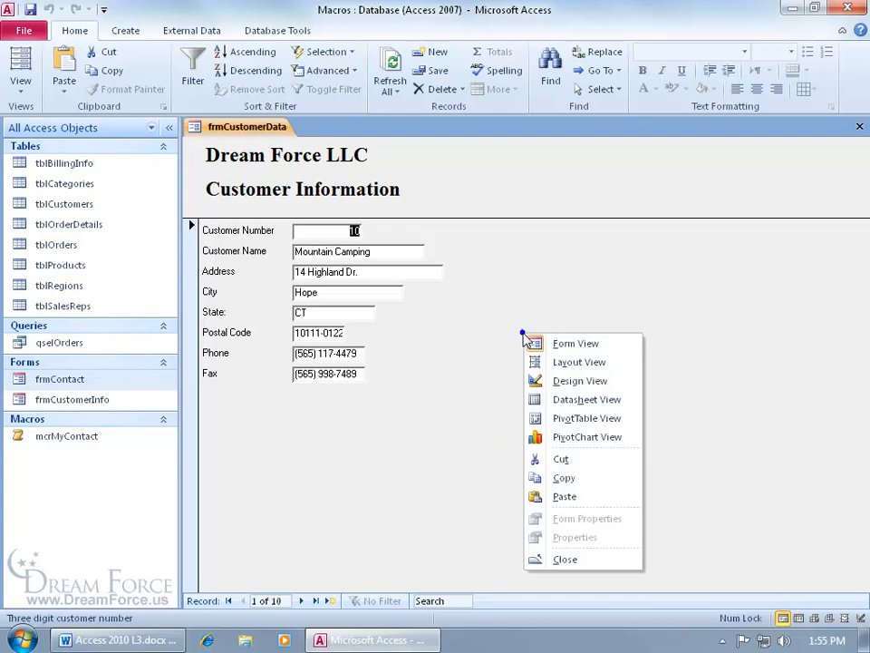
left_click(564, 384)
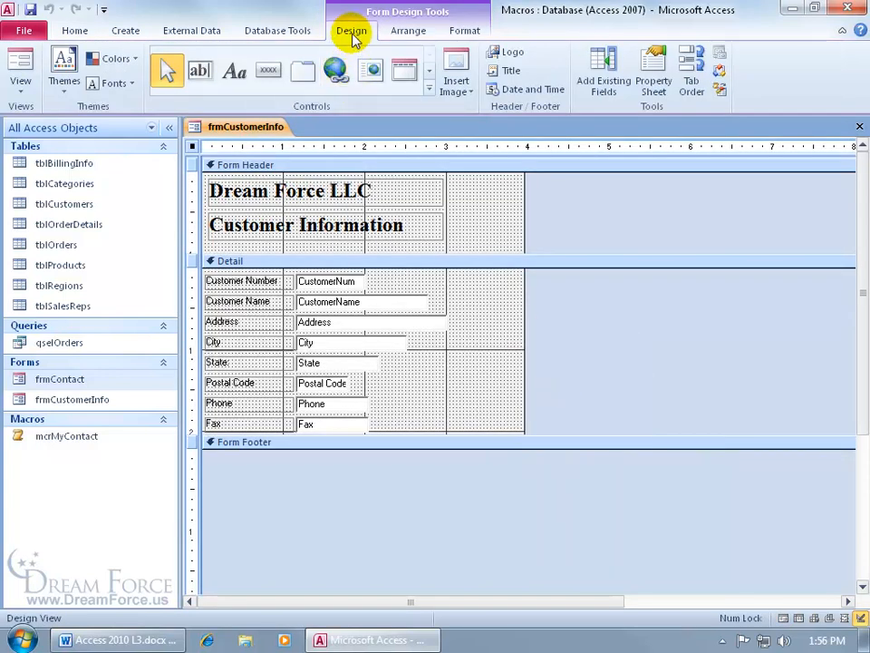
left_click(267, 78)
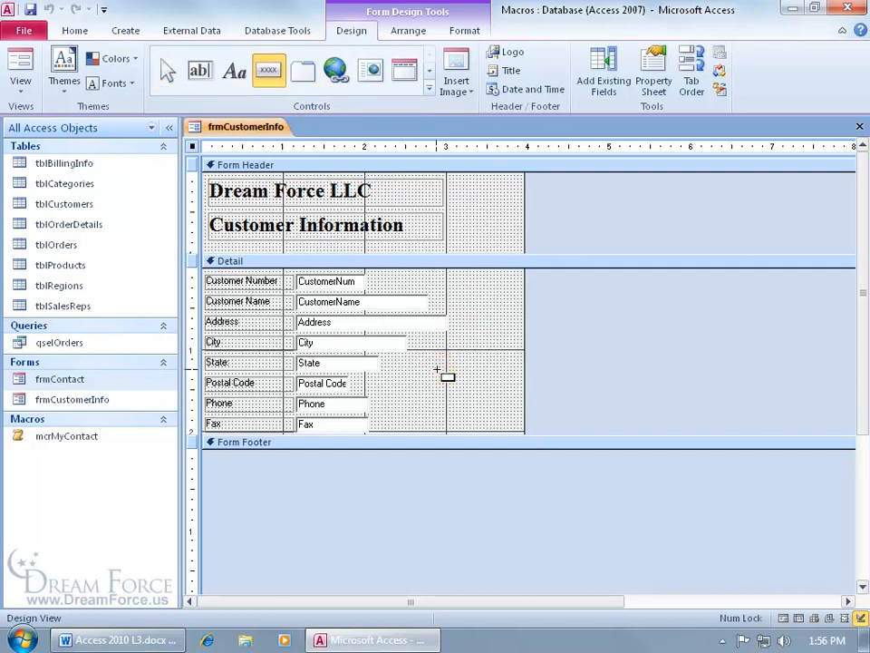
left_click(437, 370)
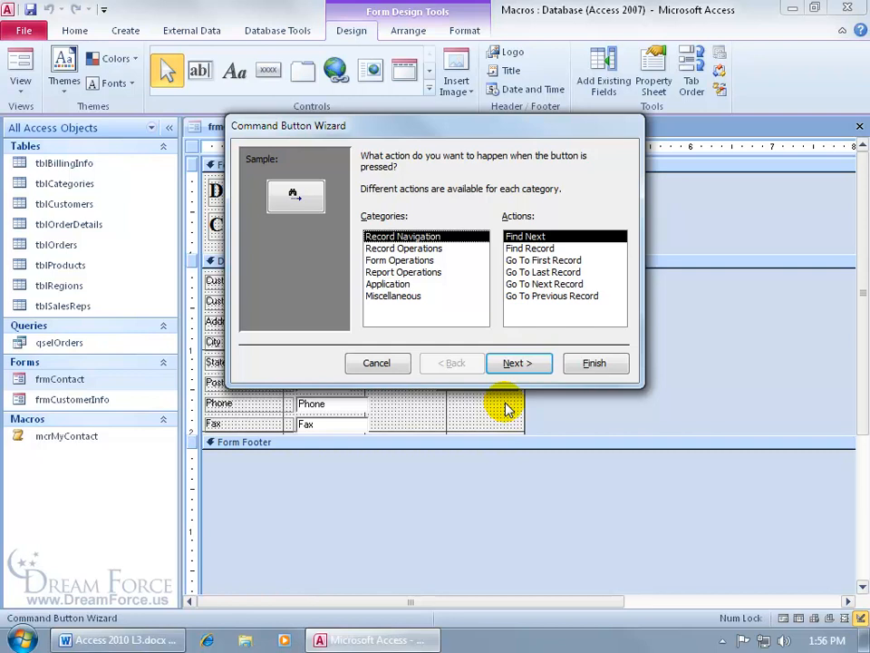
left_click(381, 362)
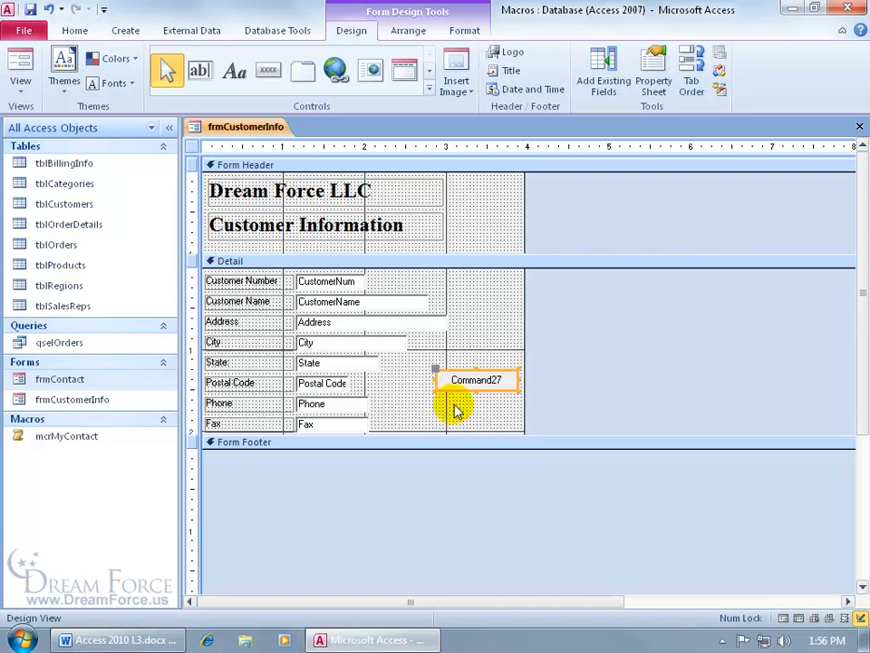
Name the new command button cmdContact and set its caption to Contact.
right_click(459, 390)
left_click(576, 615)
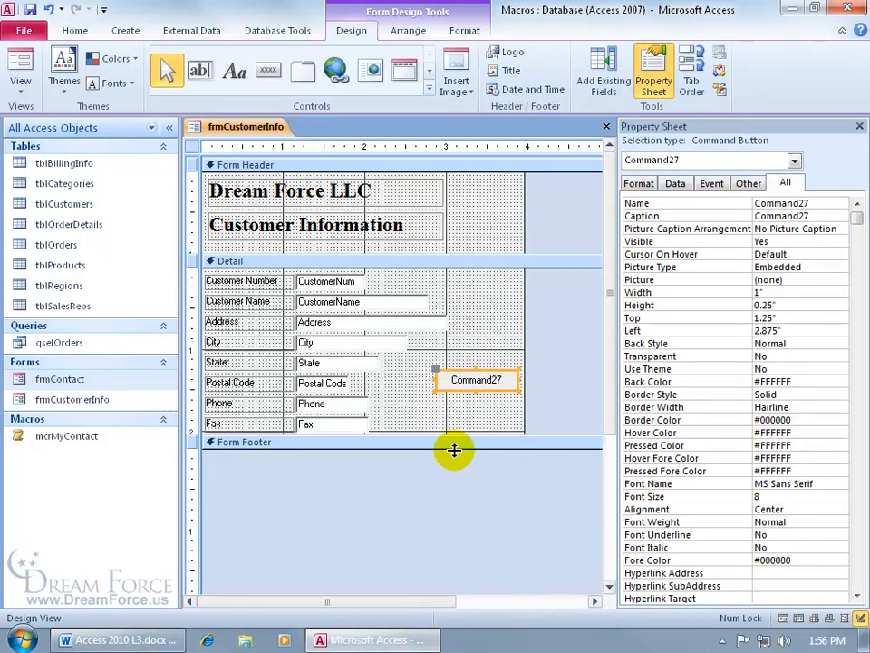
left_click(817, 203)
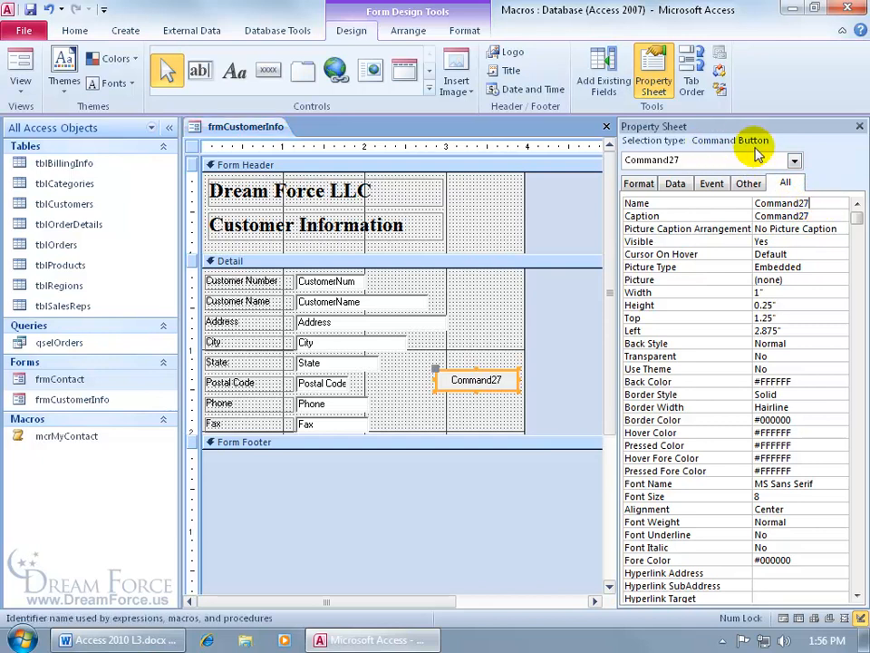
double_click(814, 202)
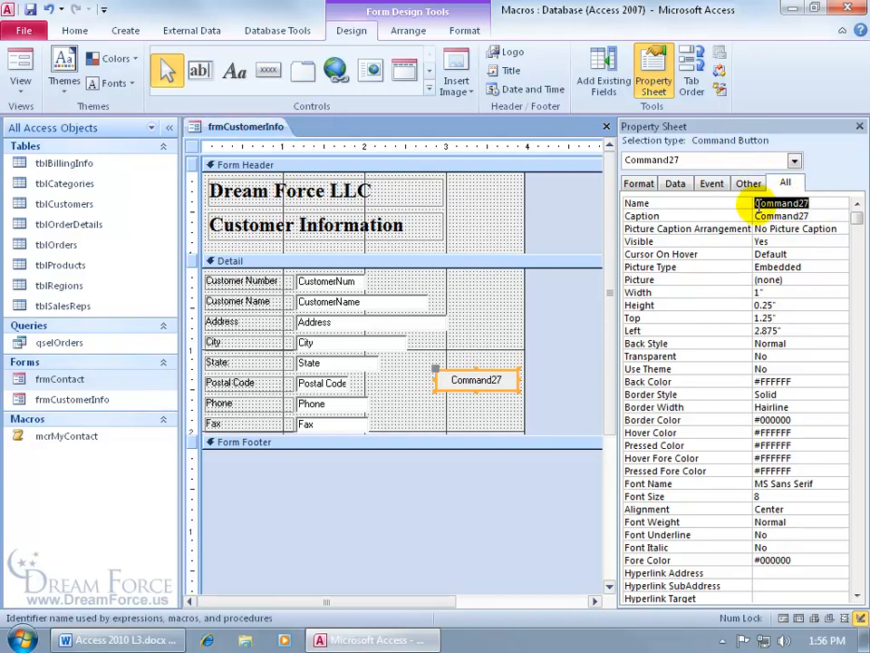
key("Delete")
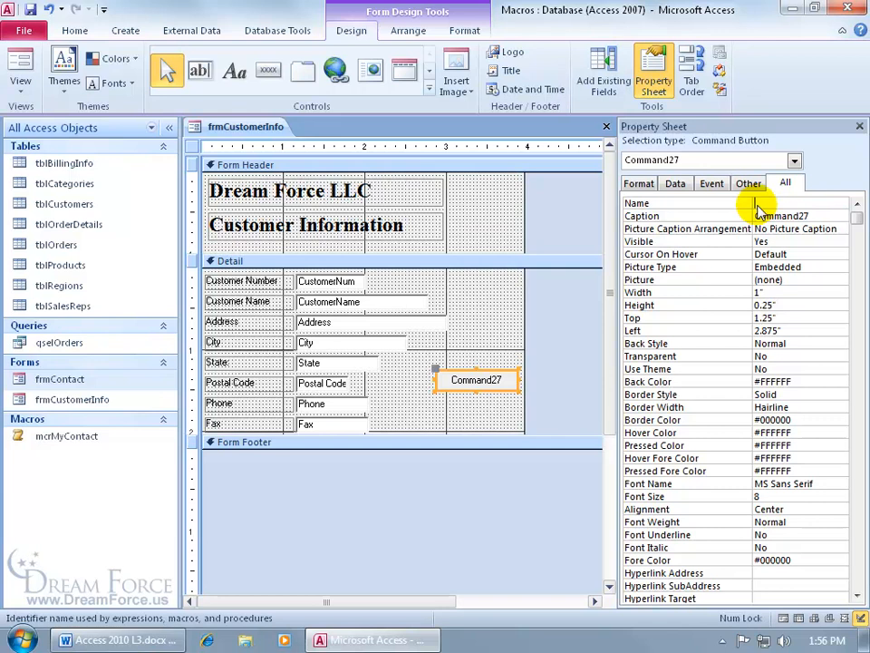
type("cmdContact")
key("Return")
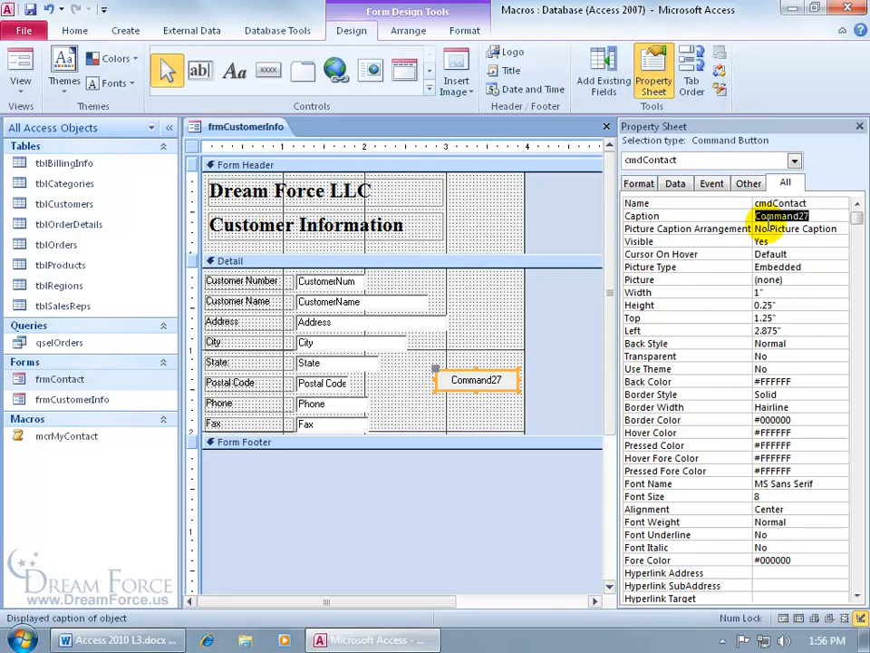
type("Contact")
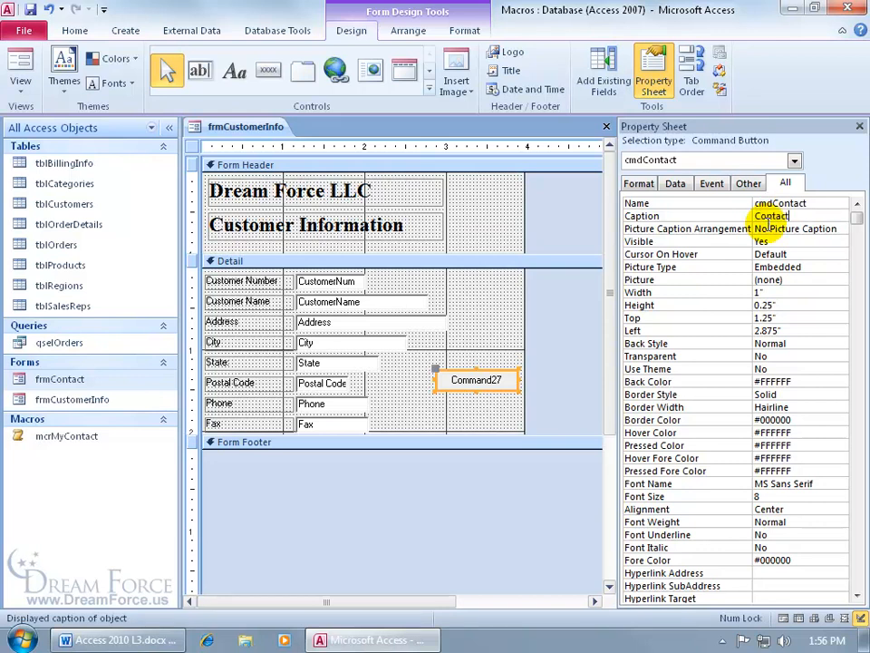
key("Return")
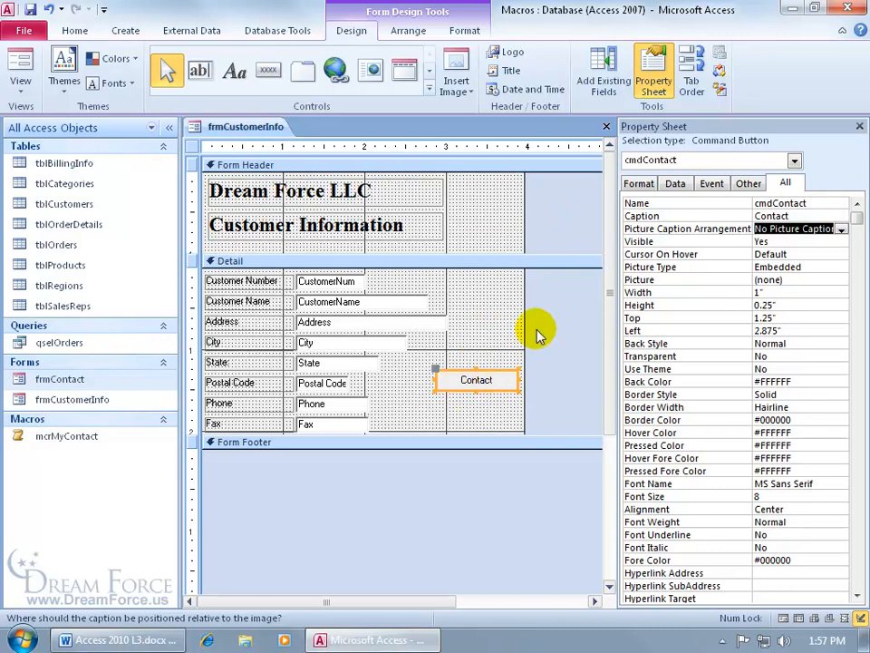
Assign the mcrMyContact macro to the Contact button's On Click event.
left_click(711, 183)
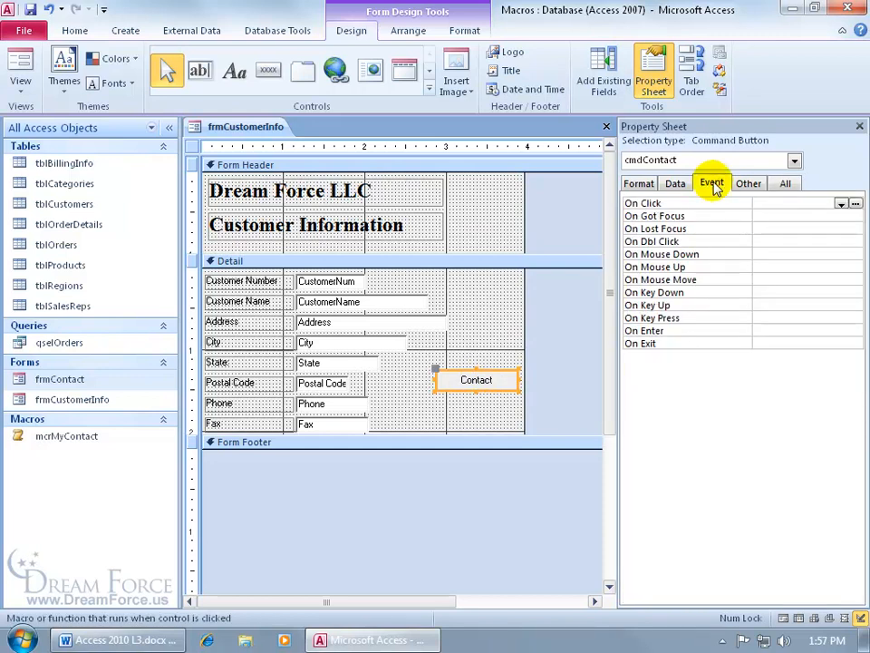
left_click(841, 204)
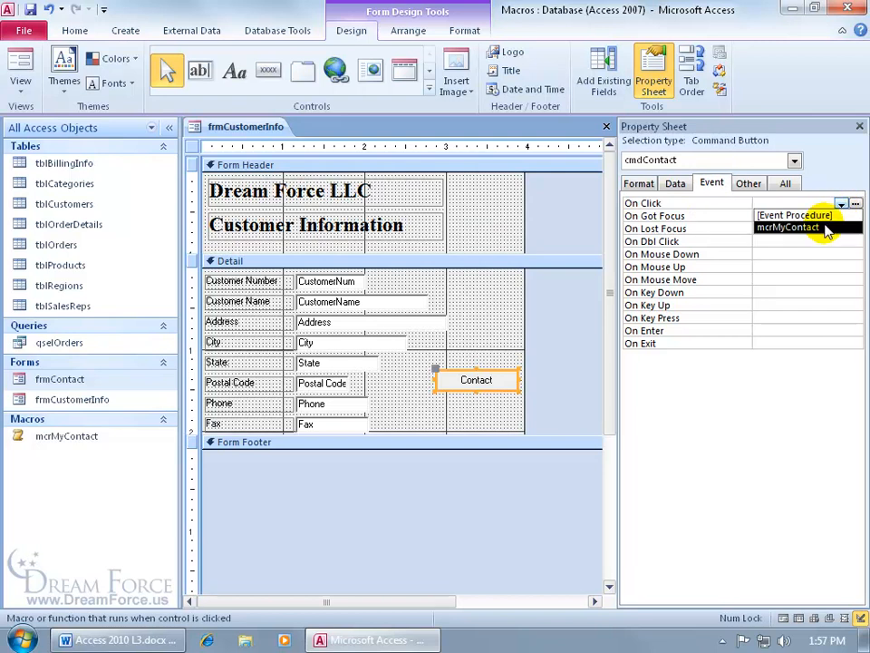
left_click(825, 228)
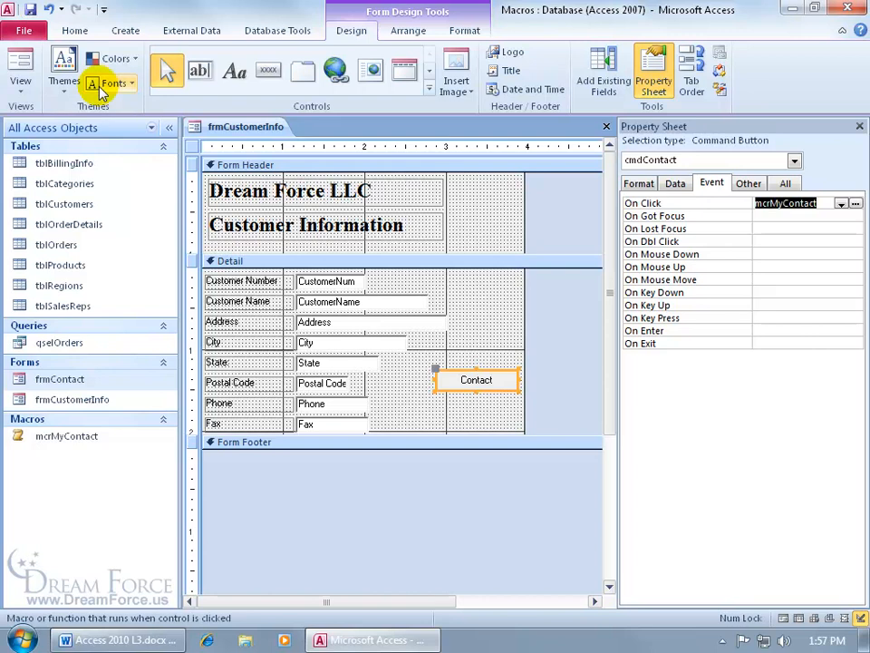
Switch frmCustomerInfo to Form View, test the Contact button on the first record, and close frmContact.
right_click(243, 127)
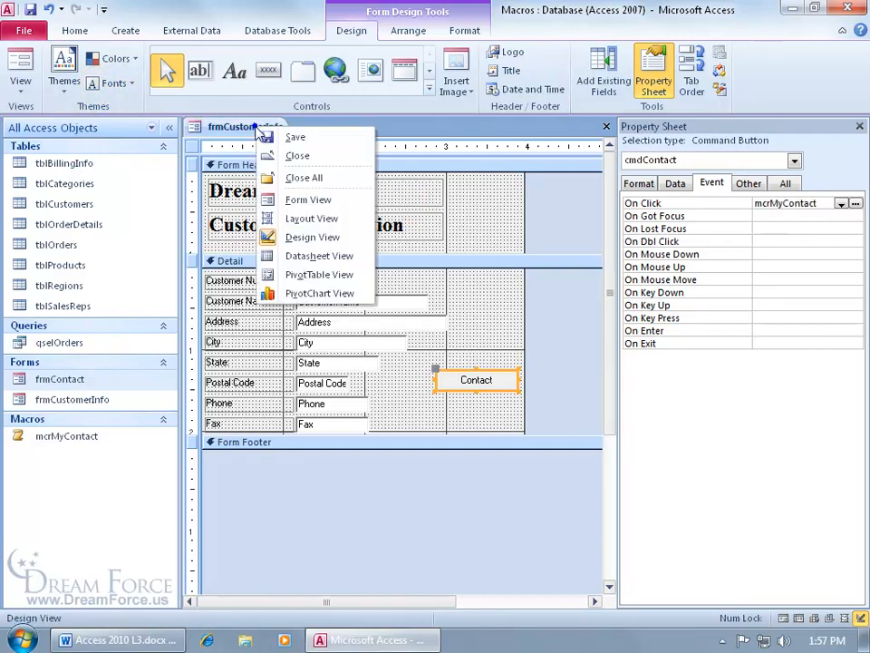
left_click(299, 200)
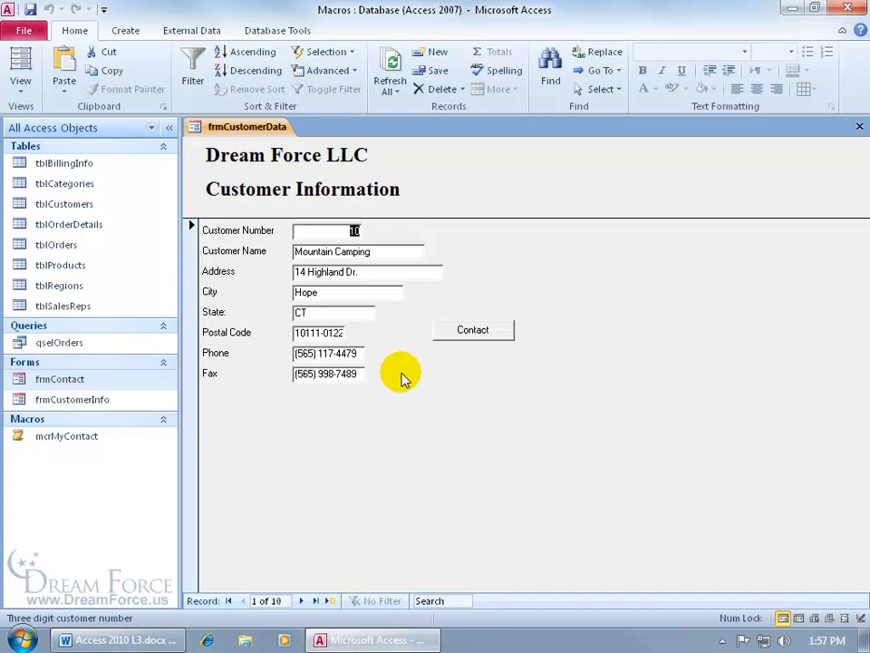
left_click(476, 330)
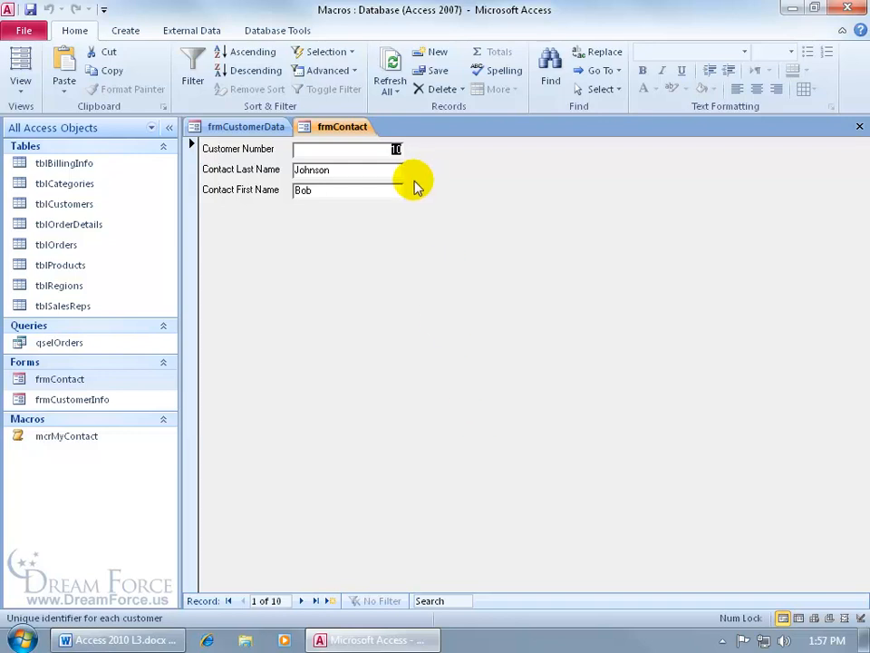
left_click(858, 126)
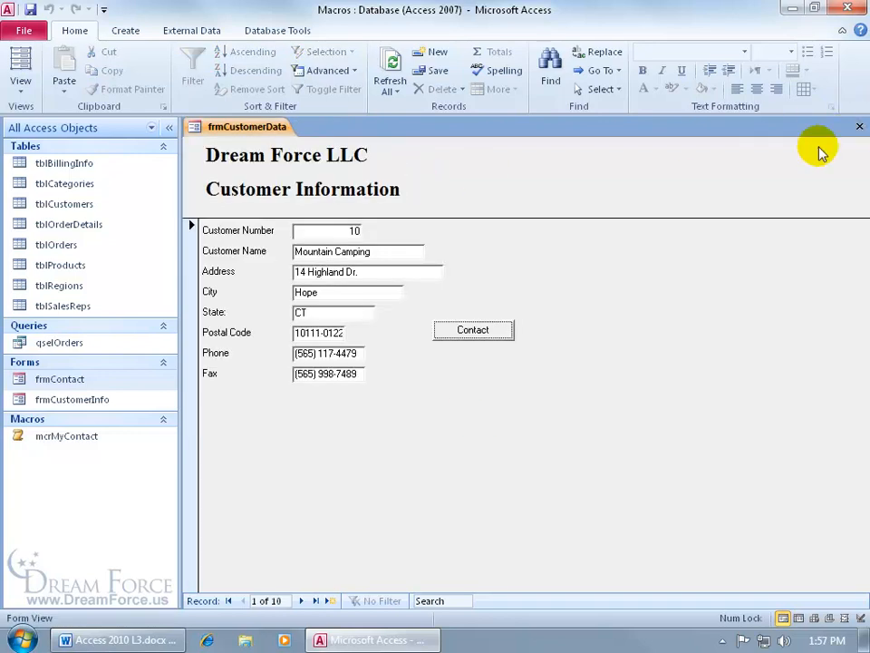
Test the Contact button on the second customer record and compare the customer numbers shown in both forms.
left_click(302, 600)
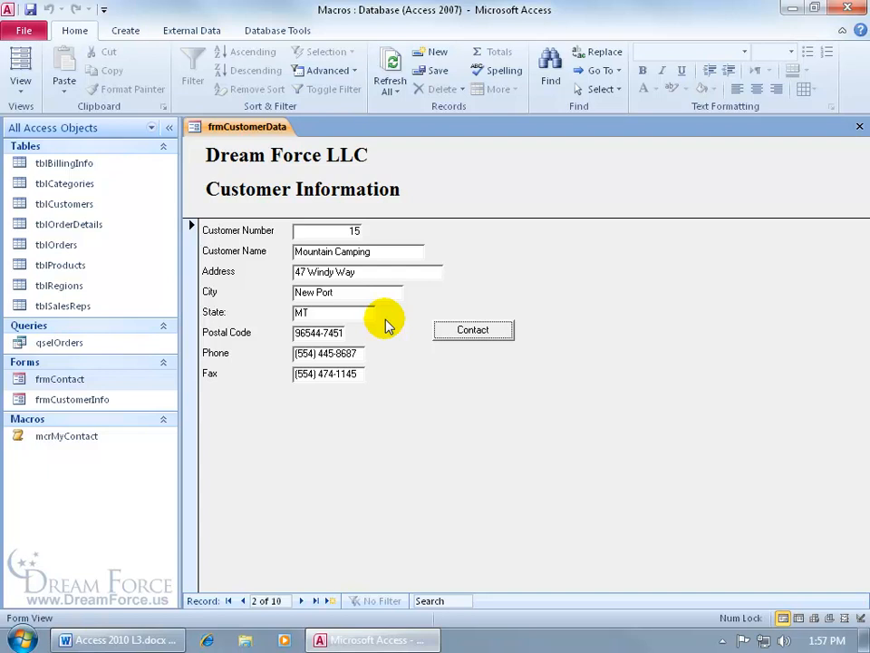
left_click(443, 330)
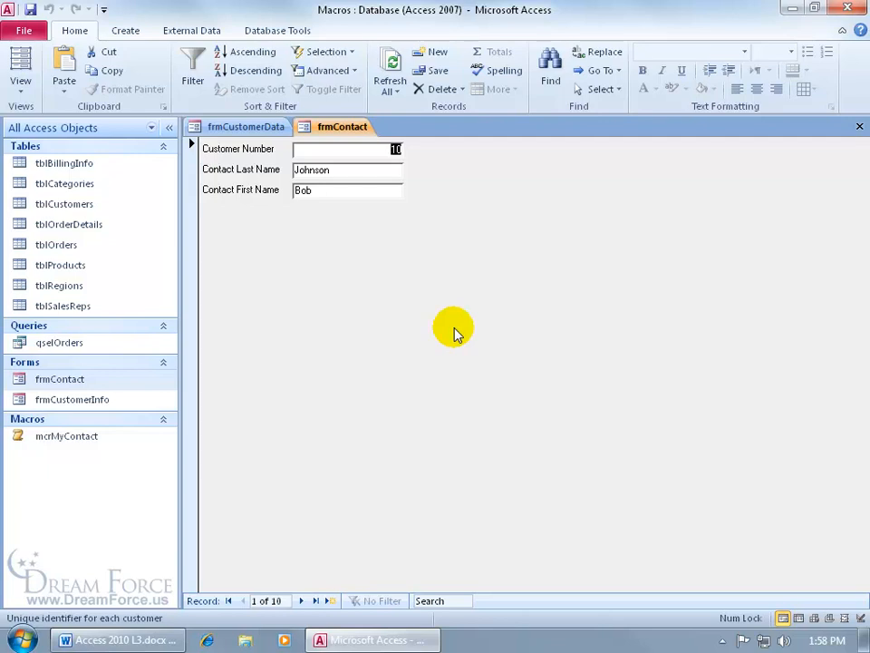
left_click(268, 129)
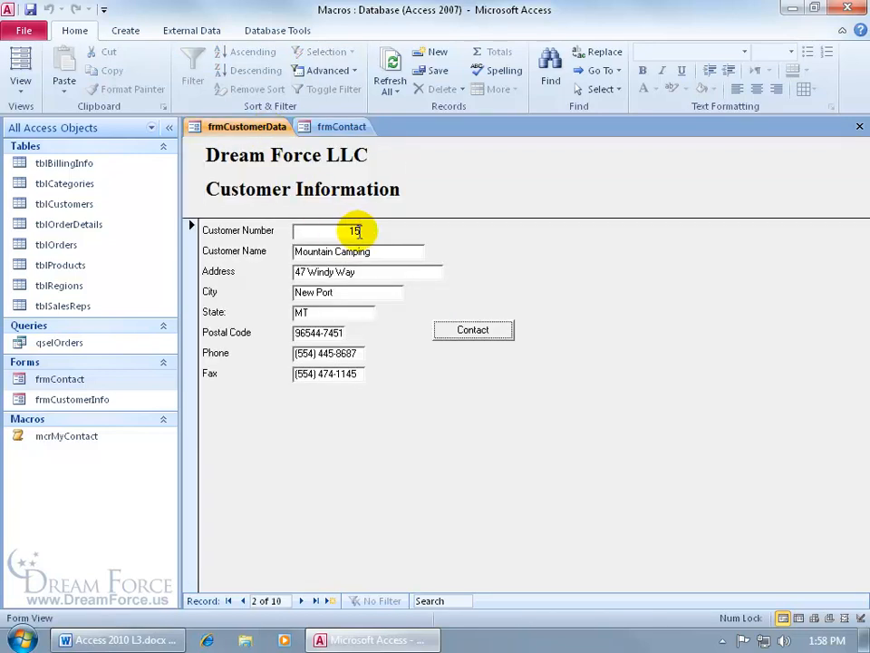
left_click(344, 128)
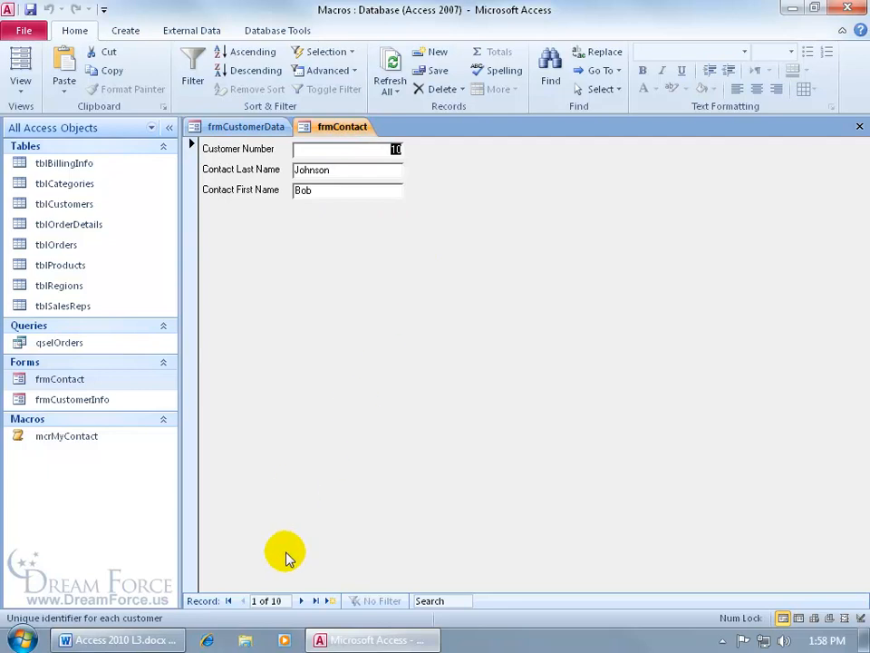
left_click(301, 600)
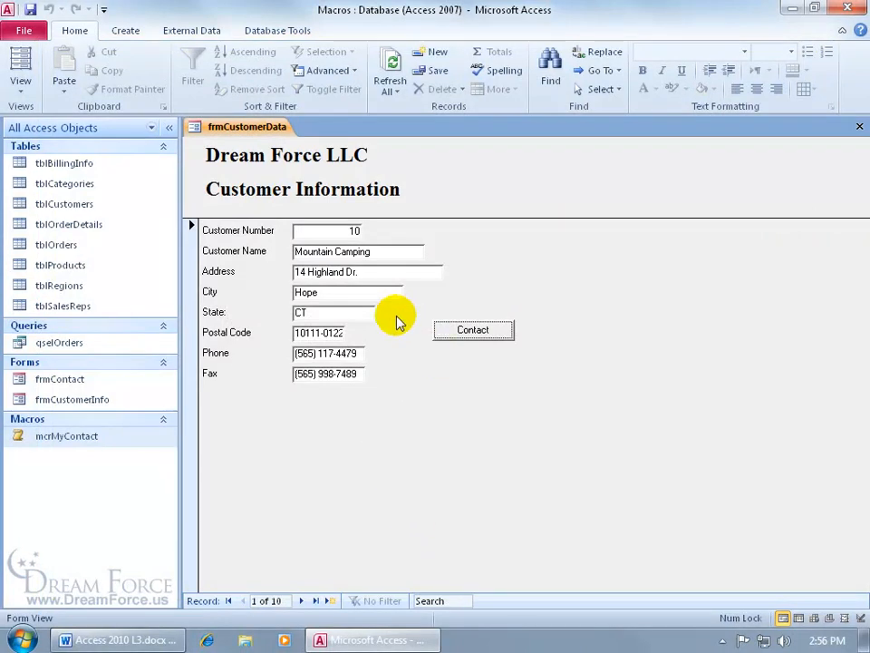
Repeat the Contact button test from the second customer record, advance frmContact to its second record, and close frmContact.
left_click(301, 600)
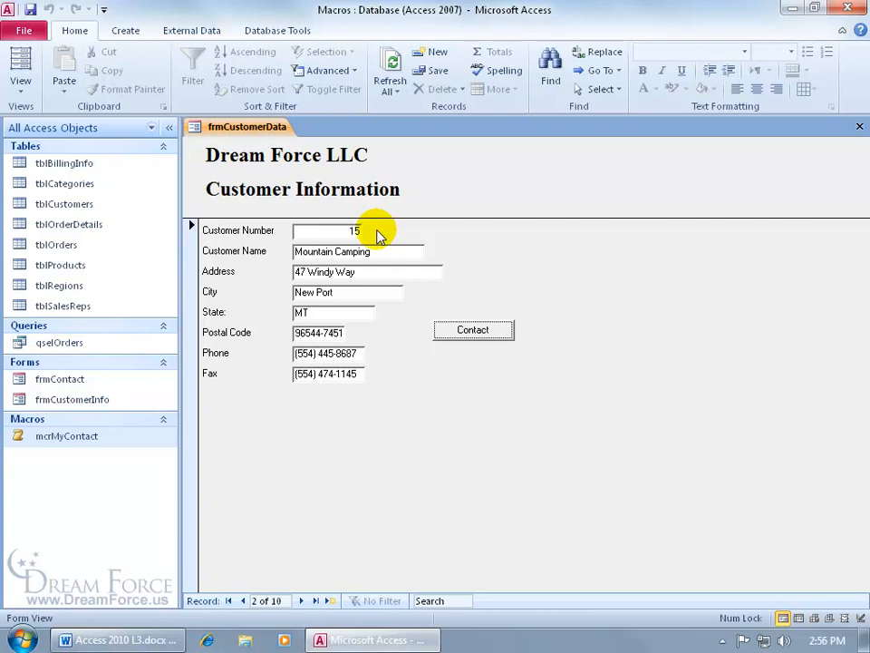
left_click(472, 331)
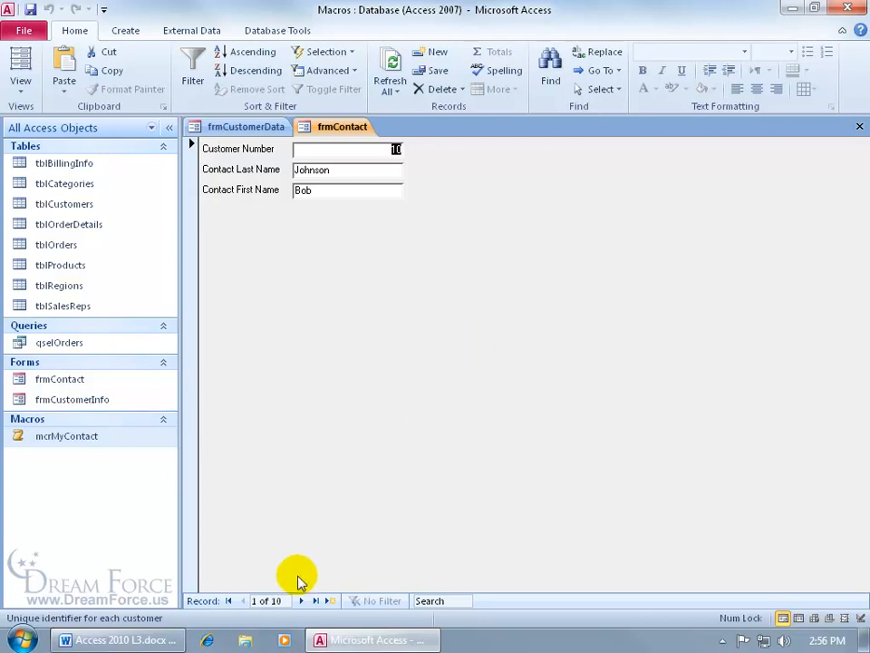
left_click(301, 601)
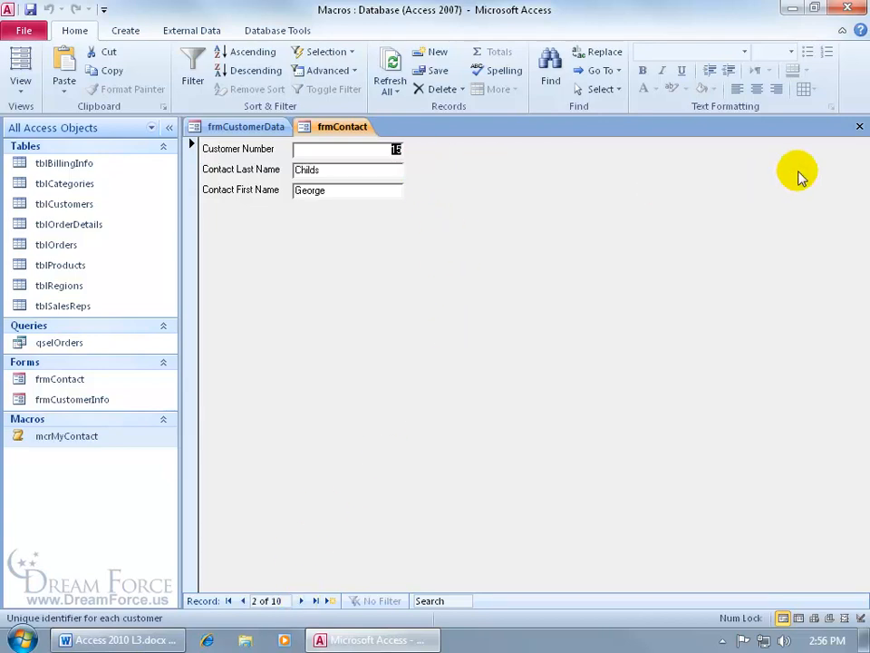
left_click(858, 128)
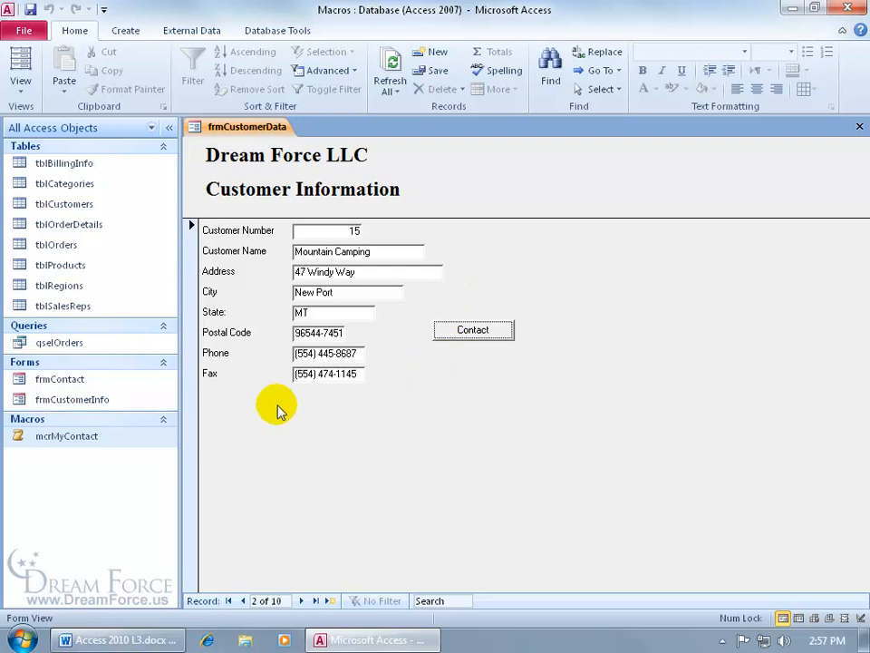
Return frmCustomerInfo to Design View and open the mcrMyContact macro for editing from the Contact button's On Click property.
right_click(89, 439)
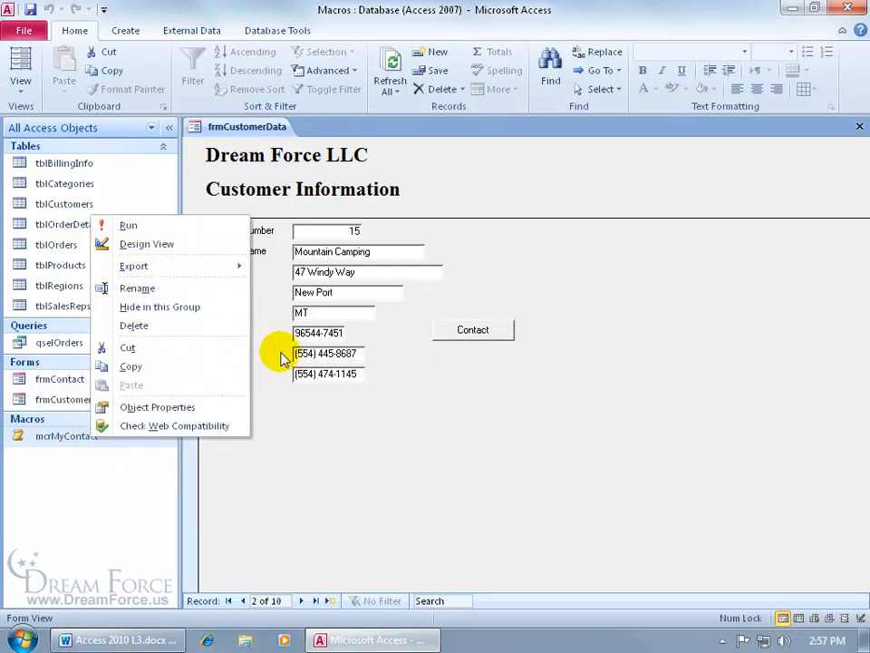
left_click(282, 413)
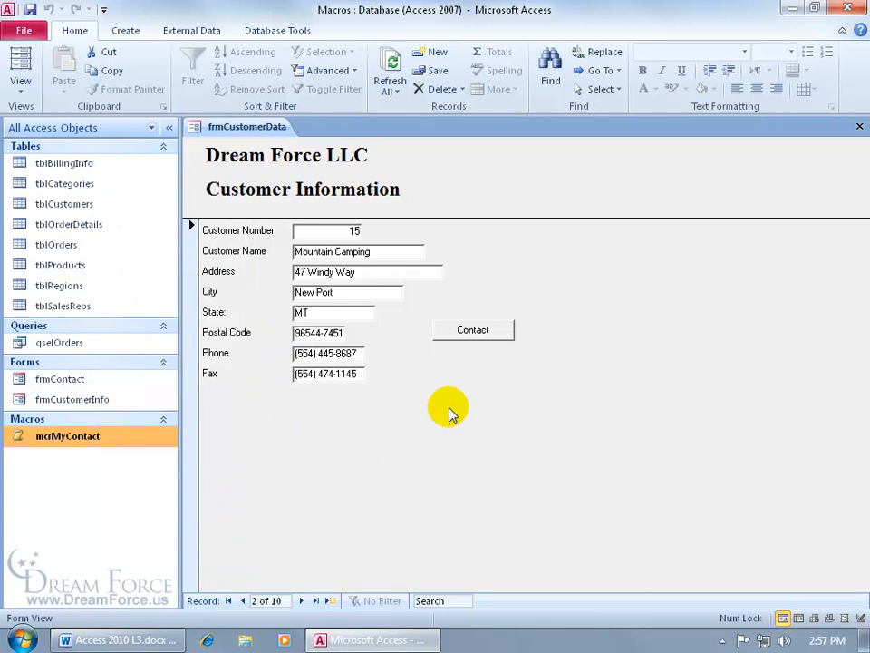
right_click(468, 384)
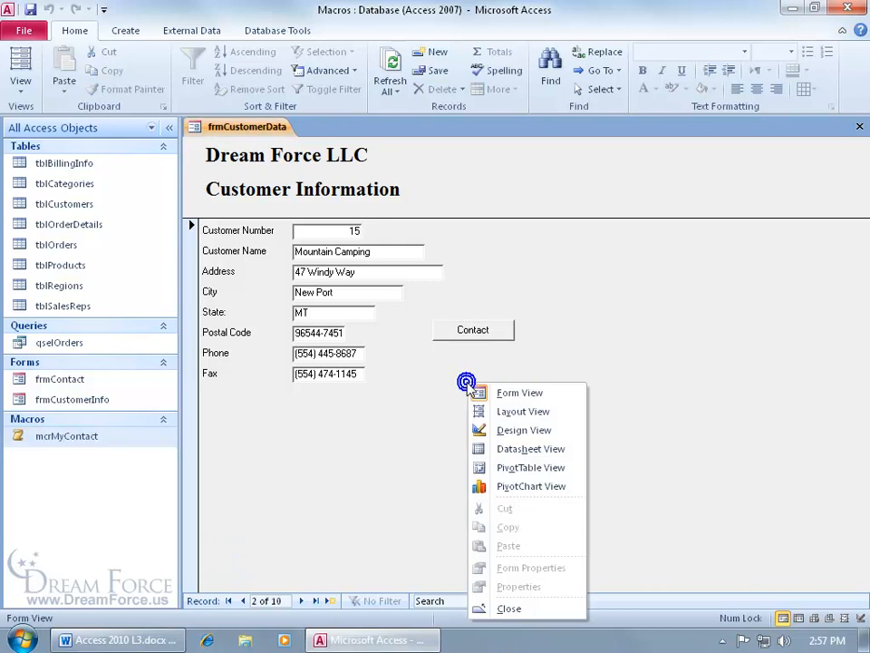
left_click(498, 430)
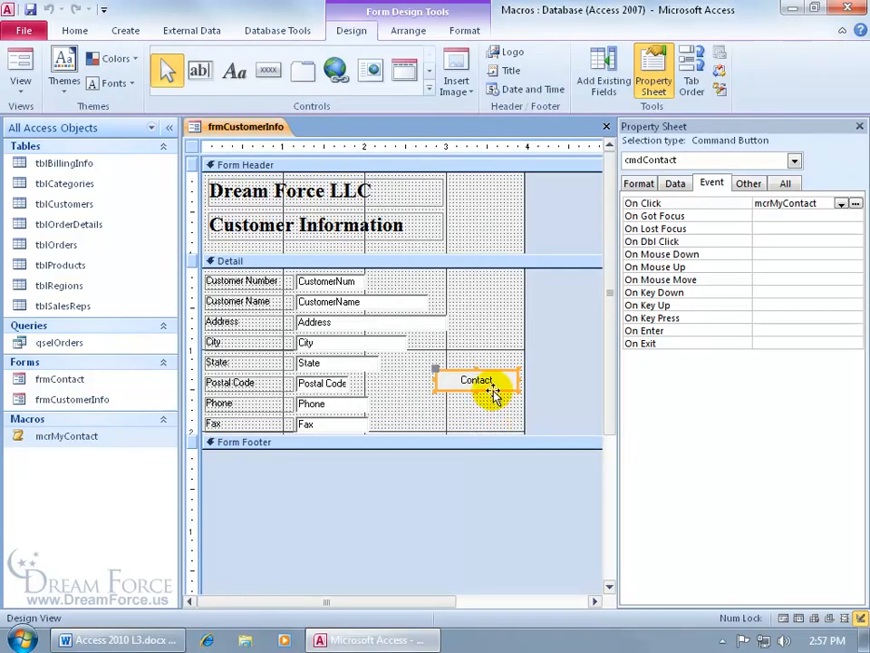
right_click(494, 392)
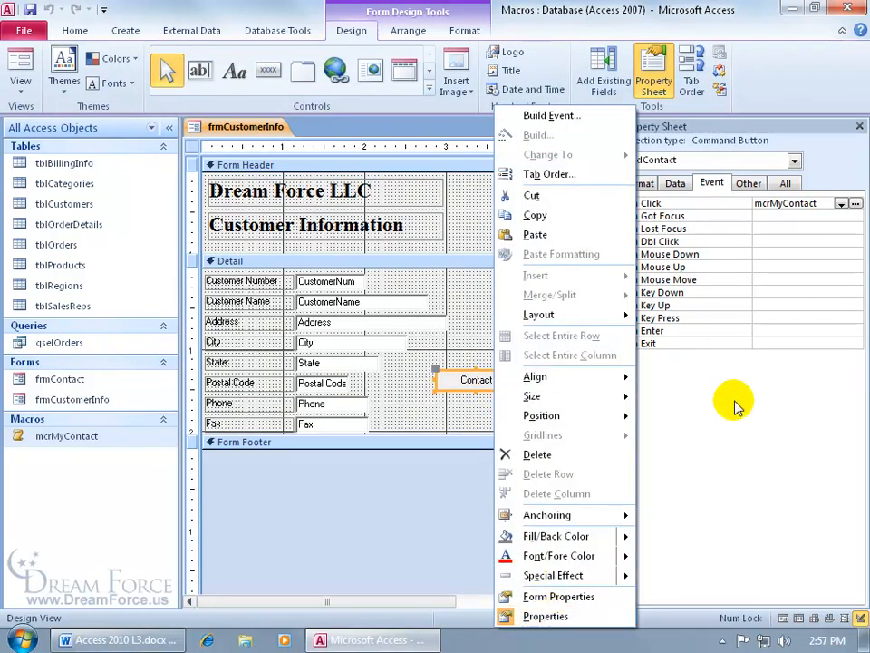
left_click(806, 143)
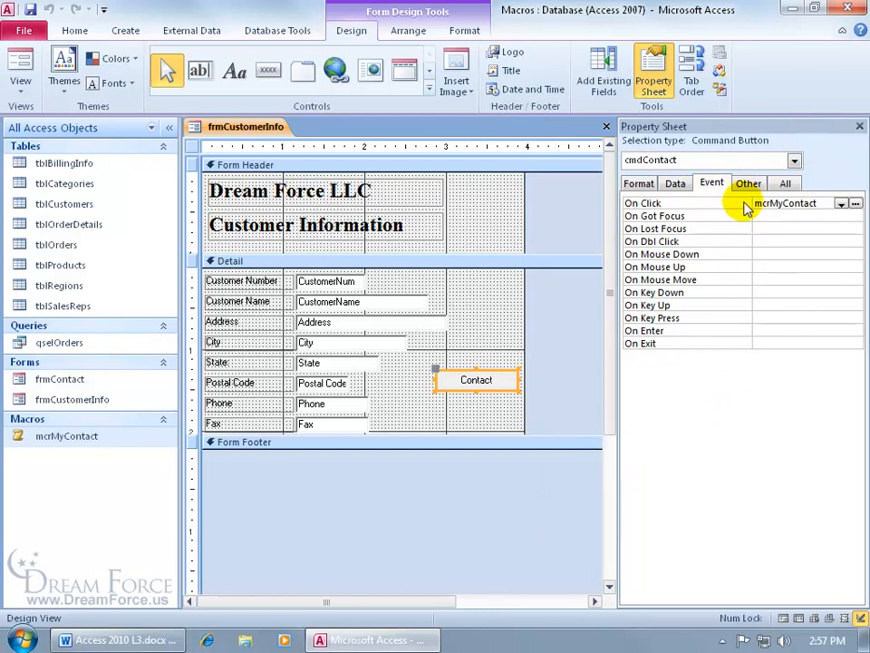
left_click(855, 205)
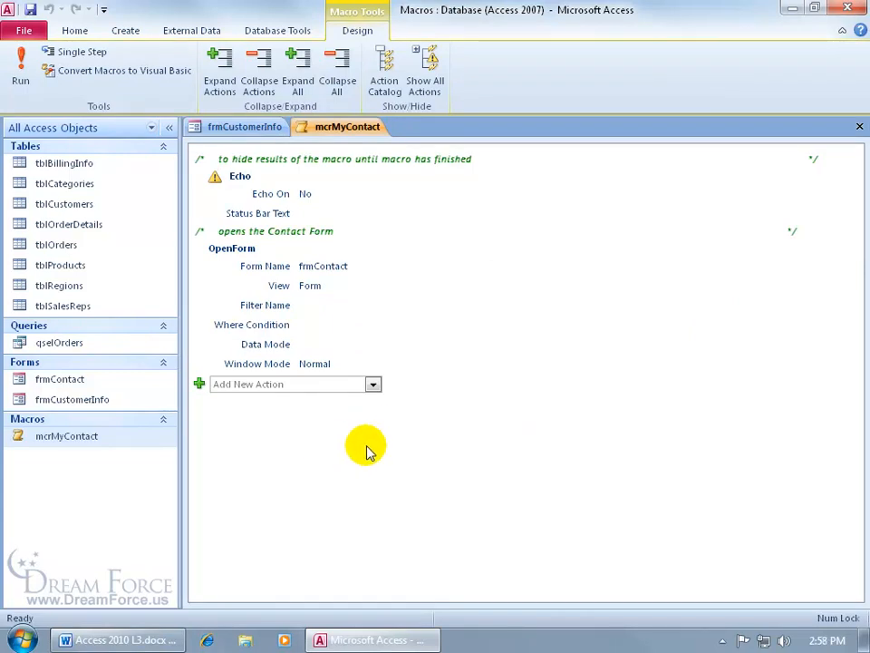
Set the OpenForm action's Where Condition to [CustomerNum]=[Forms]![frmCustomerInfo]![CustomerNum].
left_click(305, 267)
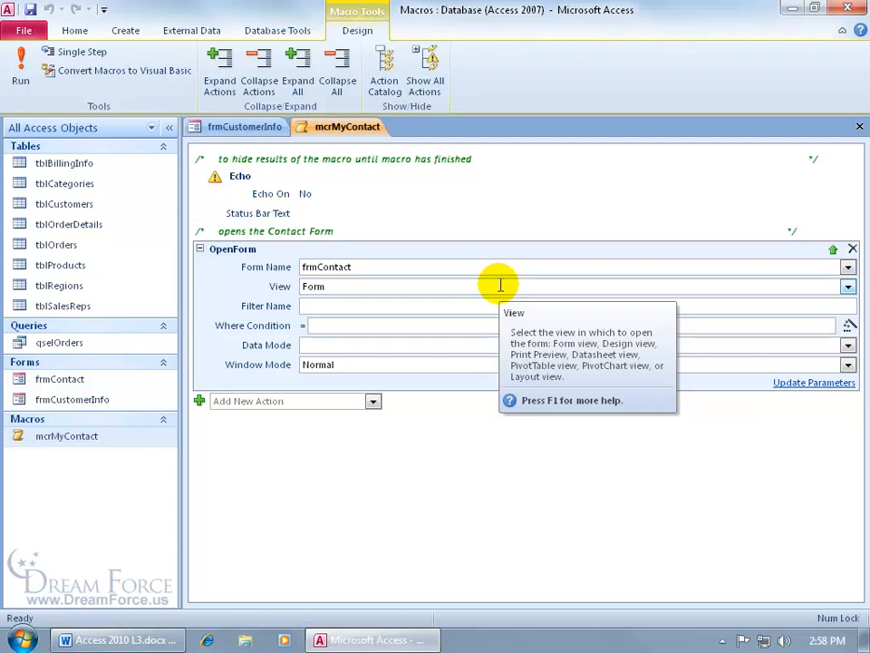
left_click(366, 326)
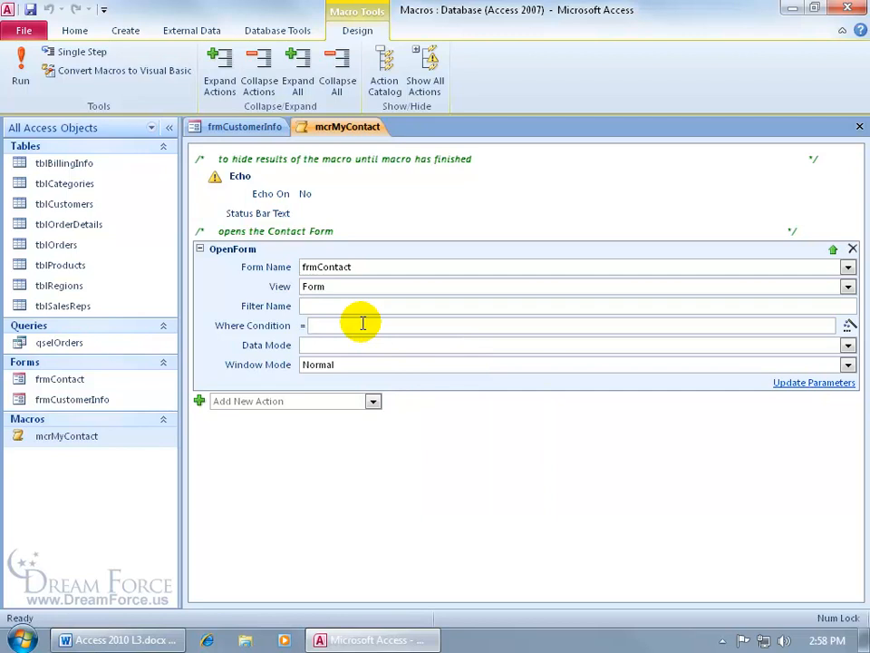
type("[CustomerNum]=[Forms]![frmCustomerInfo]![CustomerNum]")
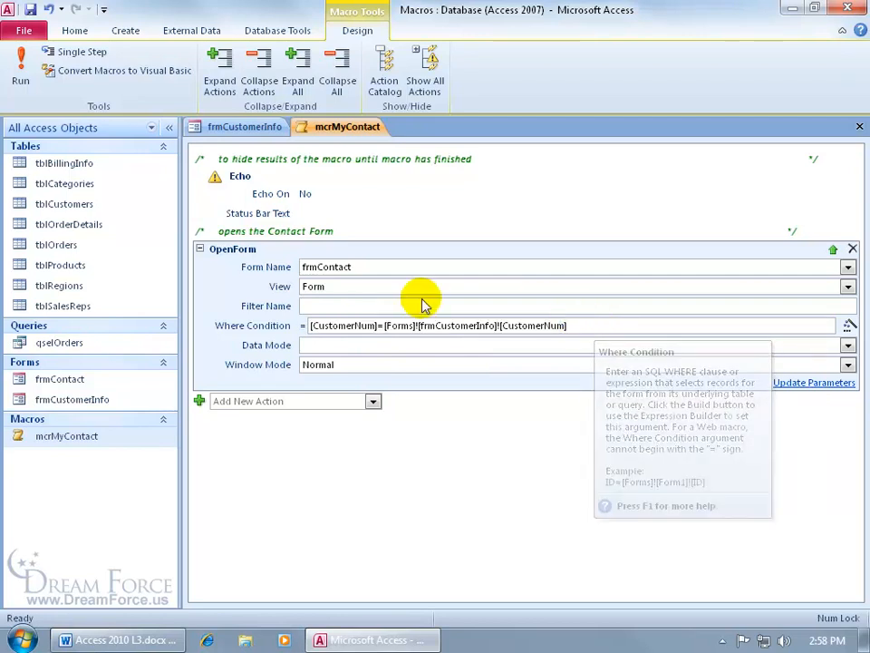
right_click(585, 328)
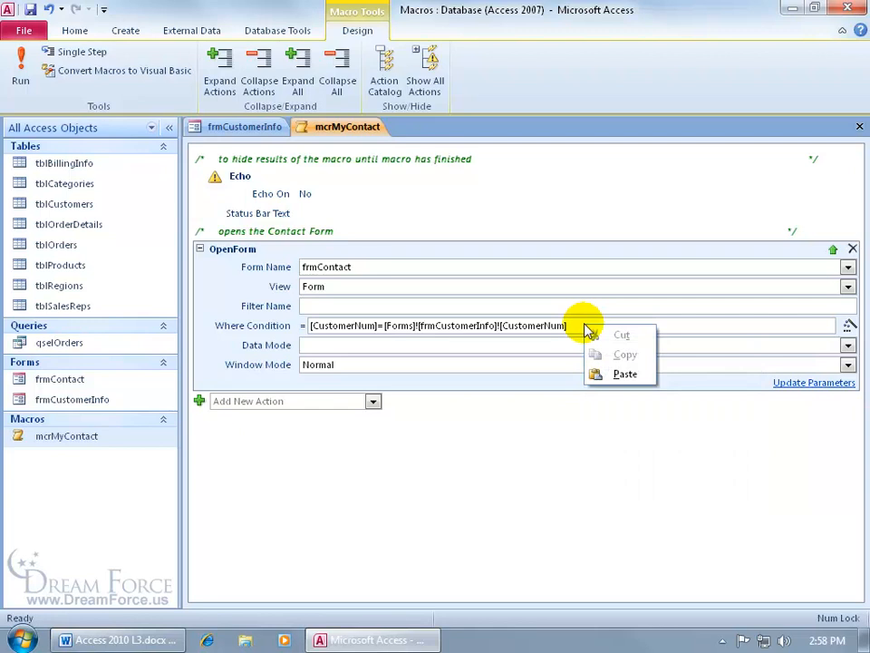
left_click(576, 328)
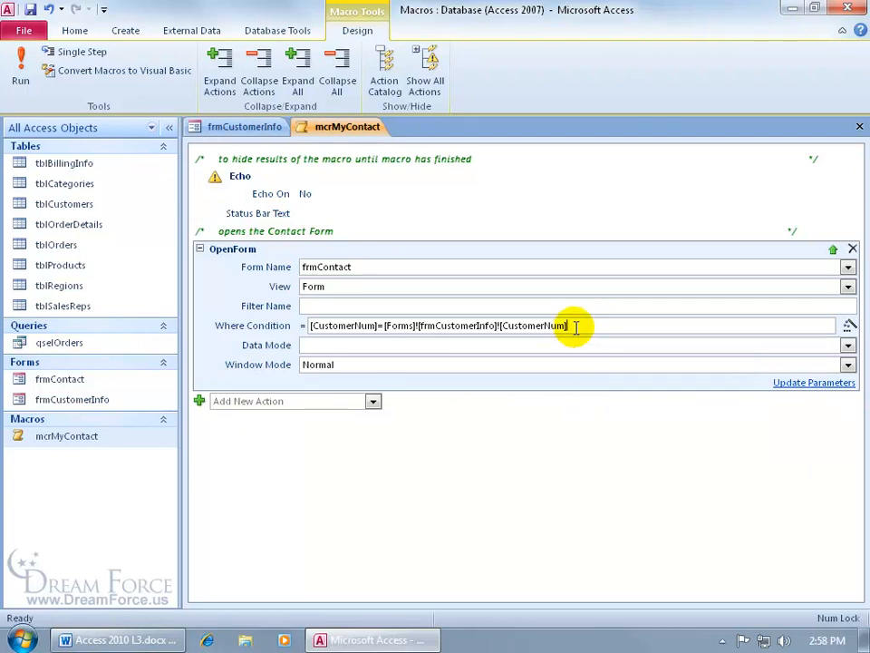
Review the OpenForm action's Where Condition in the Zoom window, and save and close mcrMyContact.
key("shift+F2")
left_click(509, 176)
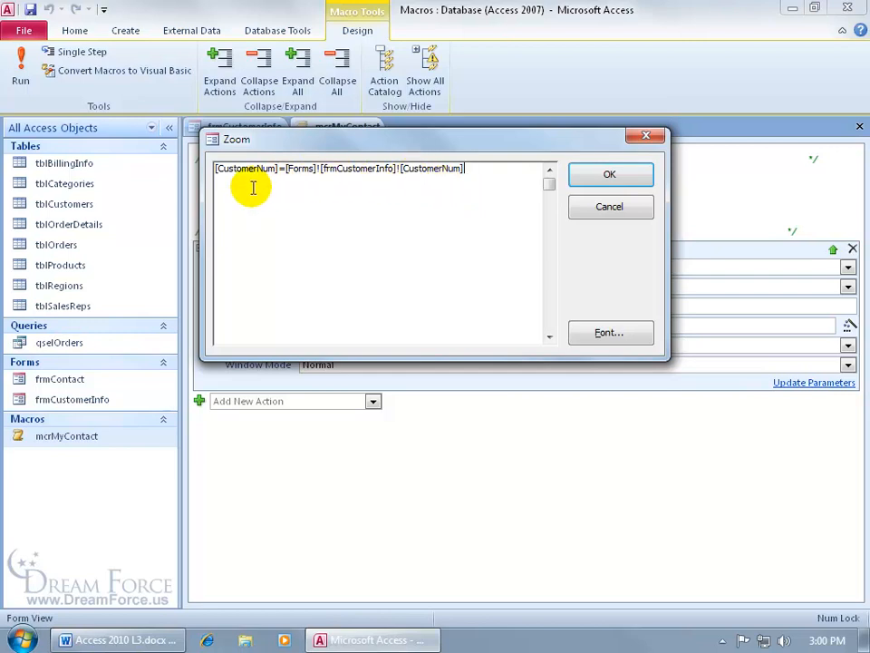
left_click(585, 176)
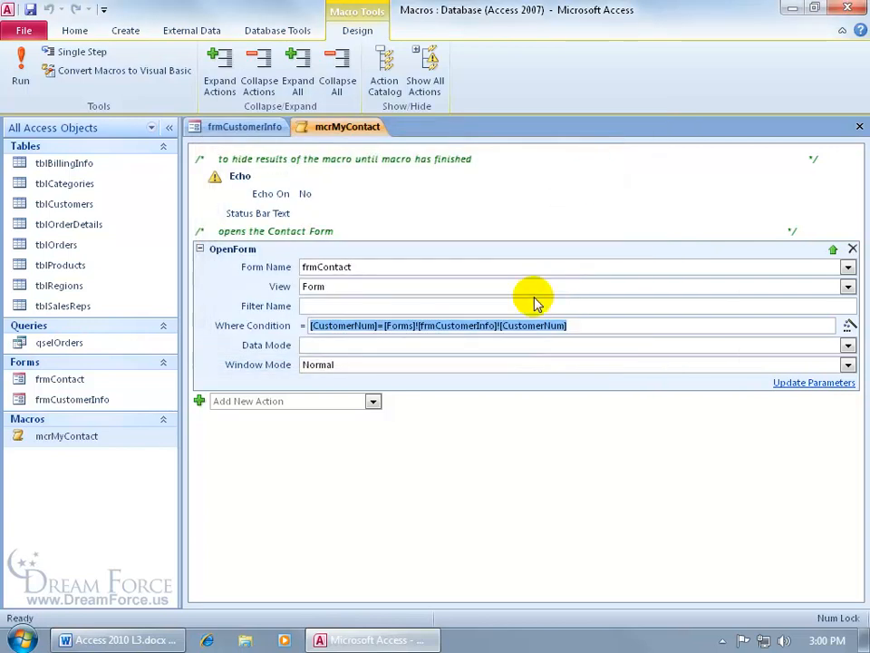
left_click(30, 11)
left_click(859, 129)
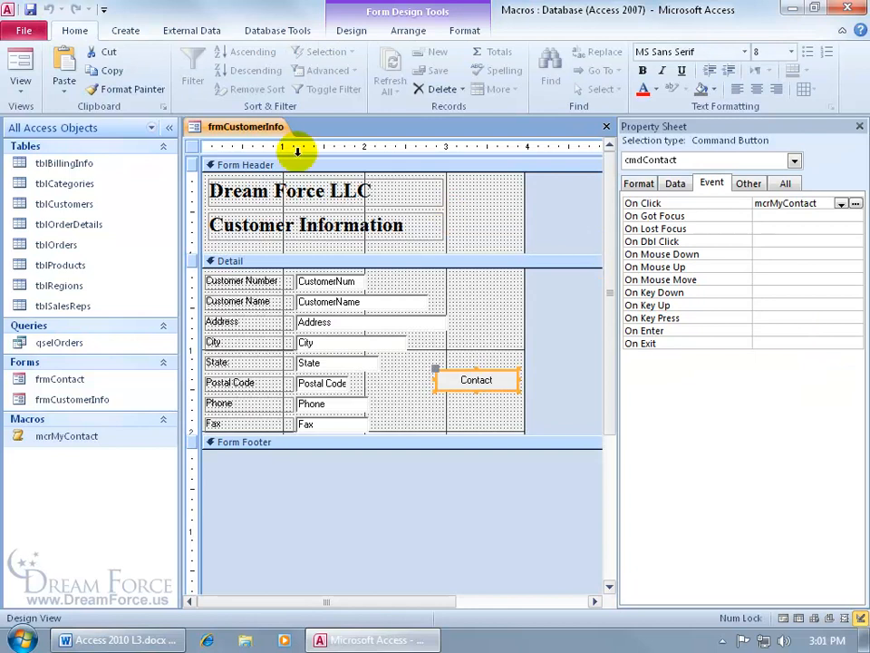
Test the Contact button on the third customer record in Form View, and remove and reapply frmContact's filter.
right_click(255, 131)
left_click(290, 207)
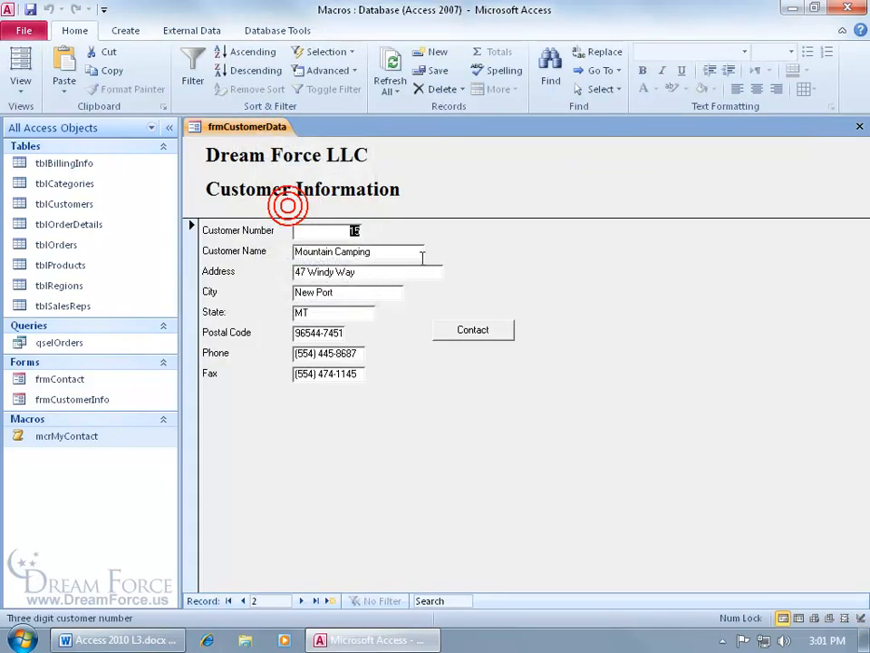
left_click(308, 598)
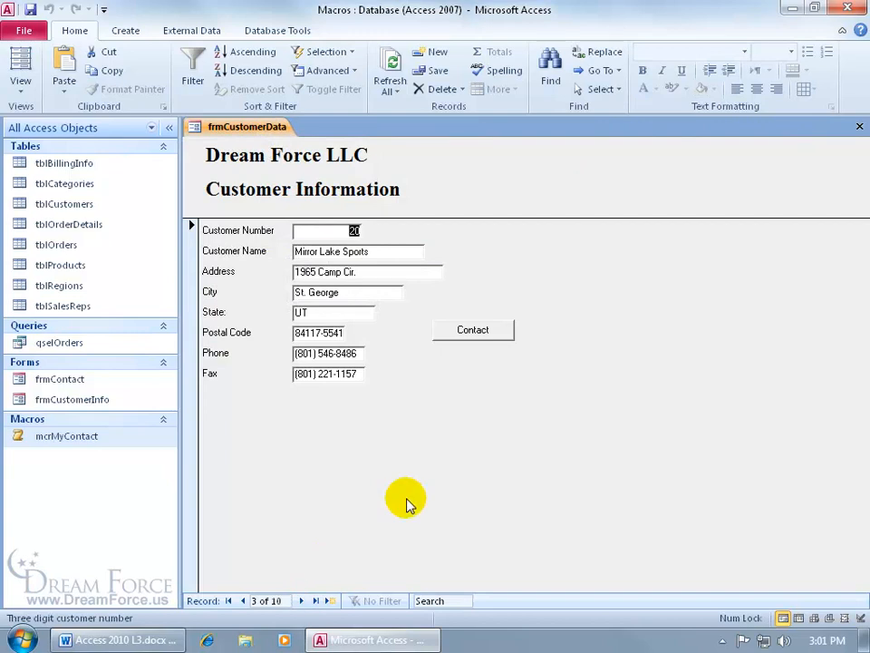
left_click(468, 329)
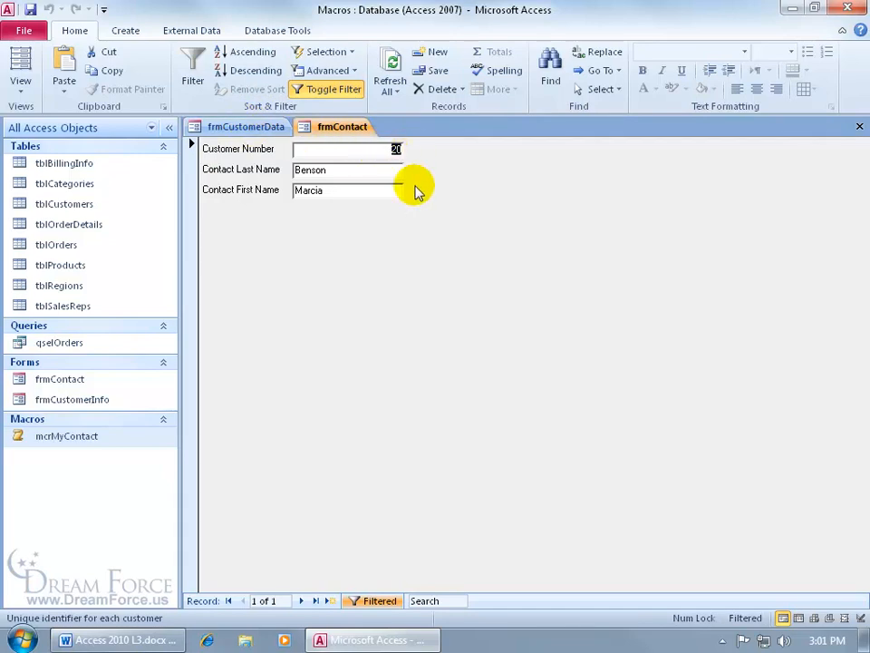
left_click(380, 601)
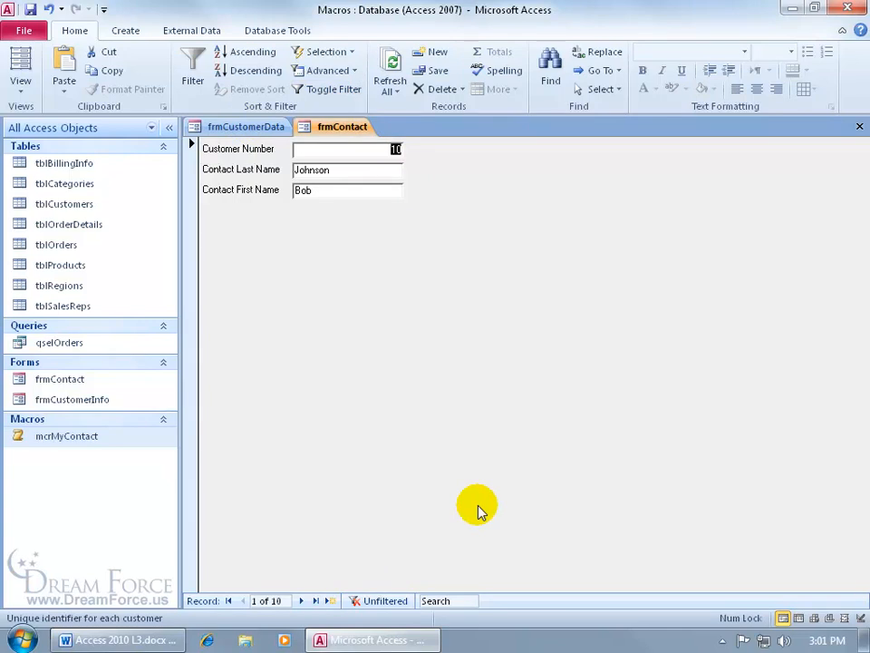
left_click(382, 601)
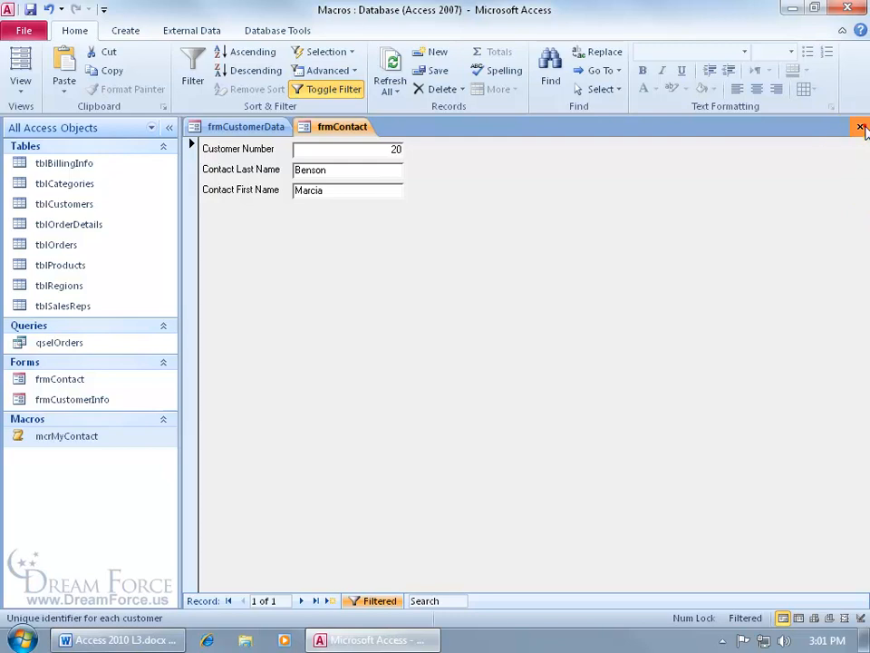
Close frmContact and test the Contact button on the fourth customer record.
left_click(859, 126)
left_click(301, 600)
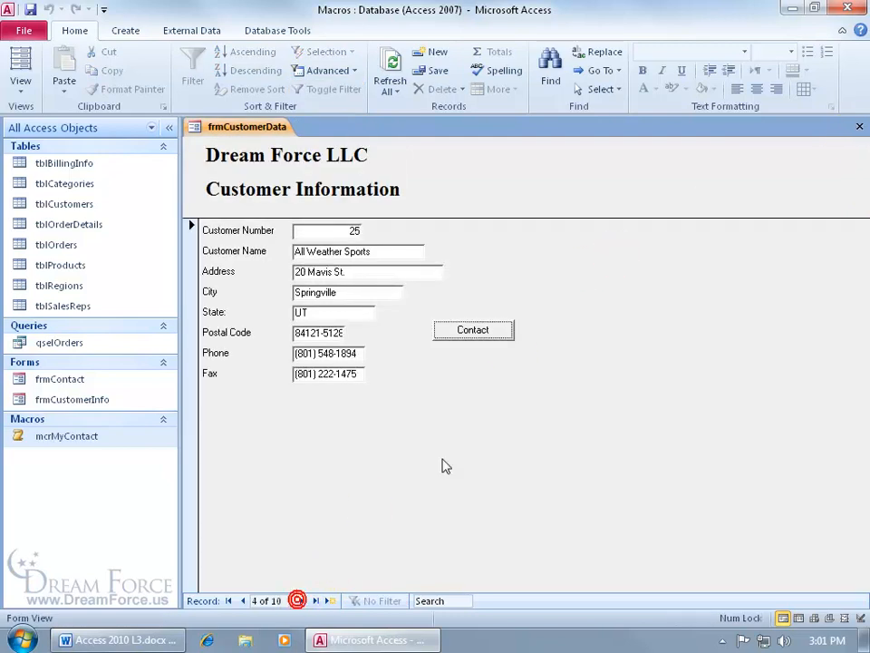
left_click(478, 333)
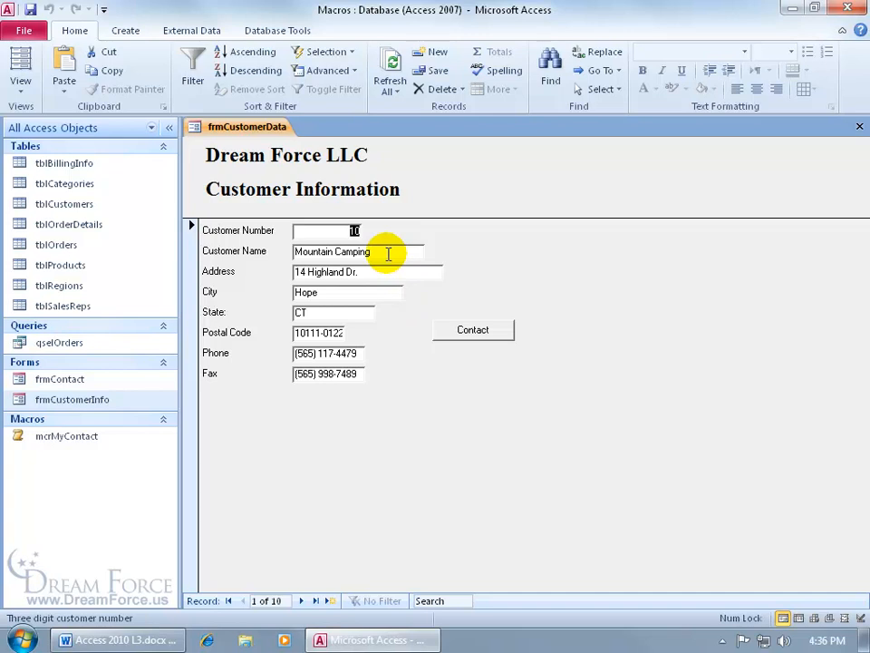
Switch frmCustomerInfo to Design View and open the Macro Builder for the form's Before Update event.
right_click(495, 247)
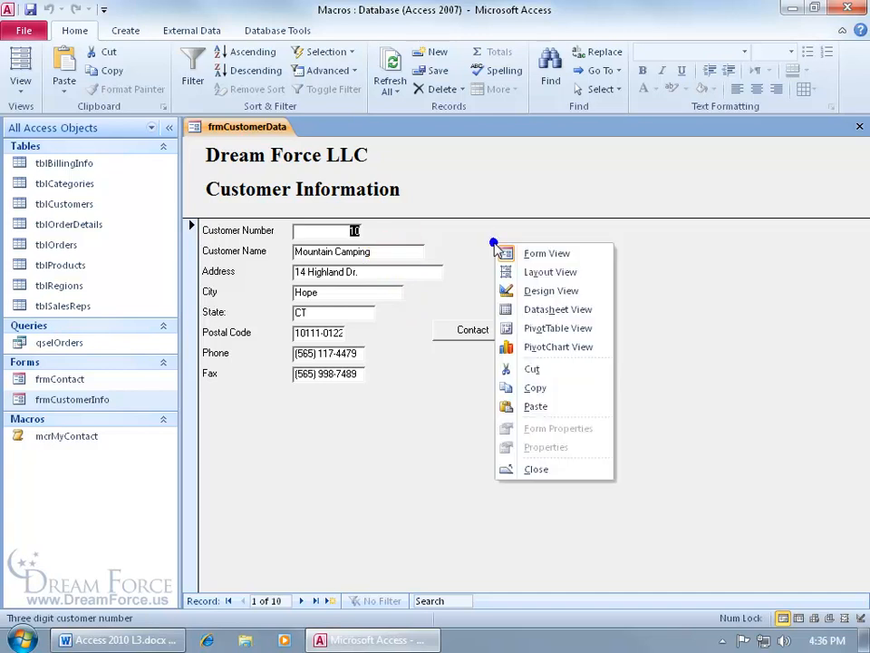
left_click(508, 290)
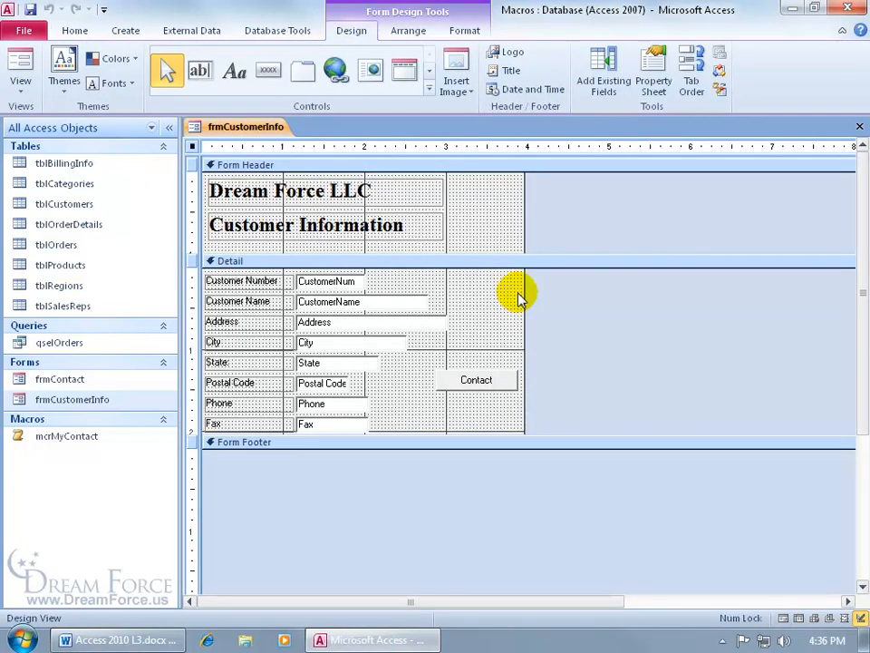
right_click(667, 308)
left_click(724, 494)
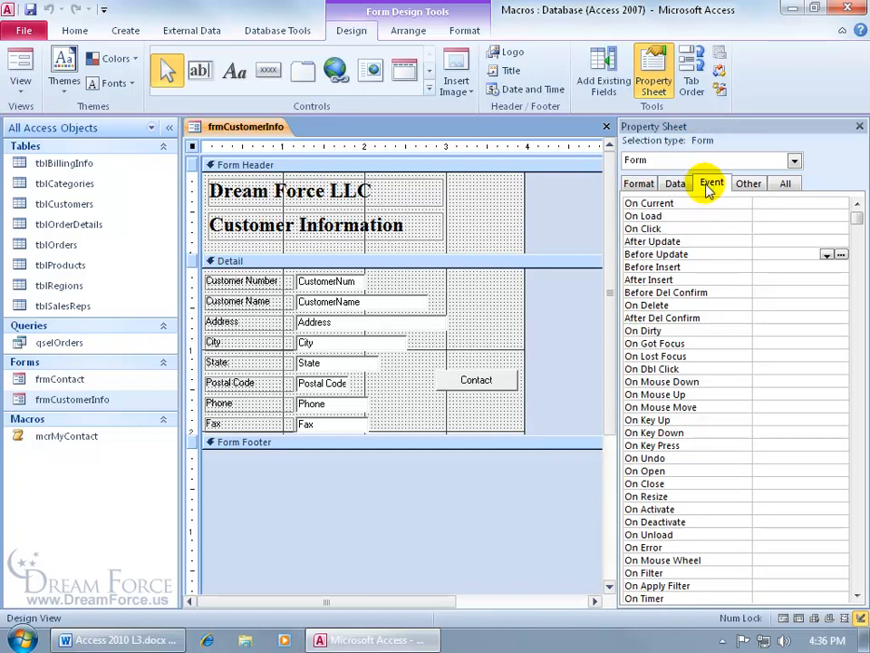
left_click(770, 252)
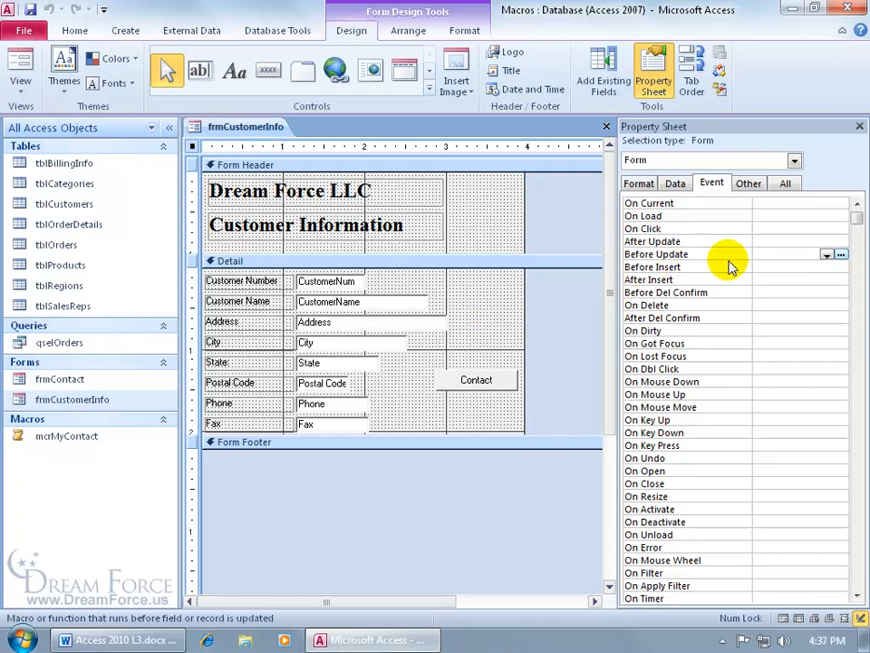
left_click(842, 255)
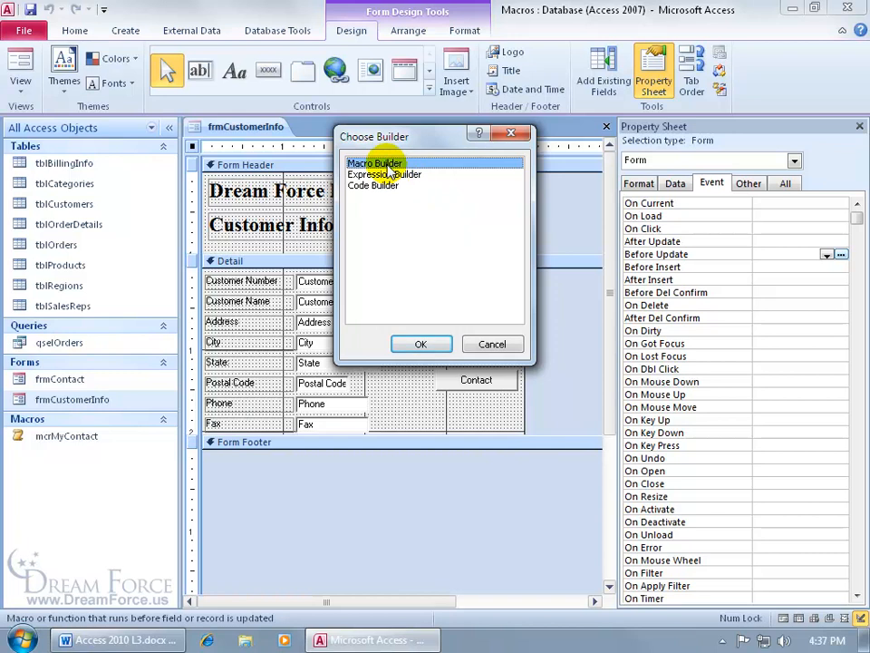
left_click(437, 344)
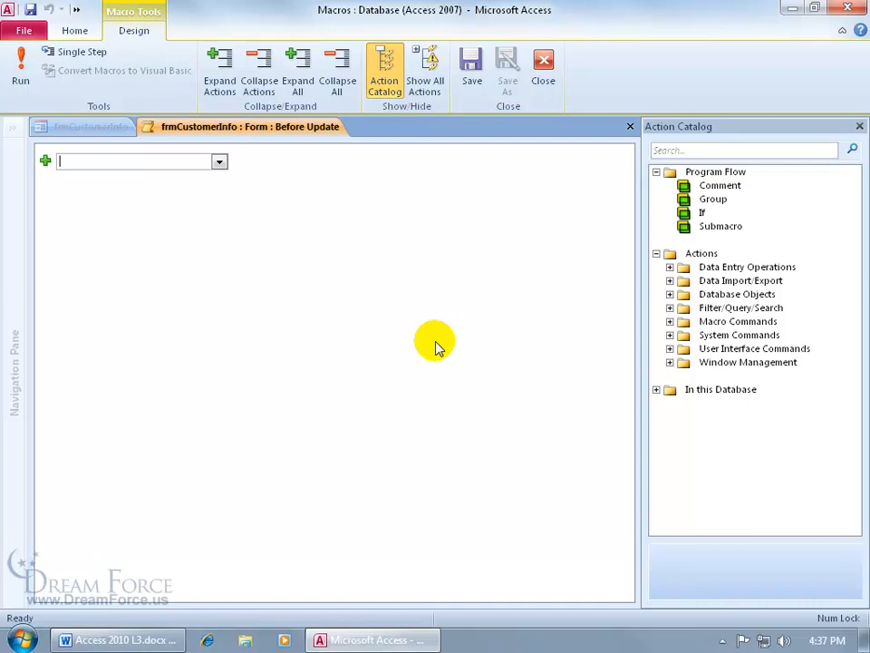
Add the comment "To require data entry in the CustomerName field" at the start of the Before Update macro.
left_click(220, 163)
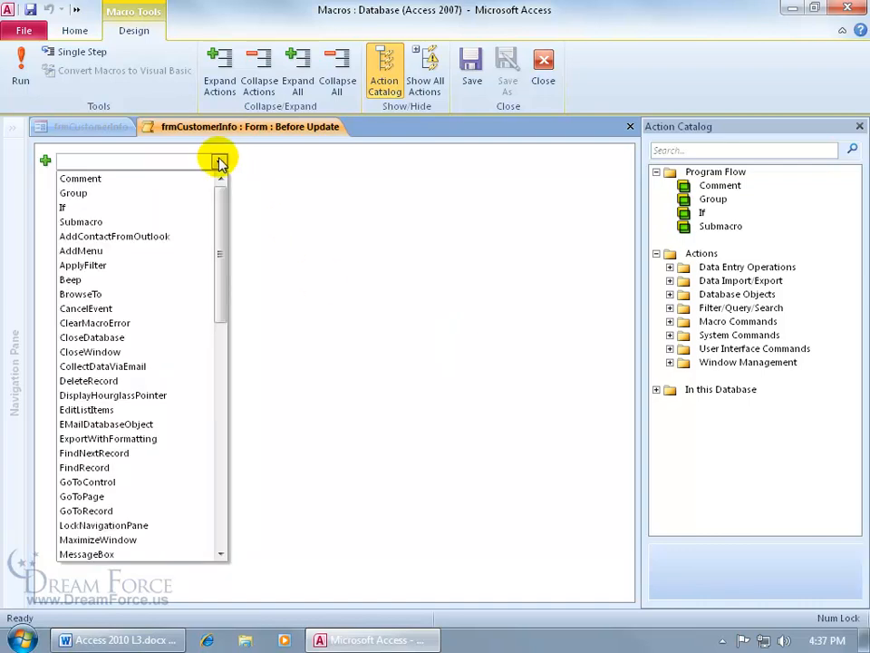
left_click(199, 176)
type("To require data entry in the CustomerName field")
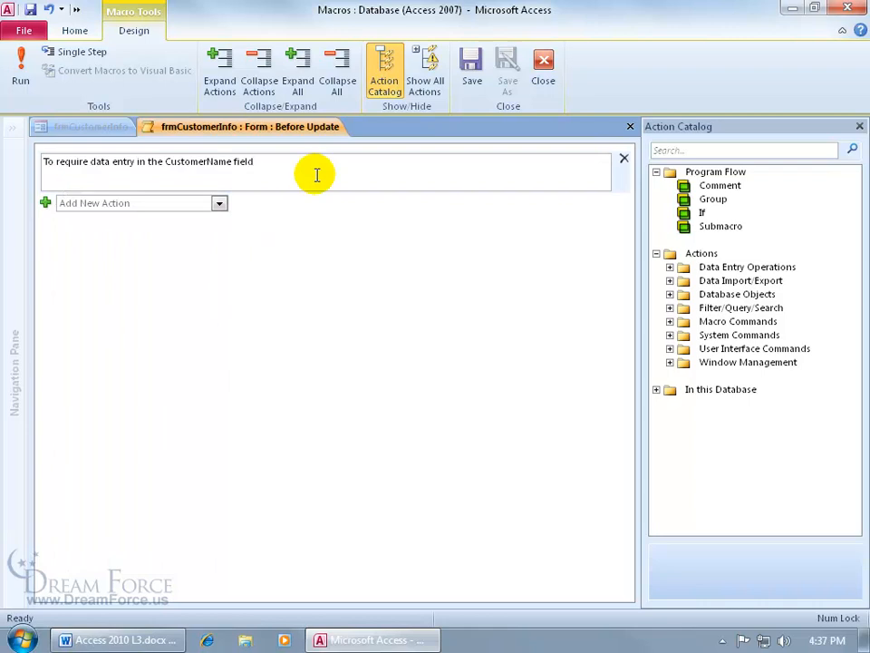
Add an If block below the comment with the condition [CustomerName] is Null.
left_click(218, 203)
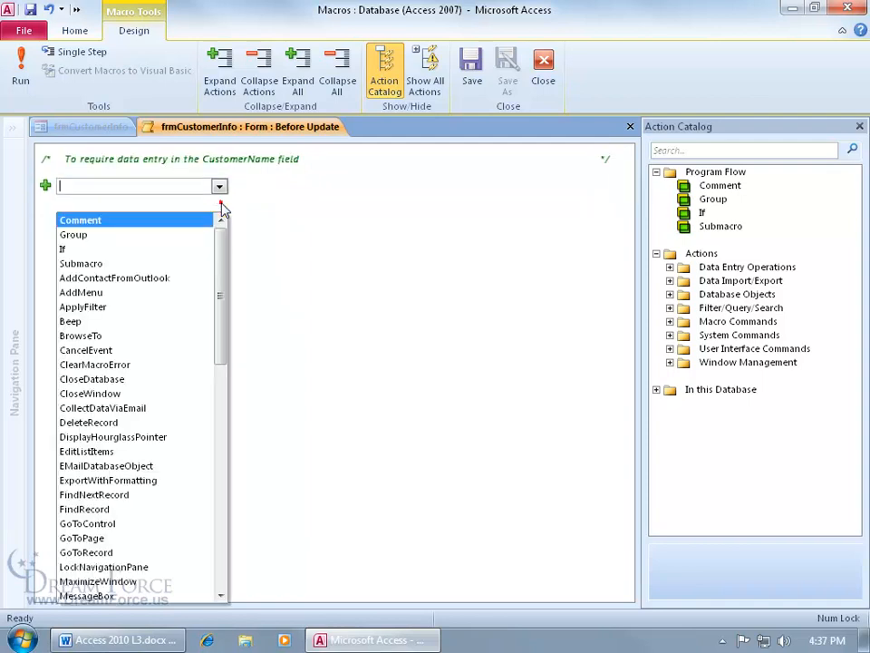
left_click(192, 245)
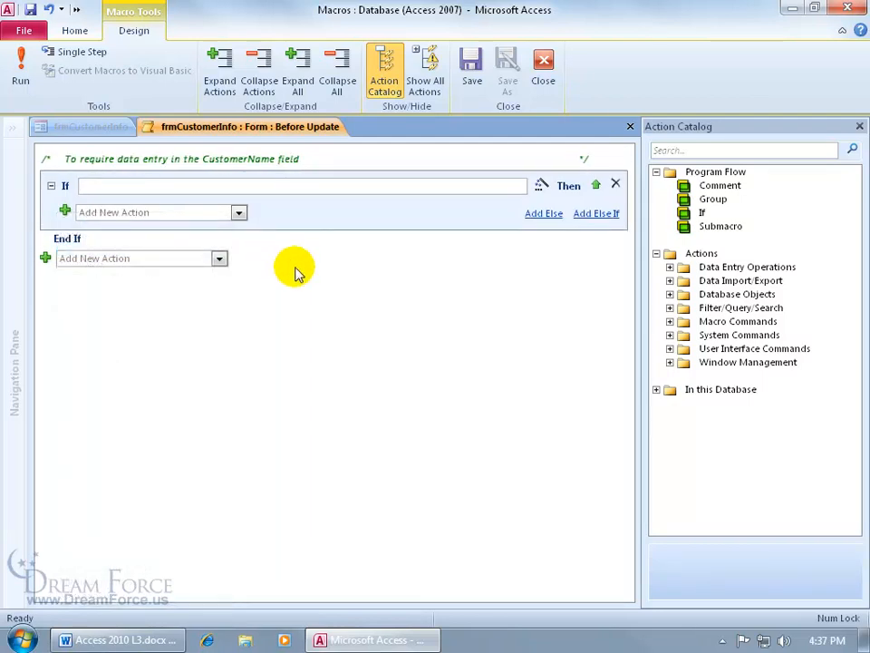
left_click(105, 183)
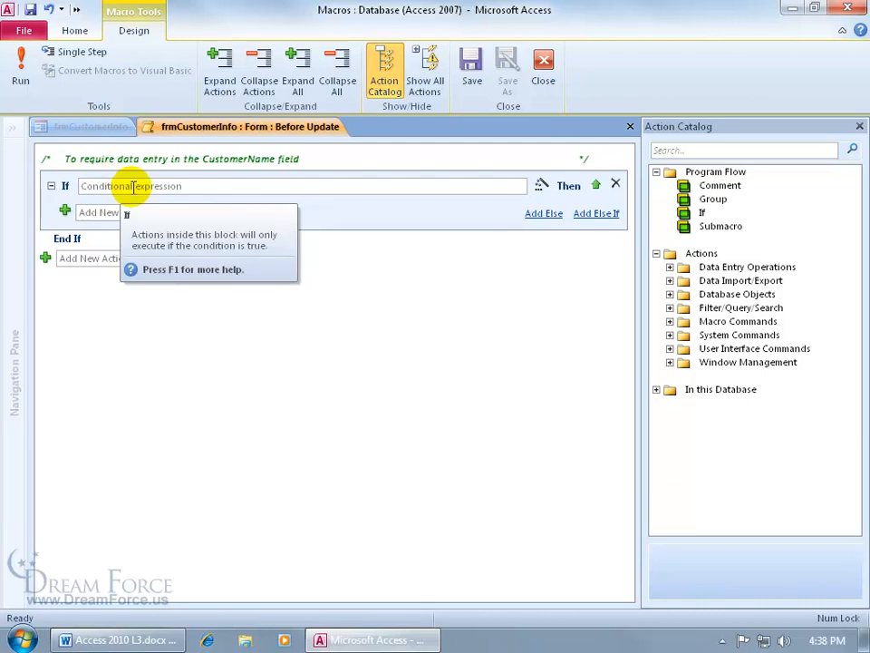
left_click(132, 187)
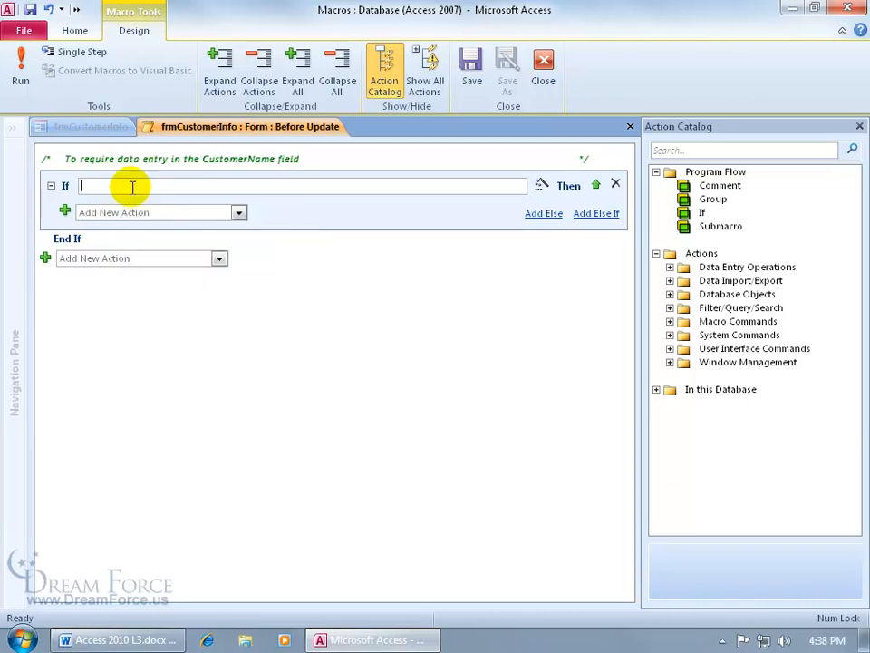
type("[CustomerName] is Null")
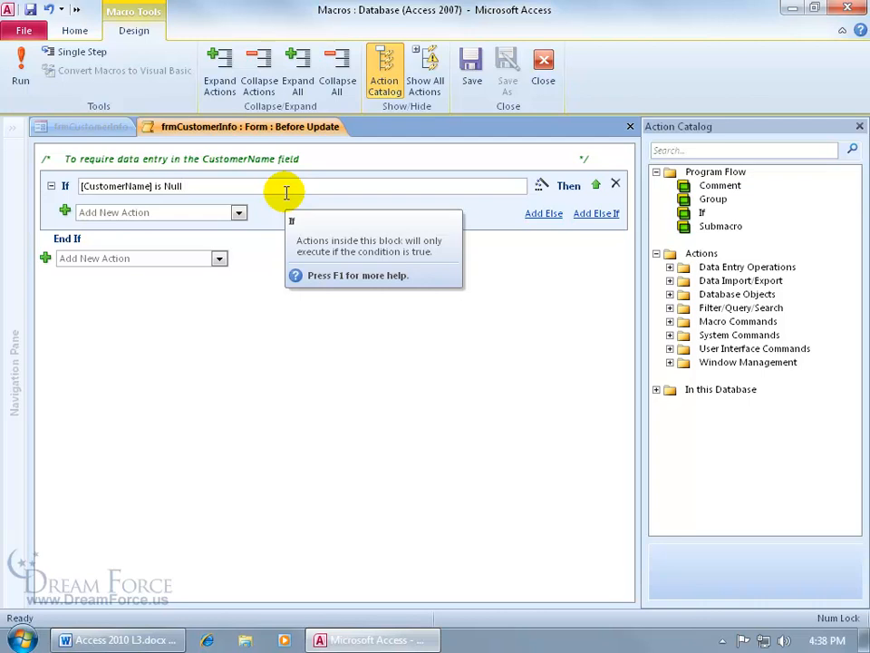
Add a CancelEvent action inside the If block, followed by the comment "If Customer Name is left blank, do not save the record".
left_click(239, 214)
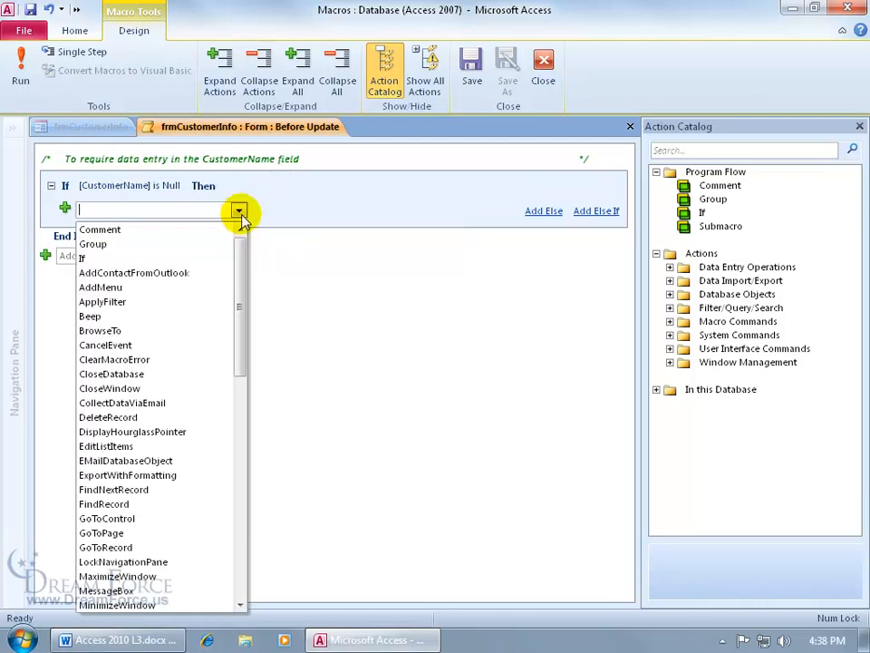
type("can")
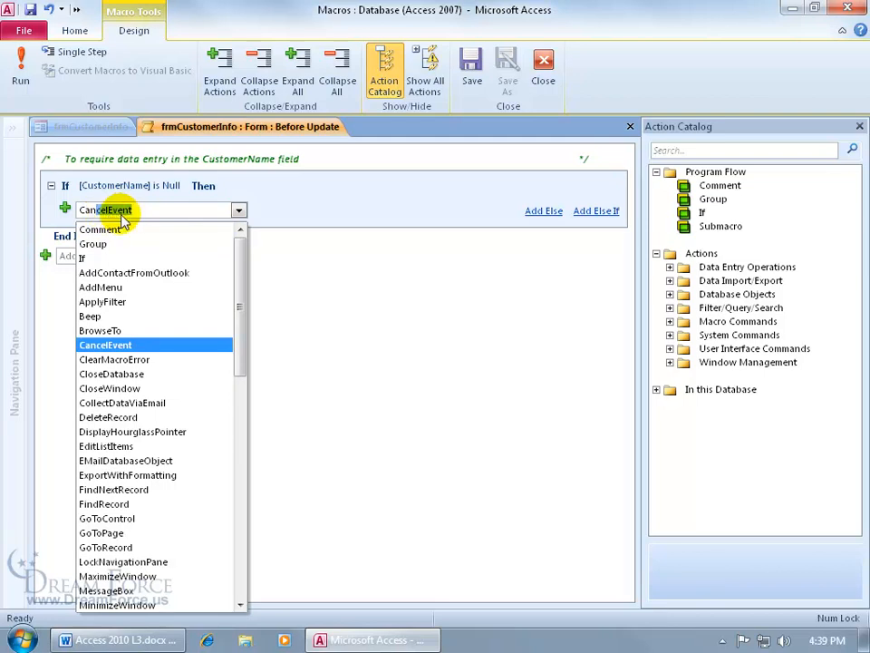
key("Return")
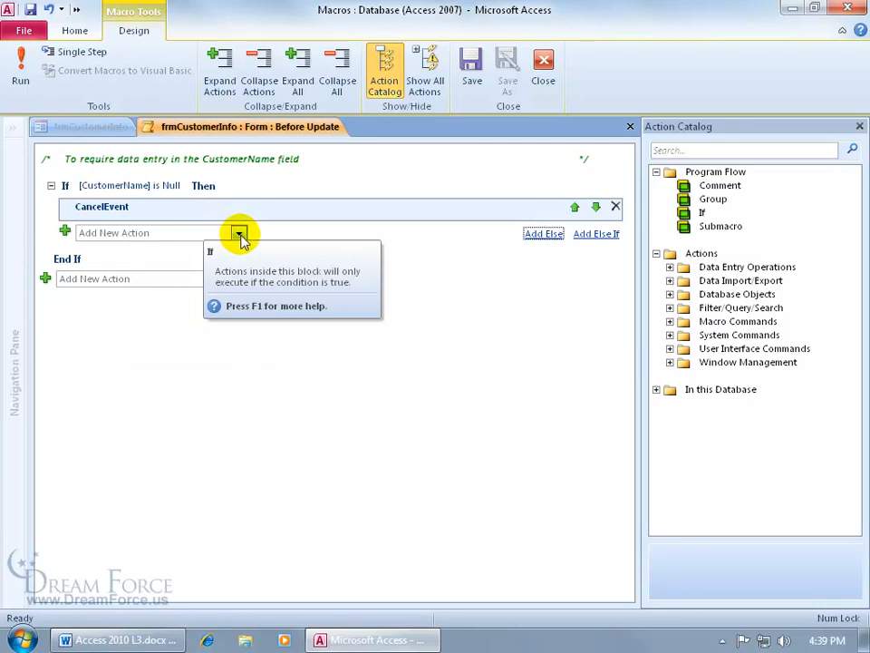
left_click(238, 234)
left_click(214, 251)
type("If Customer Name is left blank, do not save the record")
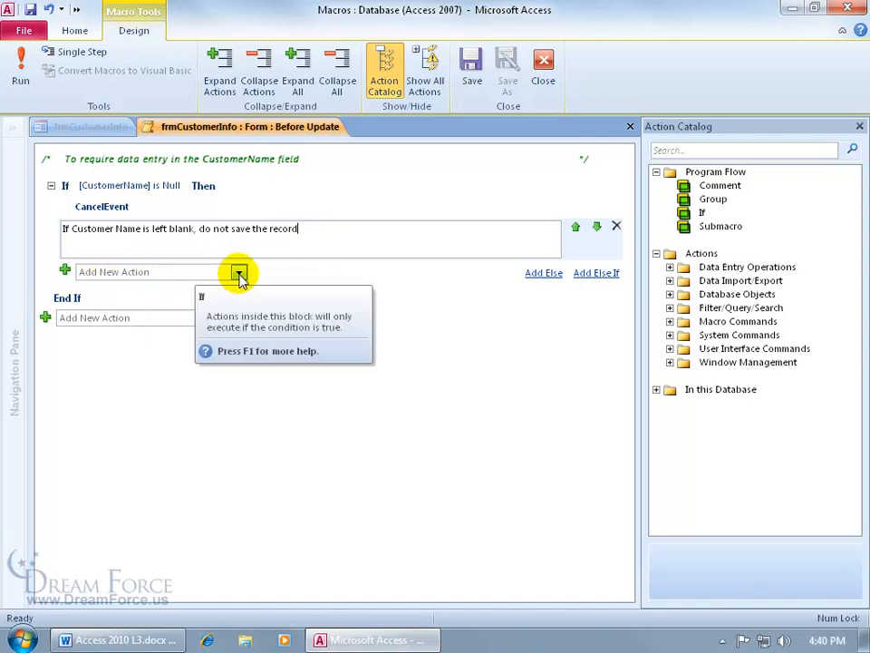
Add a GoToControl action inside the If block with the Control Name [CustomerName].
left_click(238, 273)
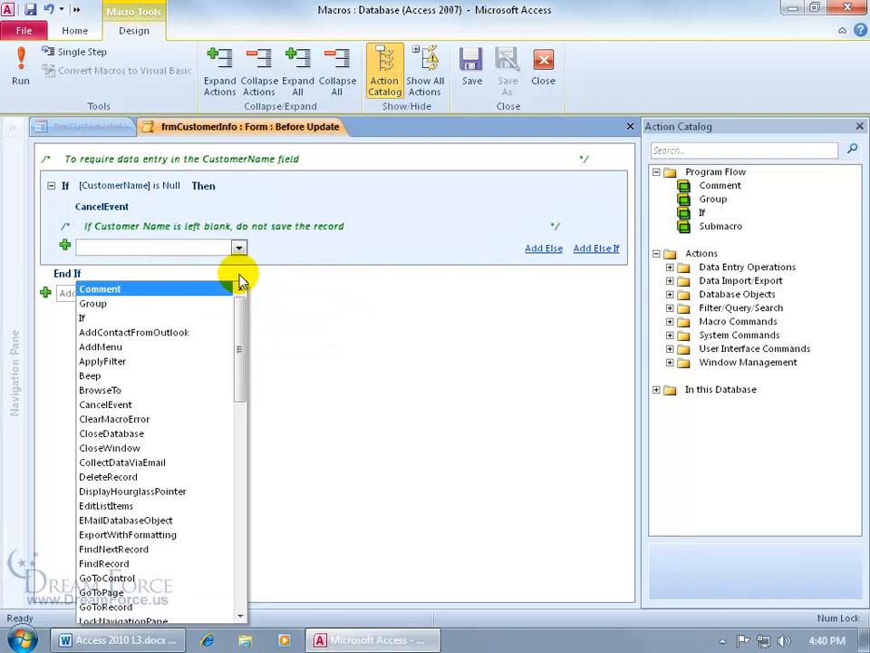
type("GoToControl")
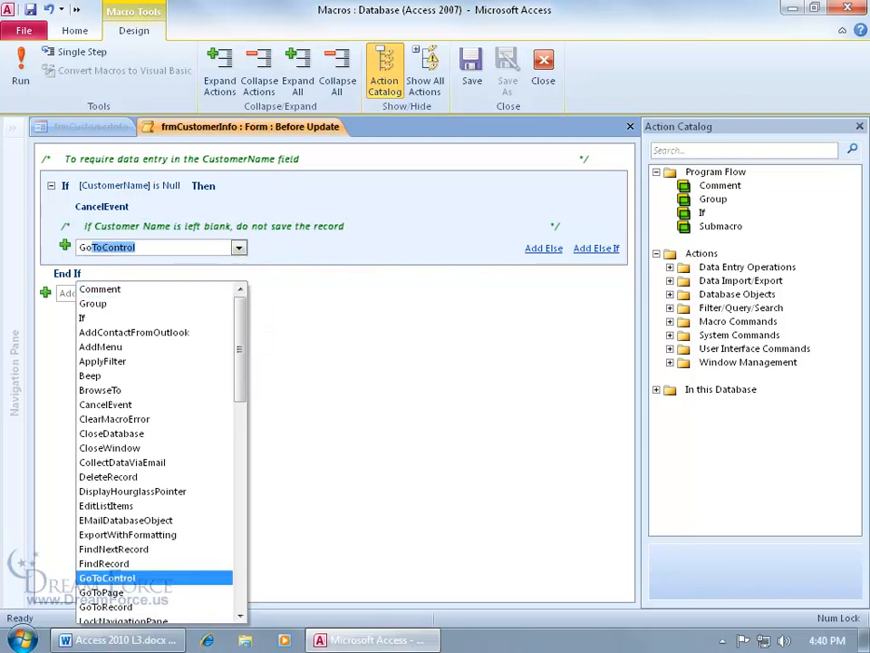
key("Return")
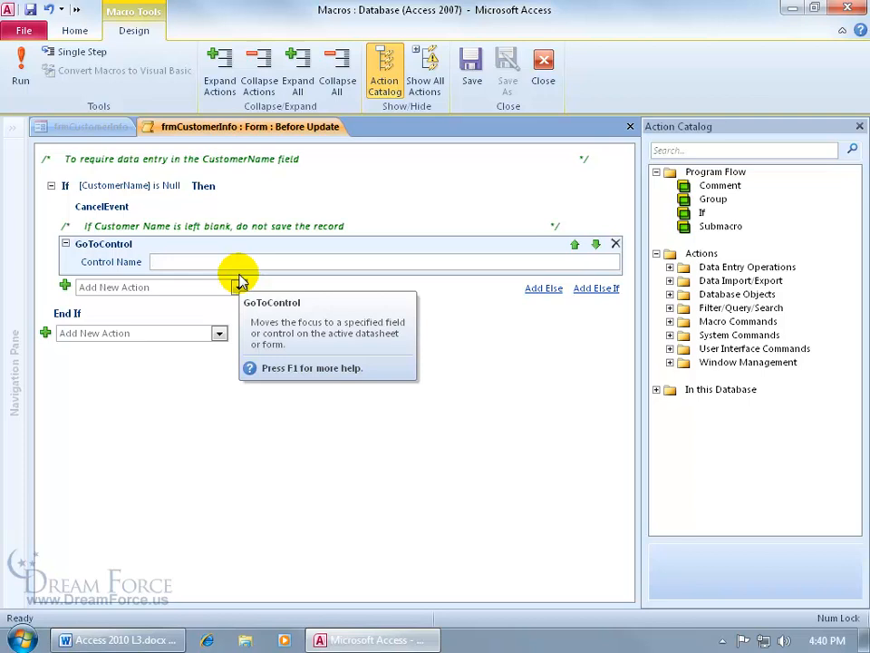
type("[CustomerName")
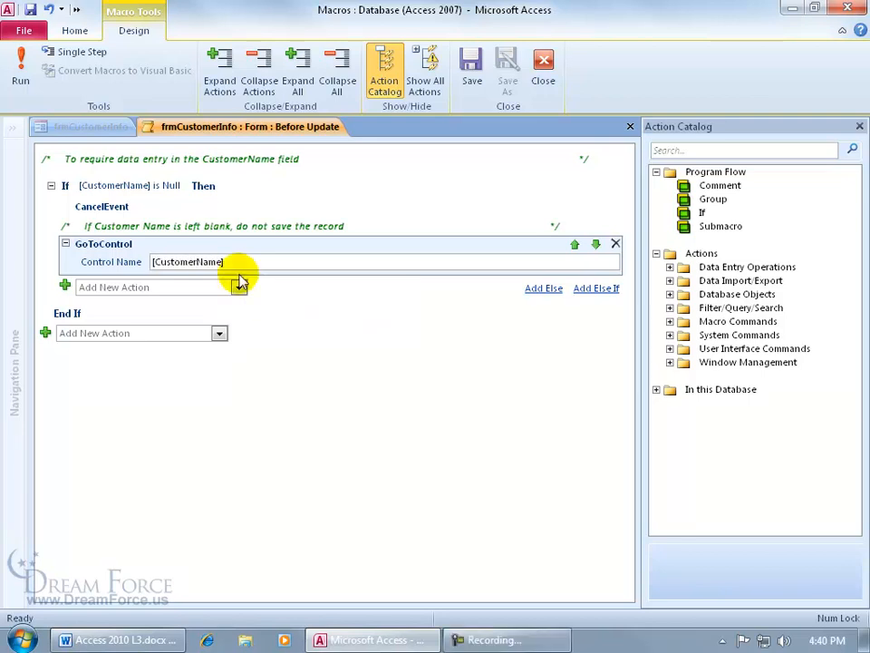
Add the comment "Go to the customer name field" below GoToControl, and save and close the Before Update macro.
left_click(240, 284)
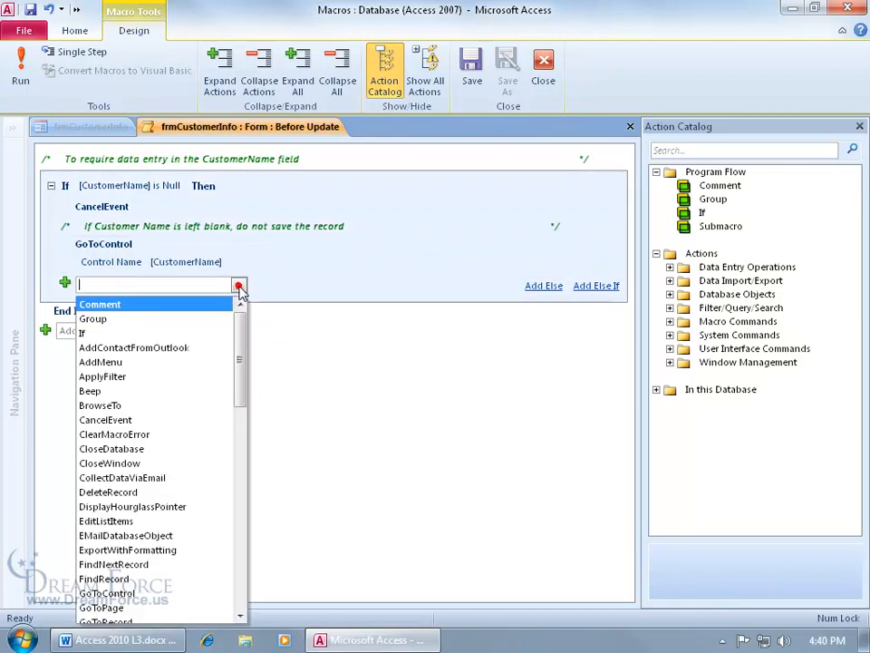
left_click(194, 305)
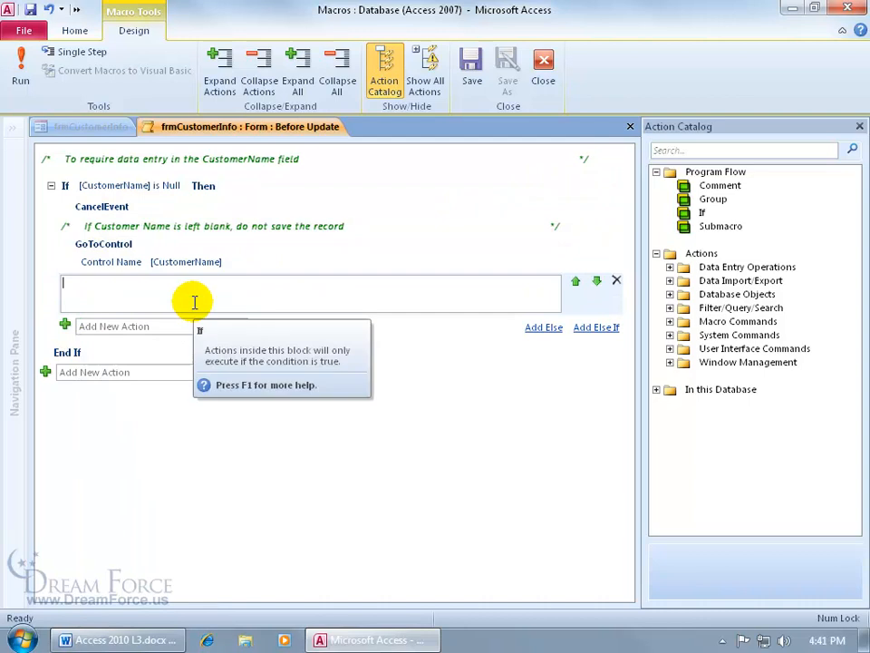
type("Go to the customer name field")
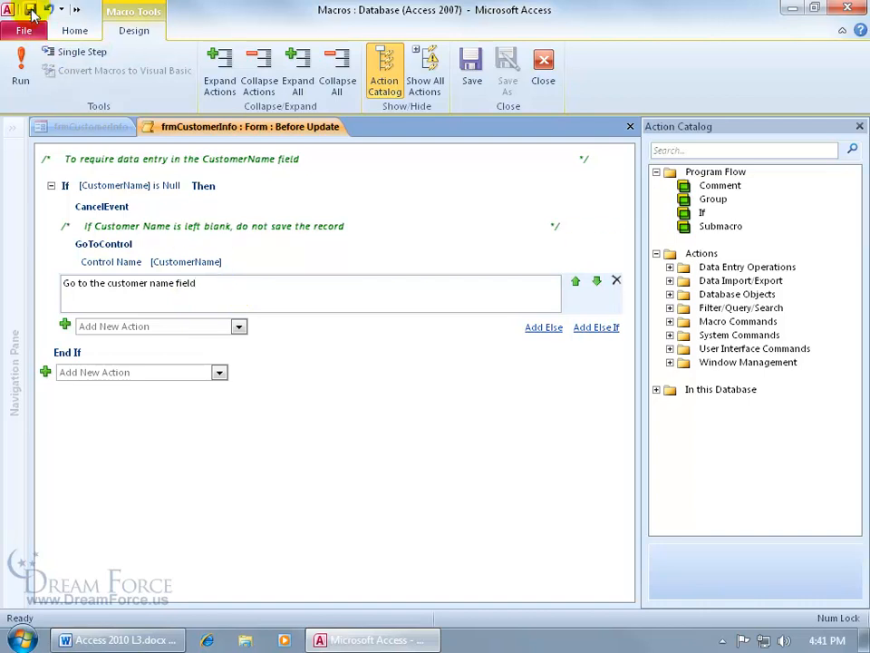
left_click(630, 126)
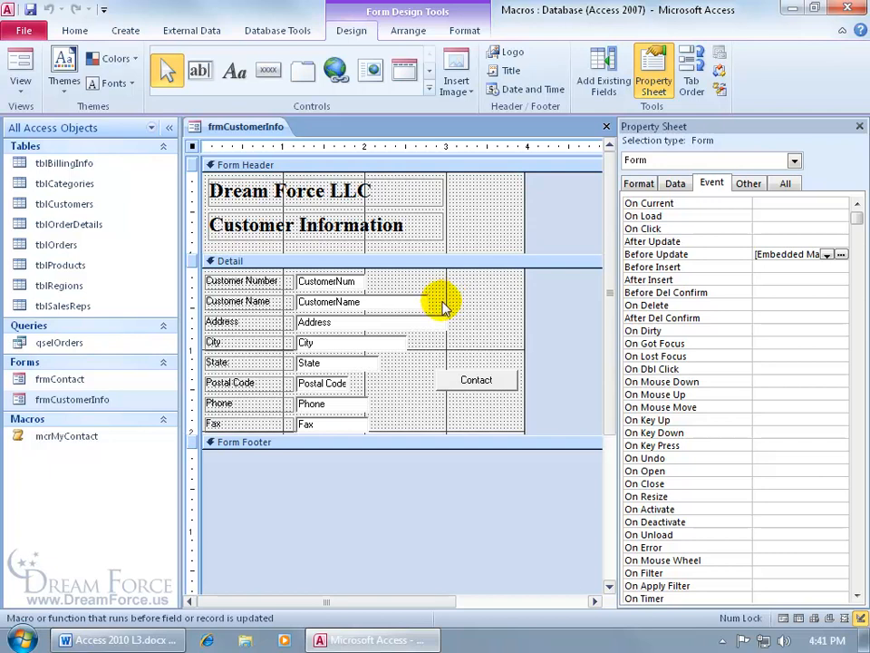
Switch frmCustomerInfo to Form View and start a new record with a customer number and address, leaving the customer name blank.
right_click(254, 132)
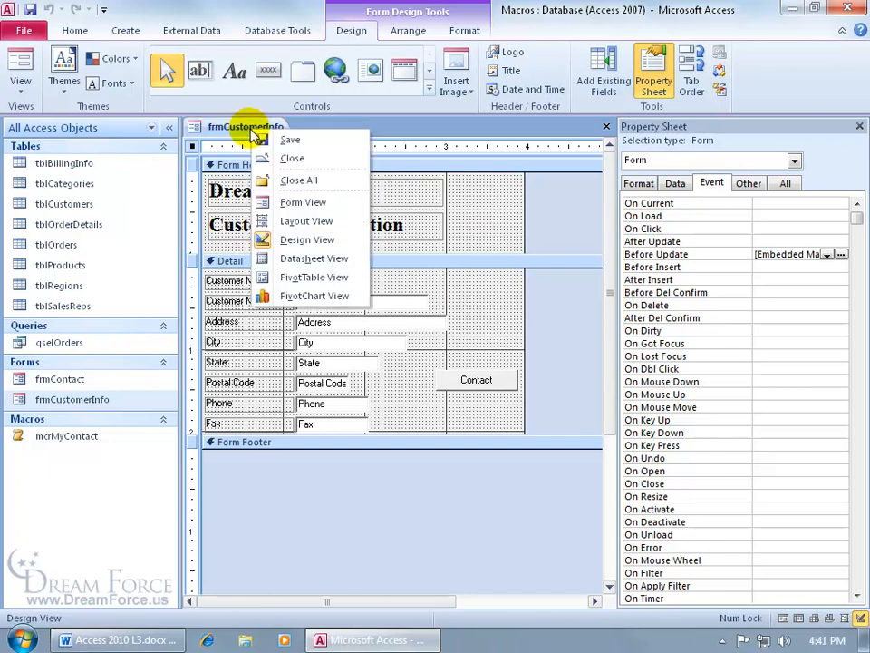
left_click(287, 198)
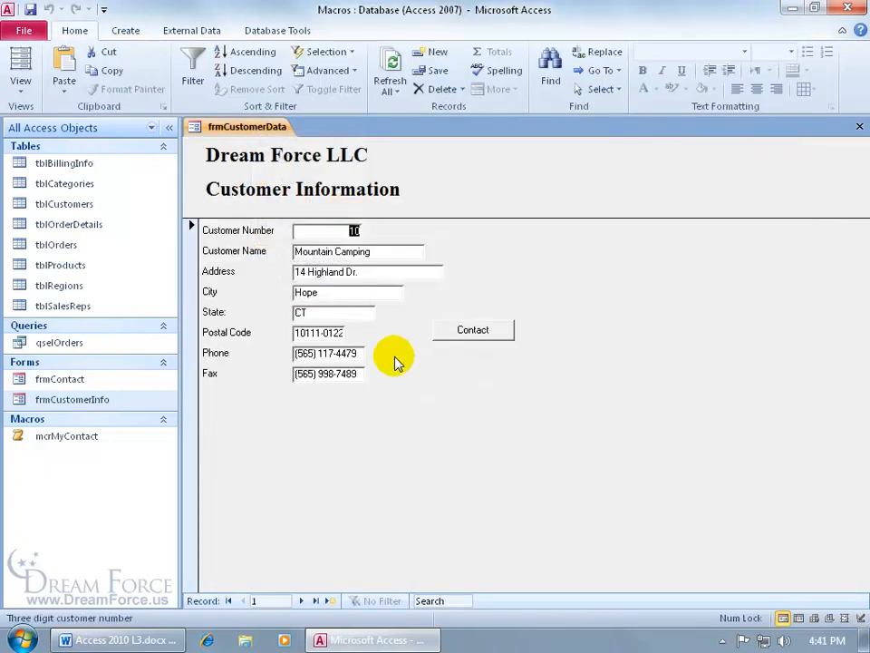
left_click(328, 600)
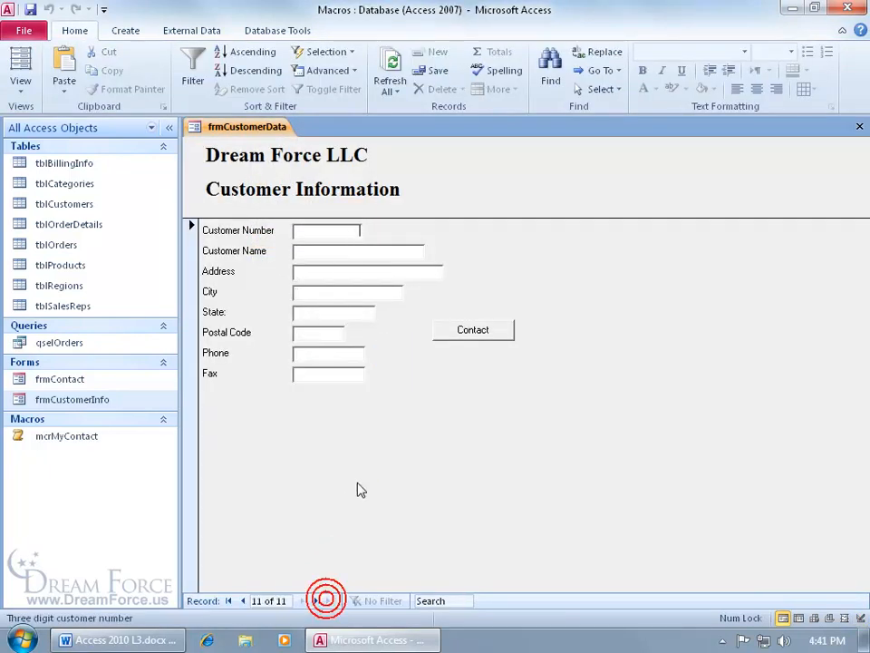
type("515")
key("Tab")
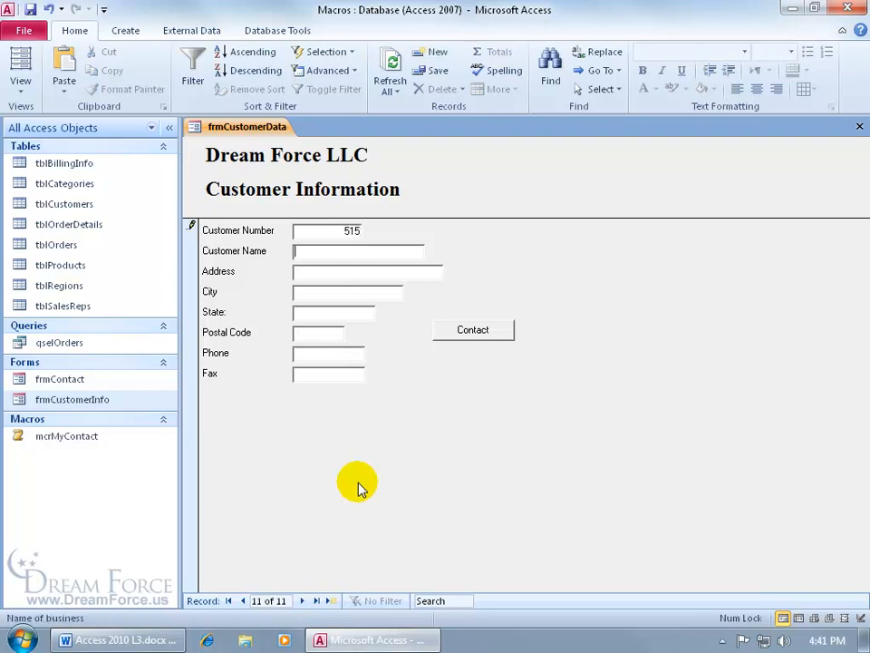
key("Tab")
type("1344 my way")
key("Tab")
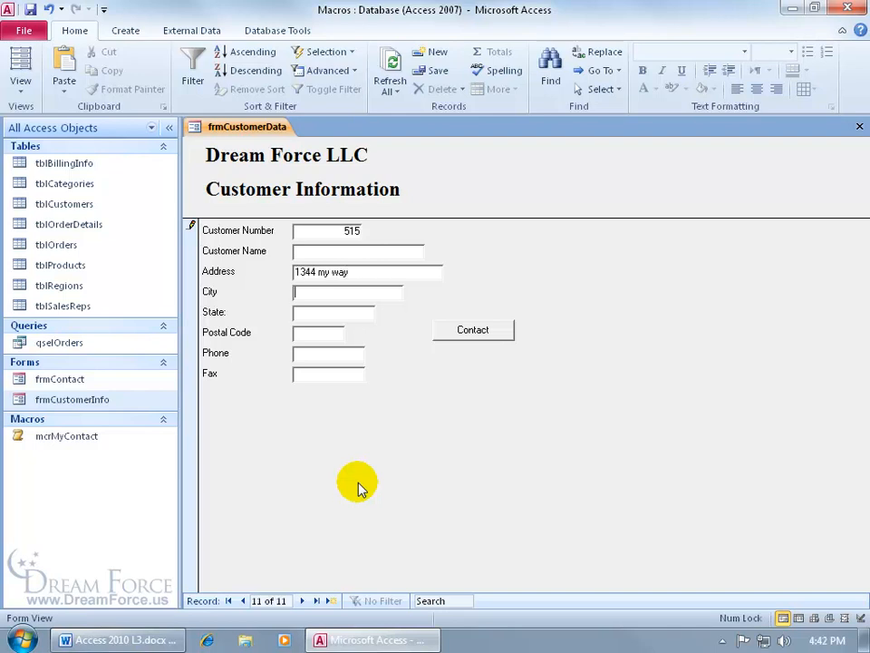
Try to move to the previous record with the customer name left blank, and discard the new record.
key("shift+Tab")
key("shift+Tab")
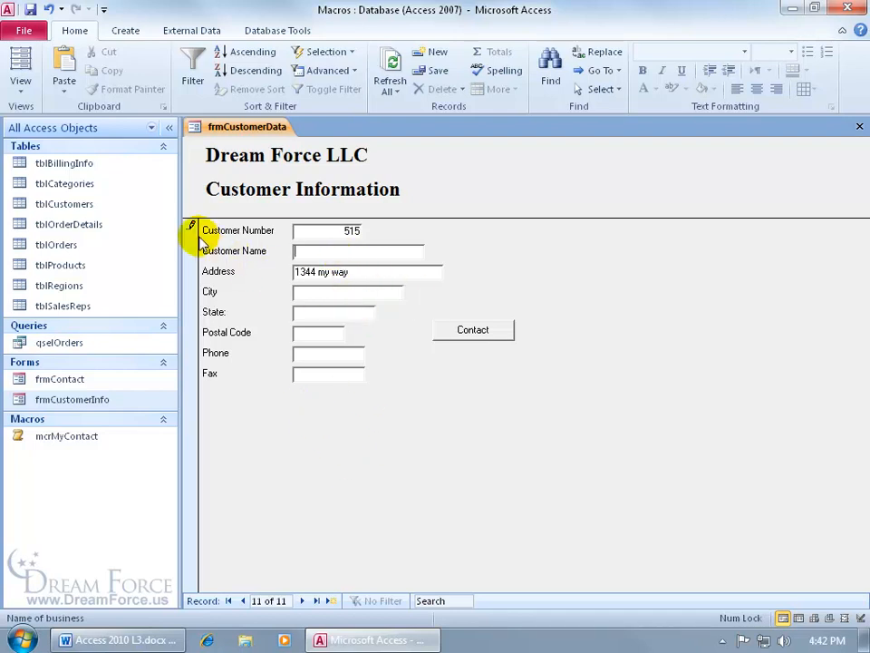
left_click(246, 600)
left_click(242, 601)
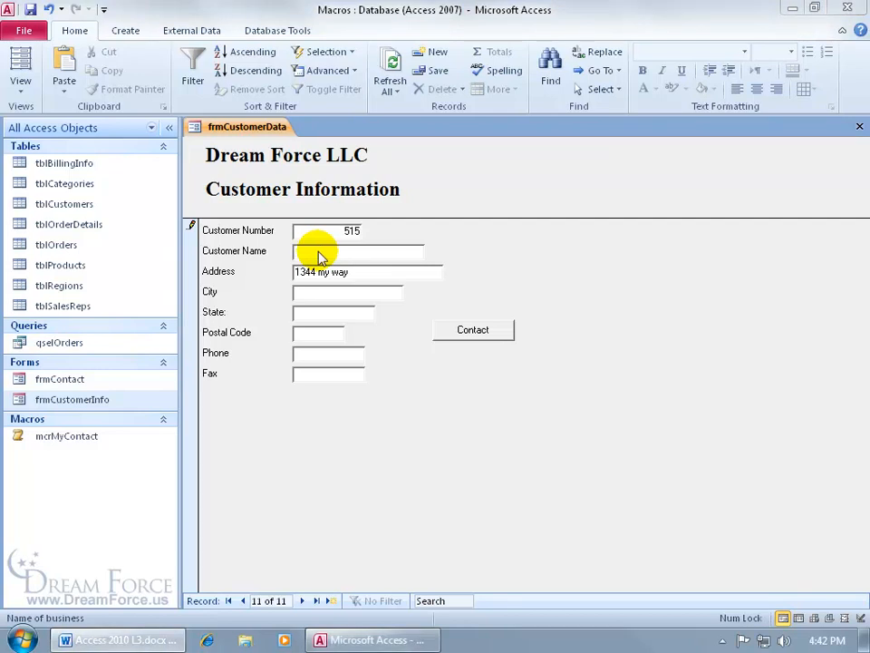
left_click(318, 247)
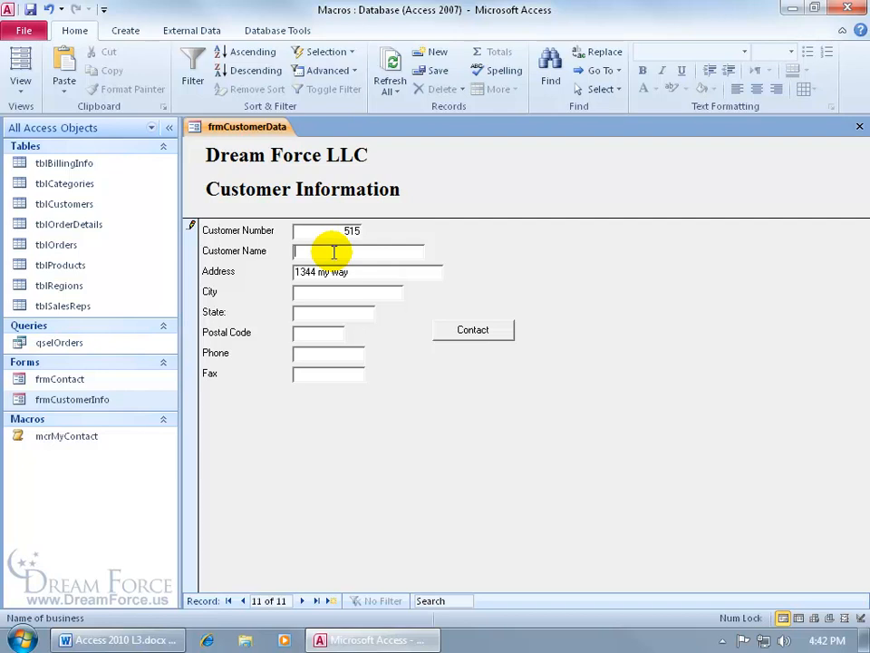
key("Escape")
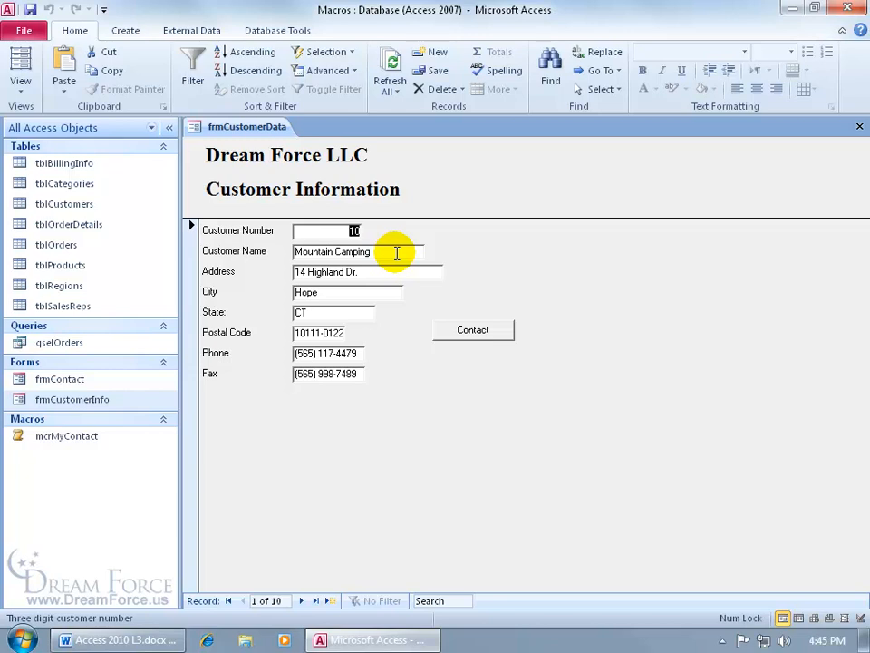
Return frmCustomerInfo to Design View and open the form's embedded Before Update macro.
right_click(549, 255)
left_click(579, 302)
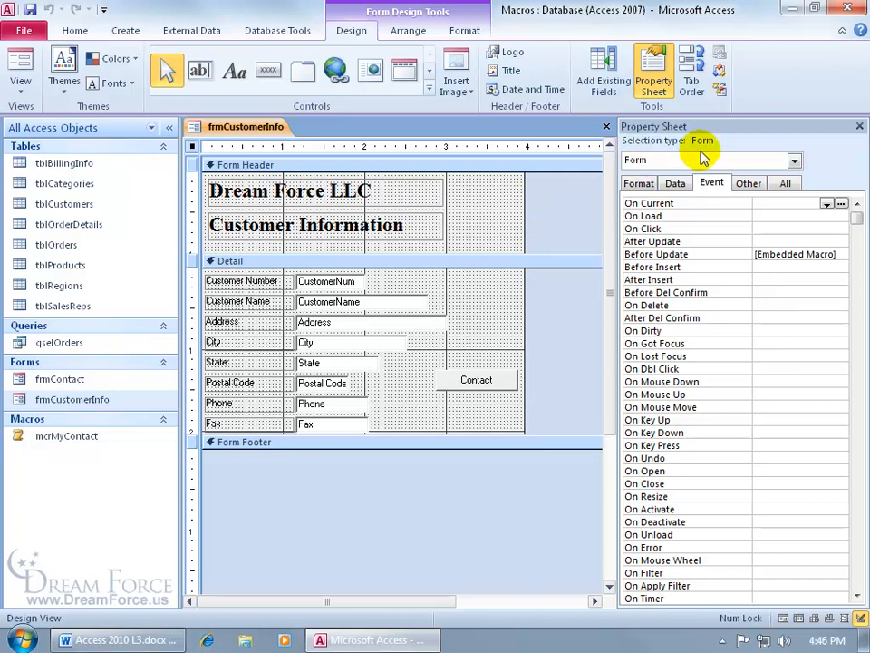
left_click(794, 160)
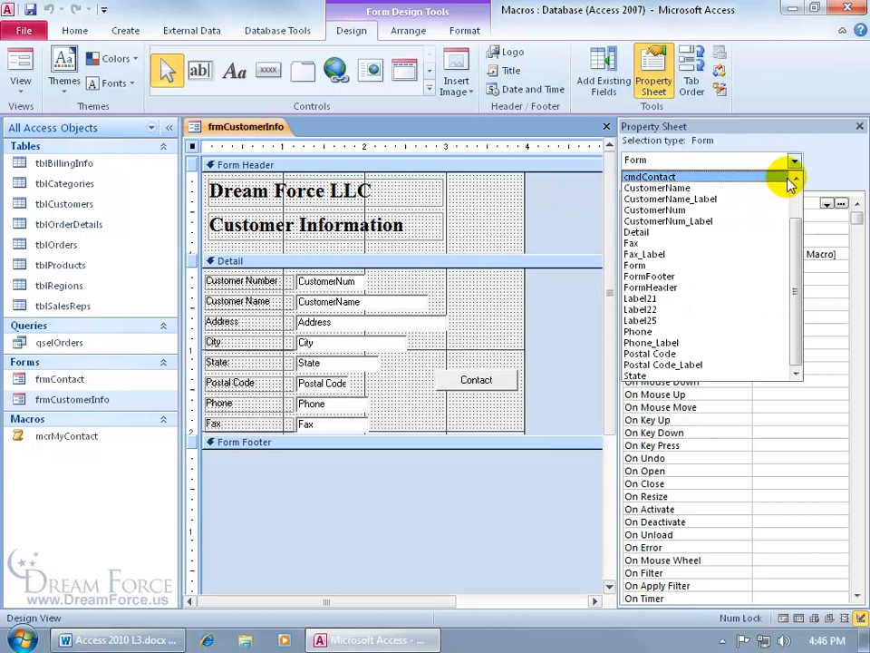
left_click(746, 266)
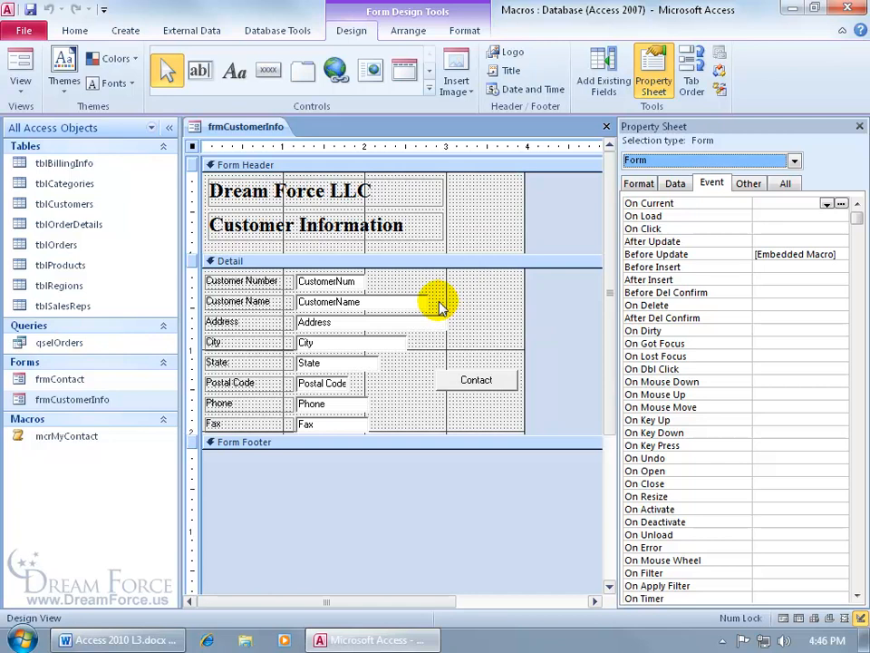
left_click(788, 254)
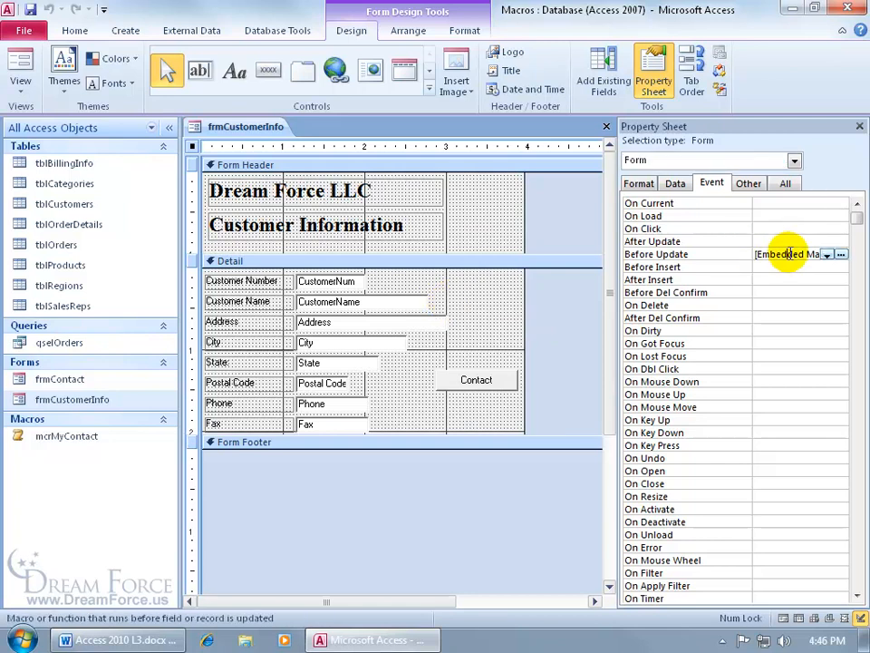
left_click(842, 256)
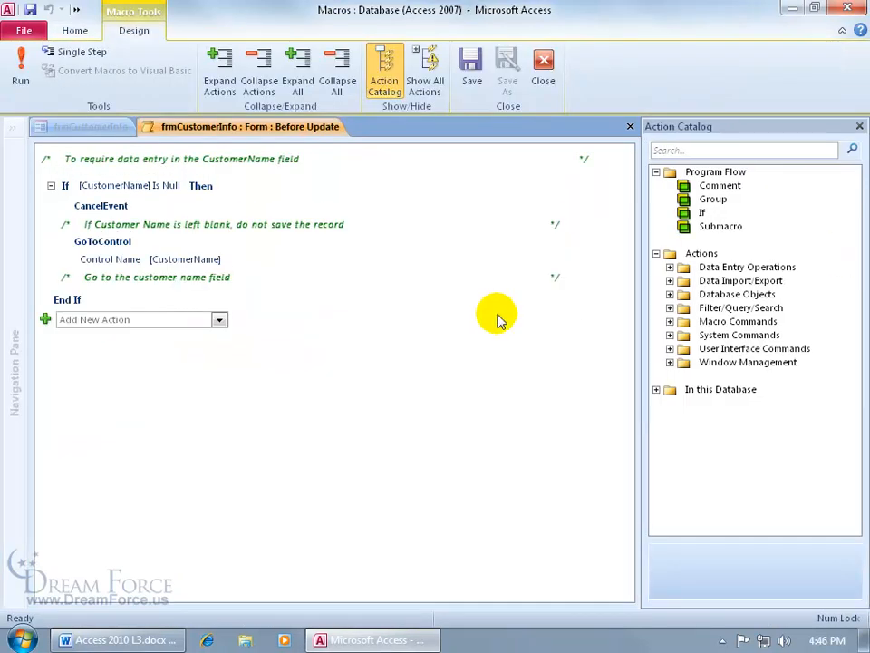
Add a MessageBox action inside the If block, below the comment "Go to the customer name field".
left_click(80, 203)
left_click(67, 187)
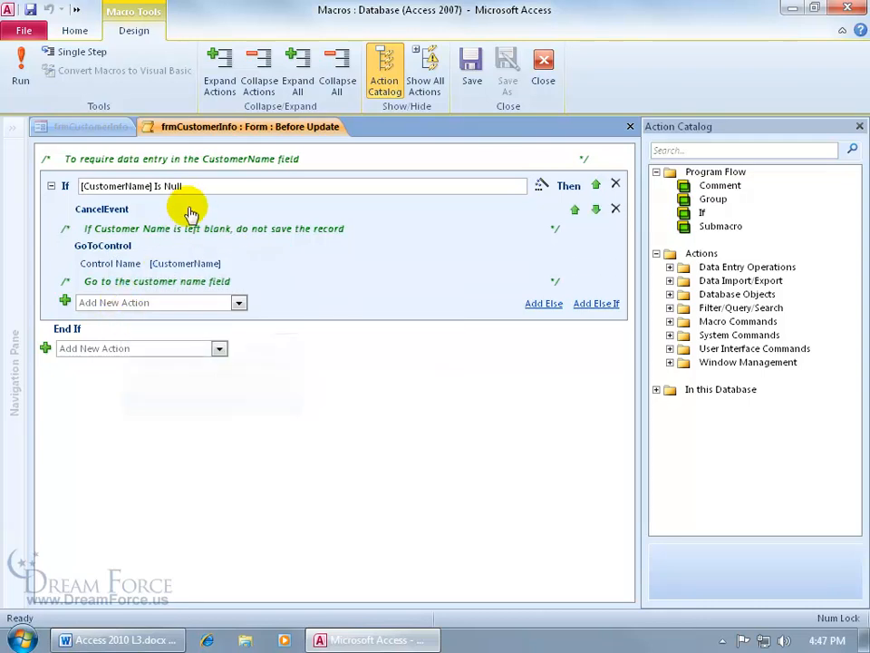
left_click(240, 302)
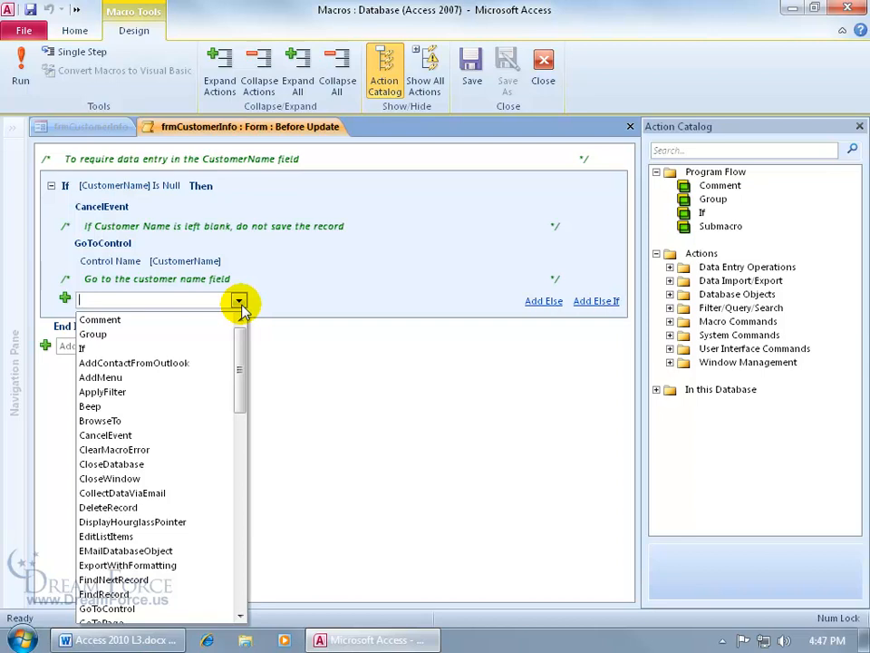
type("MessageBox")
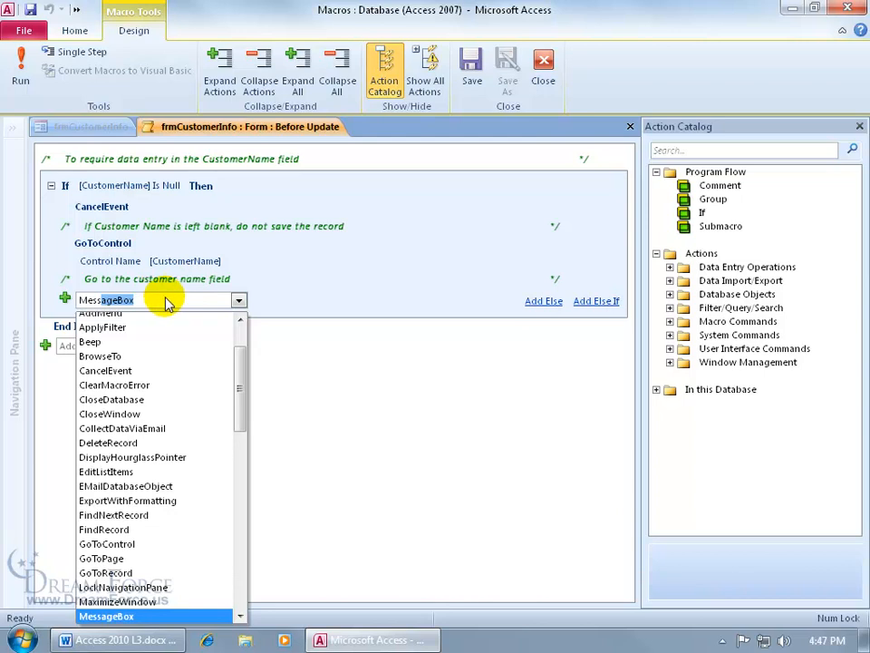
key("Return")
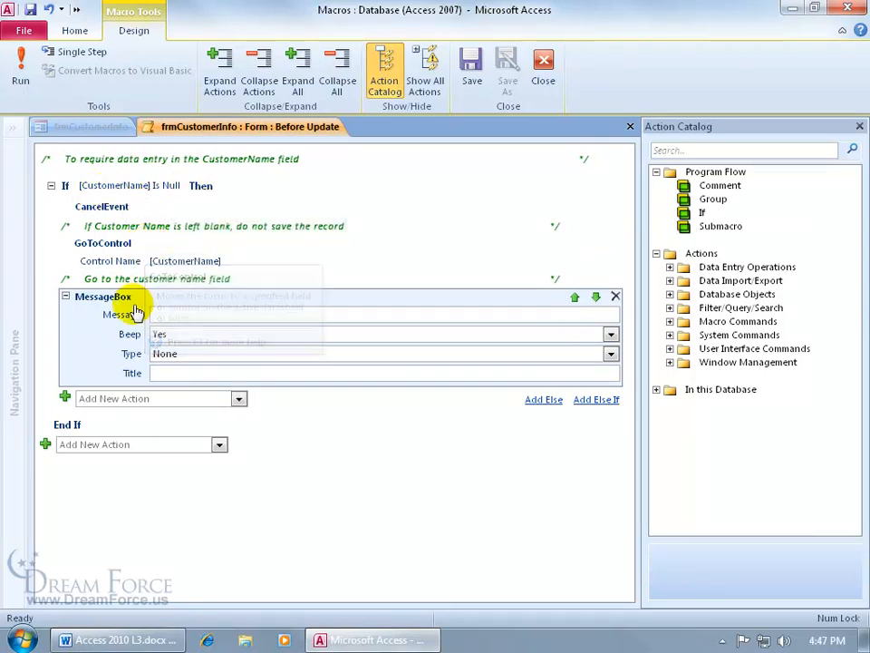
Set the MessageBox message to "You must enter a value in the Customer Name field", Beep to Yes, Type to Information and Title to "Validate Data".
left_click(426, 315)
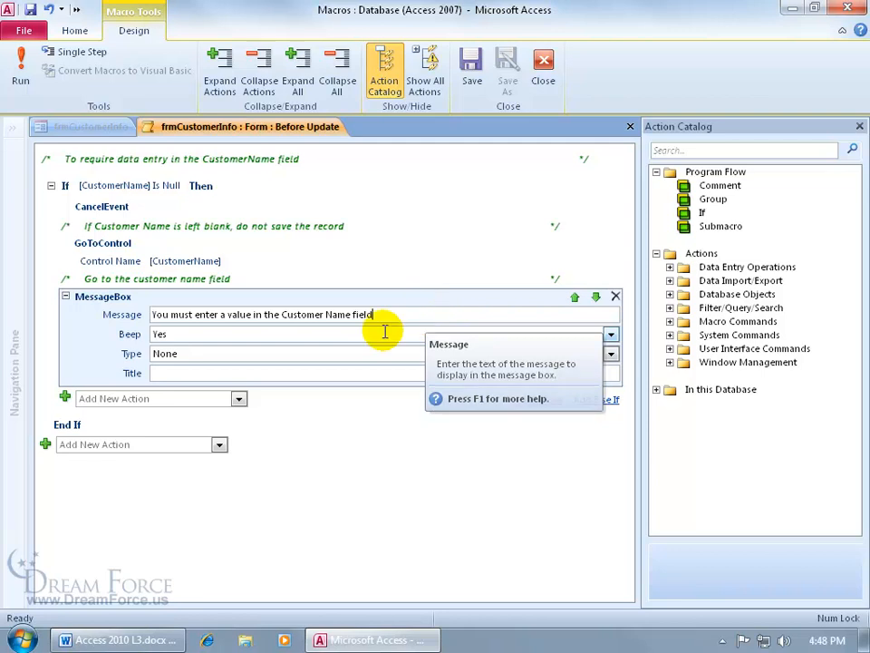
left_click(610, 336)
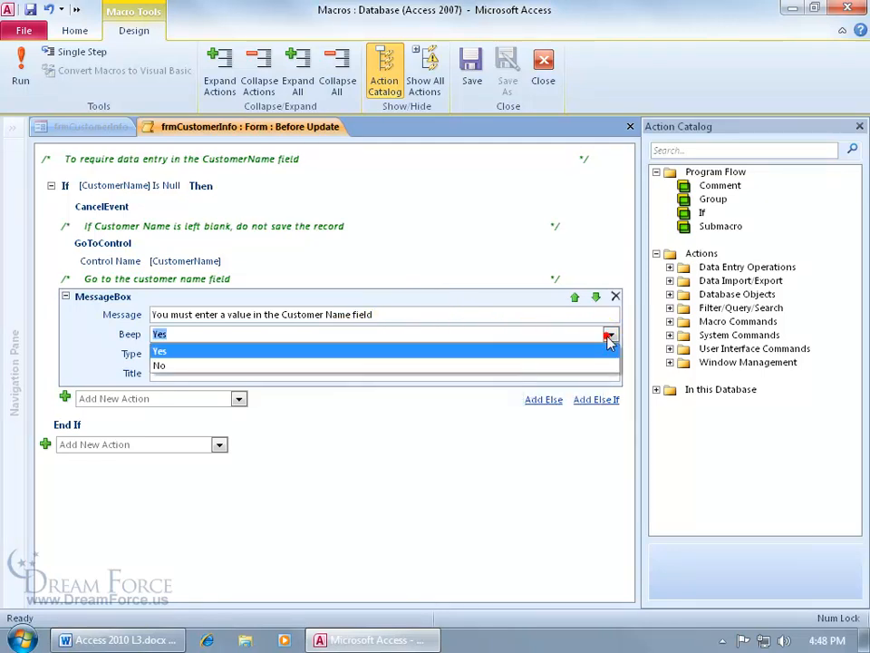
left_click(252, 353)
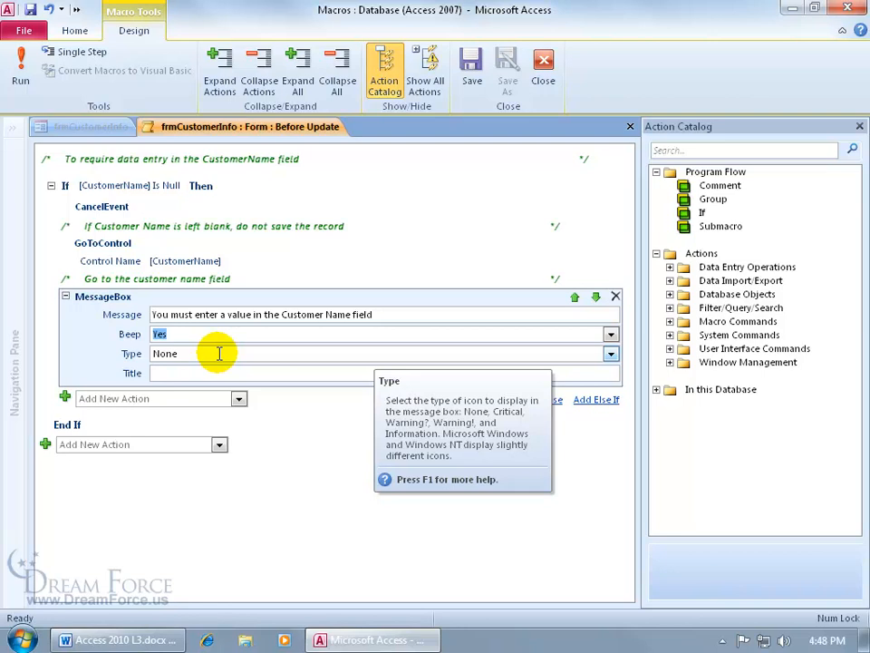
left_click(611, 355)
left_click(480, 429)
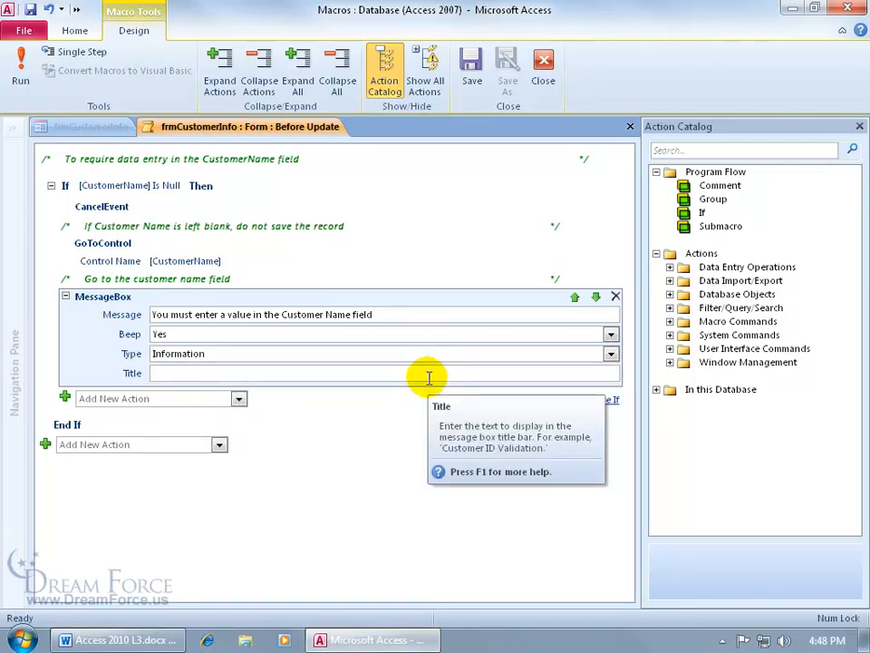
left_click(217, 372)
type("Validate Data")
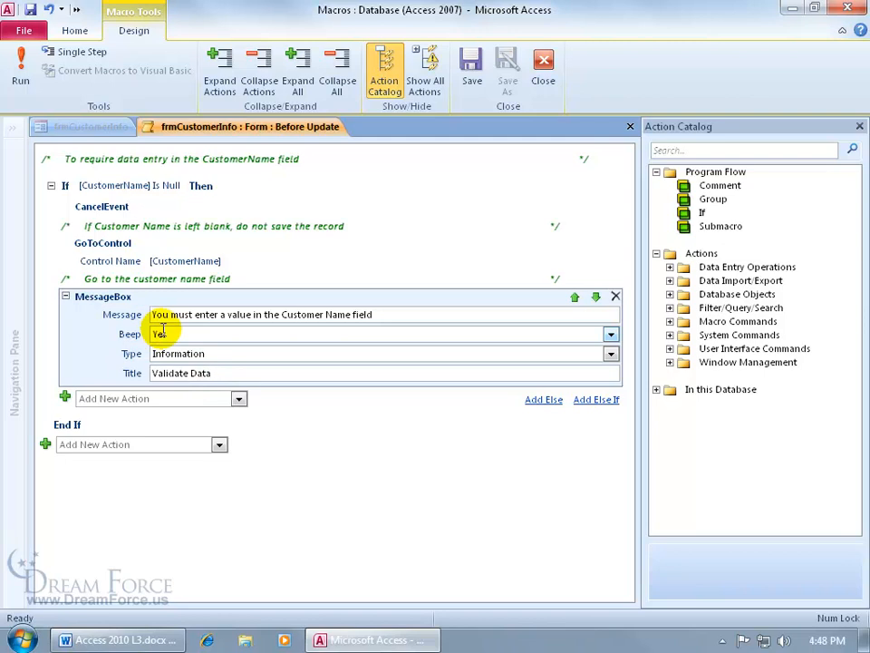
Add the comment "Display a message box to inform the user why the record is not saved" below MessageBox, and save and close the macro.
left_click(238, 399)
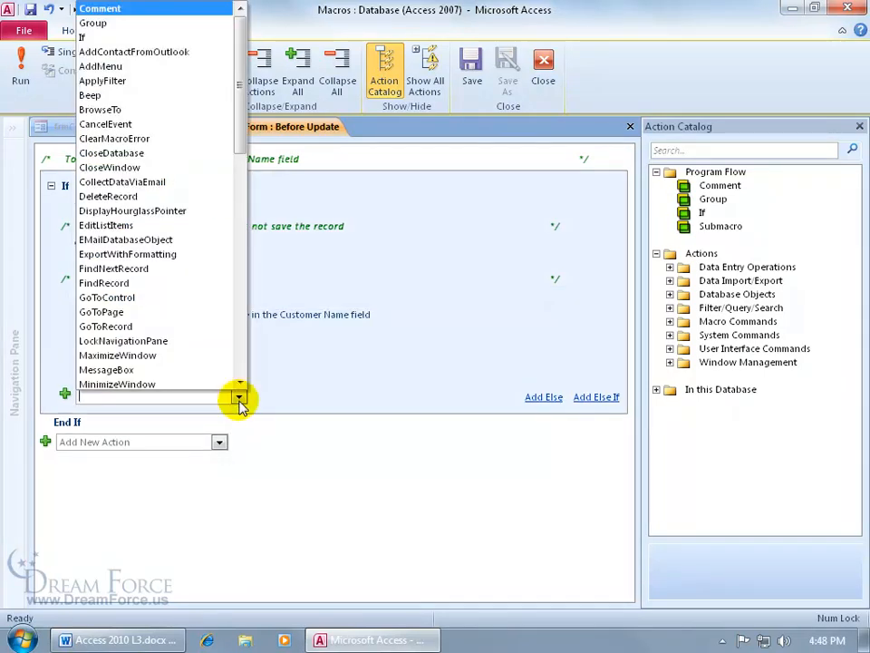
type("Comment")
key("Return")
type("Display a message box to inform the user why the record is not saved")
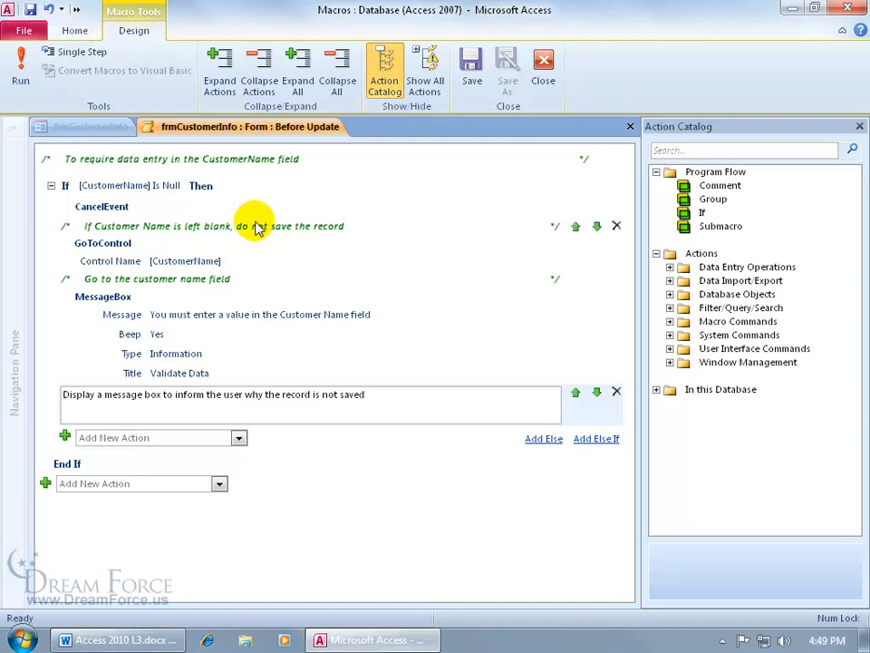
left_click(630, 127)
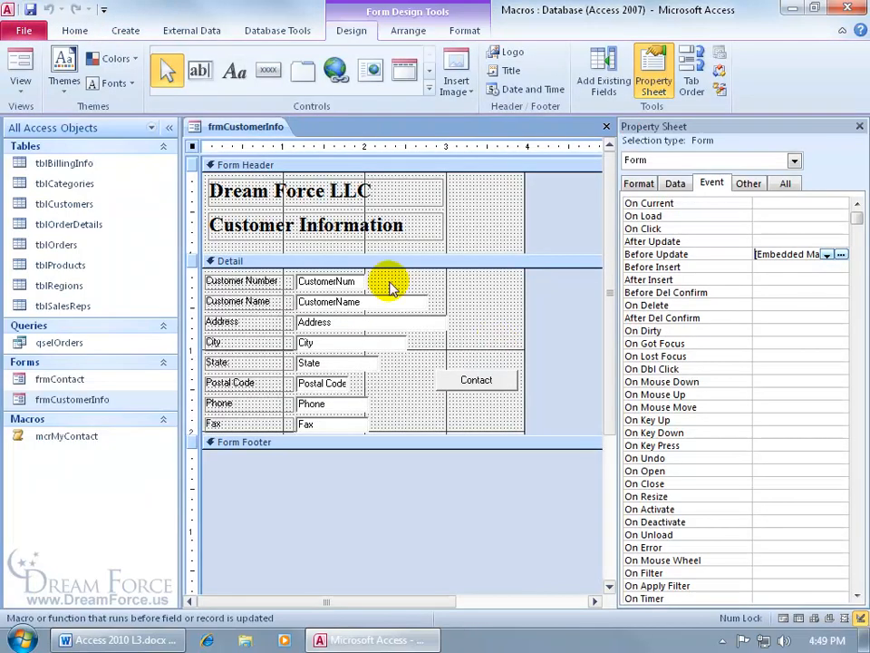
Test the macro in Form View by trying to leave a new record with a customer number and address but no customer name, and dismiss the message.
right_click(251, 126)
left_click(287, 154)
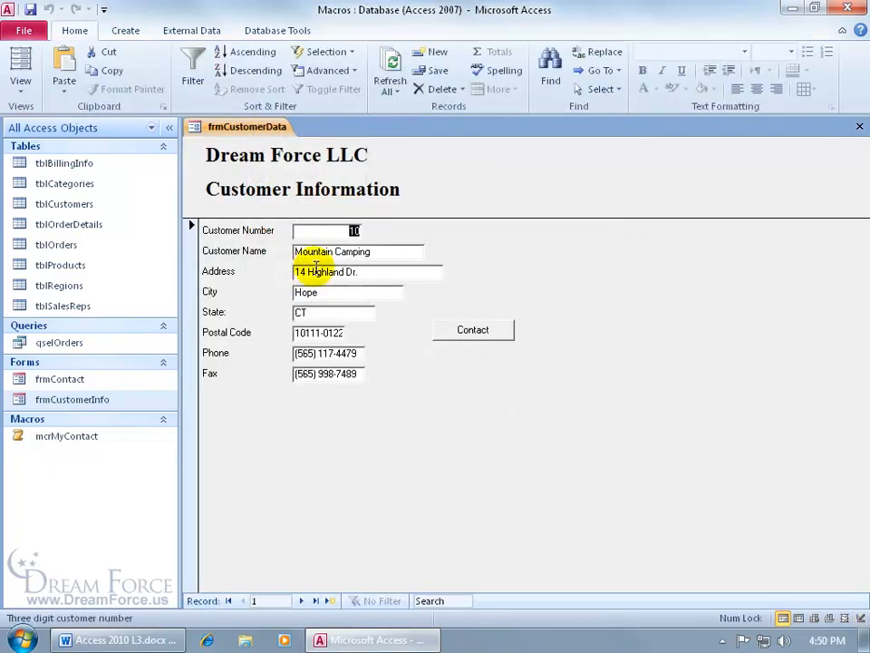
left_click(330, 601)
type("5154")
key("Tab")
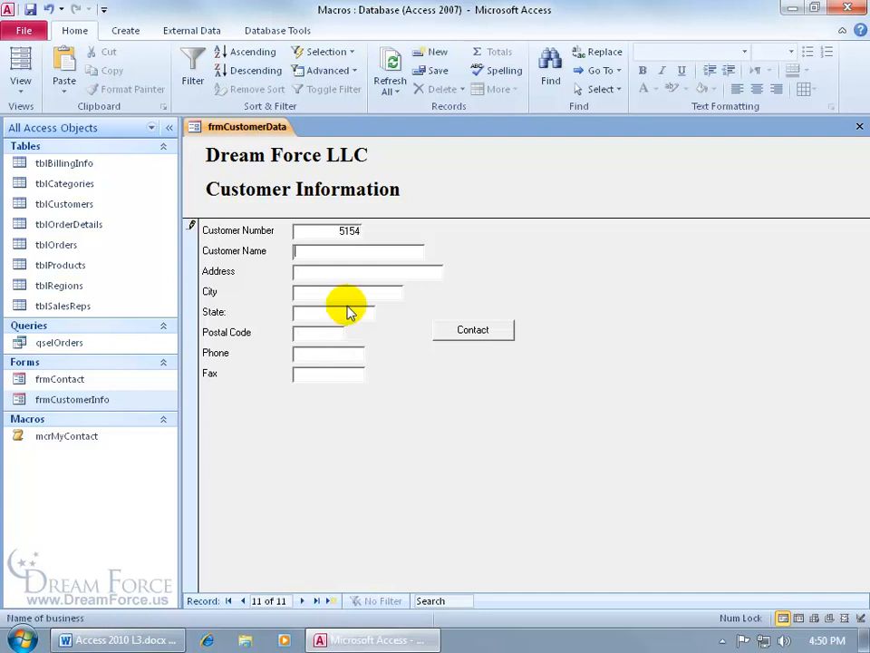
key("Tab")
type("1345")
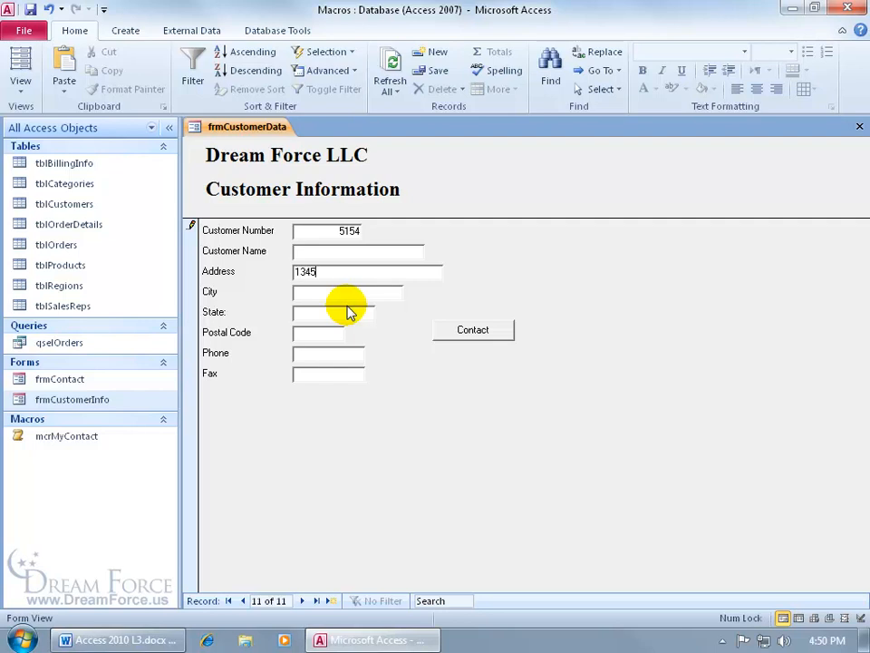
key("Tab")
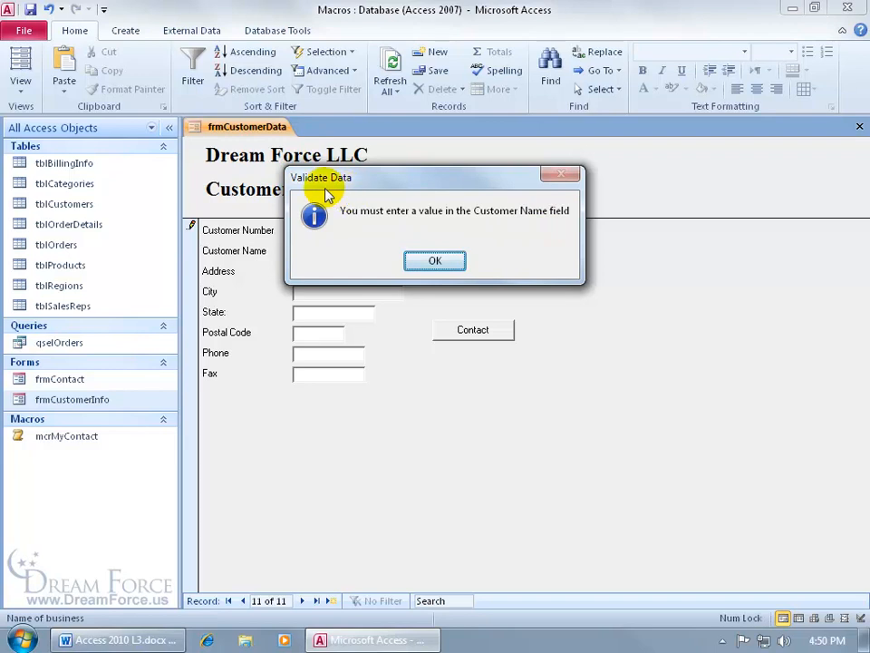
left_click(434, 262)
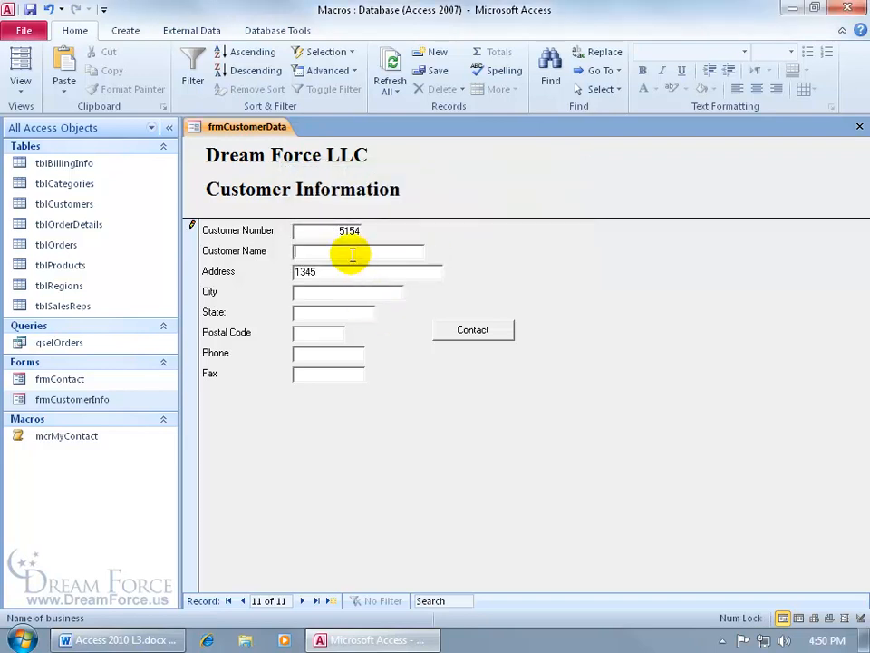
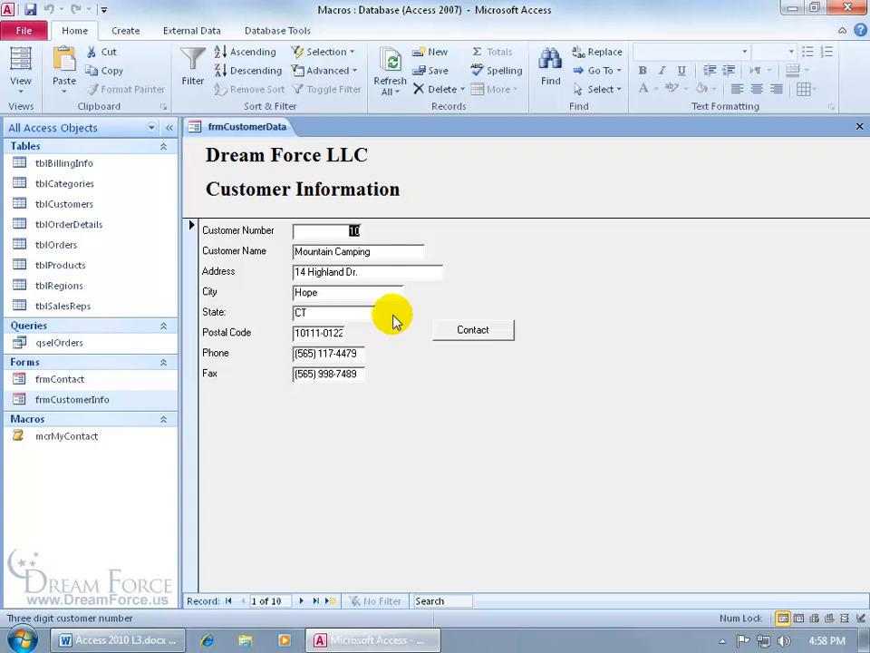
Switch frmCustomerInfo to Design View and open the event properties of the City text box.
right_click(552, 263)
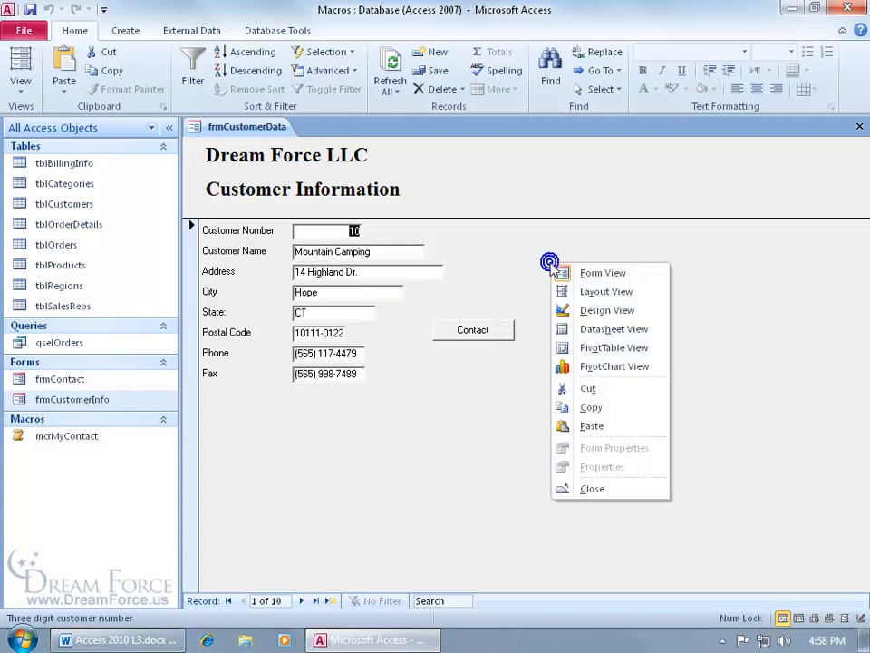
left_click(575, 312)
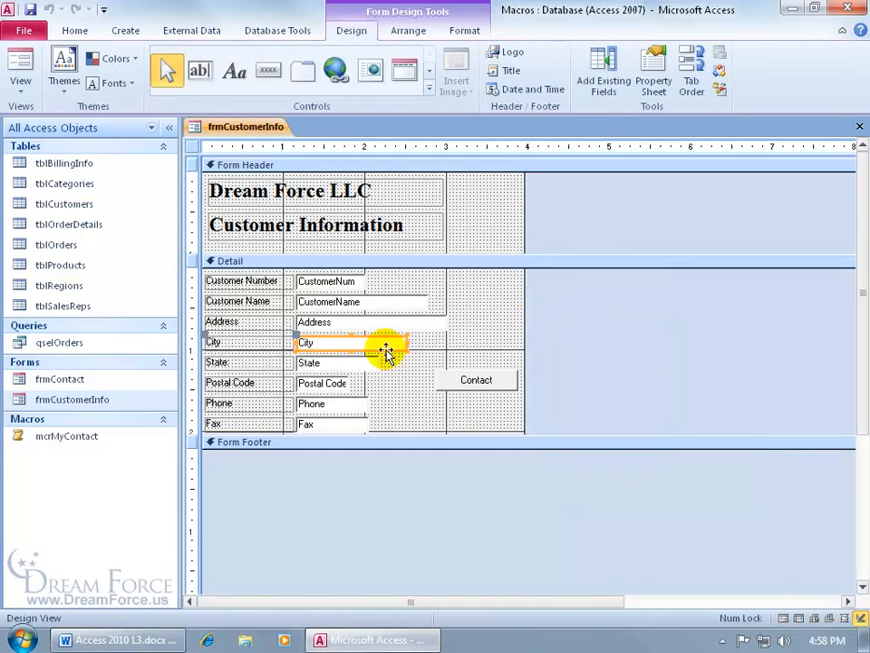
double_click(386, 352)
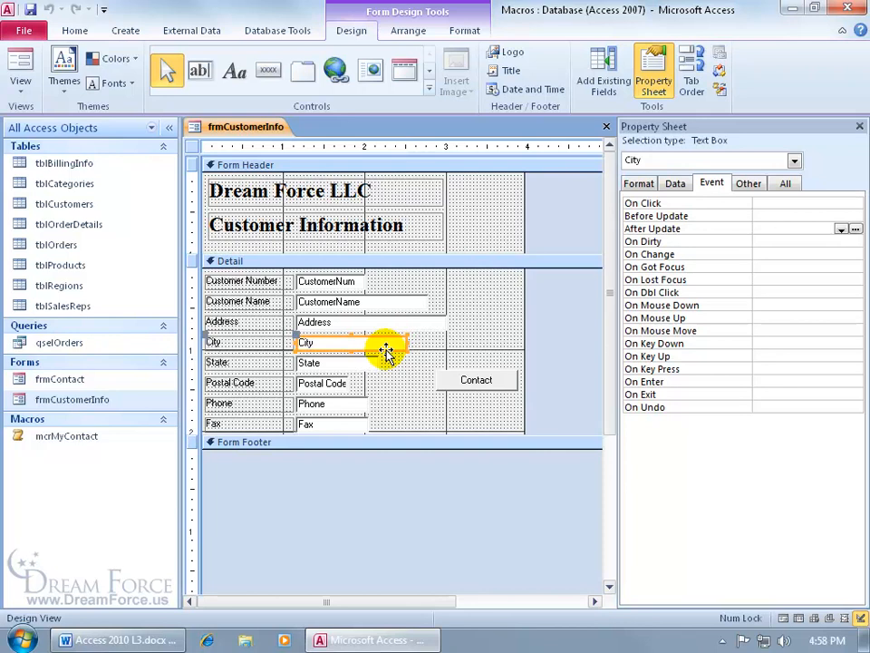
Start a new macro in the Macro Builder for the City text box's On Exit event.
right_click(386, 352)
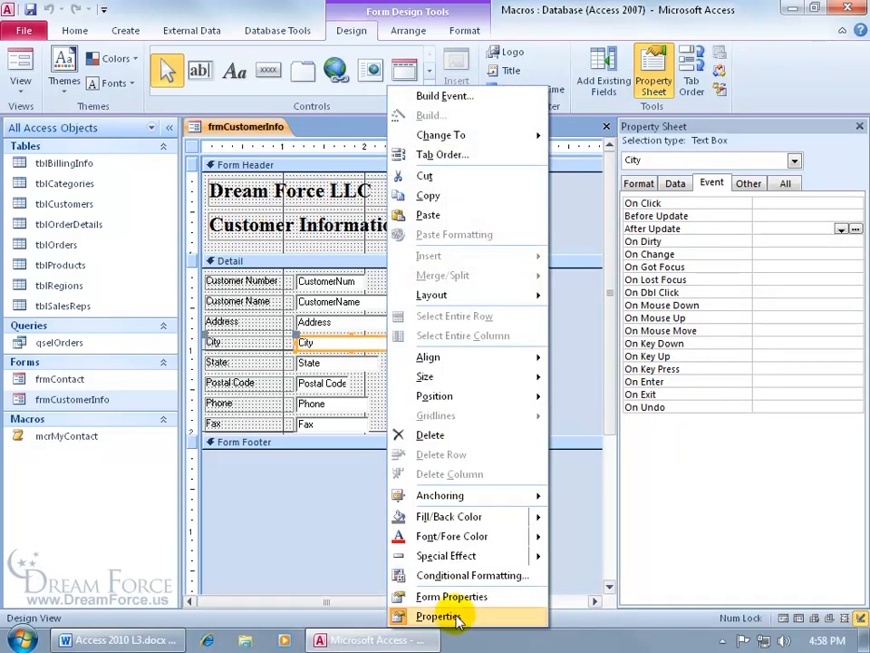
left_click(829, 151)
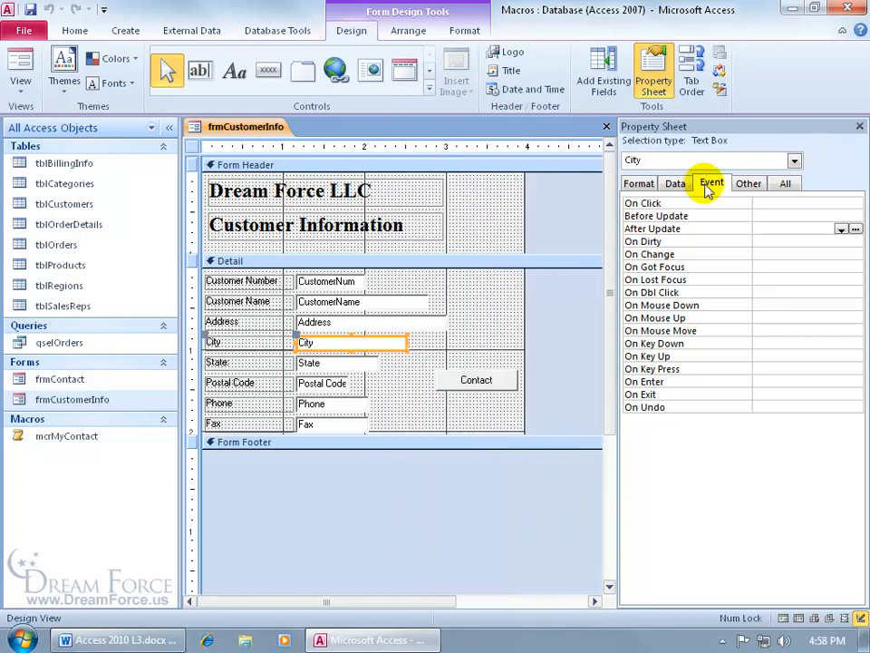
left_click(763, 396)
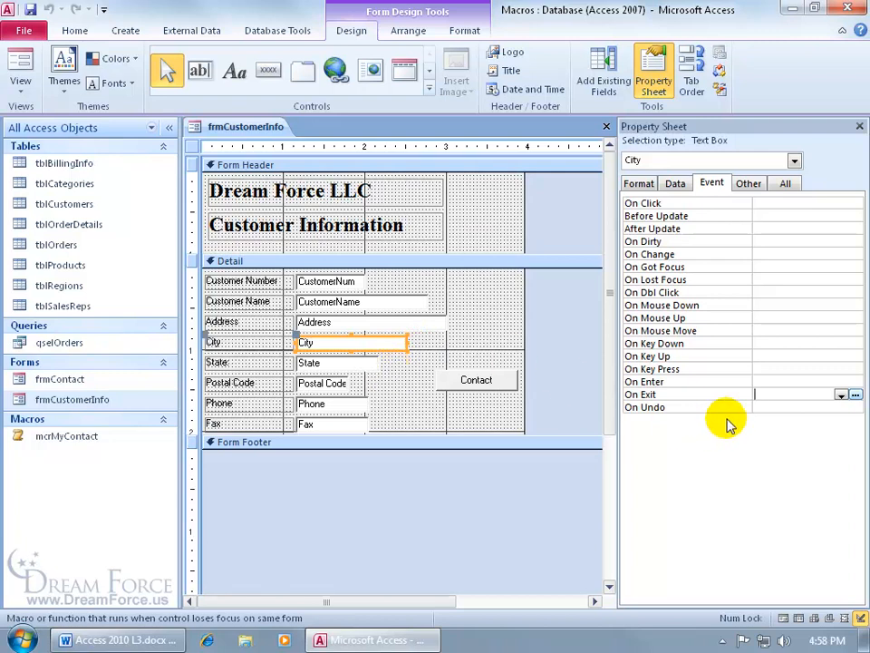
left_click(855, 395)
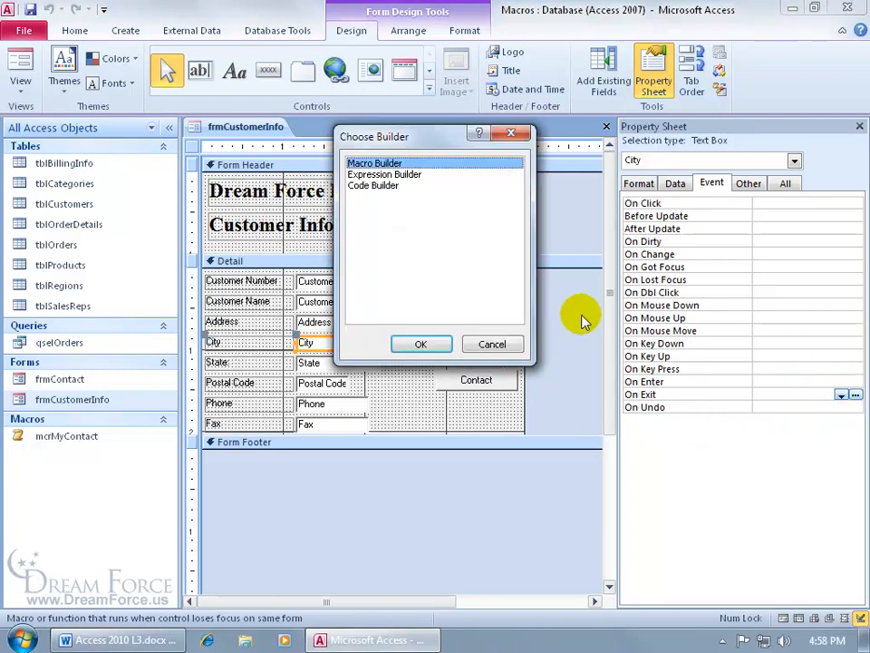
left_click(421, 344)
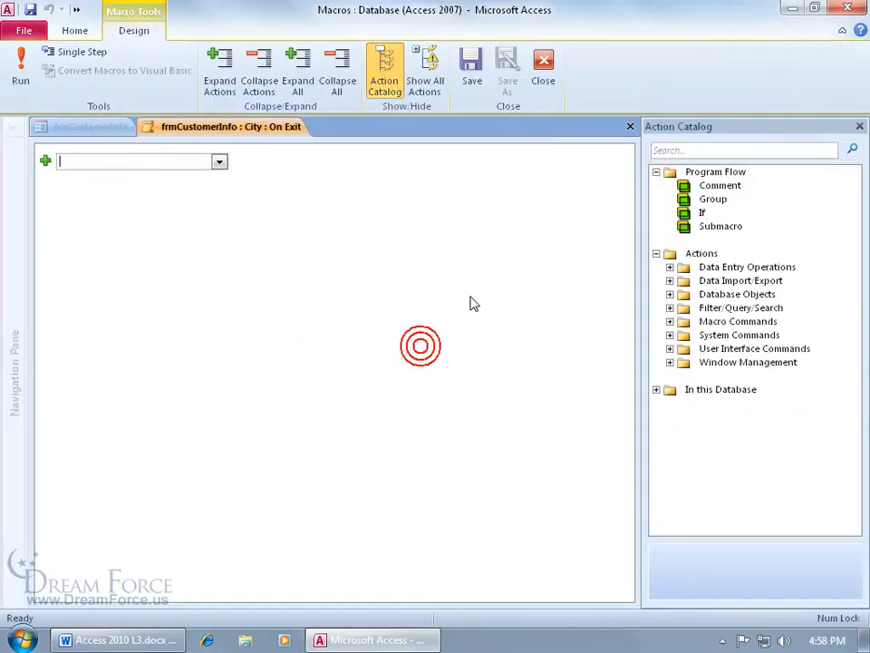
Add the comment "To enter a value in State field based on the value in City field." at the start of the macro.
left_click(219, 163)
left_click(182, 179)
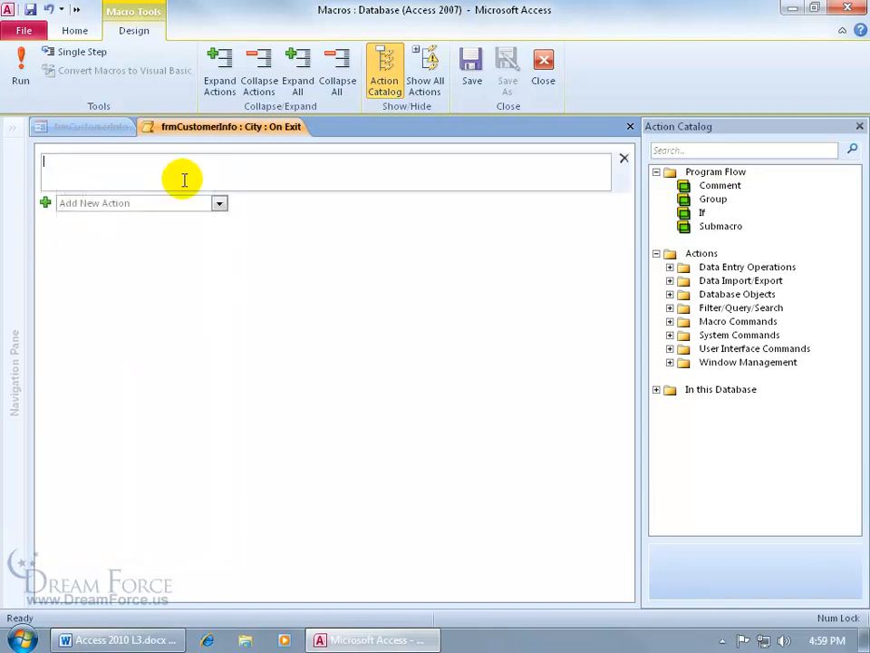
type("To enter a value in State field based on the value in City field.")
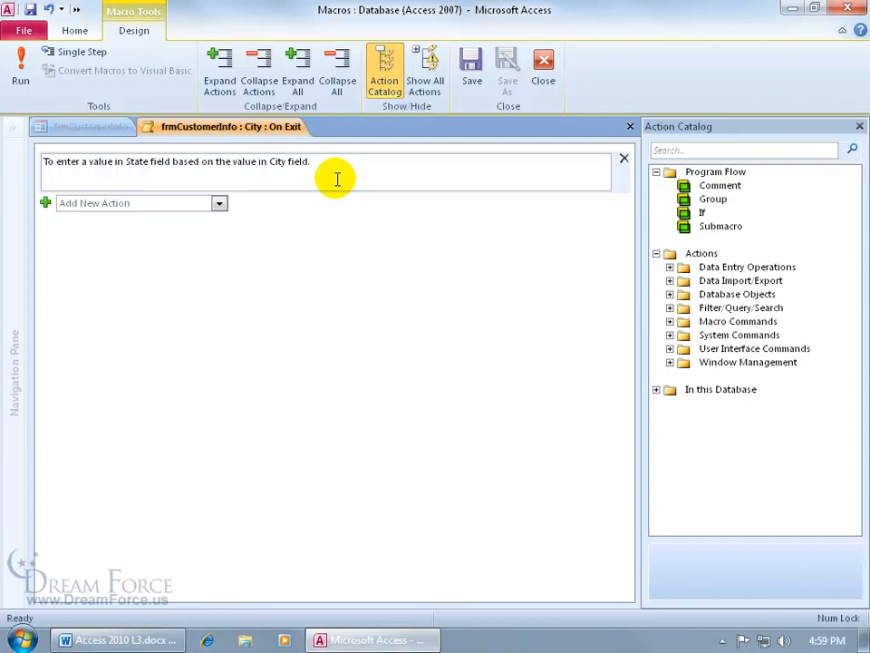
Add an If block below the comment with the condition [City] in ("Salt Lake","Sandy").
left_click(219, 203)
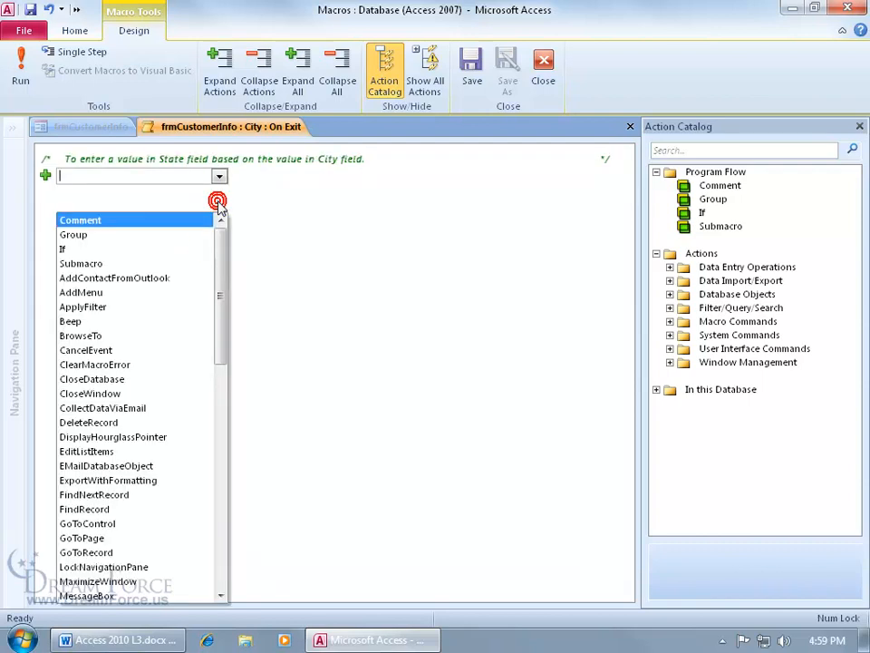
left_click(181, 248)
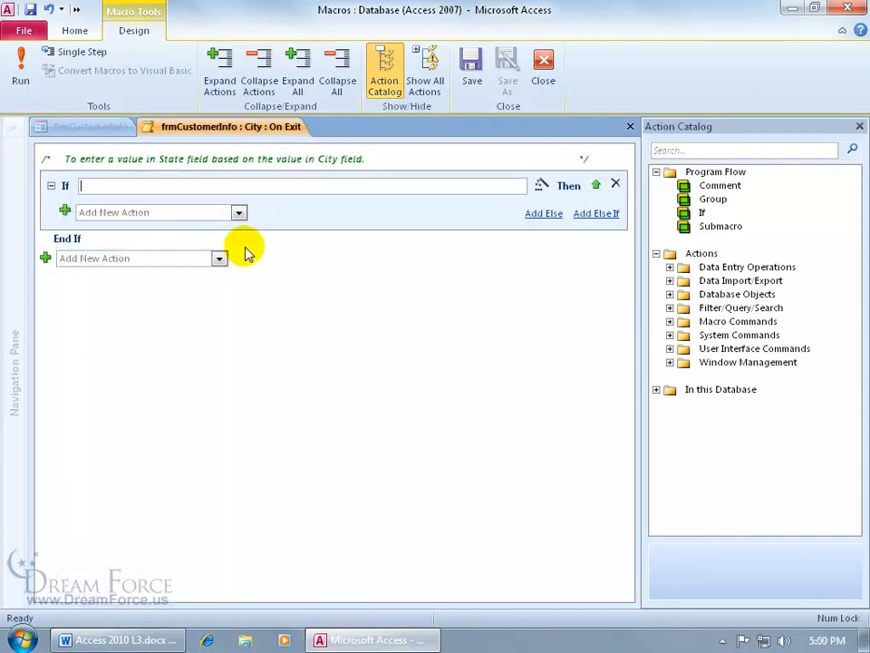
type("[")
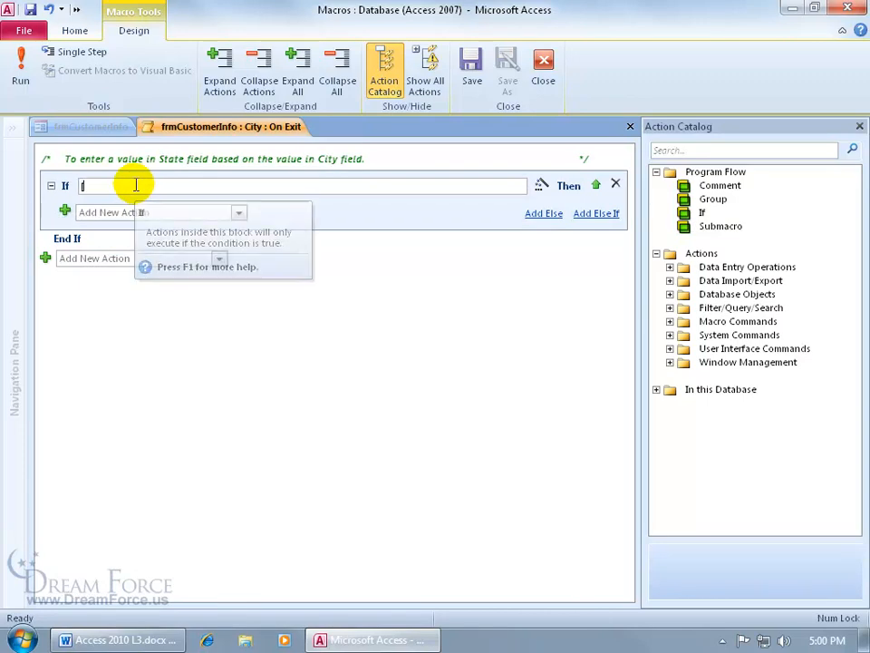
type("City")
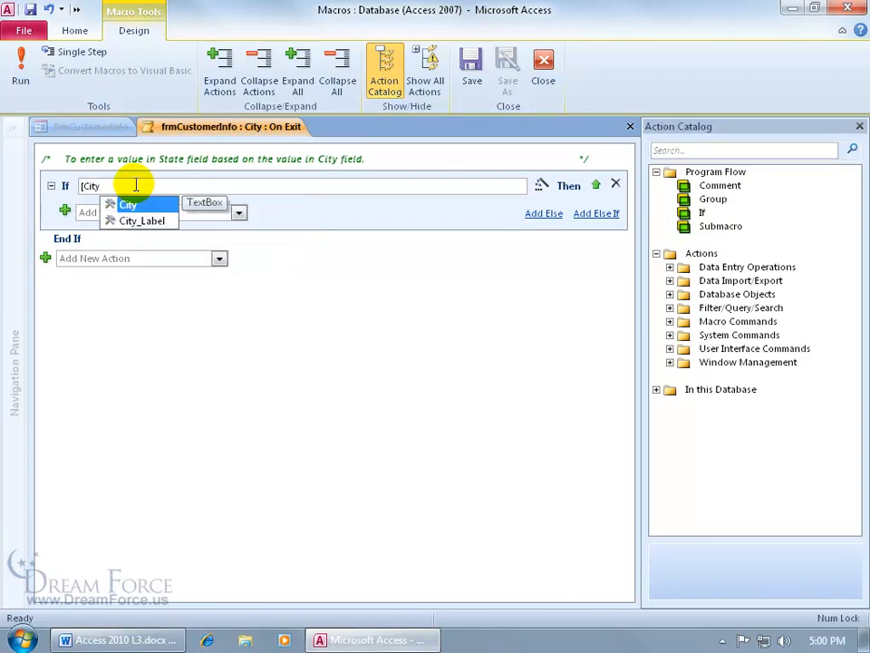
type("] in")
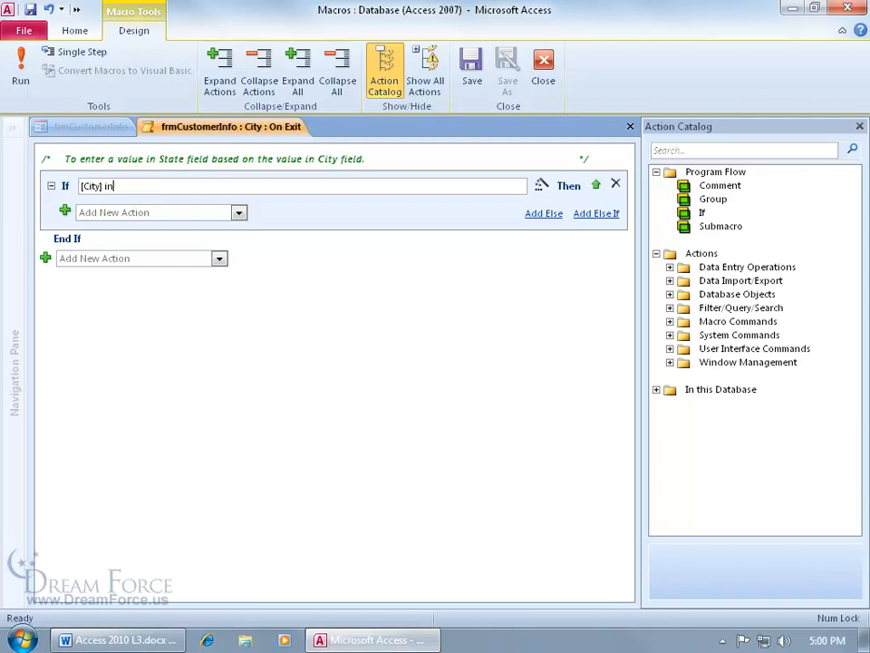
type(" (")
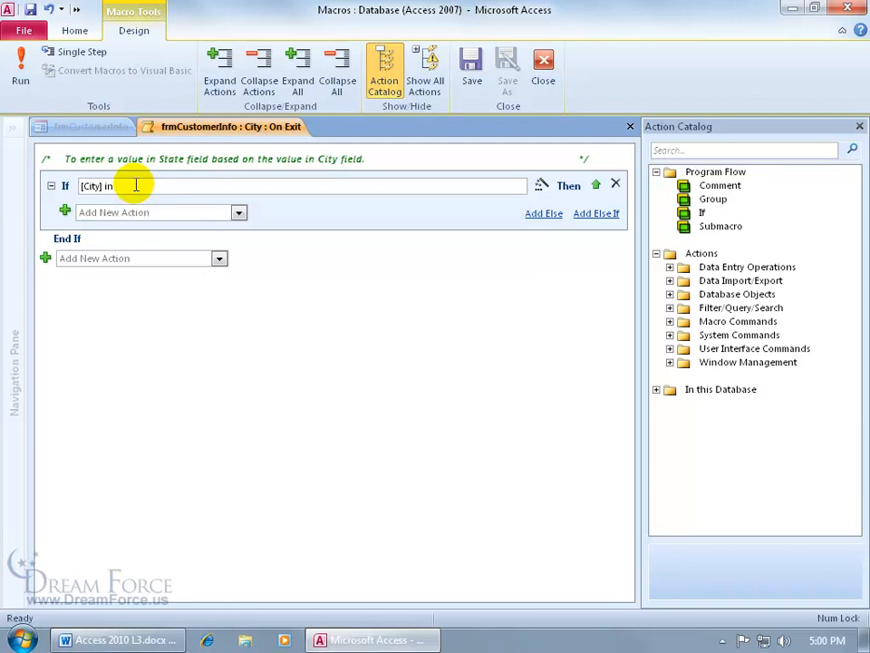
type("\"")
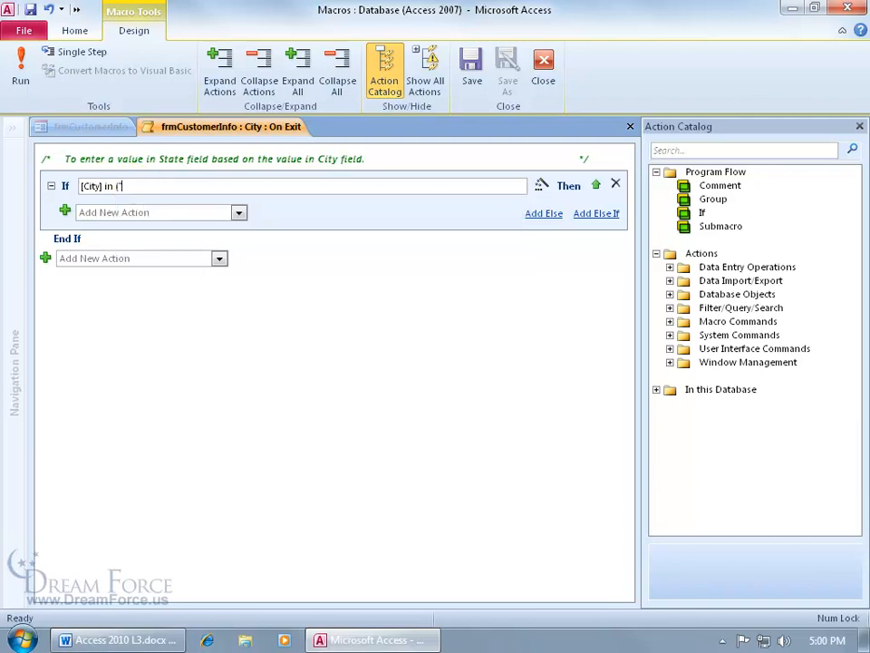
type("Salt Lake\", \"Sandy\")")
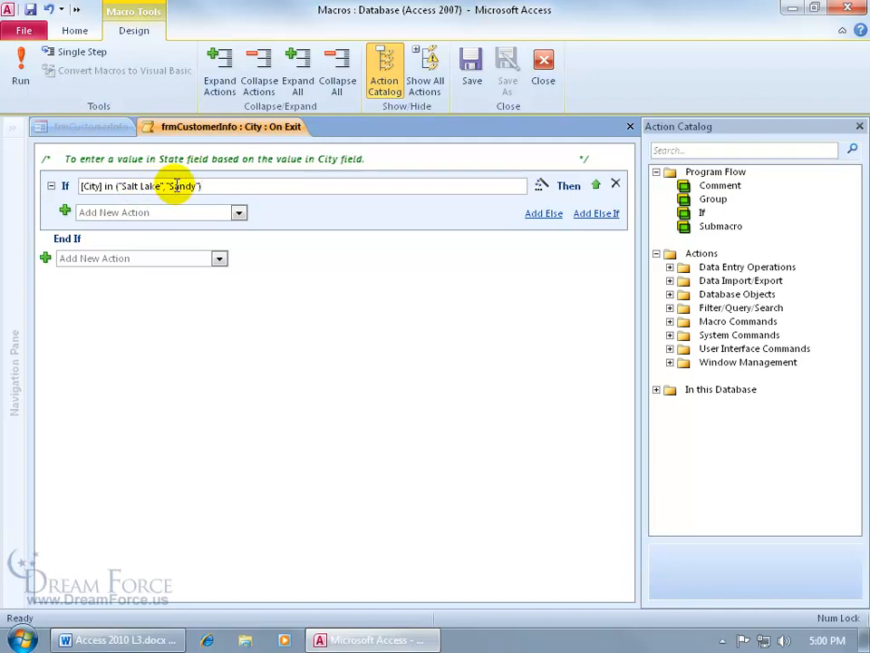
left_click(238, 212)
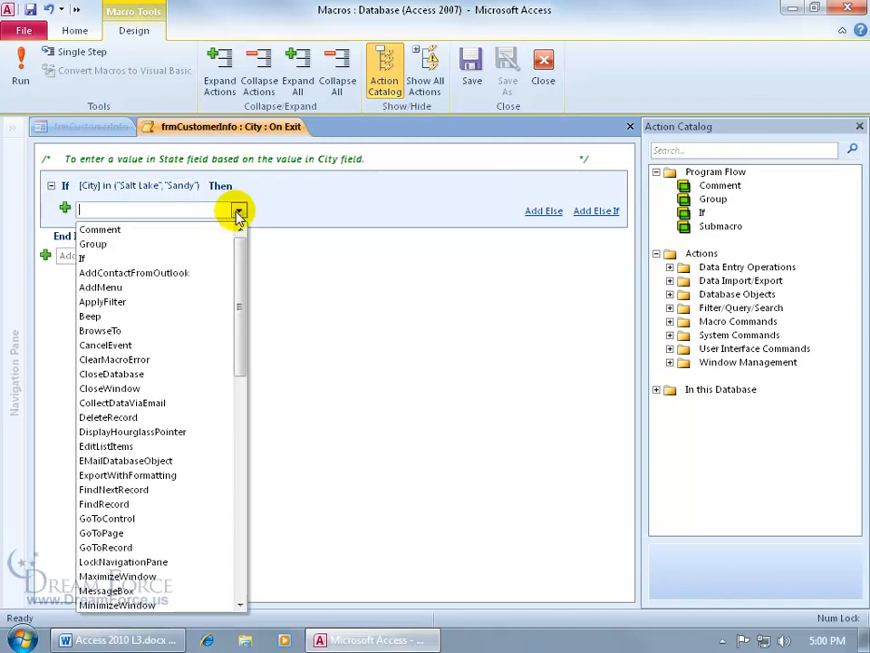
type("Set")
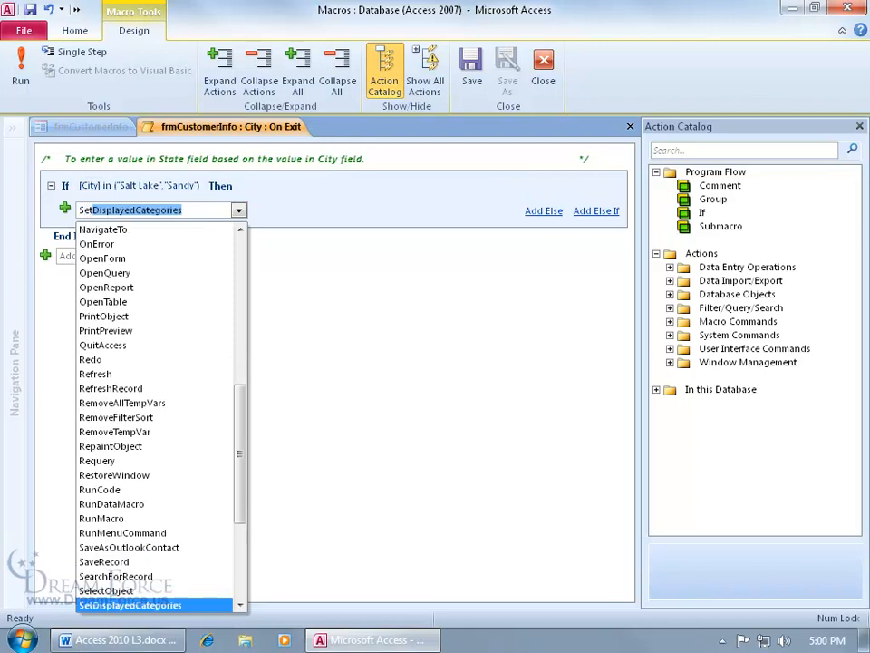
type("v")
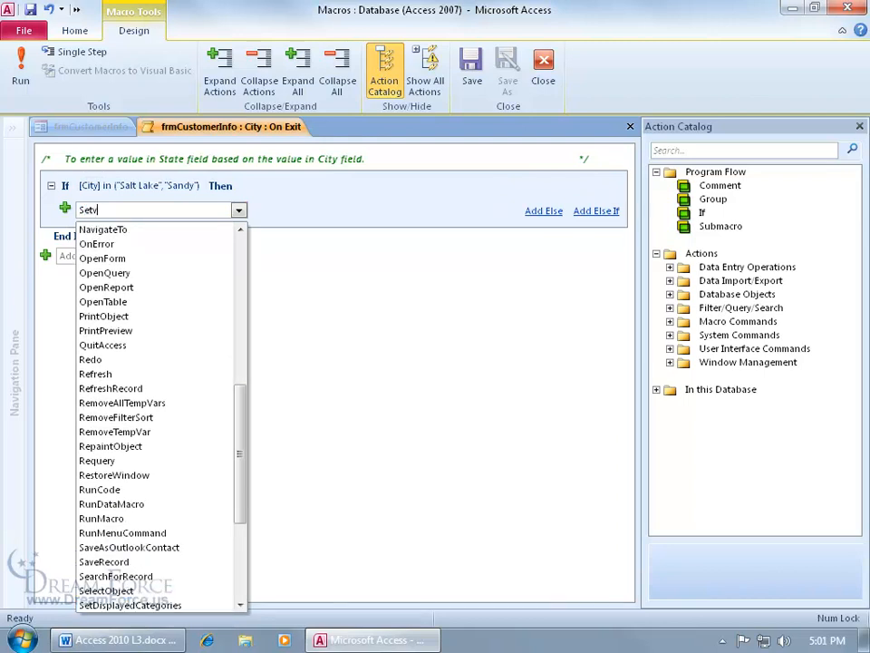
key("BackSpace")
key("BackSpace")
key("BackSpace")
key("BackSpace")
Make all macro actions available and add a SetValue action inside the If block.
left_click(238, 210)
left_click(433, 84)
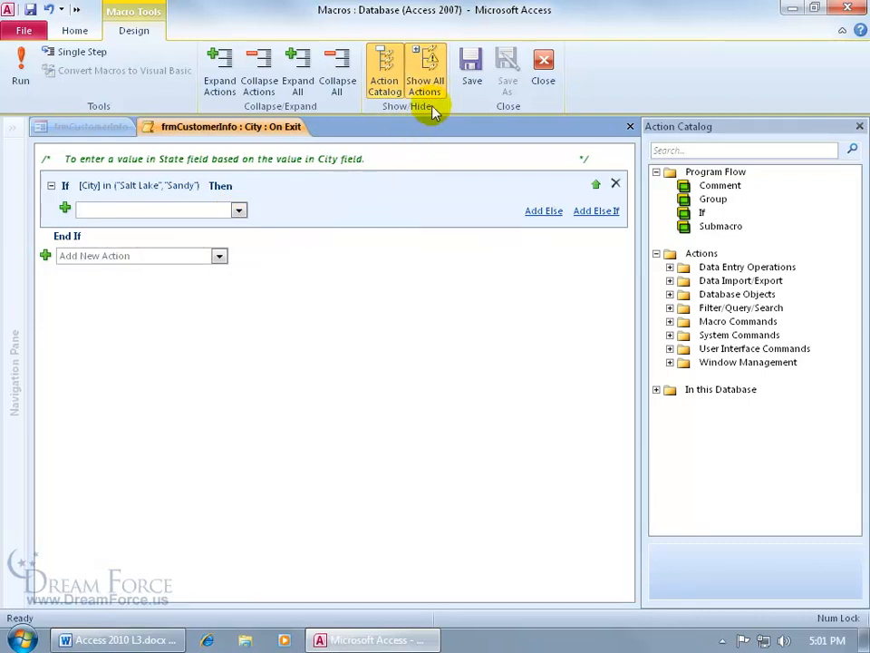
type("SetValue")
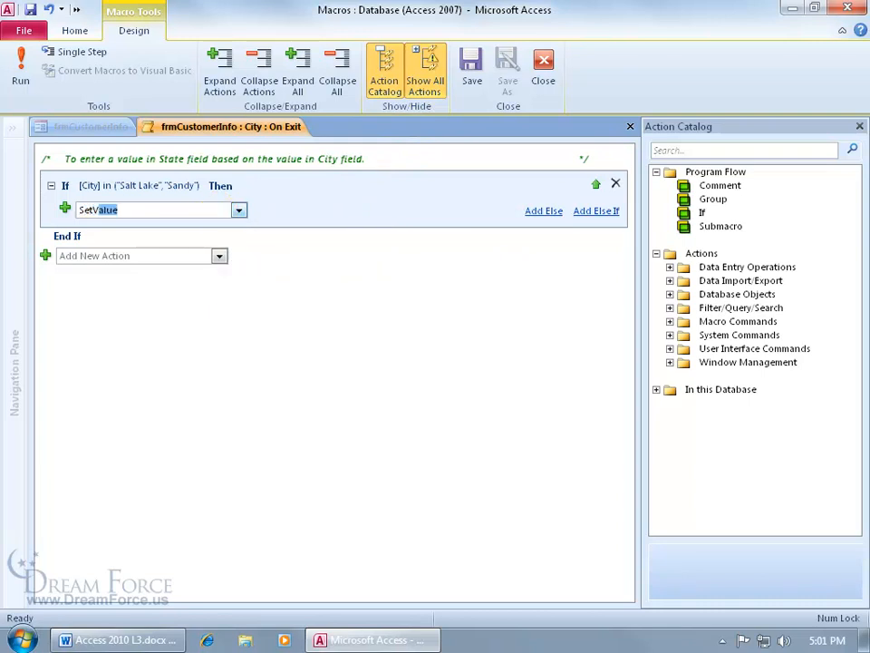
key("Return")
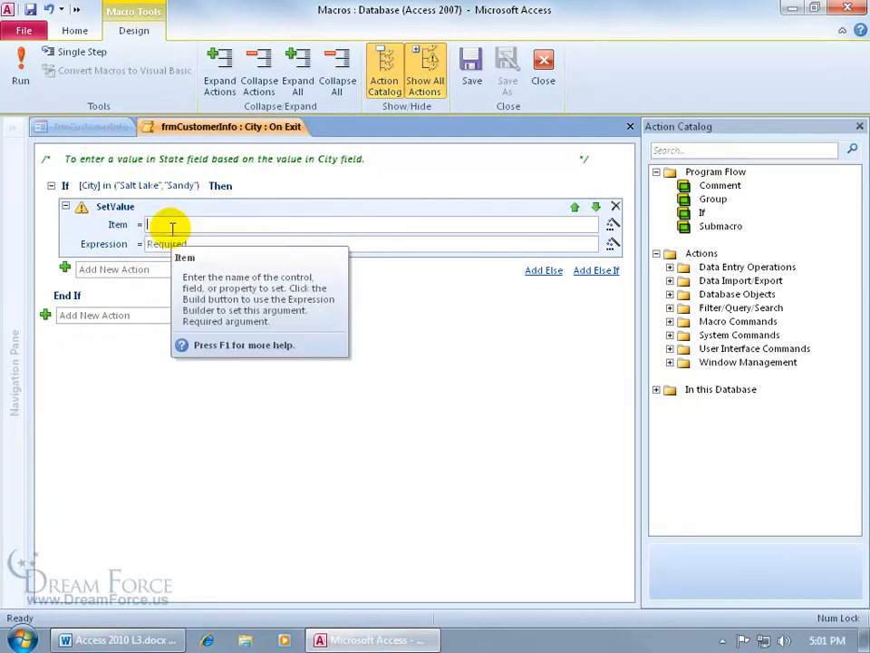
Set the SetValue action's Item to [State] and its Expression to "UT".
type("[")
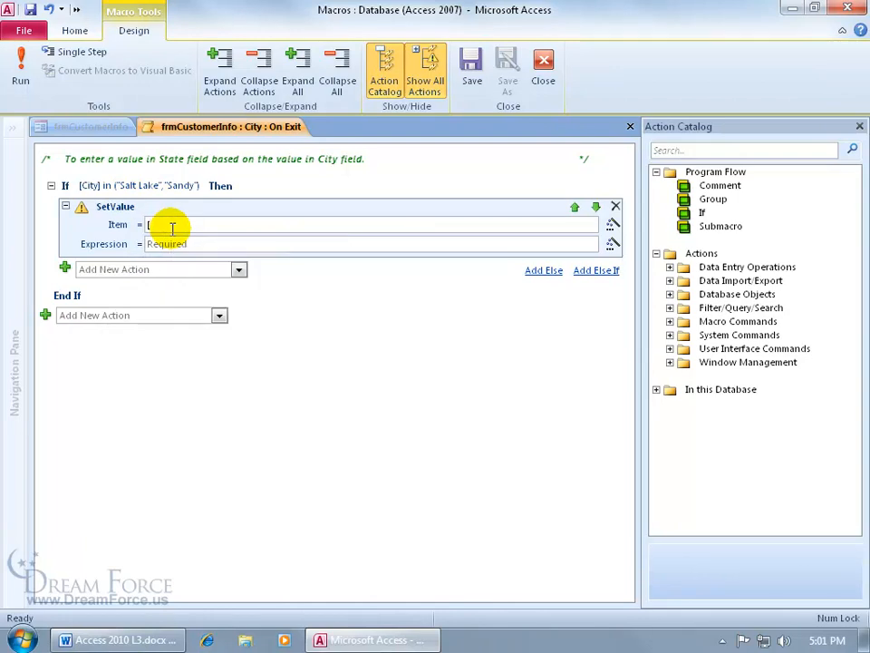
type("State]")
left_click(173, 243)
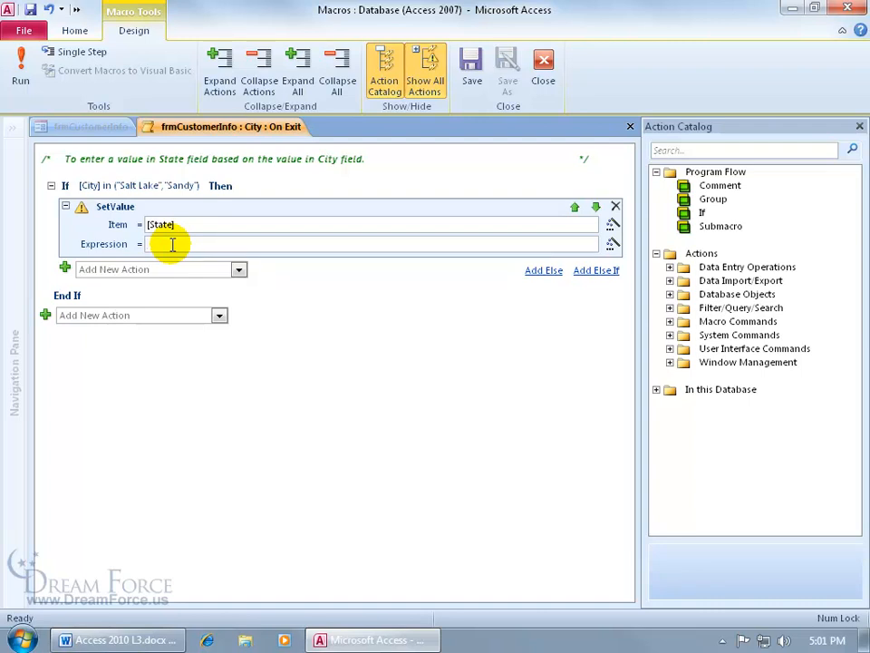
type("\"UT")
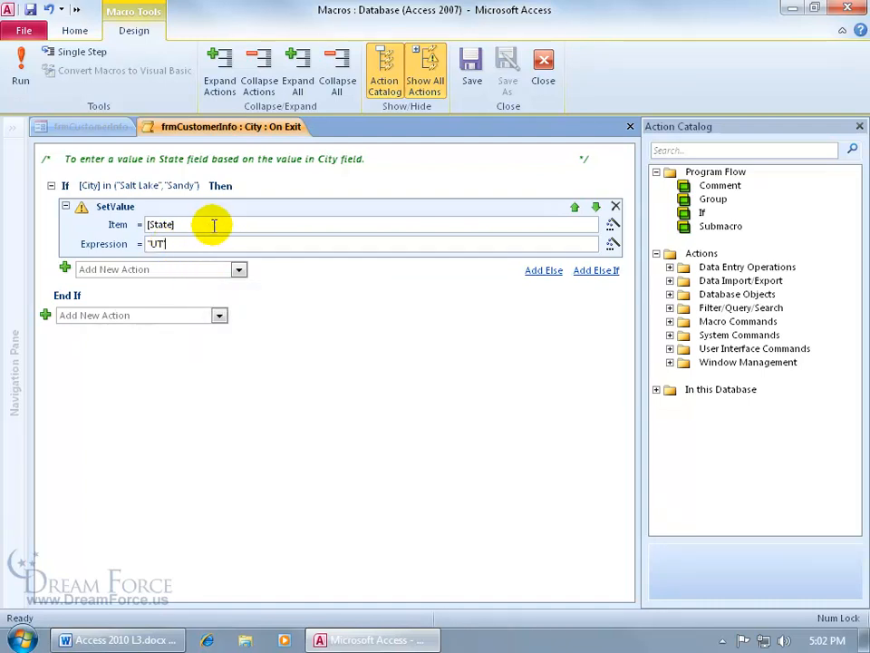
Add the comment "If City is Salt Lake or Sandy, set State to UT" below SetValue inside the If block.
left_click(237, 269)
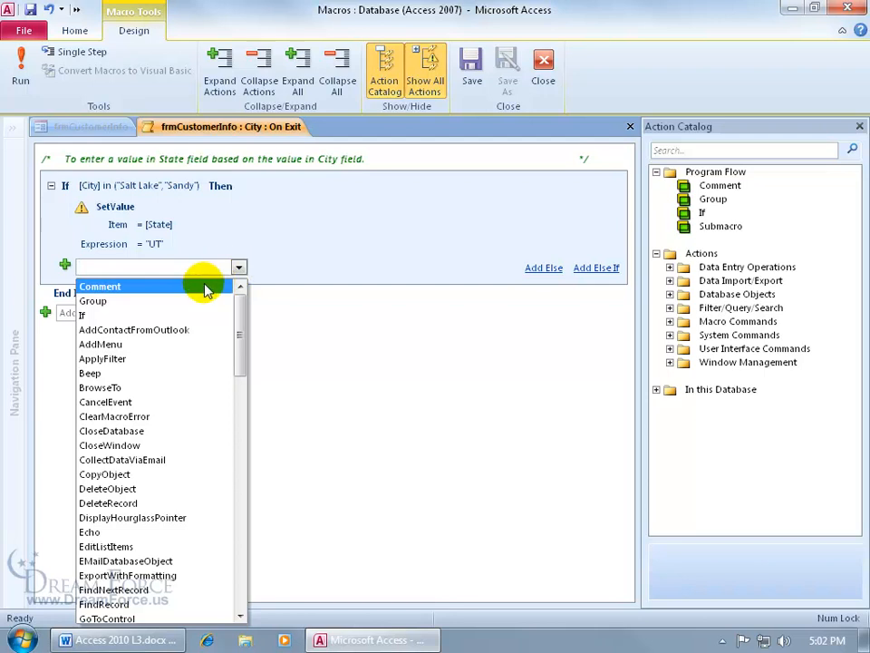
left_click(207, 288)
type("If City is Salt Lake or Sandy, set State to UT")
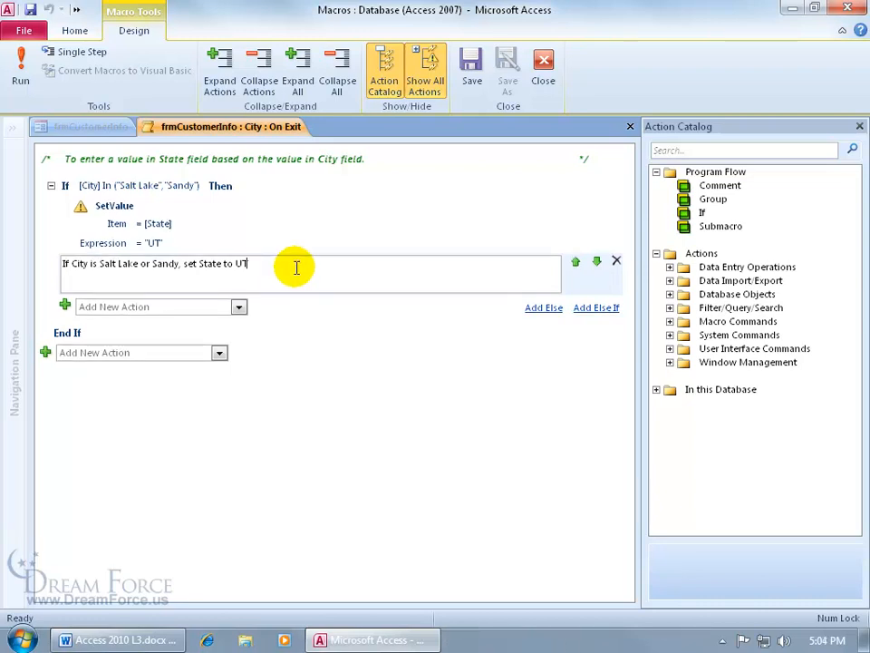
Add a GoToControl action inside the If block with the control name [postal code].
left_click(237, 307)
type("GoToControl")
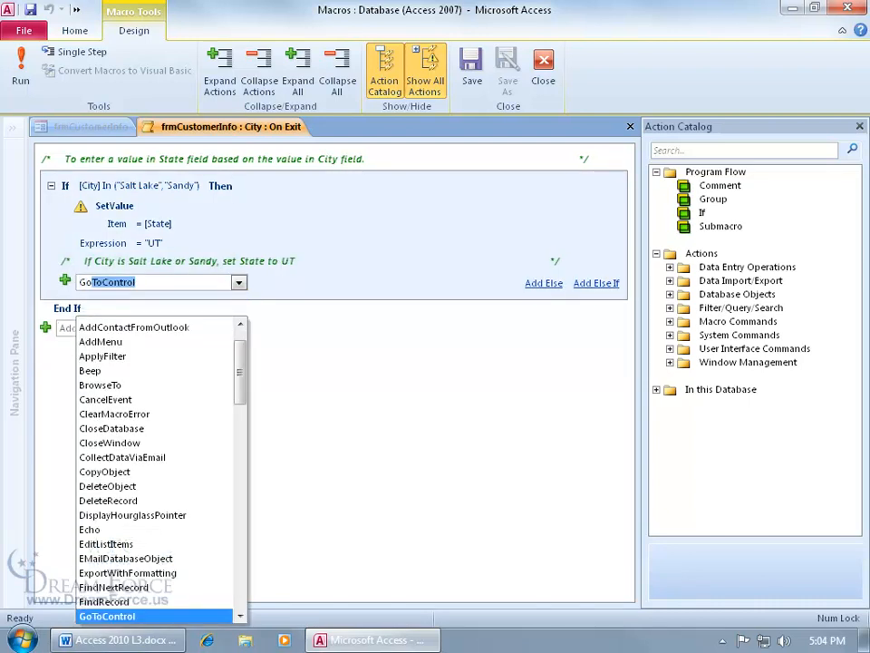
key("Return")
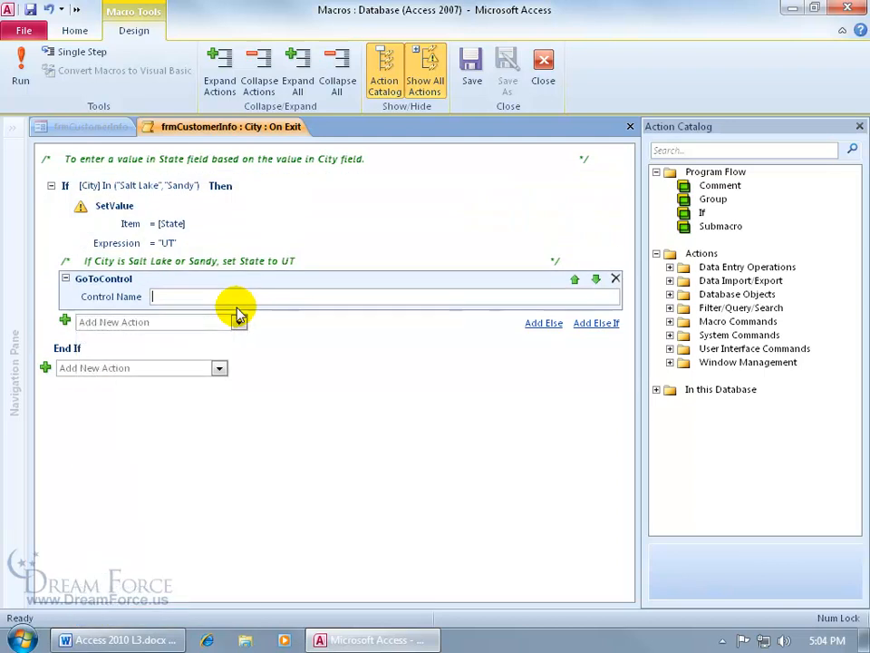
left_click(234, 297)
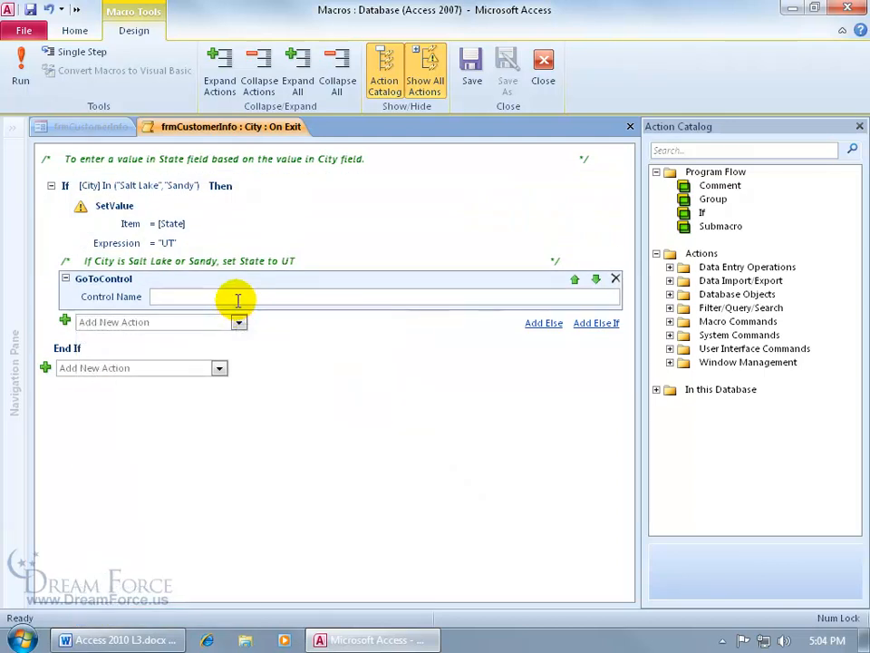
type("[")
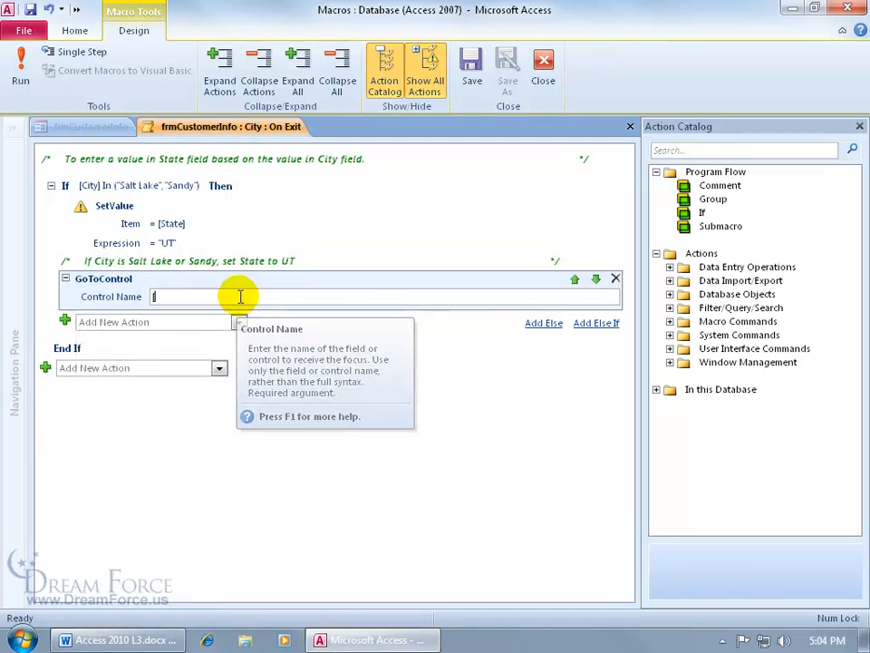
type("Postal code")
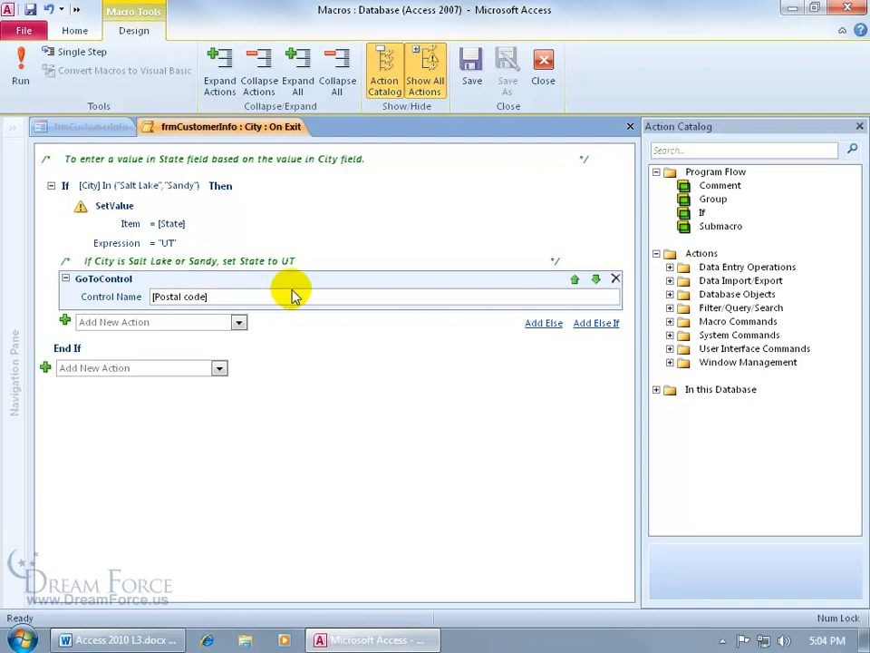
left_click_drag(160, 296, 155, 297)
type("p")
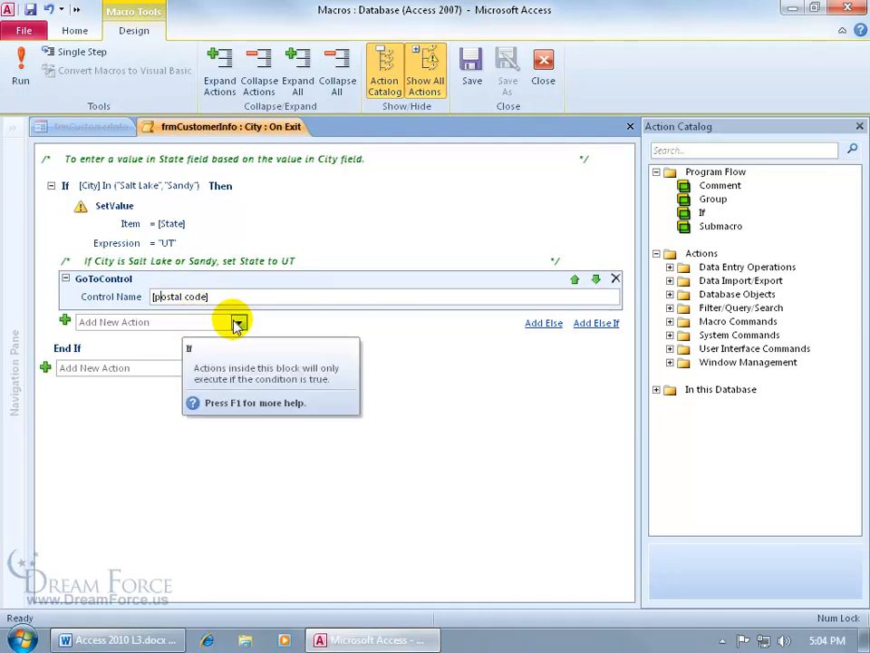
Add the comment "Go to the PostalCode field" below GoToControl, and save and close the macro.
left_click(238, 323)
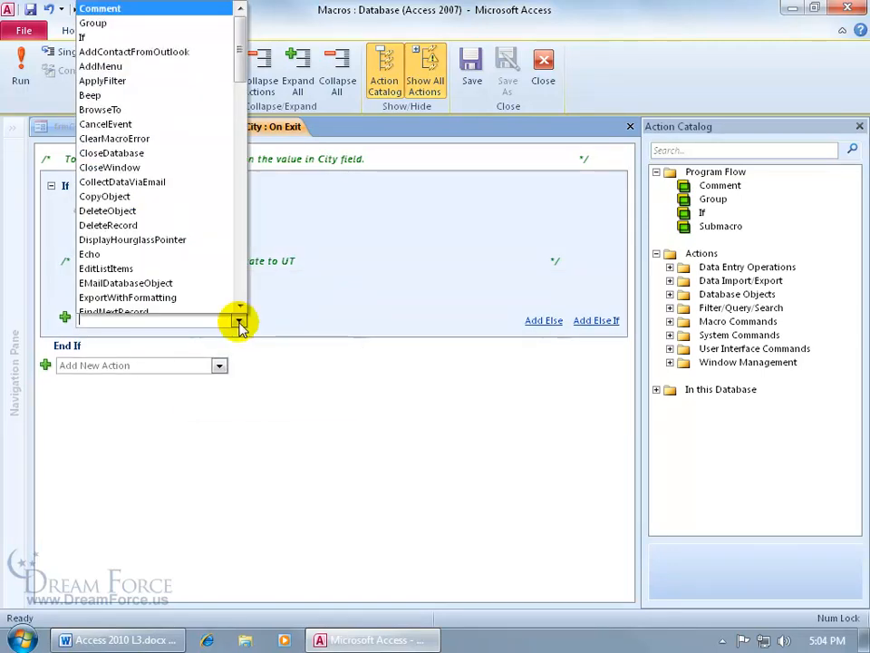
left_click(195, 11)
type("Go to the PostalCode field")
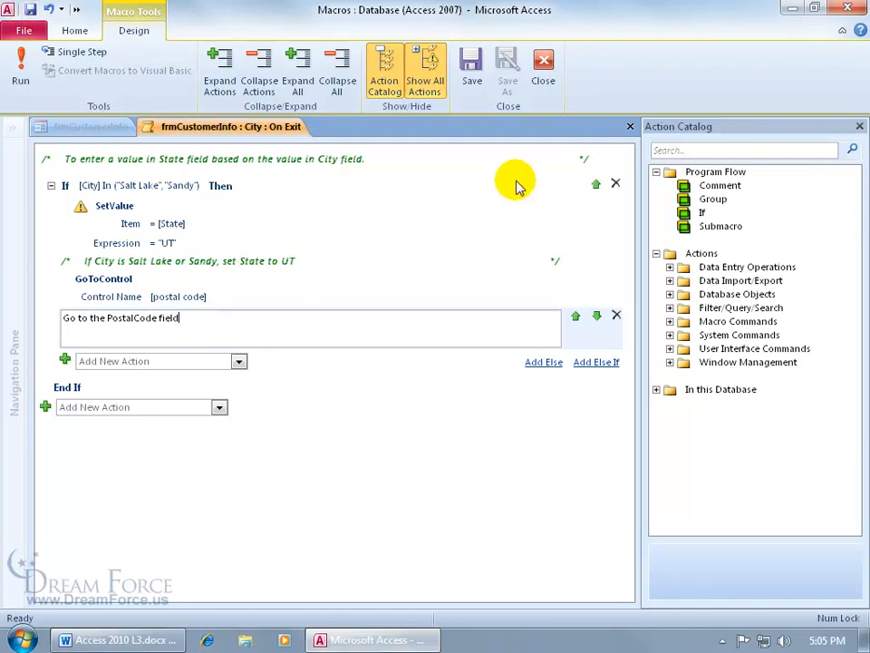
left_click(632, 127)
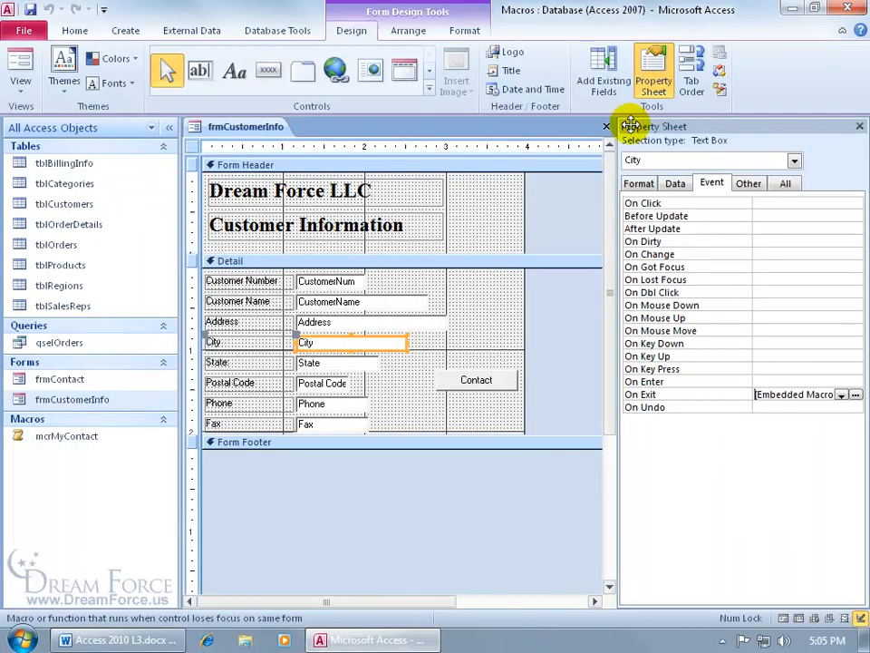
Close the City field's property sheet and show the customer form in Form view at the last existing customer record.
left_click(859, 126)
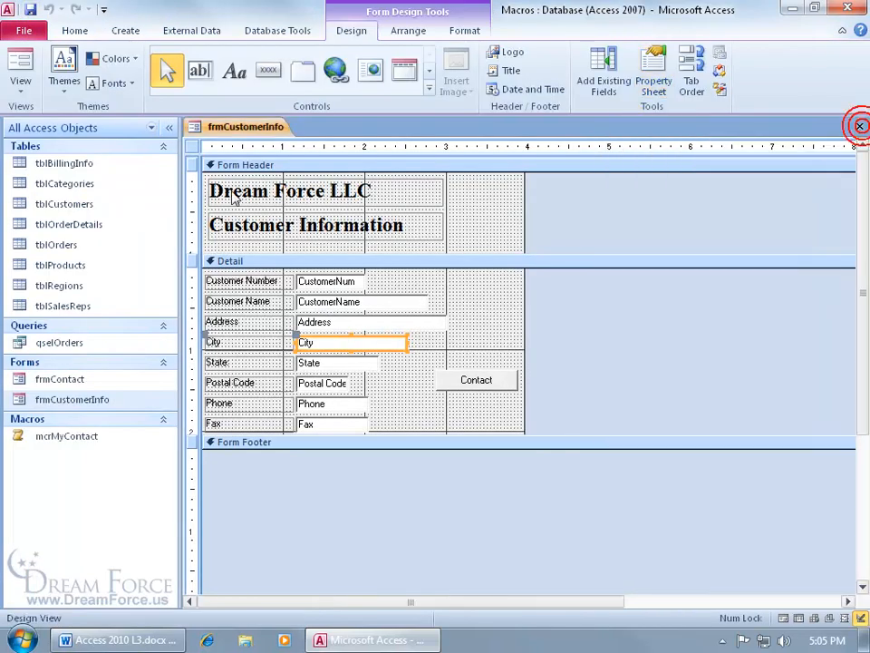
right_click(234, 133)
left_click(266, 198)
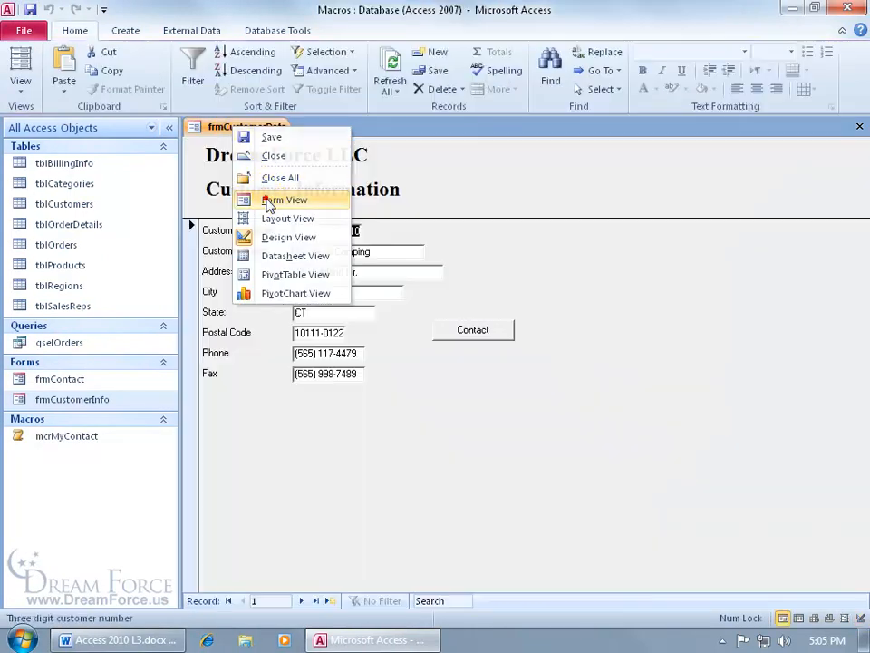
left_click(328, 601)
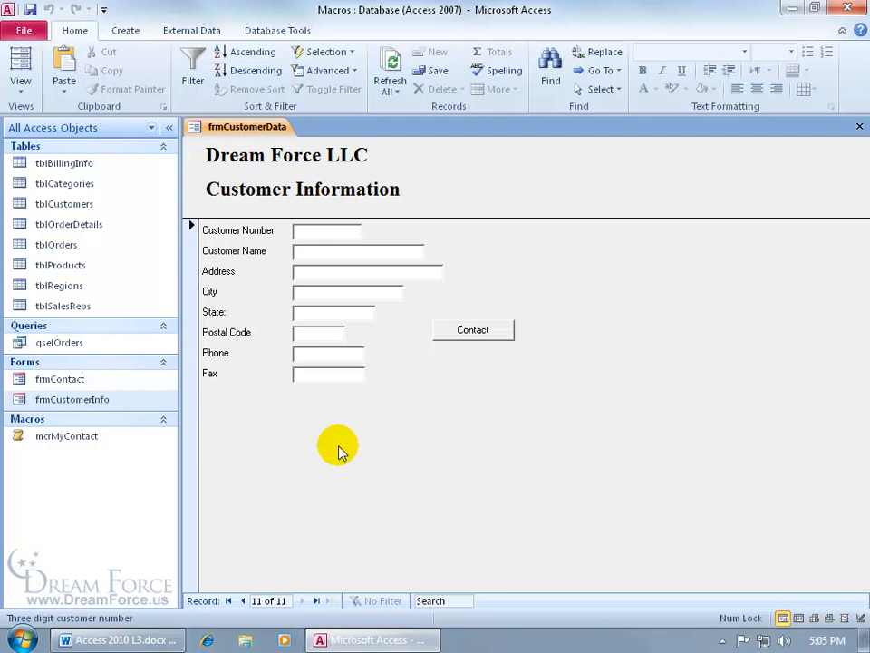
left_click(243, 601)
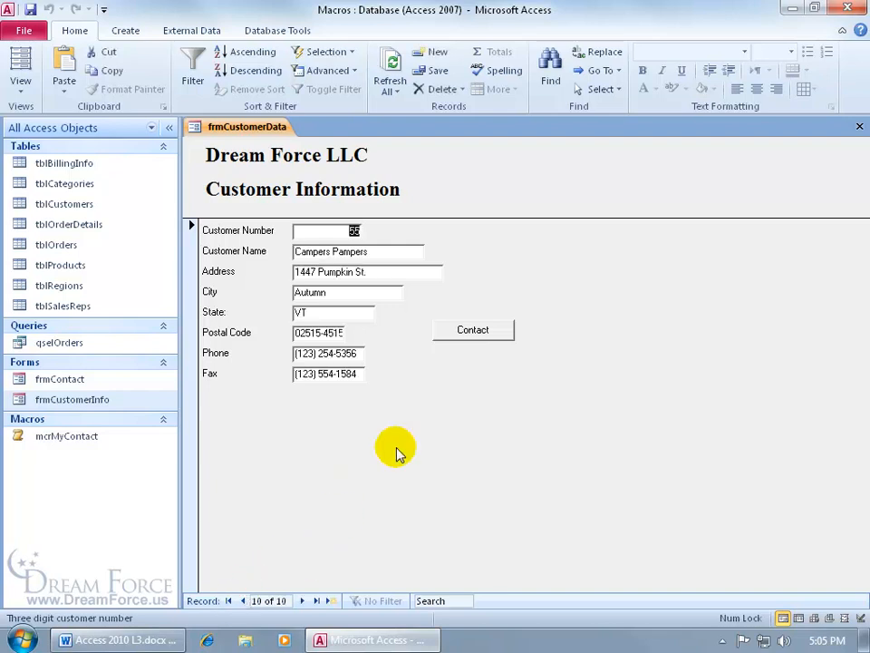
Test the City field's exit macro by changing the record's city to sandy and leaving the field.
left_click(345, 293)
double_click(344, 294)
type("sandy")
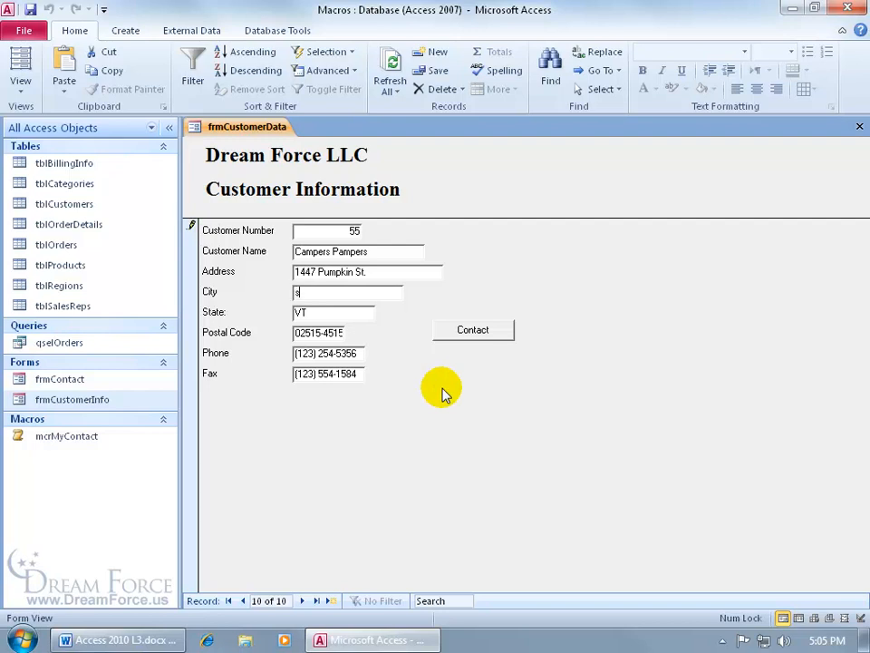
key("Tab")
type("UT")
key("Tab")
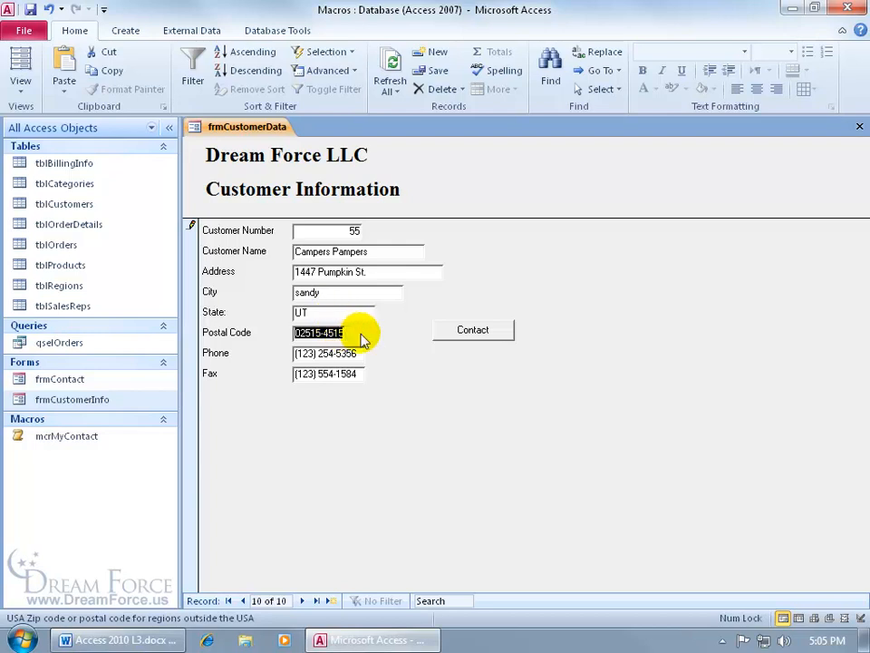
key("Escape")
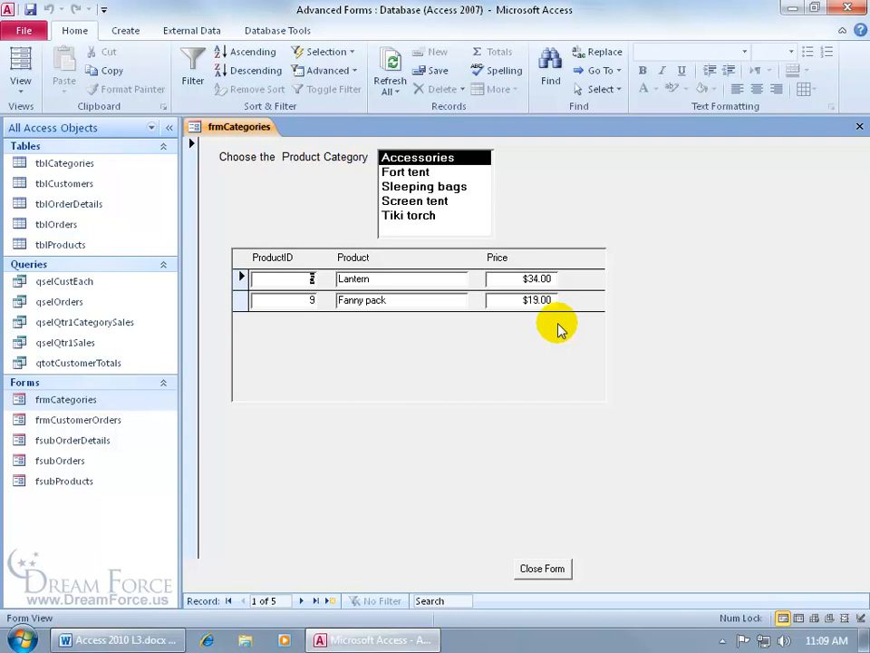
Switch frmCategories to Design view and open the conditional formatting rules for the subform's Price text box.
right_click(667, 263)
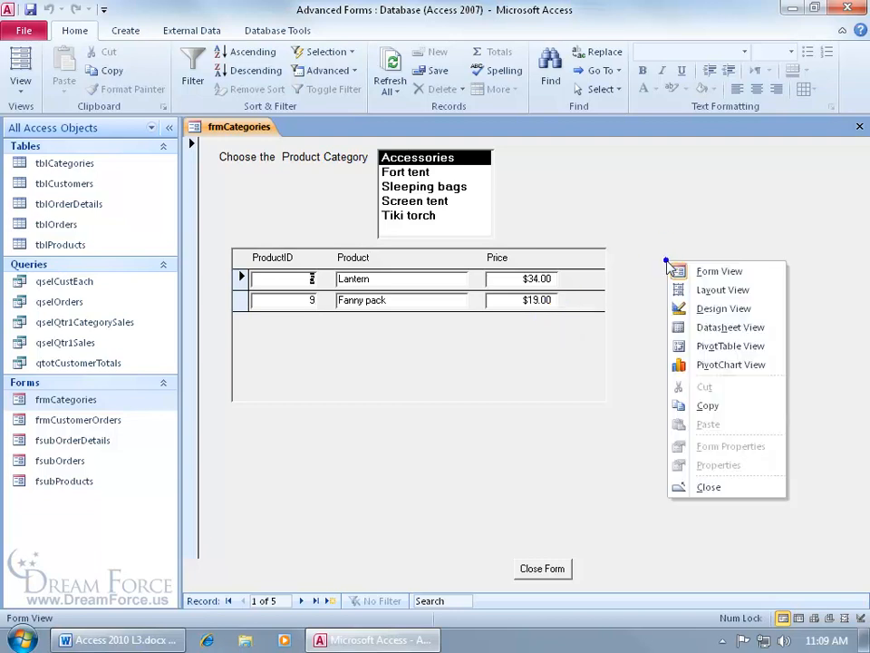
left_click(696, 309)
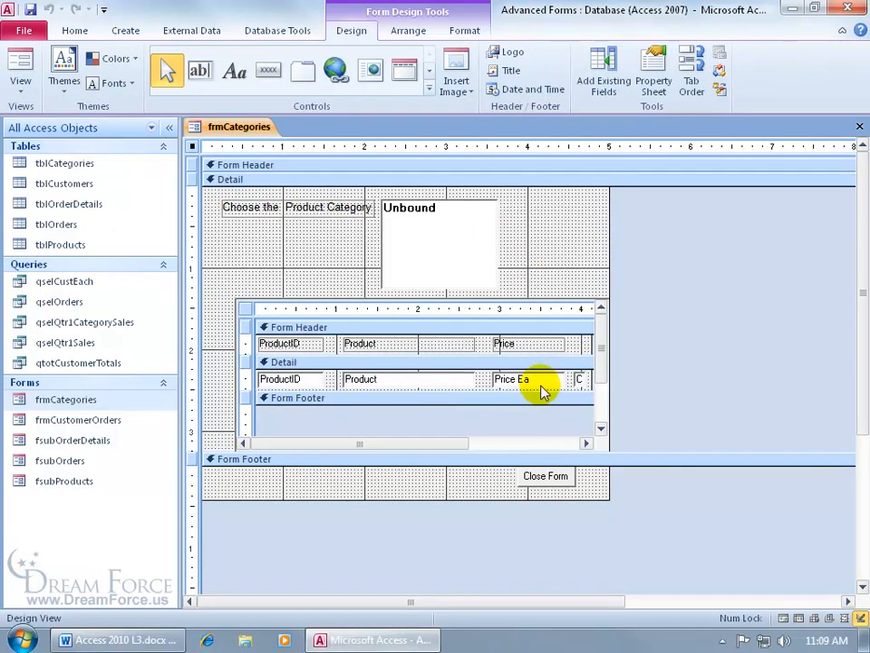
left_click(535, 388)
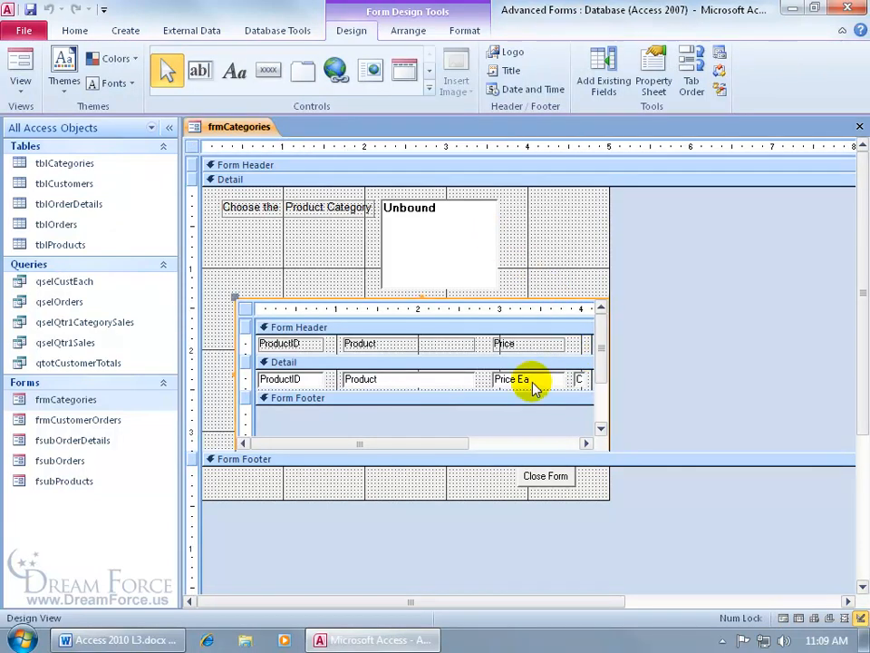
left_click(534, 377)
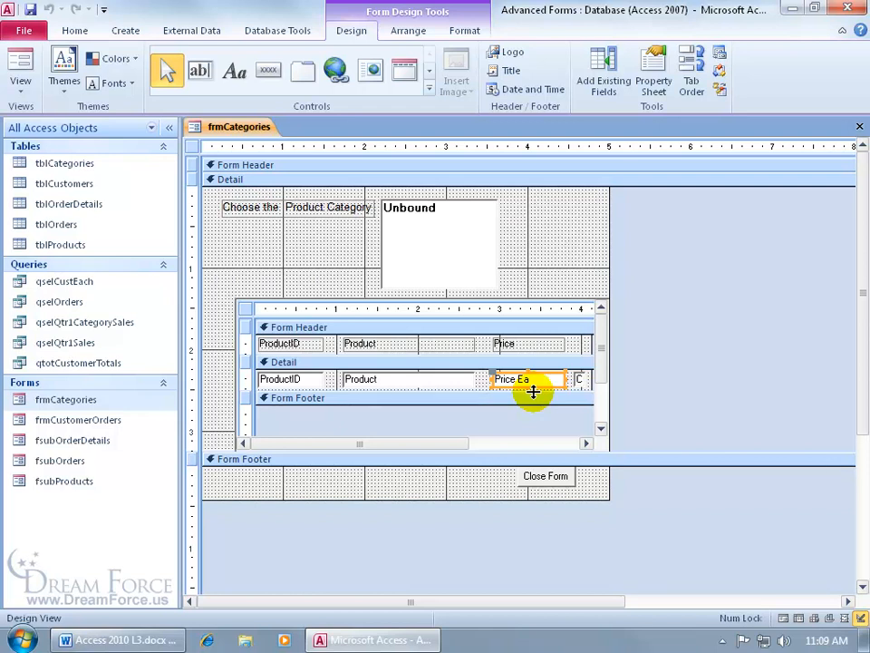
left_click(465, 30)
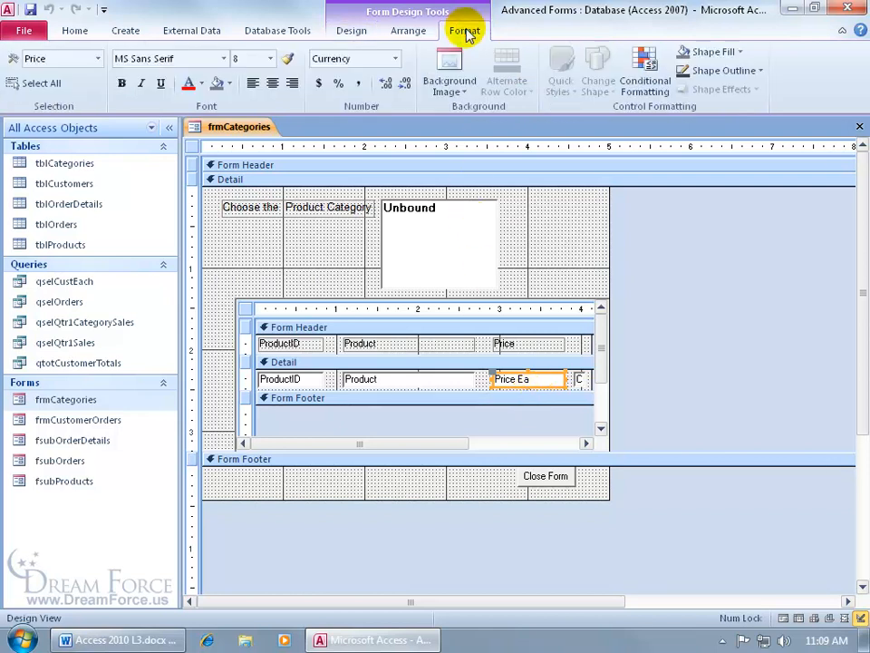
left_click(633, 87)
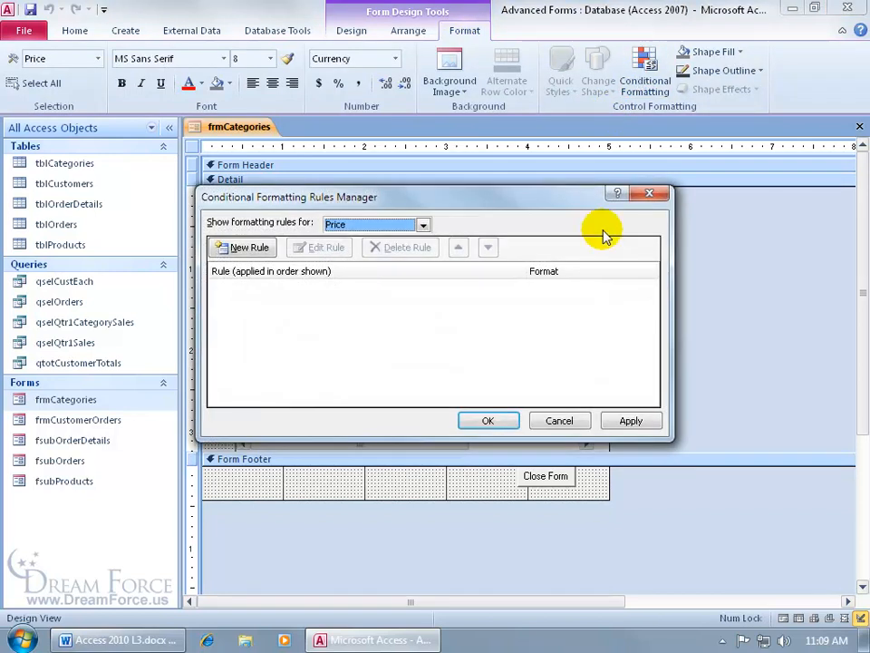
Add a Price formatting rule for field values less than or equal to 25.
left_click(245, 246)
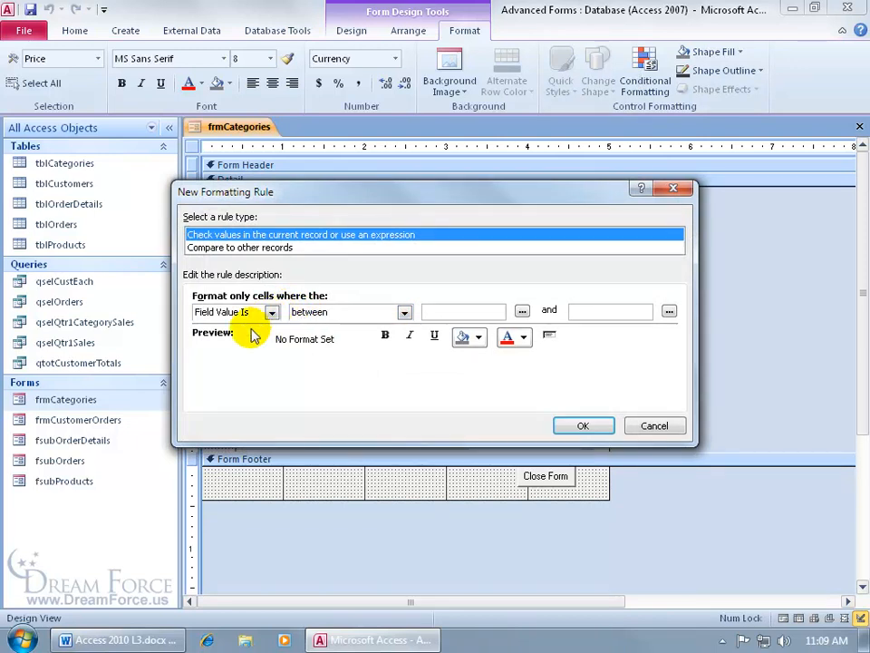
left_click(403, 312)
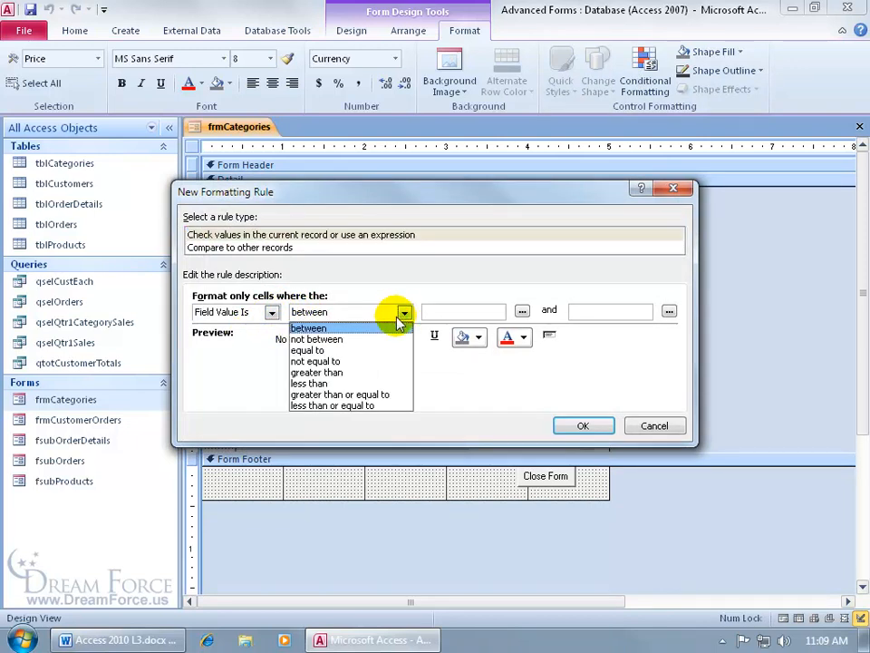
left_click(381, 408)
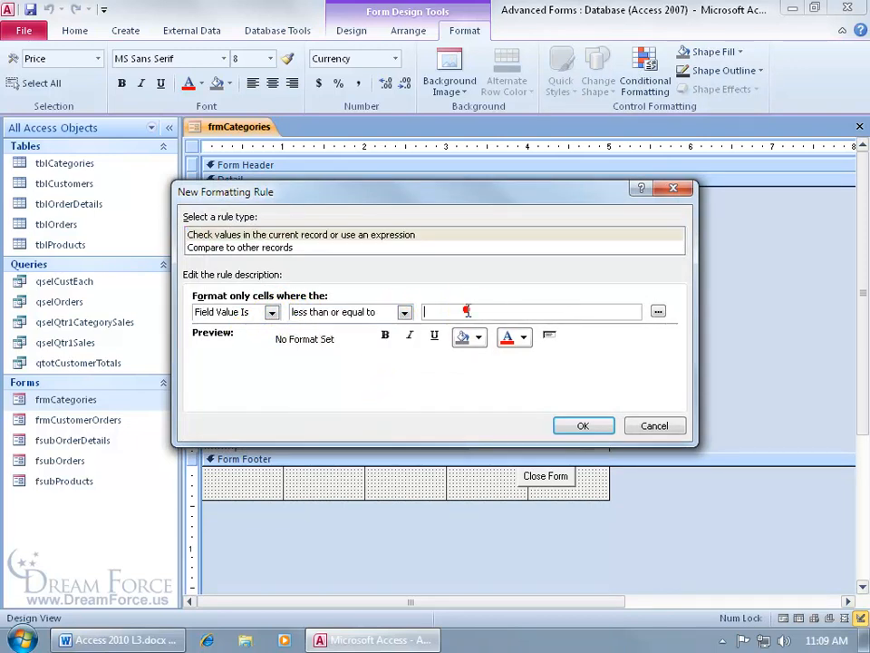
left_click(468, 311)
type("25")
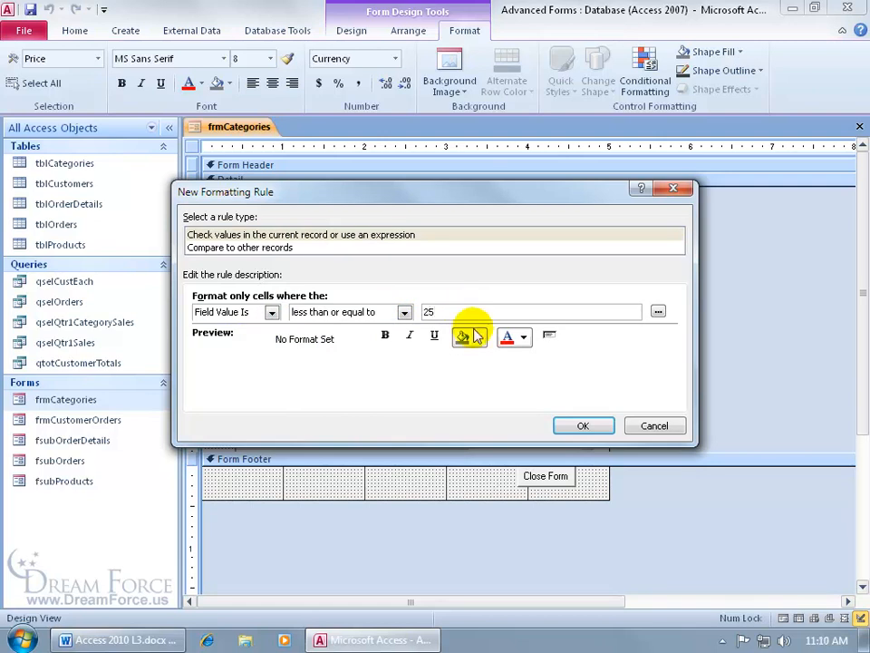
Give the Price rule a bold red font, apply it, and show frmCategories in Form view.
left_click(524, 337)
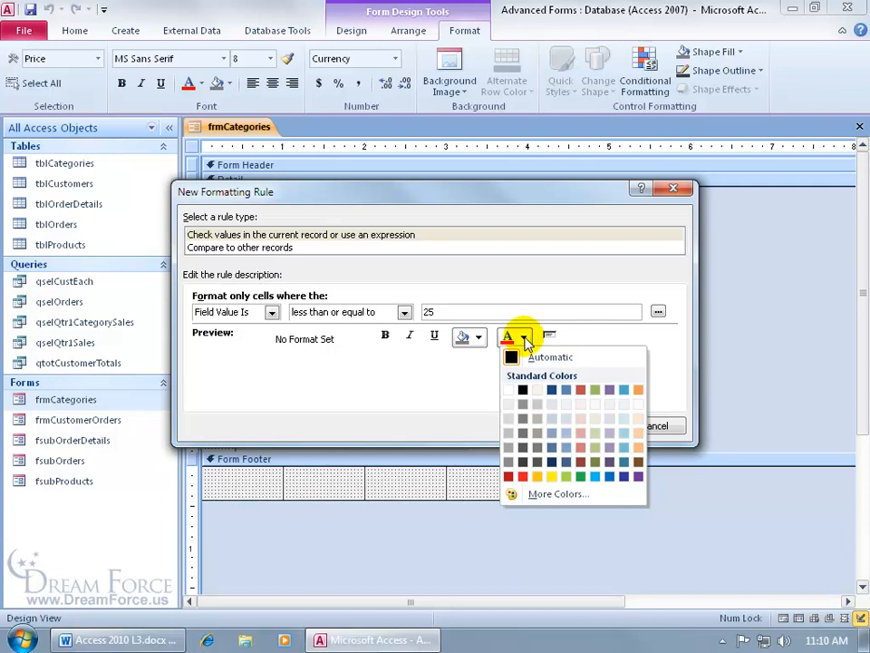
left_click(511, 475)
left_click(386, 336)
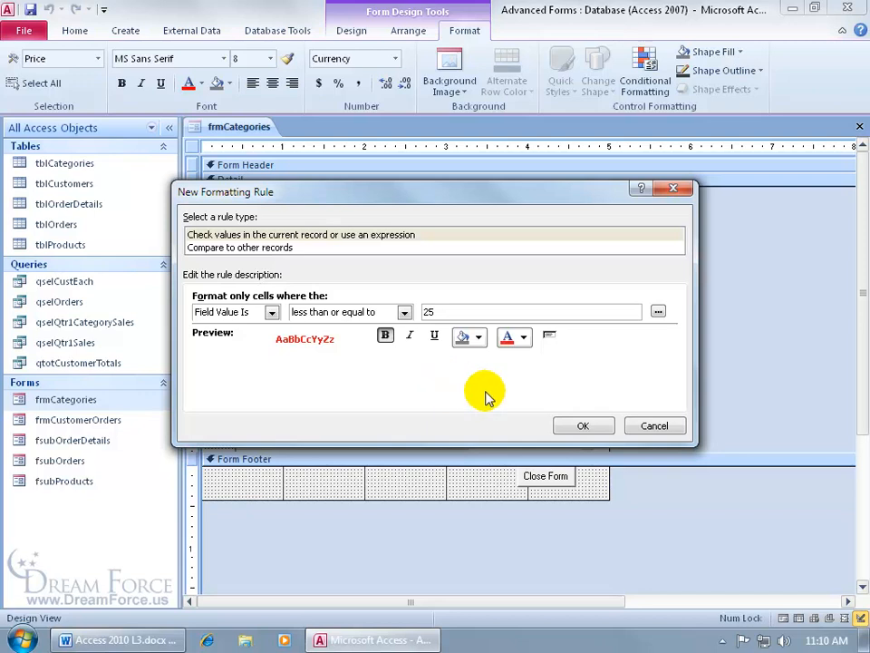
left_click(584, 425)
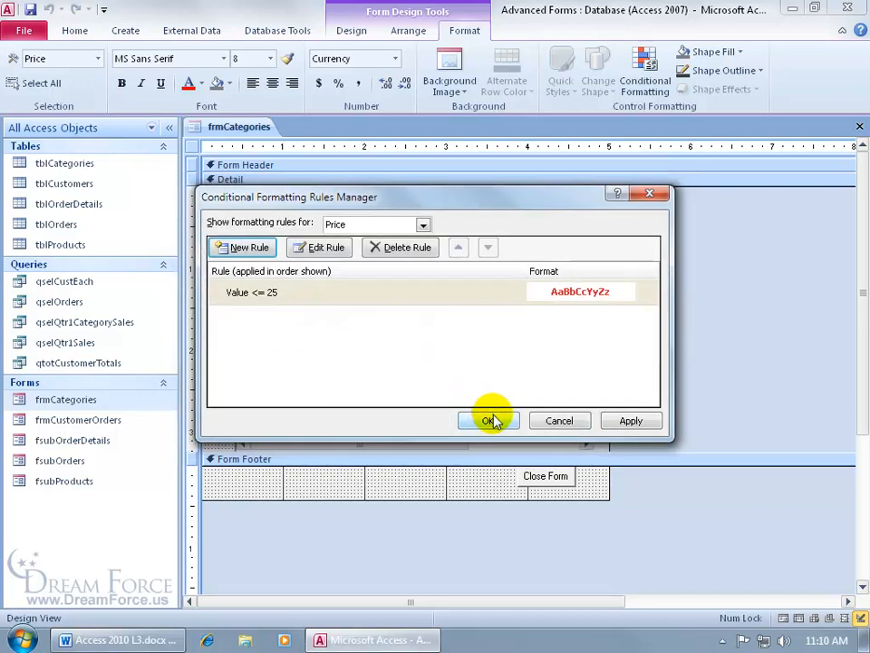
left_click(492, 418)
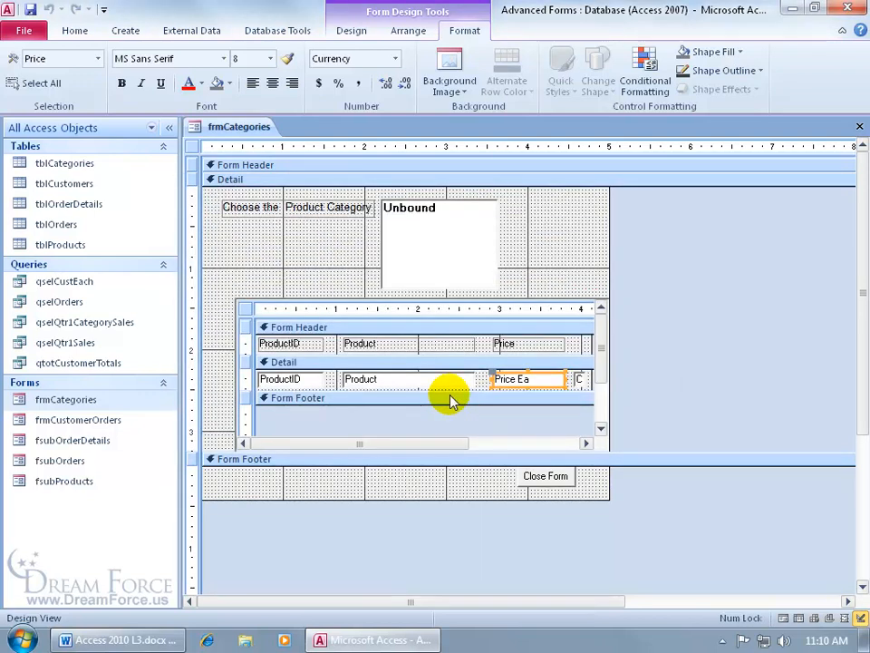
right_click(239, 128)
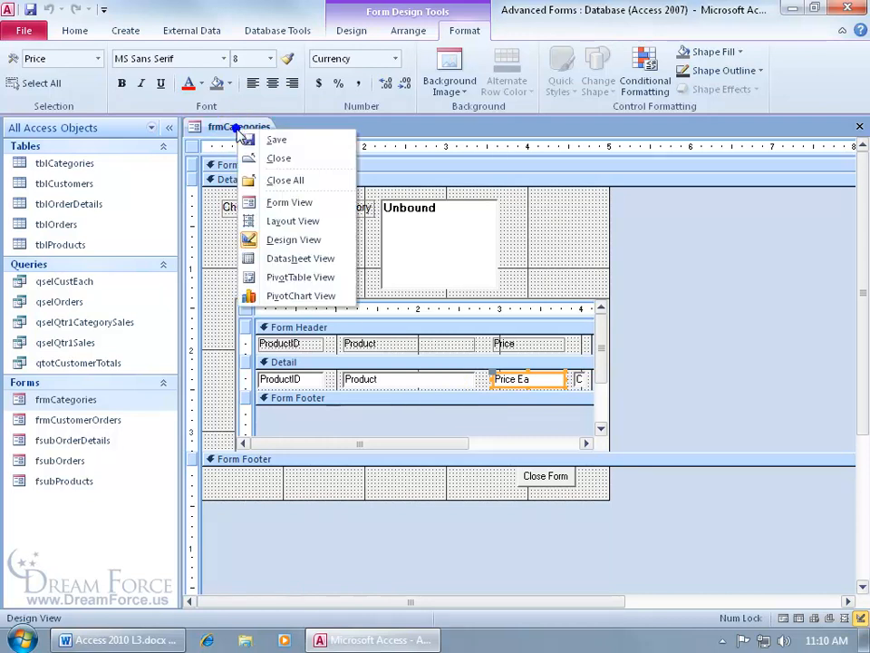
left_click(277, 203)
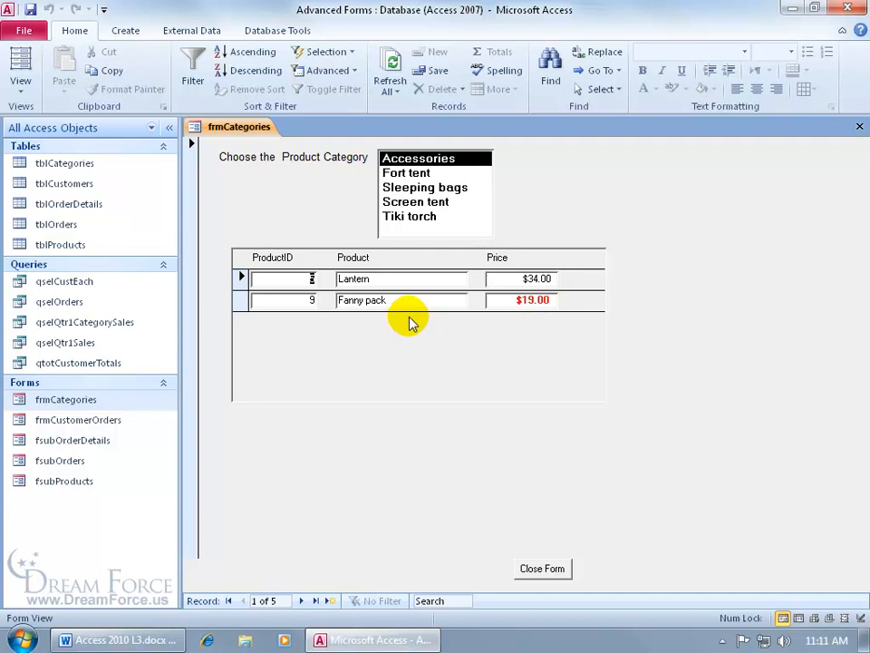
Return frmCategories to Design view and start a new conditional formatting rule for the subform's Product text box.
right_click(641, 214)
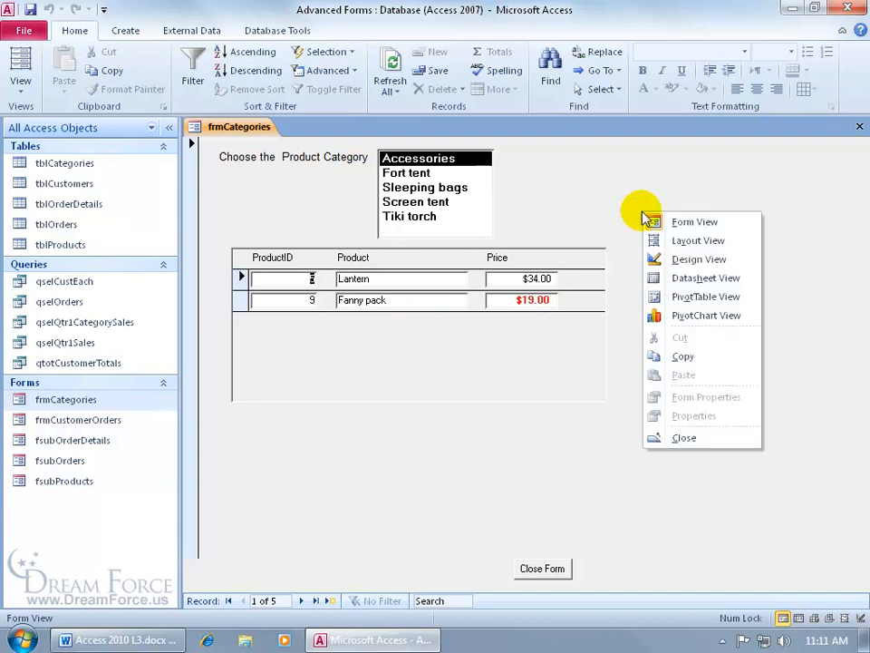
left_click(674, 260)
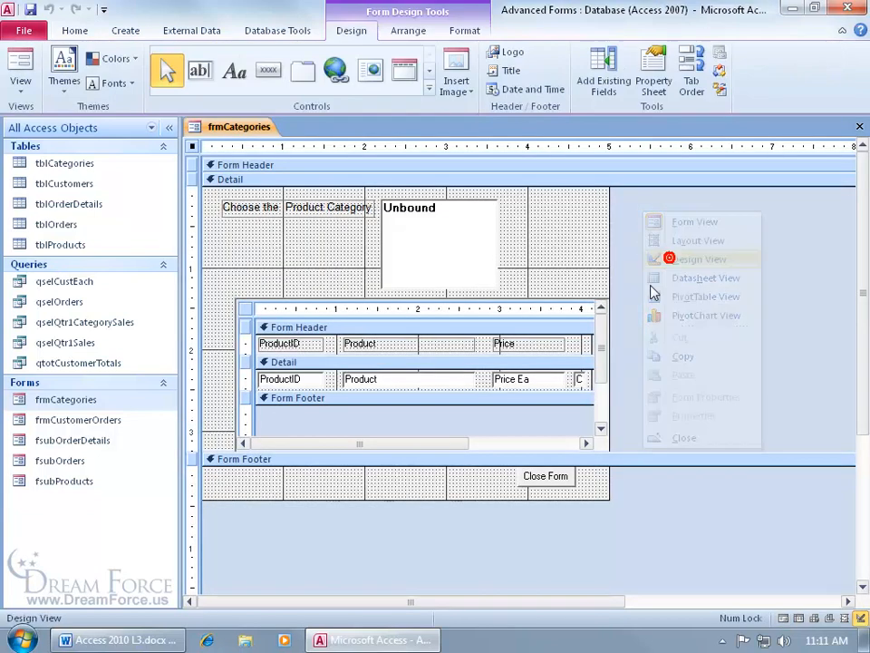
left_click(415, 379)
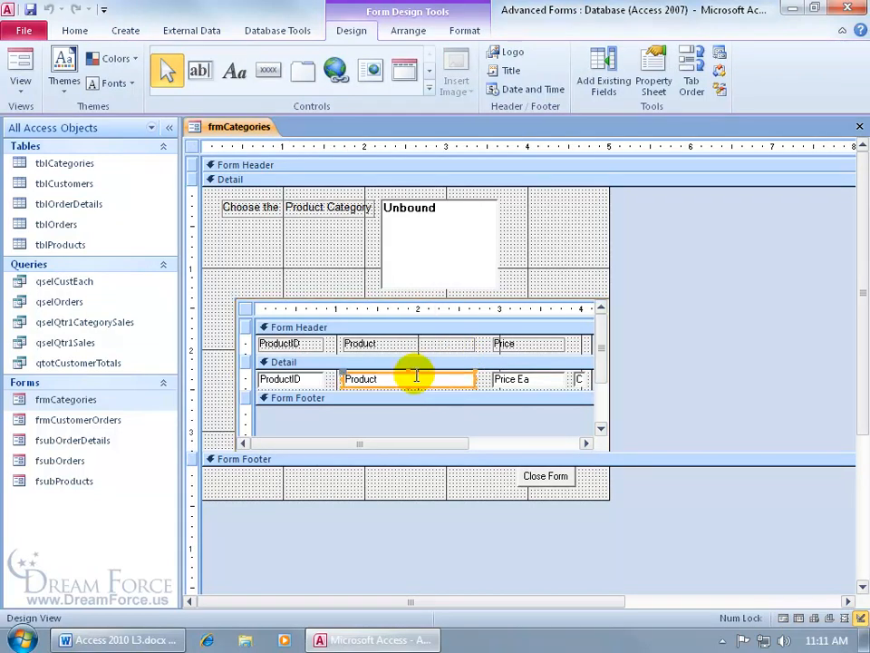
left_click(464, 29)
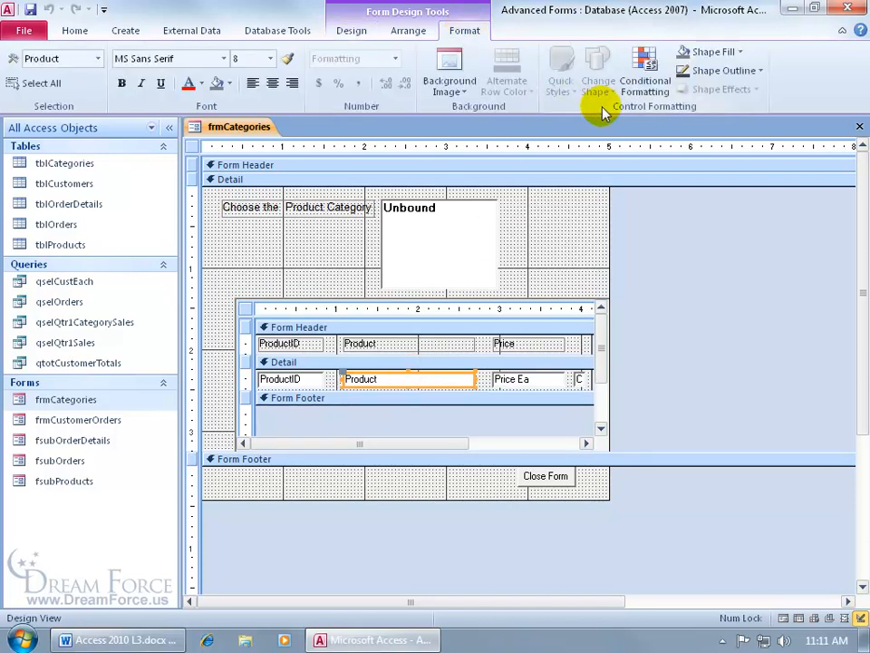
left_click(632, 89)
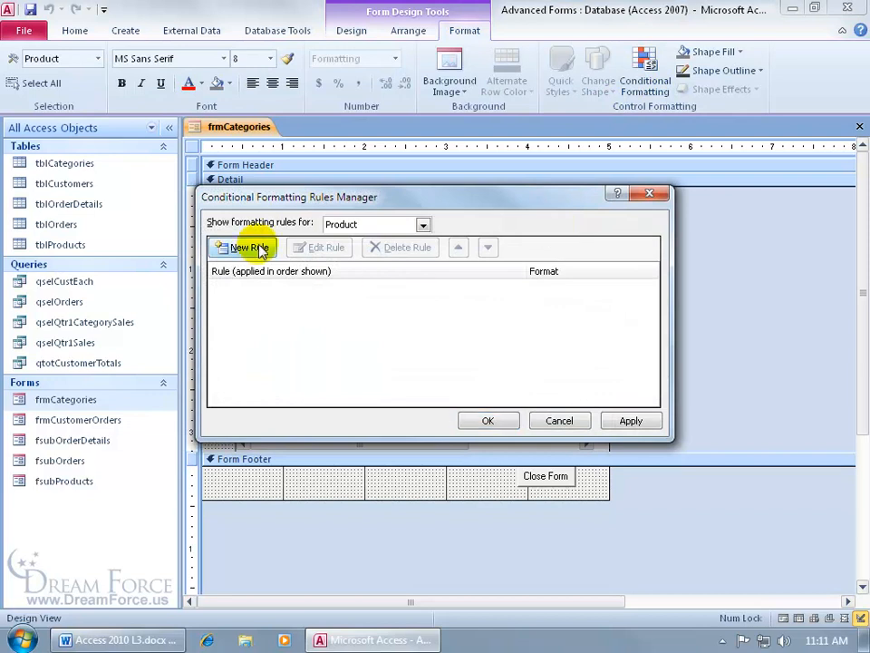
left_click(274, 248)
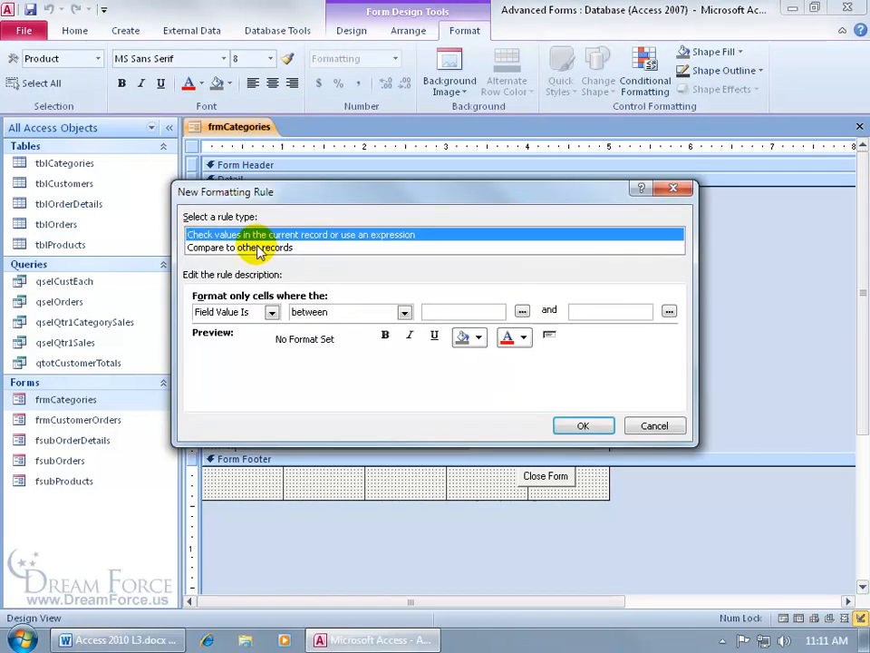
left_click(272, 312)
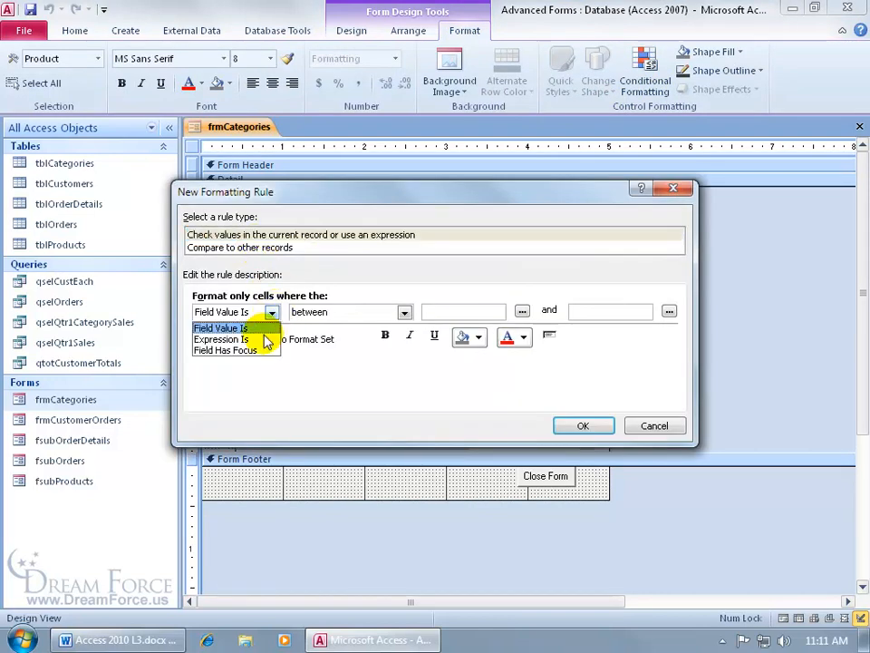
Base the new formatting rule on the expression [Forms]![frmCategories]![fsubProducts]![Price ea]<=25.
left_click(262, 340)
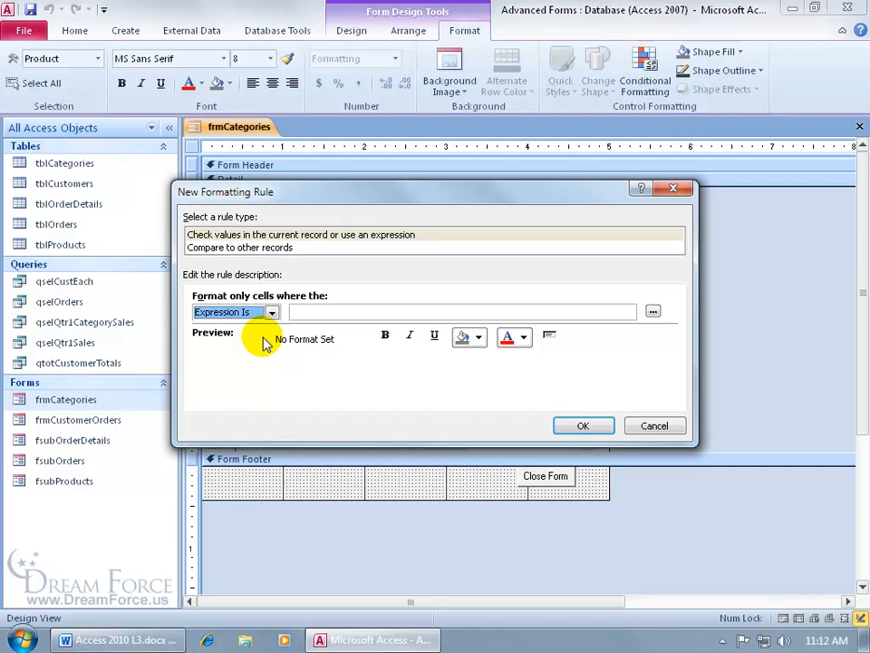
left_click(558, 311)
type("[Forms]![frmCategories]![fsubProducts]![Price ea]<=25")
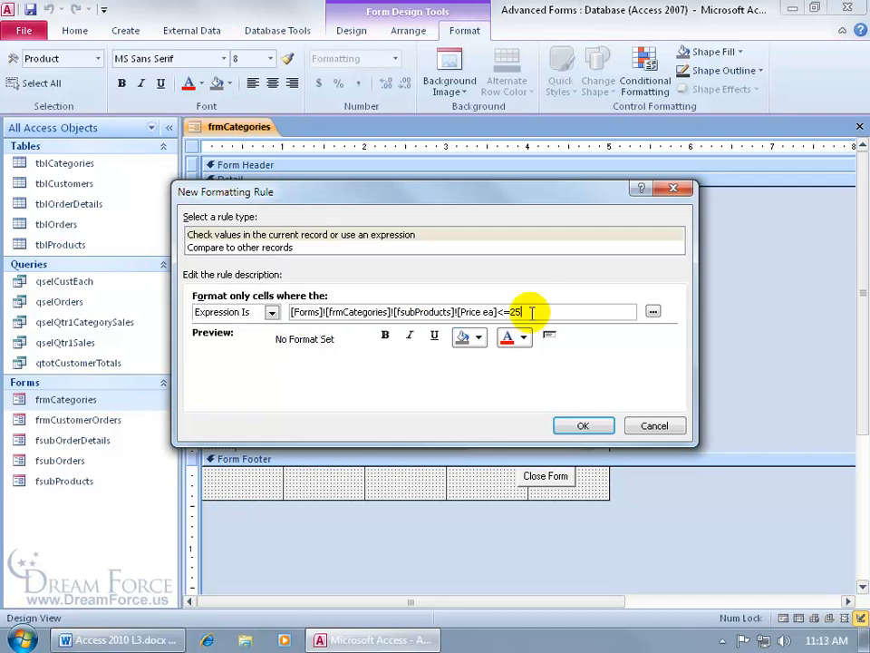
double_click(306, 313)
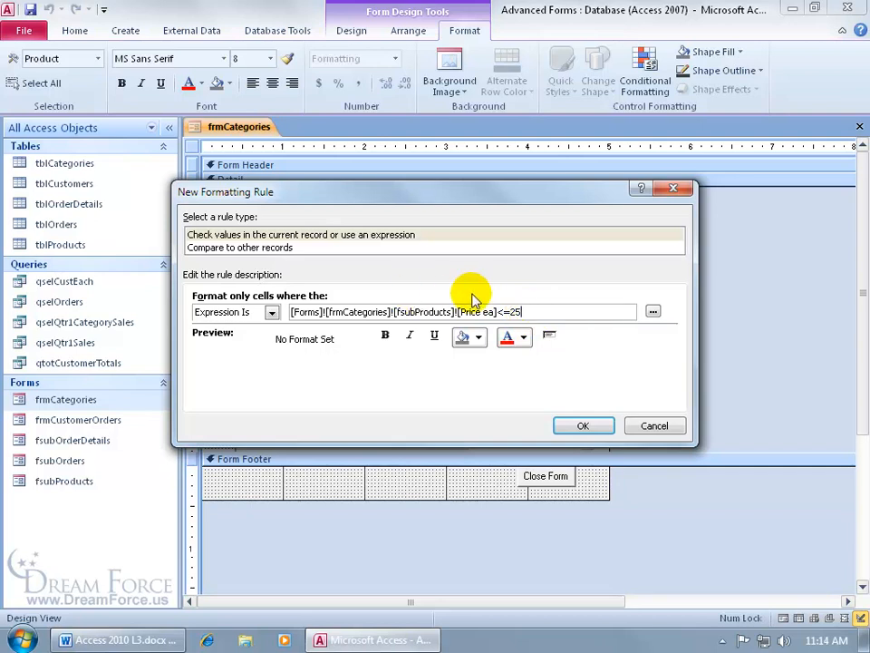
Give the rule red, bold, italic text and apply it to the Product field.
left_click(522, 338)
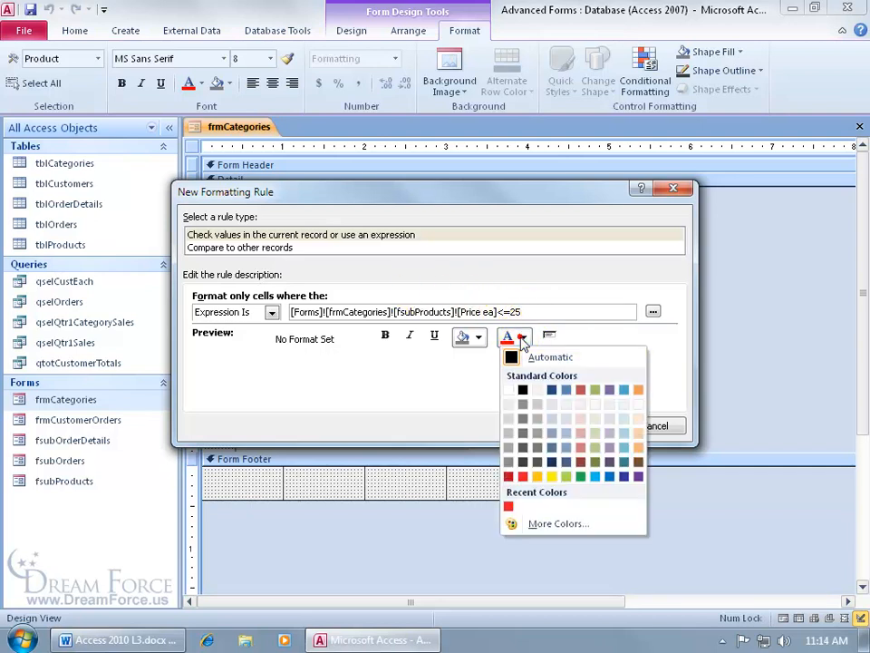
left_click(511, 505)
left_click(386, 335)
left_click(409, 335)
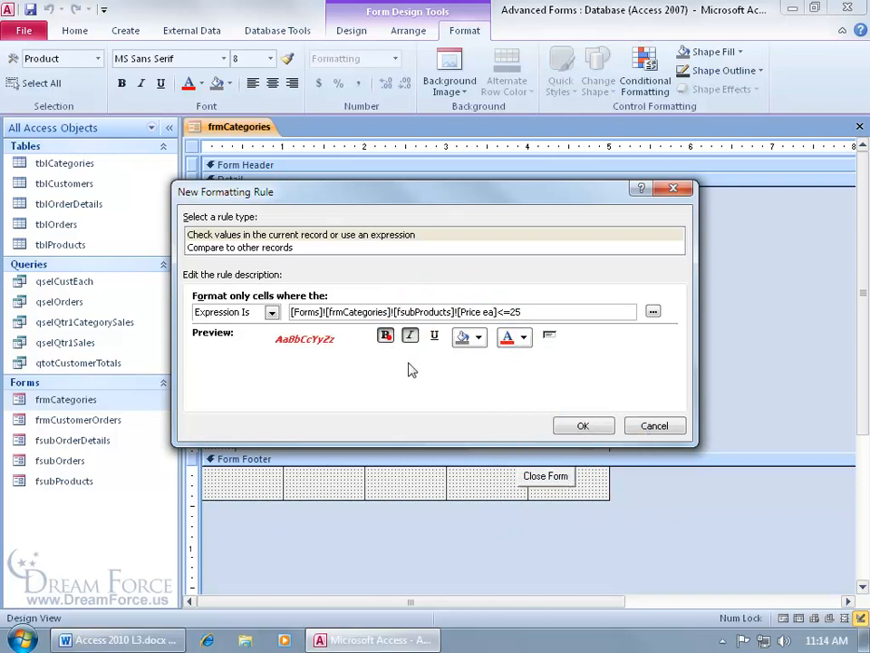
left_click(583, 425)
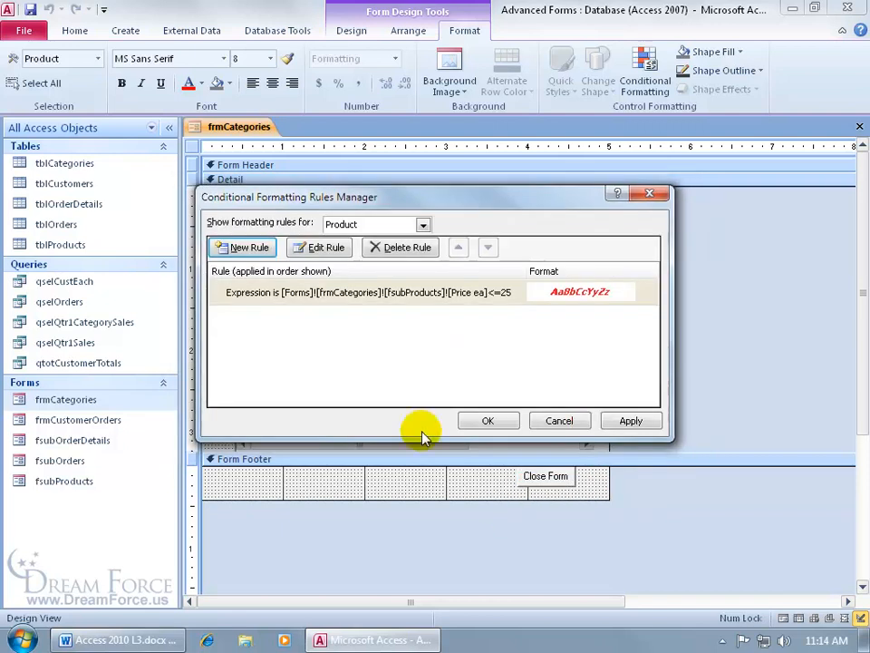
left_click(488, 420)
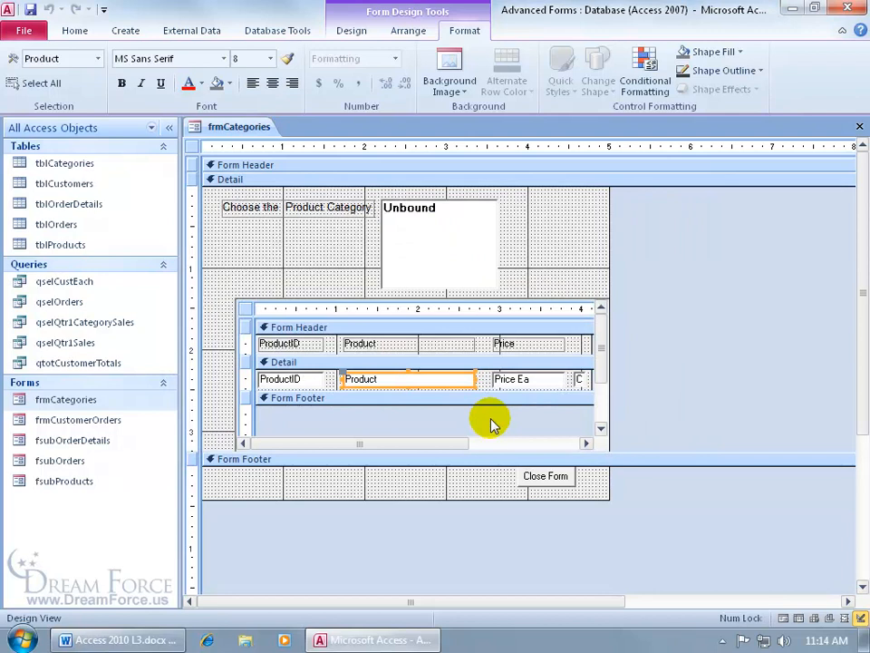
View frmCategories in Form View and check the conditional formatting of the products in each category.
right_click(255, 127)
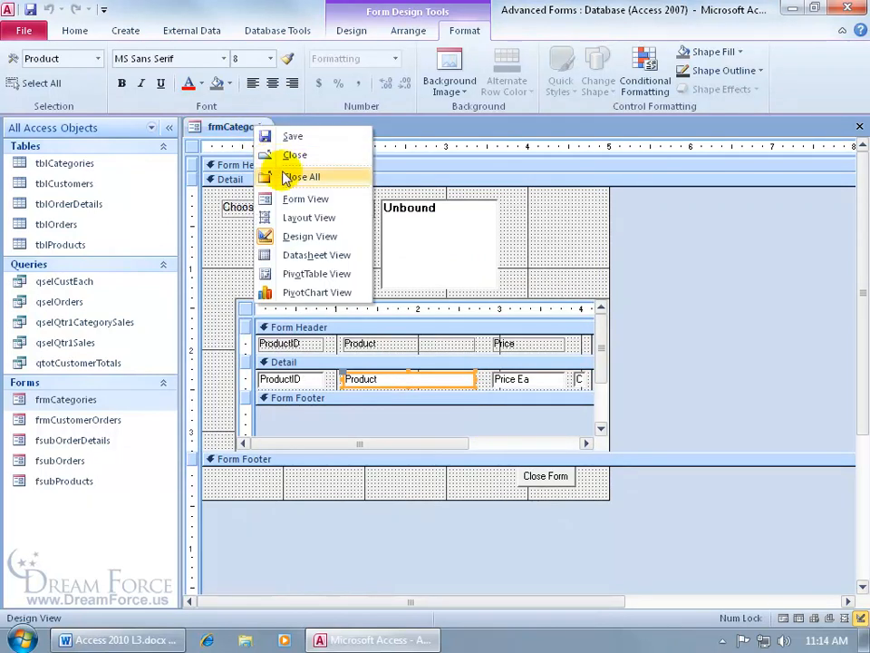
left_click(299, 201)
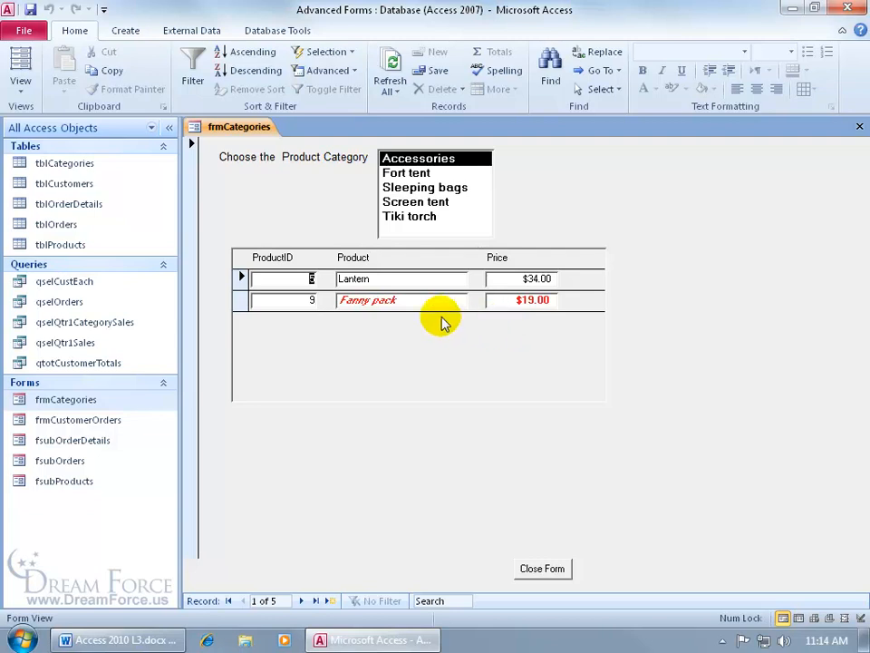
left_click(302, 601)
left_click(305, 601)
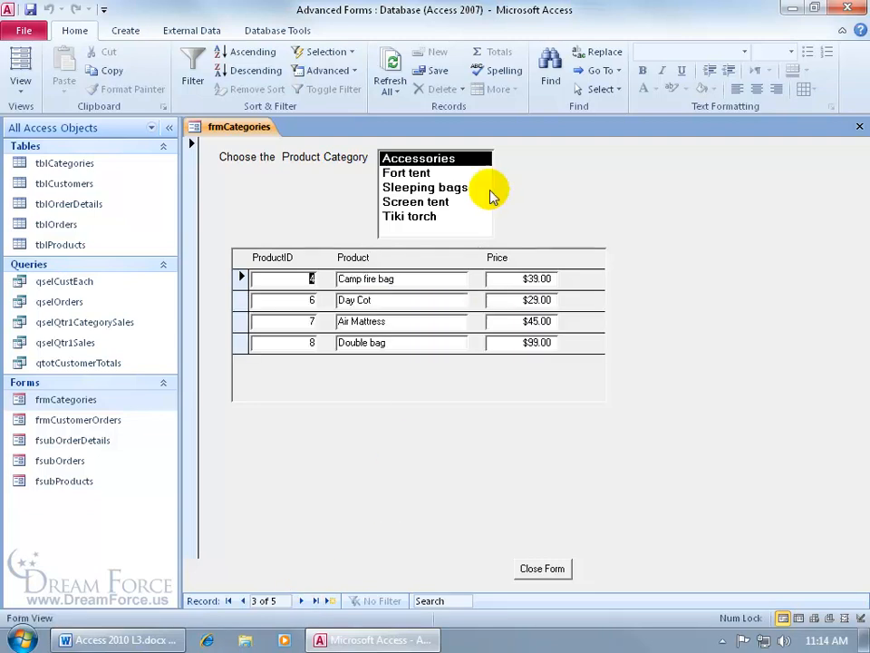
left_click(423, 173)
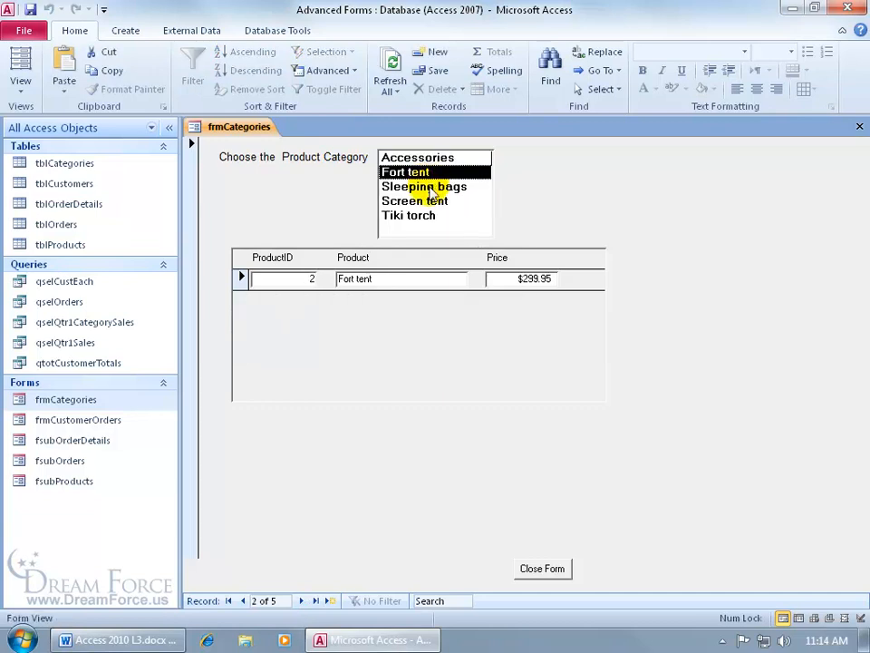
left_click(432, 187)
left_click(428, 201)
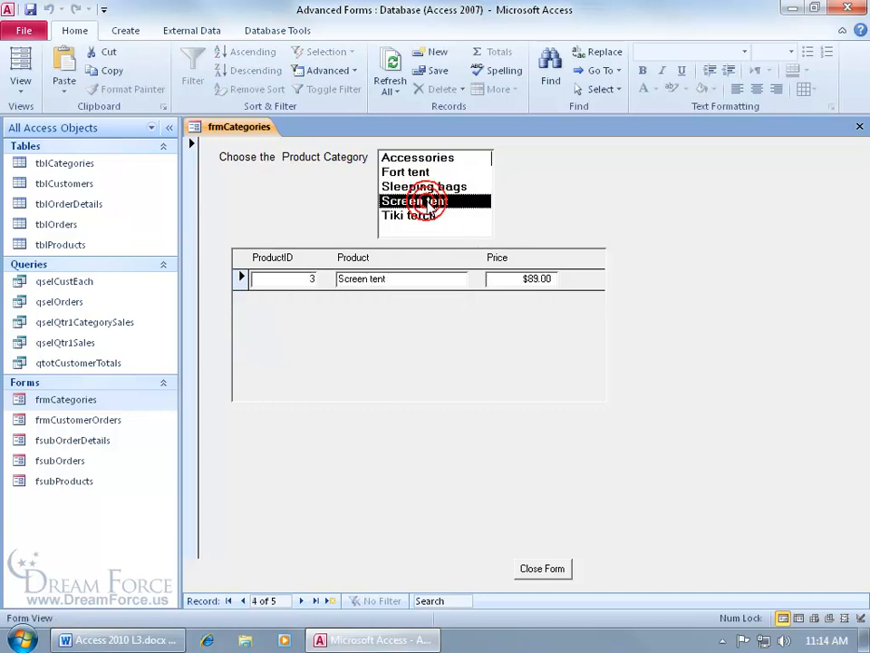
left_click(428, 216)
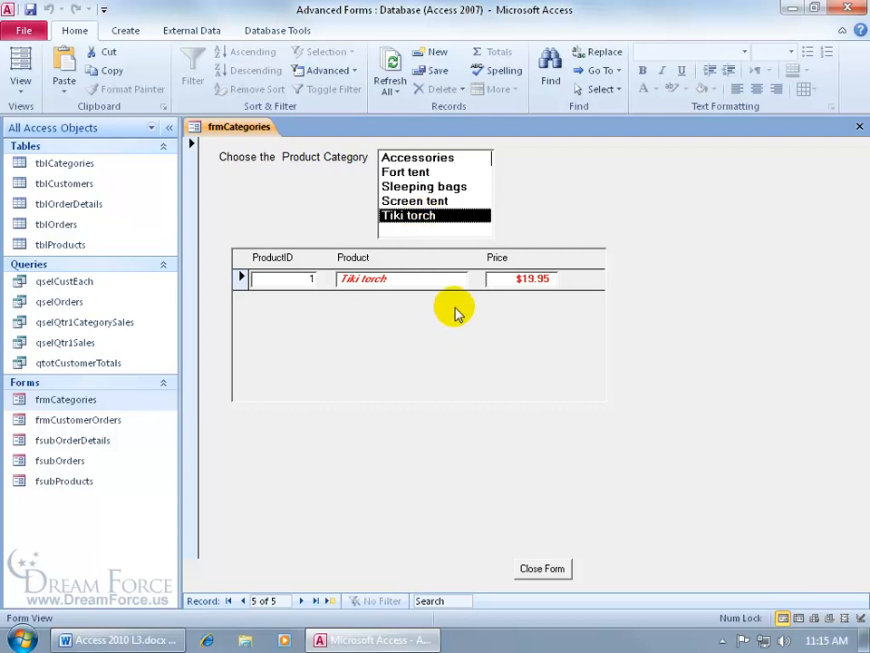
left_click(438, 159)
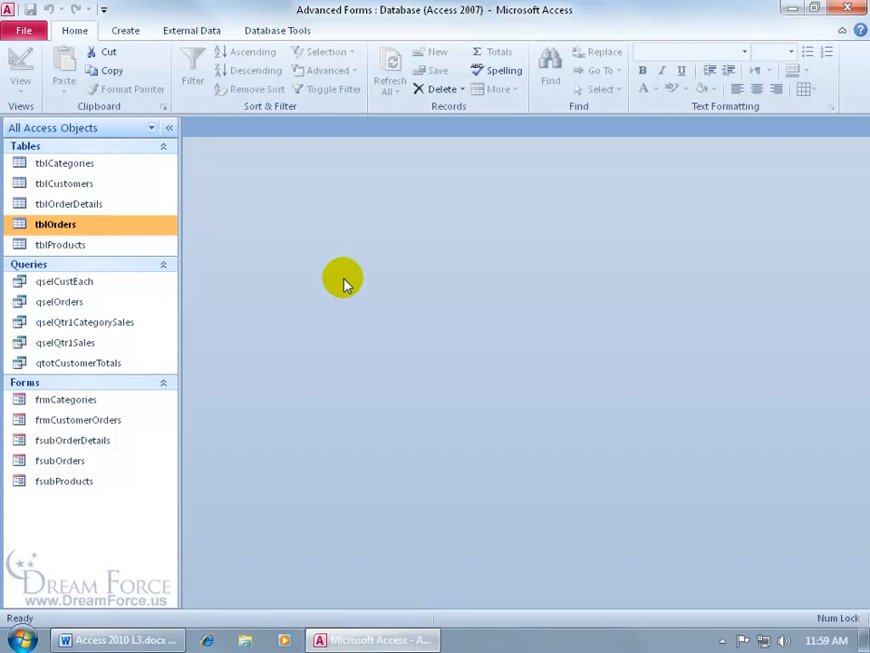
Open the tblOrders table and view the date picker calendar for the date of order 100.
double_click(92, 227)
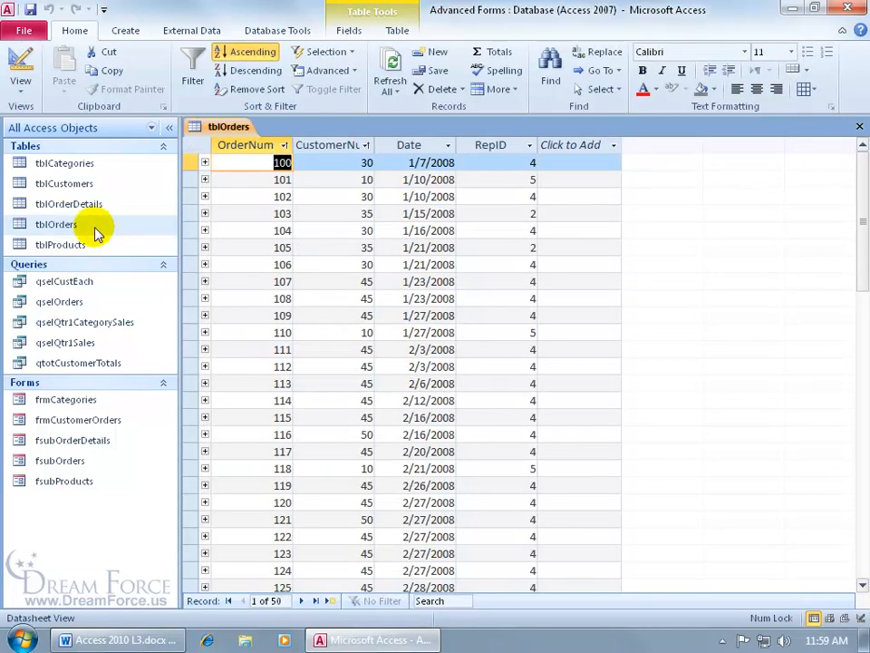
left_click(431, 163)
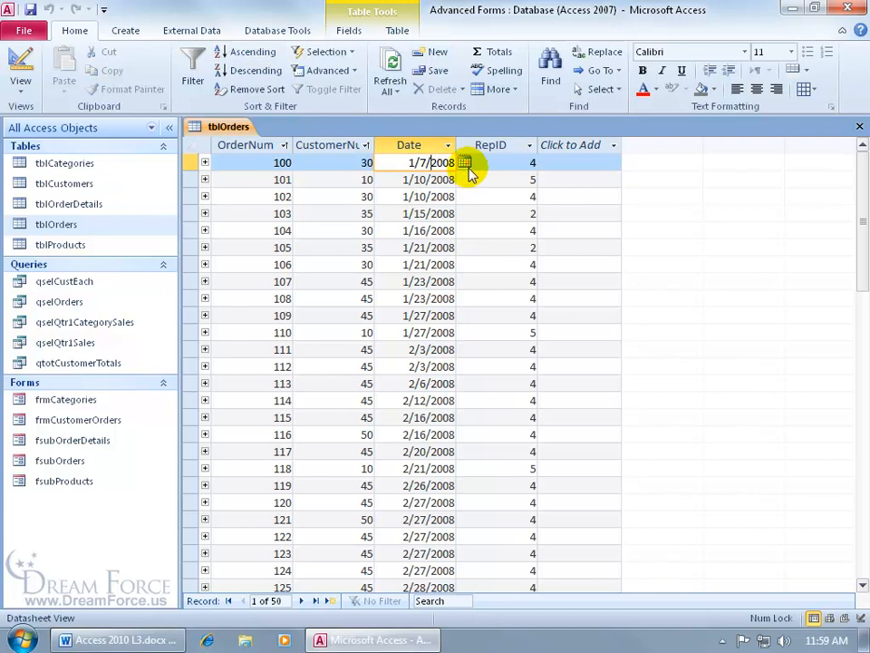
left_click(465, 164)
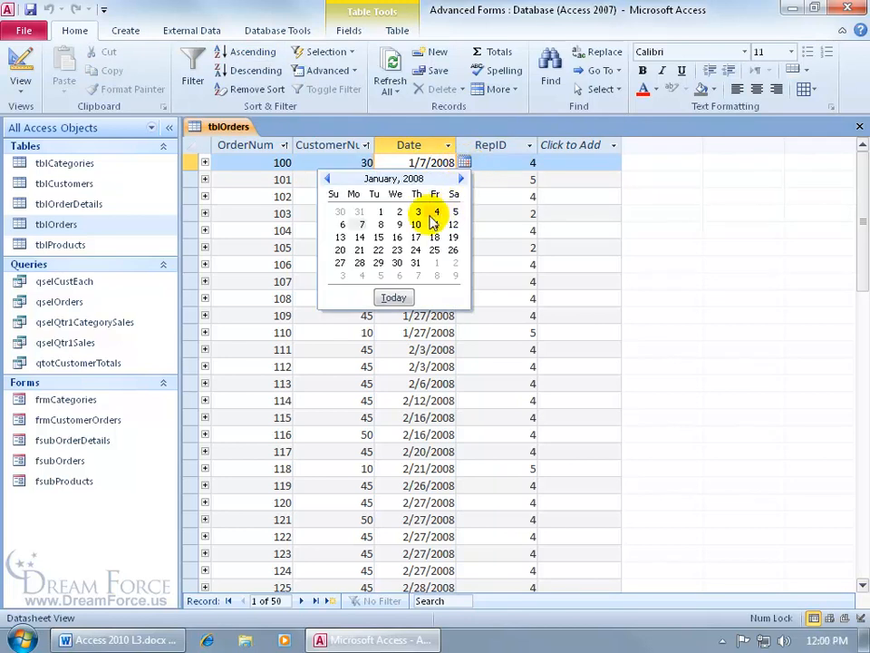
left_click(434, 163)
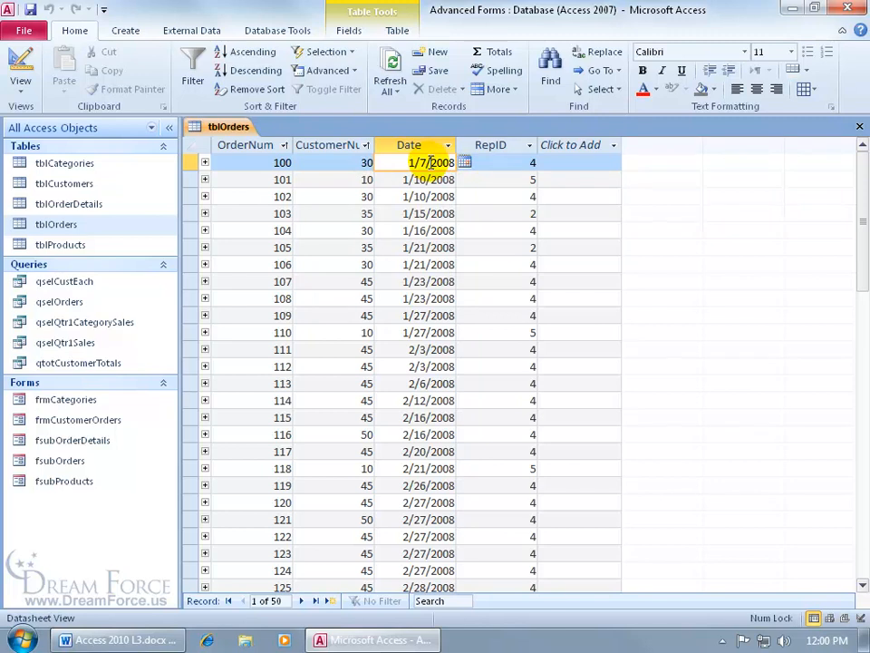
Examine the Show Date Picker options of the Date field in the table's Design View and close the table.
right_click(229, 127)
left_click(278, 203)
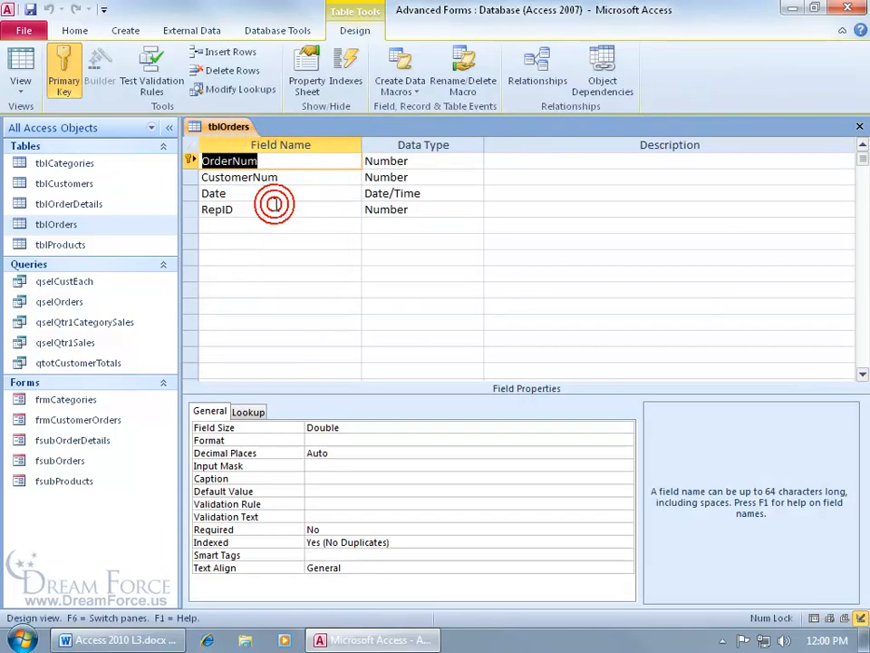
left_click(379, 193)
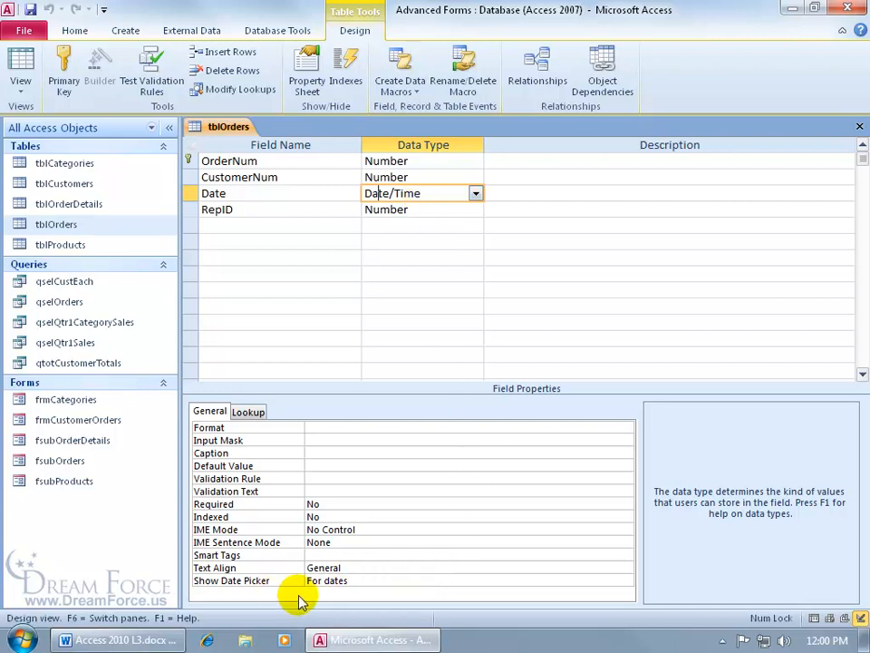
left_click(372, 579)
left_click(624, 580)
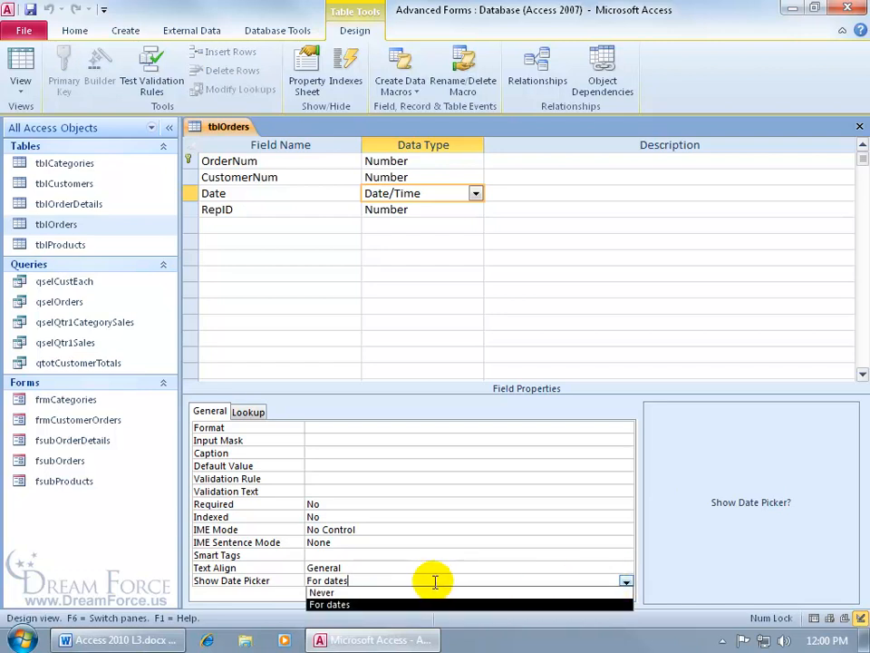
left_click(372, 556)
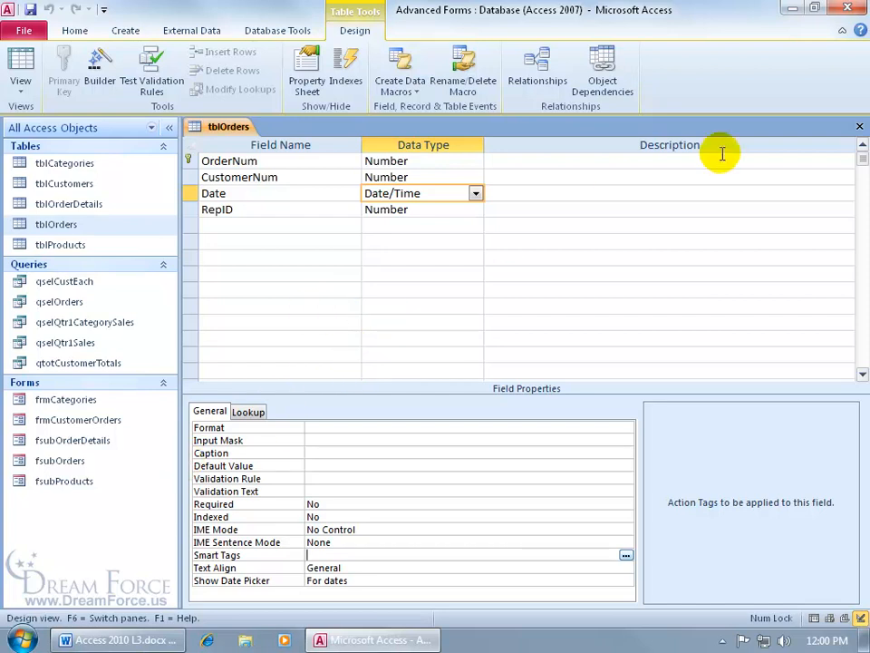
left_click(860, 126)
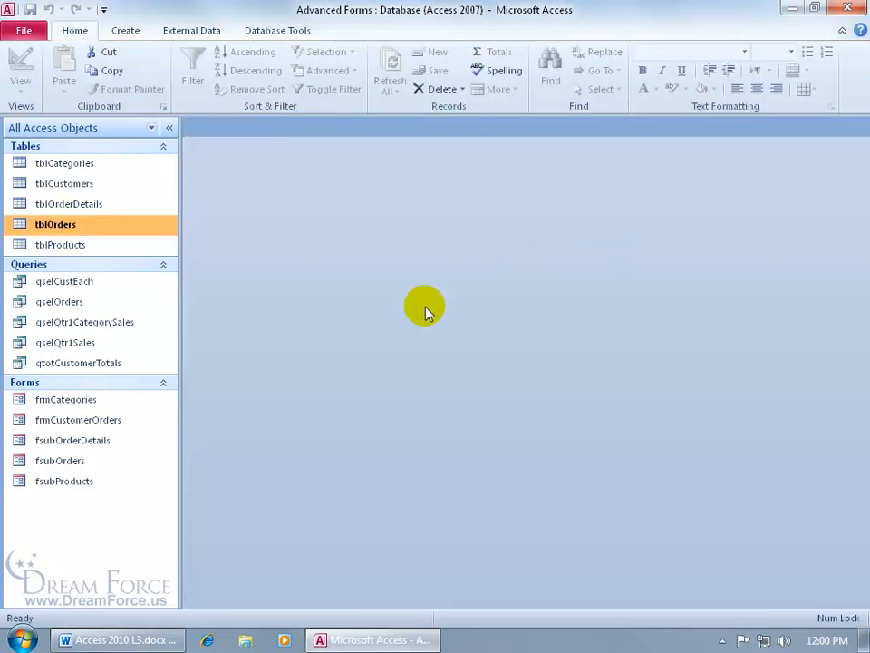
Open the fsubOrders form, examine the Date text box's Show Date Picker options in Design View, and close the form.
double_click(78, 470)
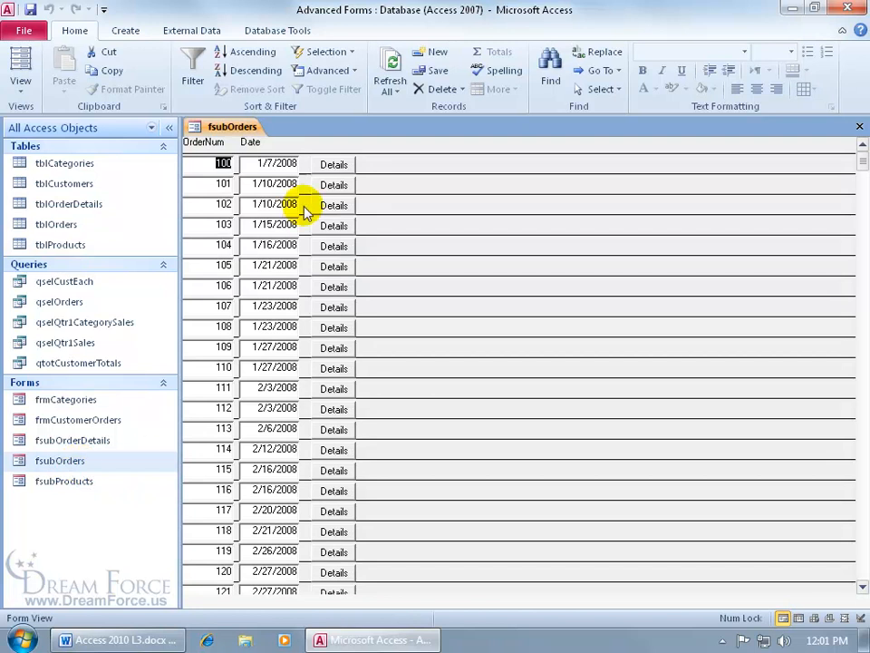
left_click(272, 164)
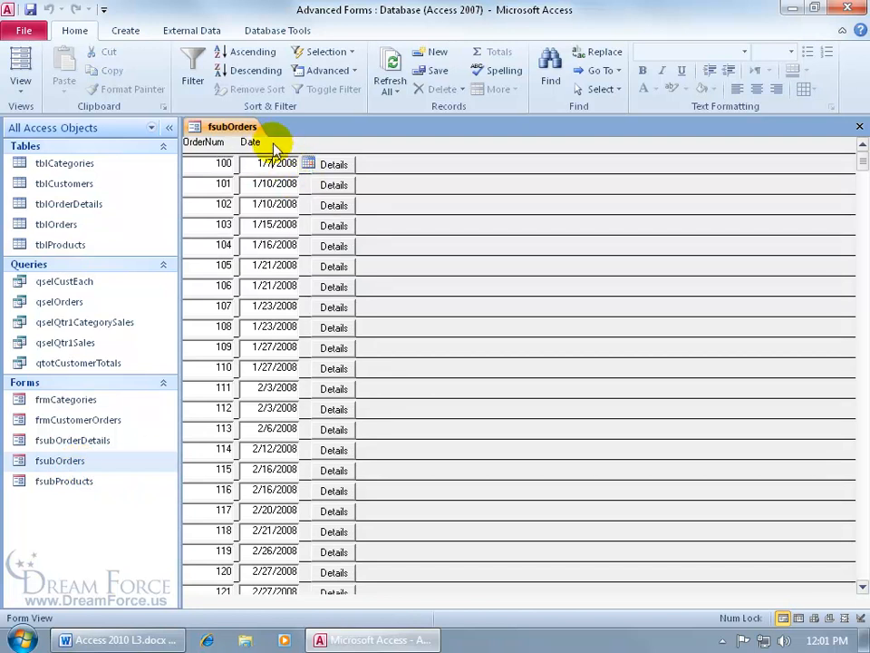
right_click(246, 139)
left_click(283, 187)
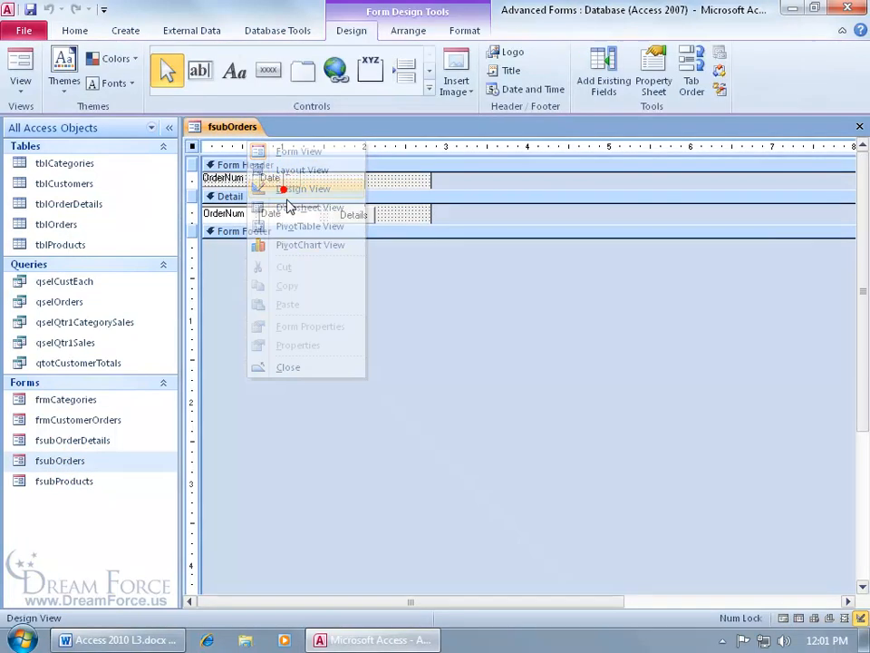
left_click(299, 212)
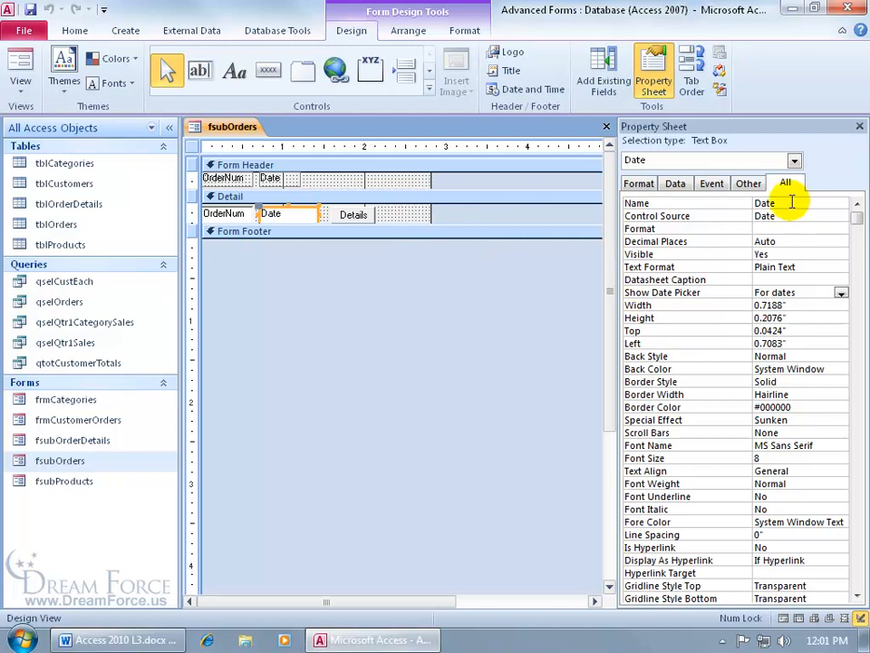
left_click(841, 292)
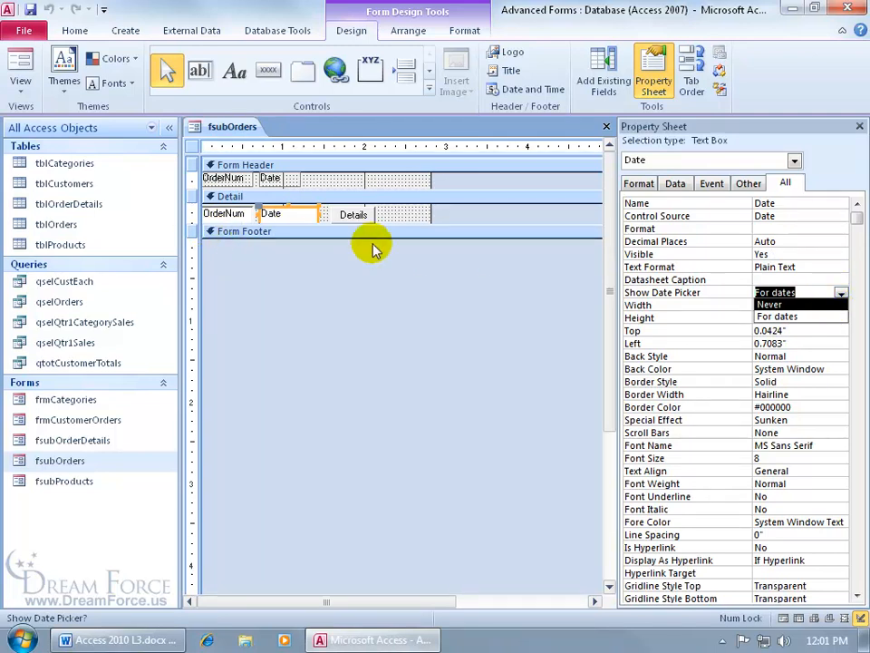
left_click(859, 126)
left_click(859, 127)
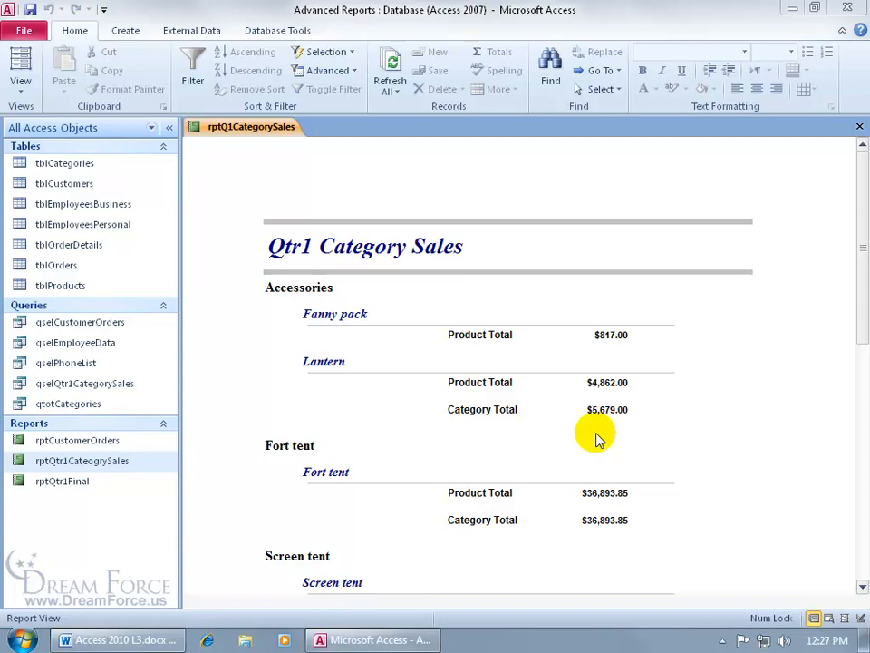
Review the total sales per category in the qtotCategories query and close it.
double_click(104, 413)
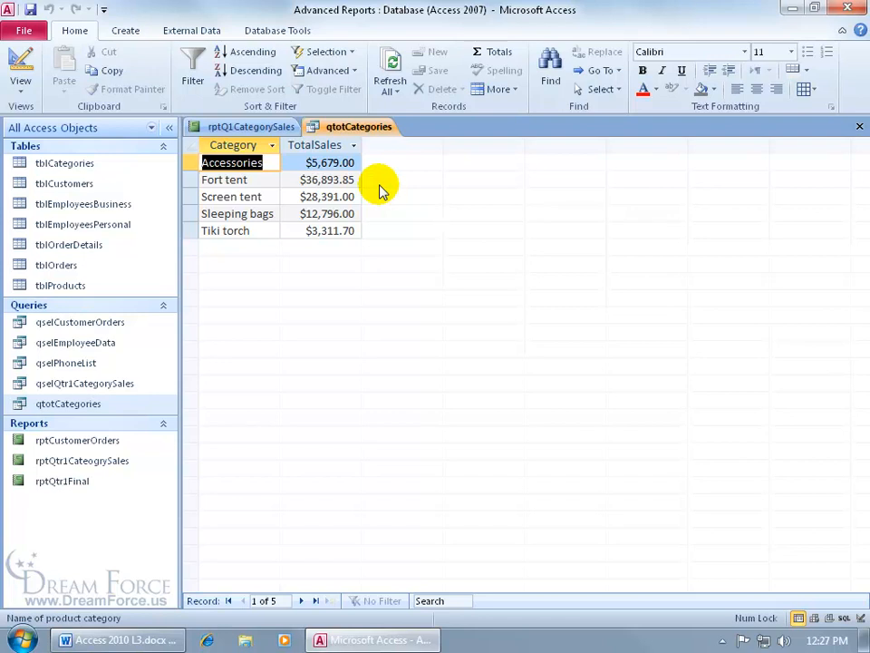
left_click(859, 126)
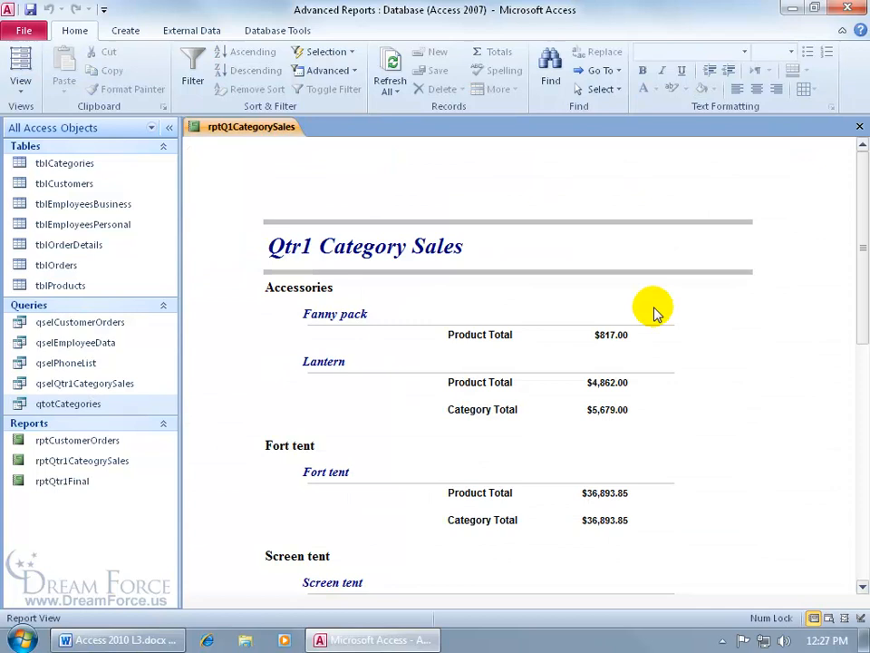
Open the Qtr1 Category Sales report in Design View and enlarge its Report Footer to about 1.7 inches tall.
right_click(561, 194)
left_click(580, 236)
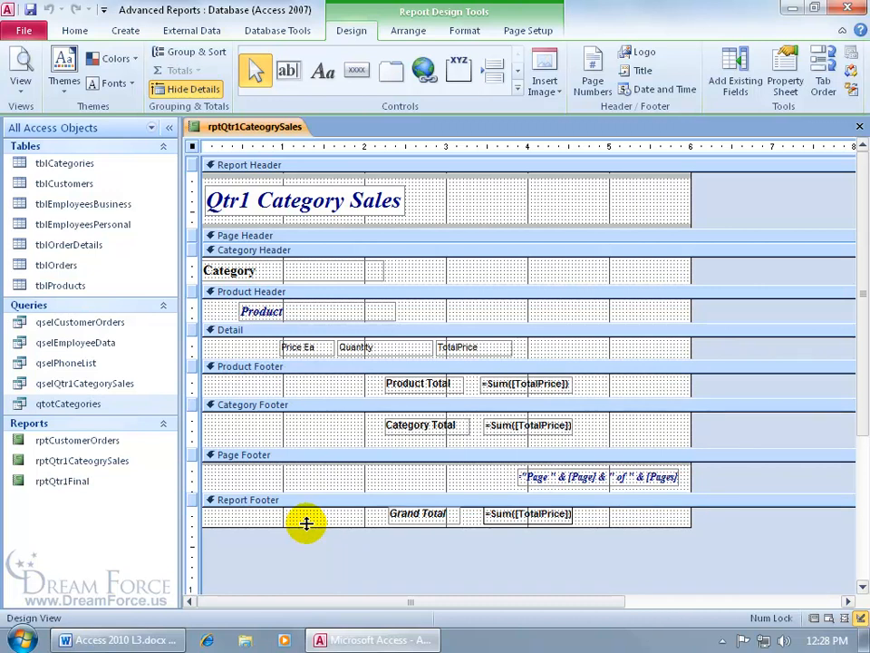
left_click_drag(306, 523, 313, 581)
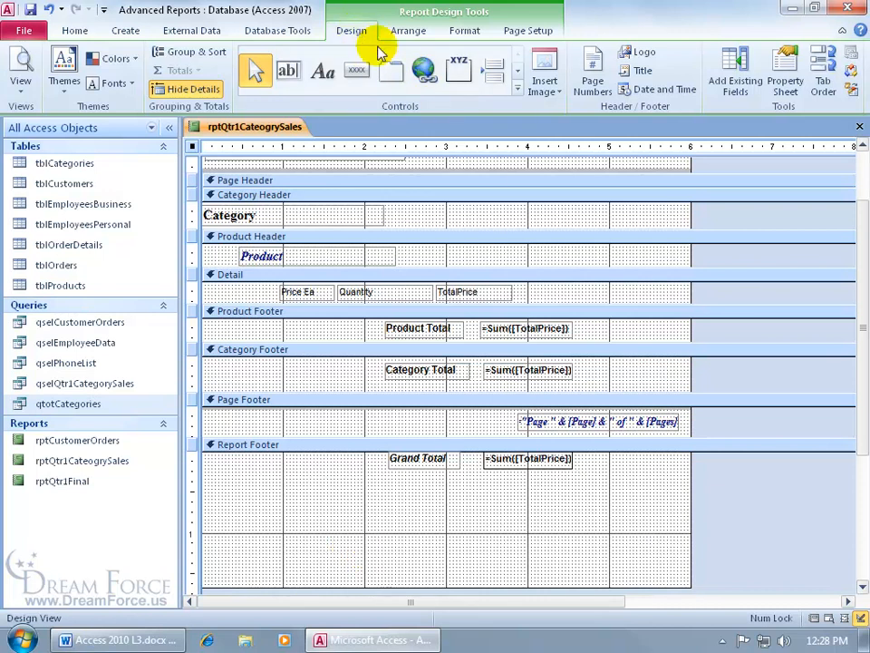
Insert a chart below the Grand Total in the Report Footer, using the qtotCategories query as its data source.
left_click(517, 88)
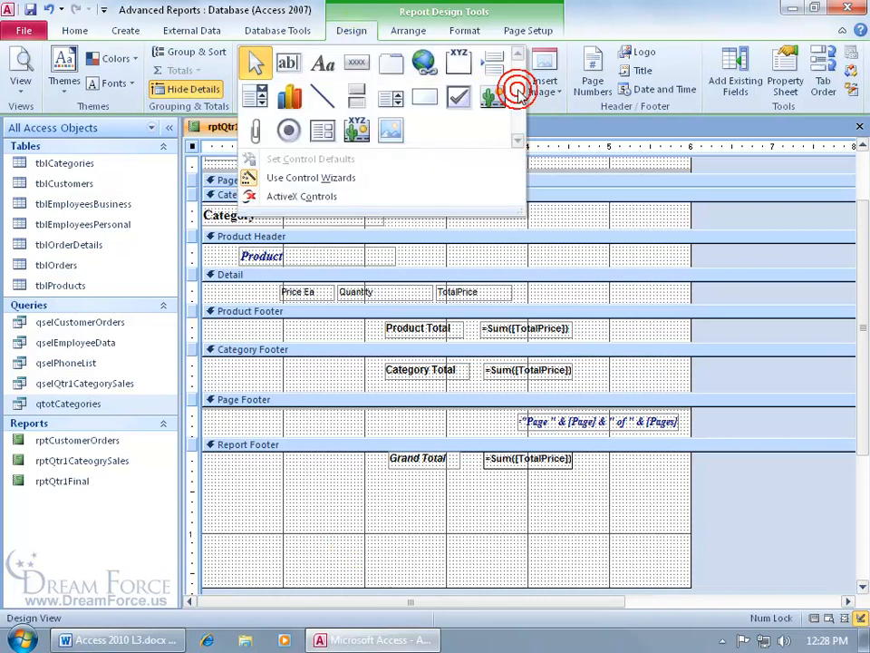
left_click(291, 100)
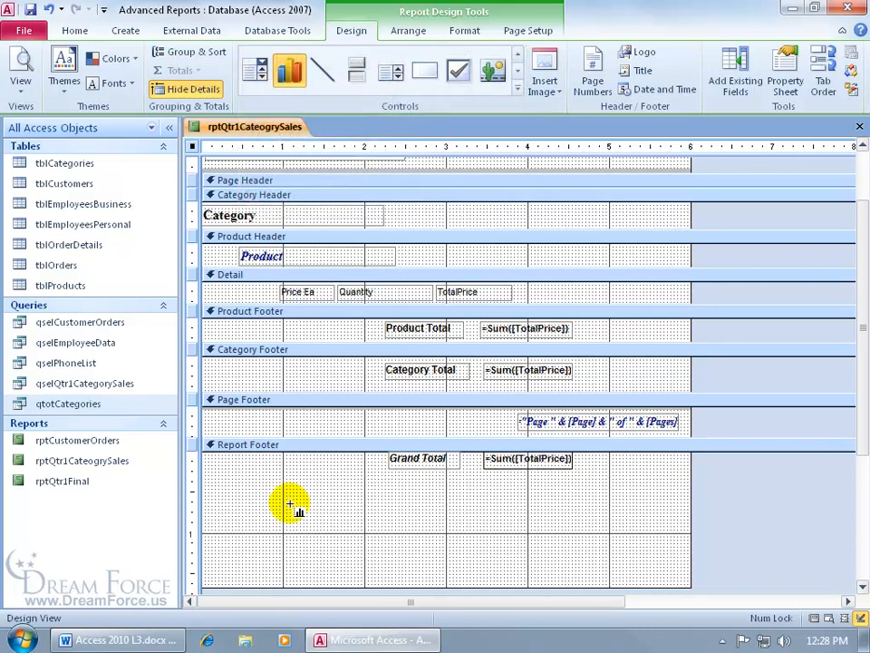
left_click(290, 505)
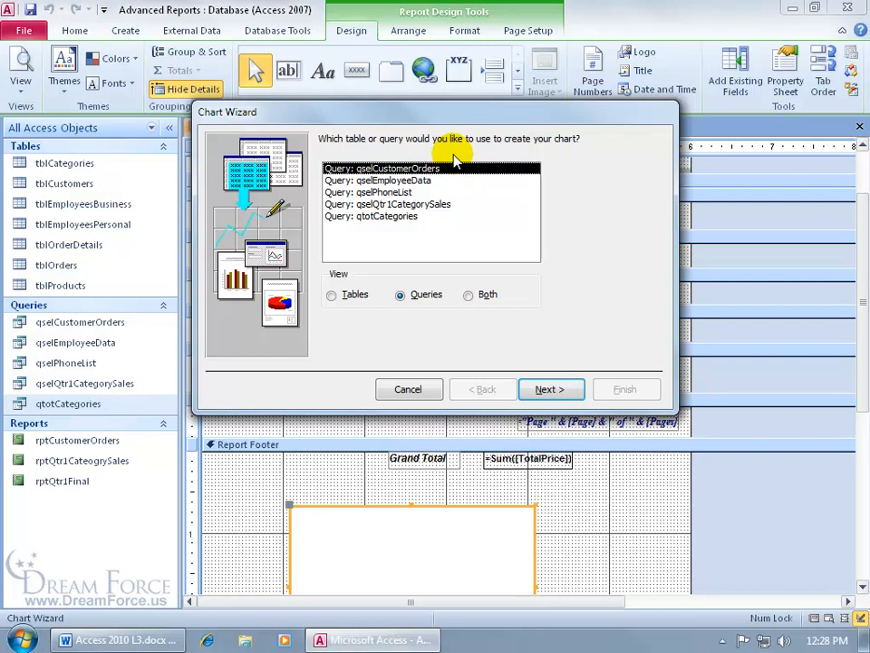
left_click(390, 219)
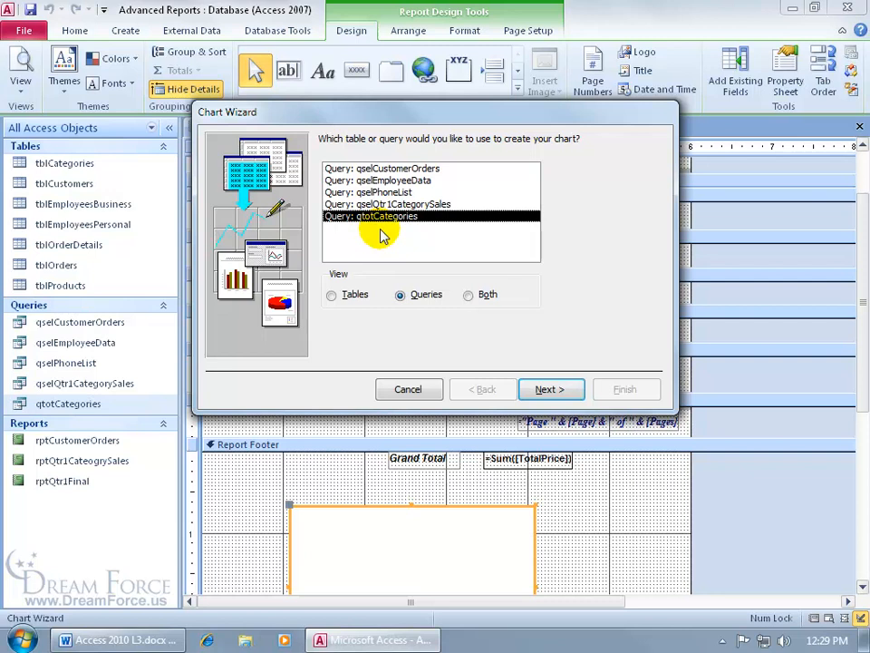
left_click(549, 389)
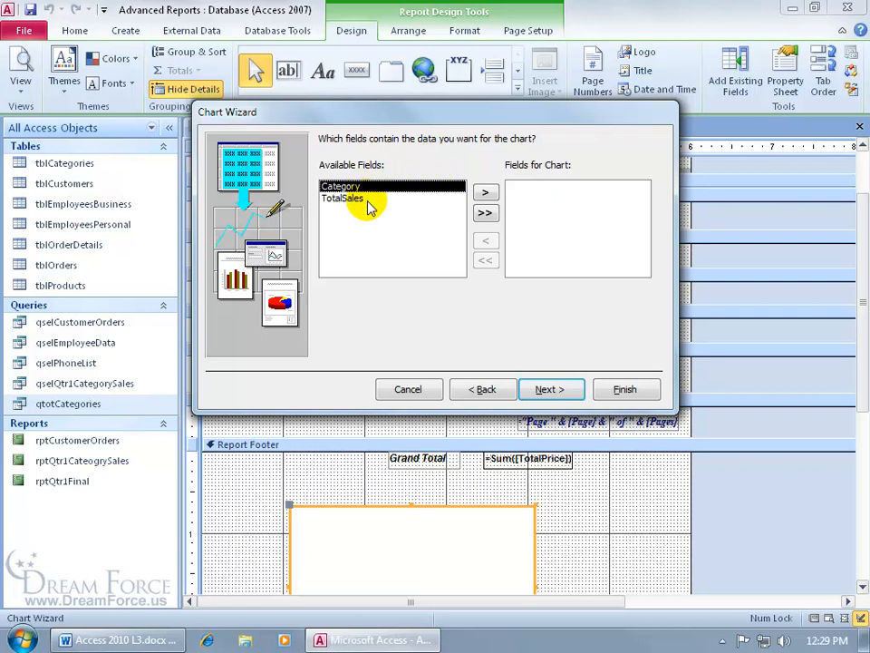
Add the Category and TotalSales fields to the chart, choose the Pie Chart type, and preview the sample.
left_click(487, 214)
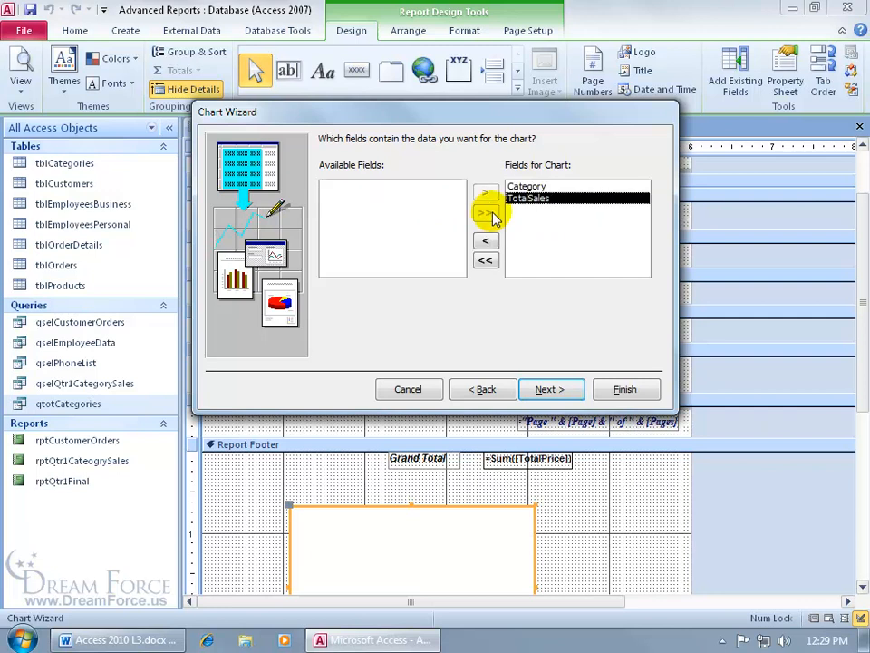
left_click(555, 392)
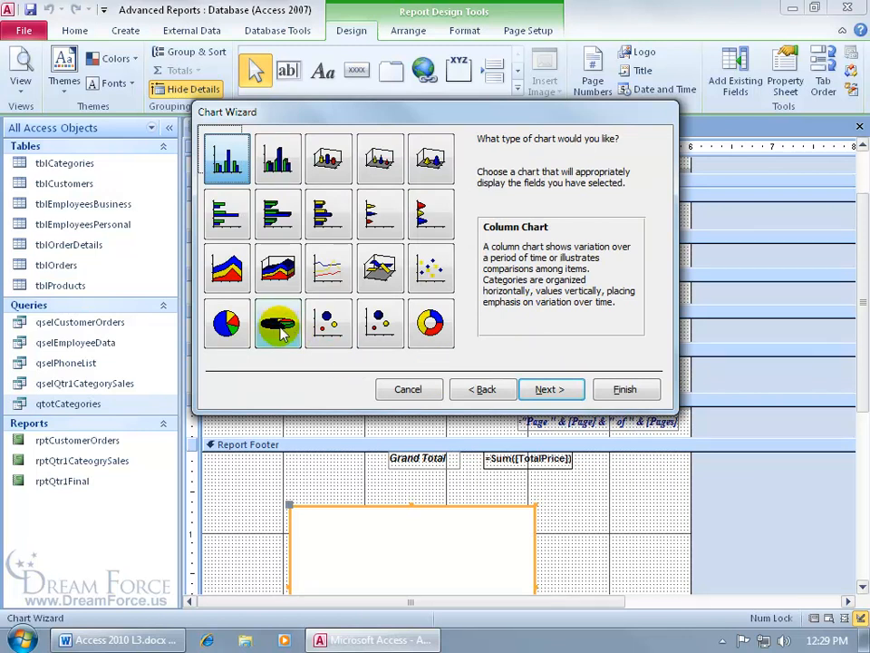
left_click(227, 324)
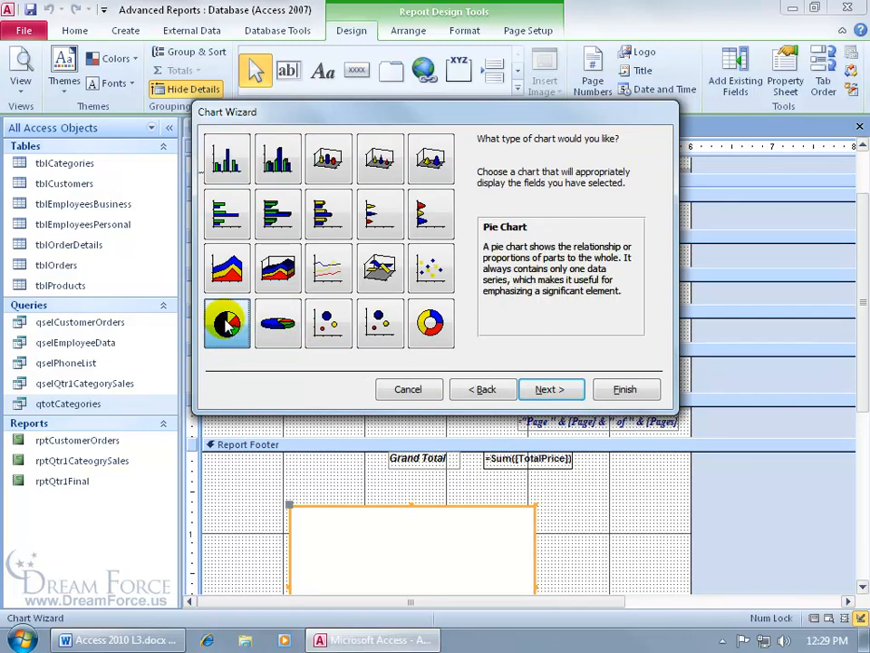
left_click(552, 390)
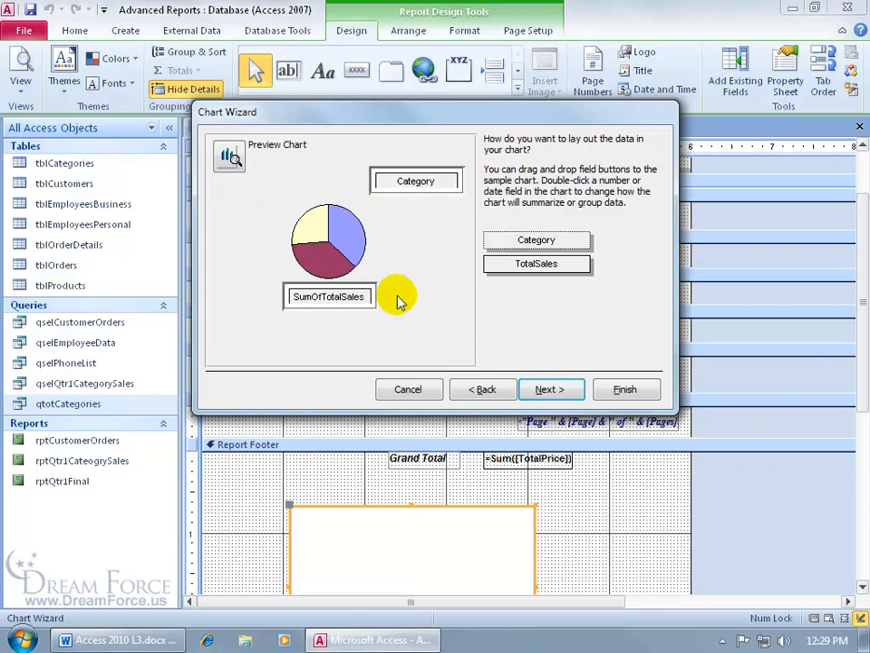
left_click(229, 158)
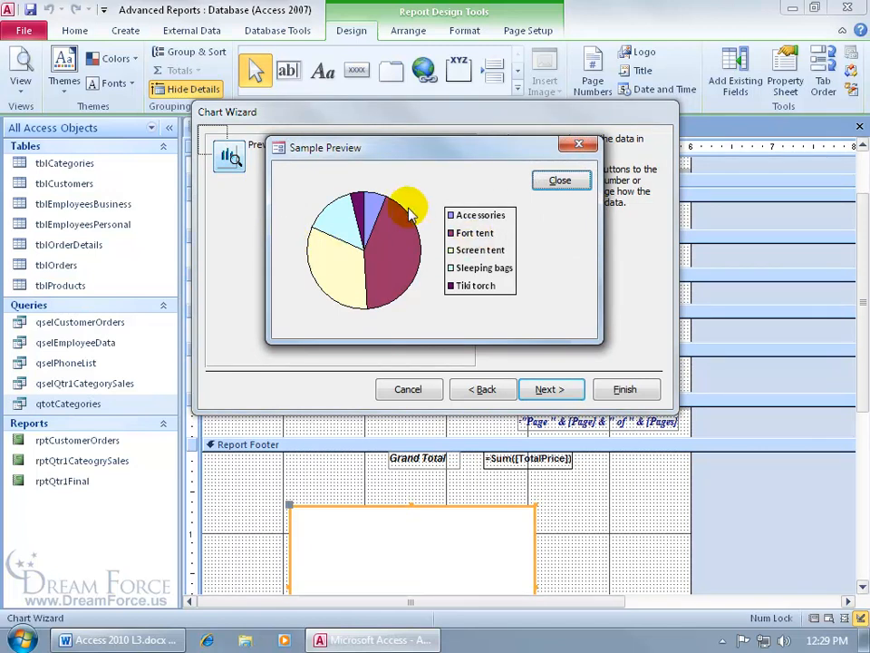
left_click(565, 181)
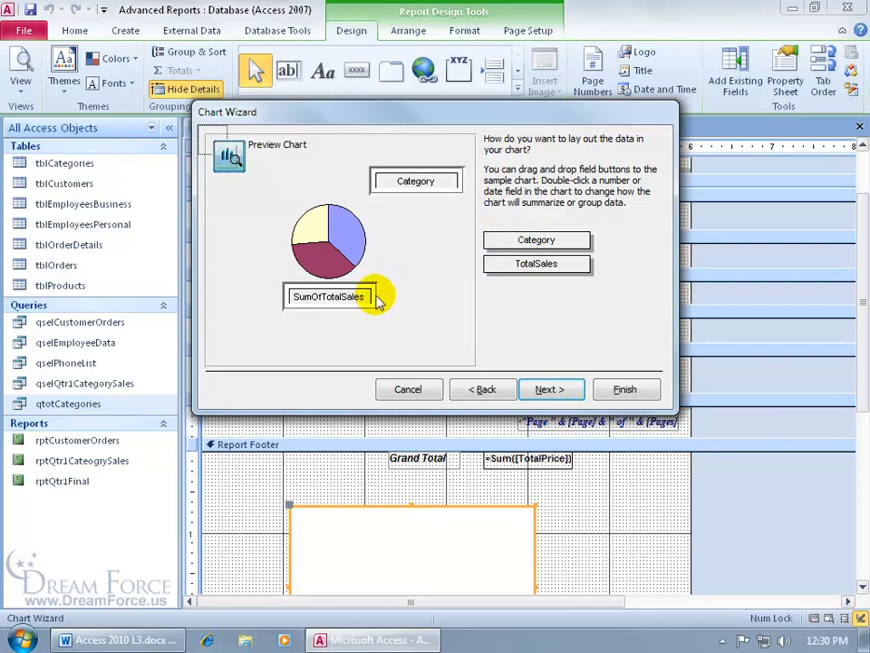
Try a layout with CountOfCategory as the chart data and TotalSales as the series, and preview it.
left_click_drag(335, 299, 349, 316)
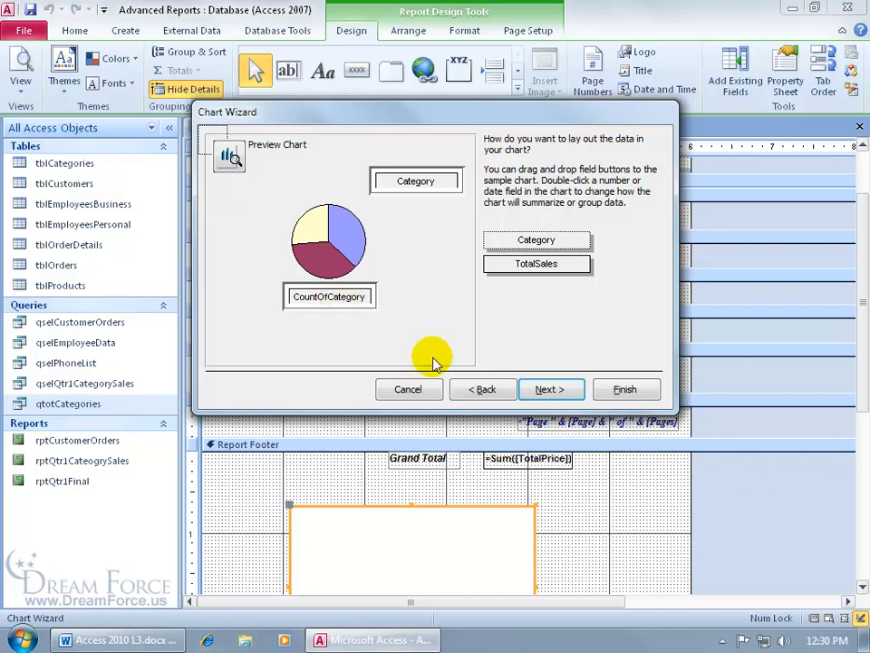
left_click_drag(536, 264, 445, 175)
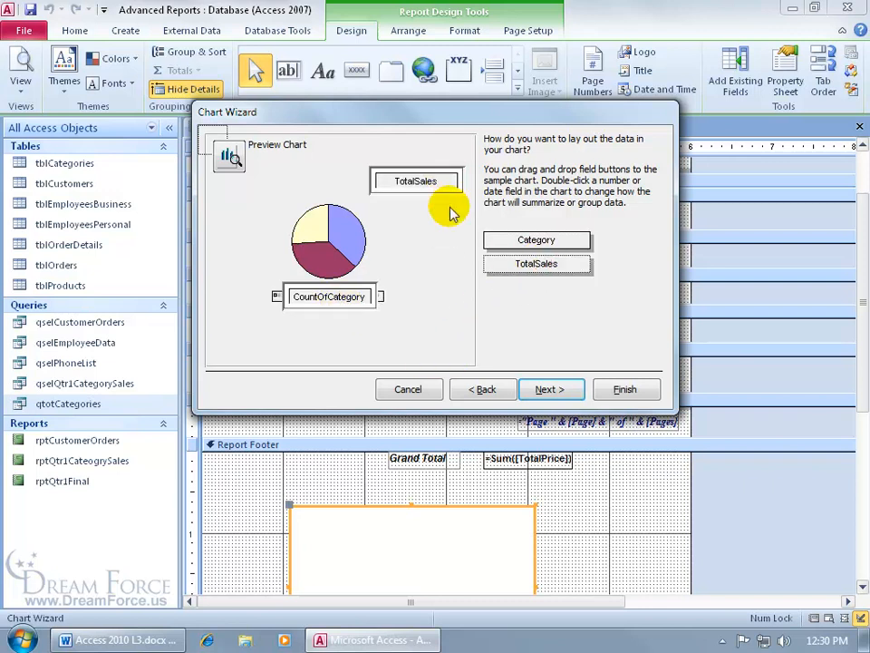
left_click(229, 155)
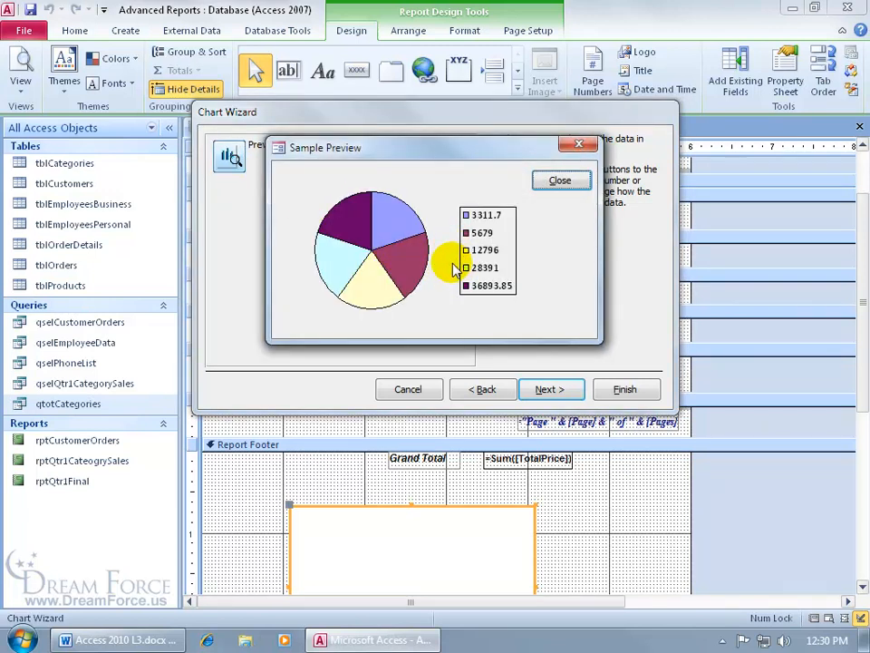
left_click(559, 180)
Lay out the pie chart with SumOfTotalSales as the data and Category as the series, preview it, and accept the layout.
left_click_drag(521, 244, 364, 309)
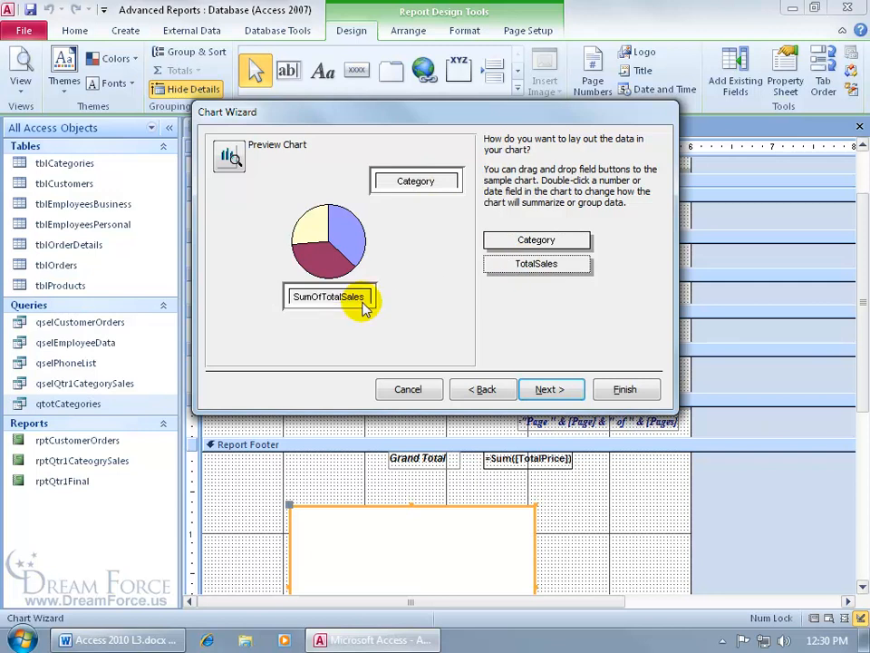
left_click(229, 156)
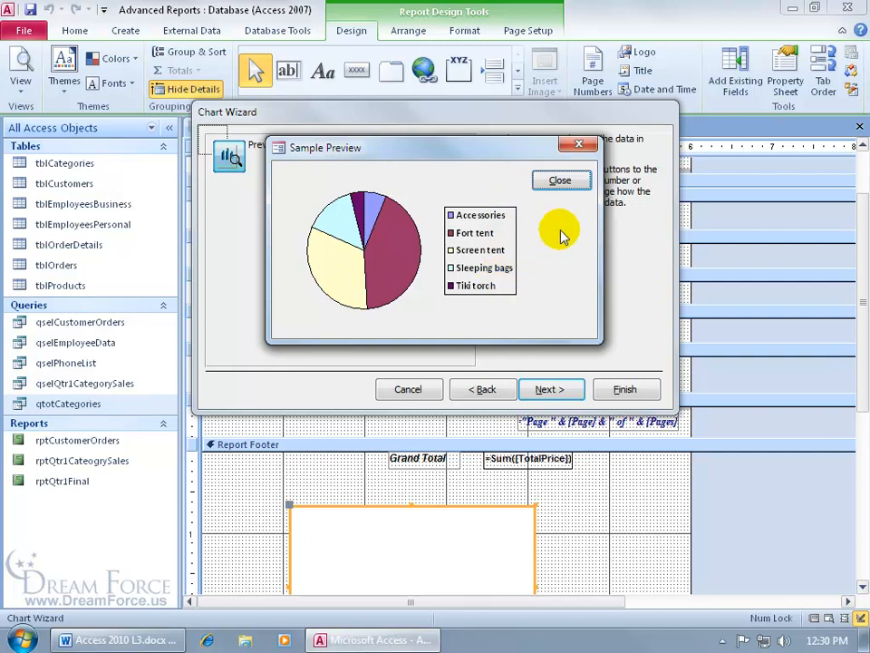
left_click(561, 181)
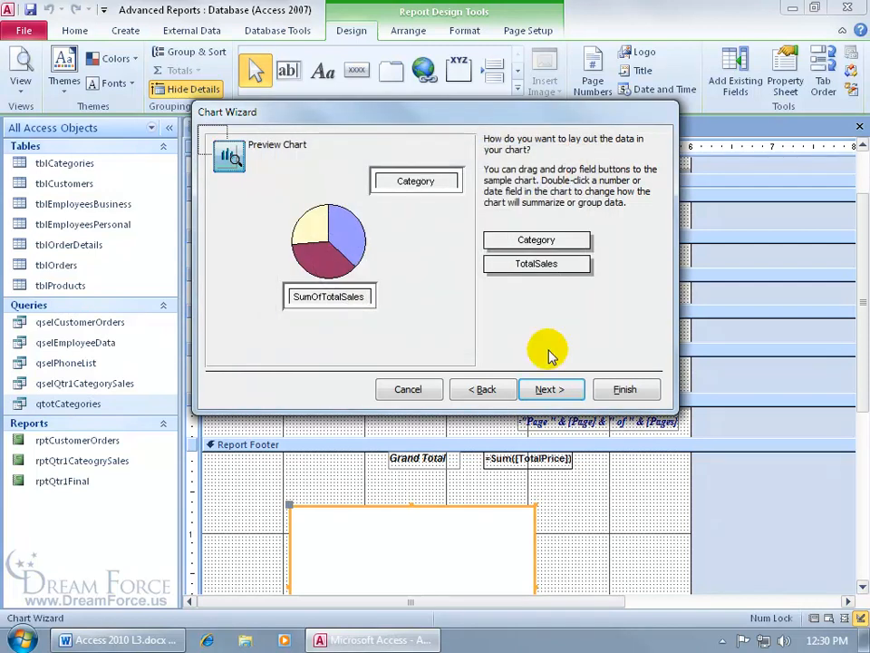
left_click(550, 388)
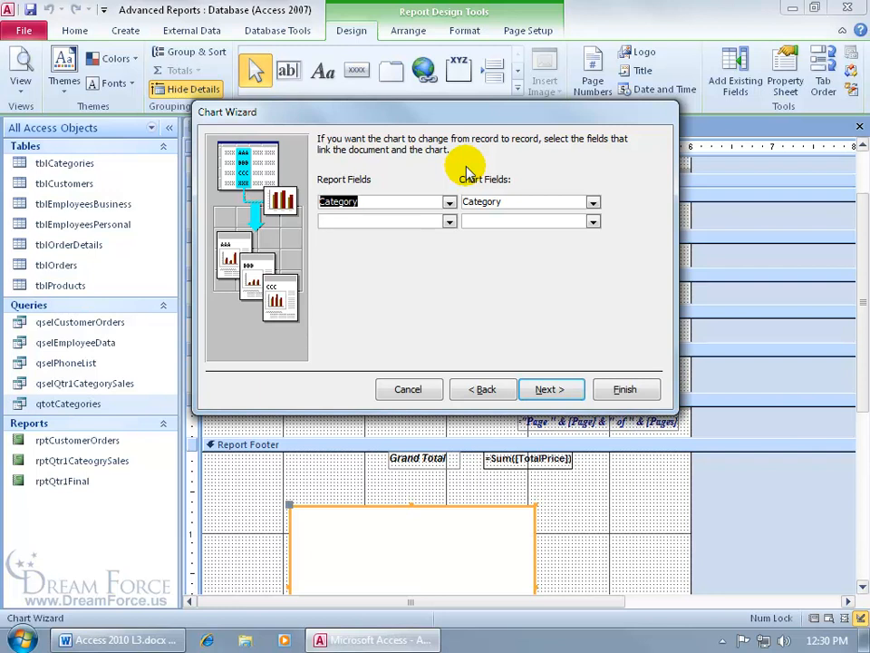
Unlink the chart from the report records by setting the first Report Fields and Chart Fields pair to <No Field>.
left_click(449, 203)
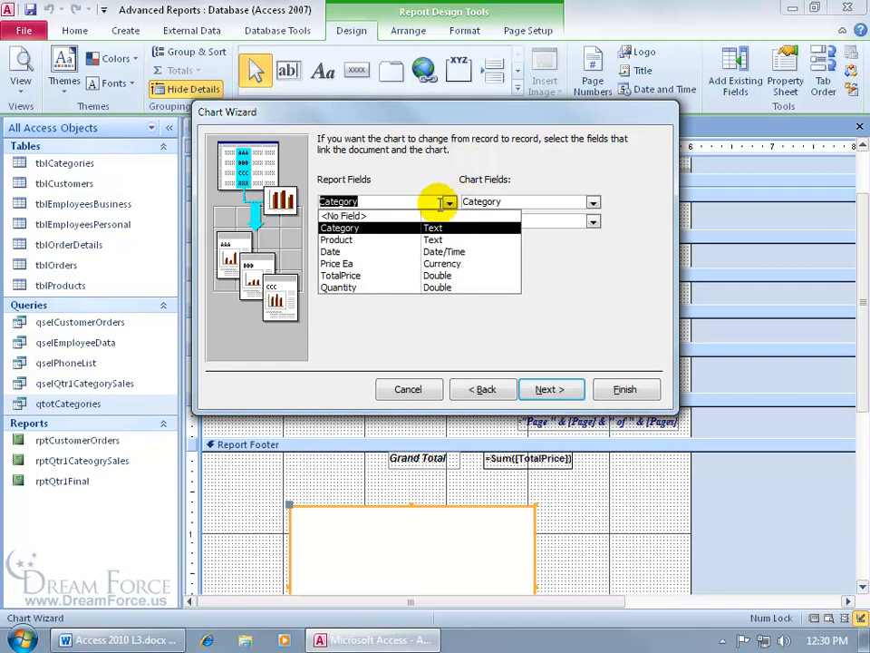
left_click(408, 217)
left_click(593, 201)
left_click(570, 216)
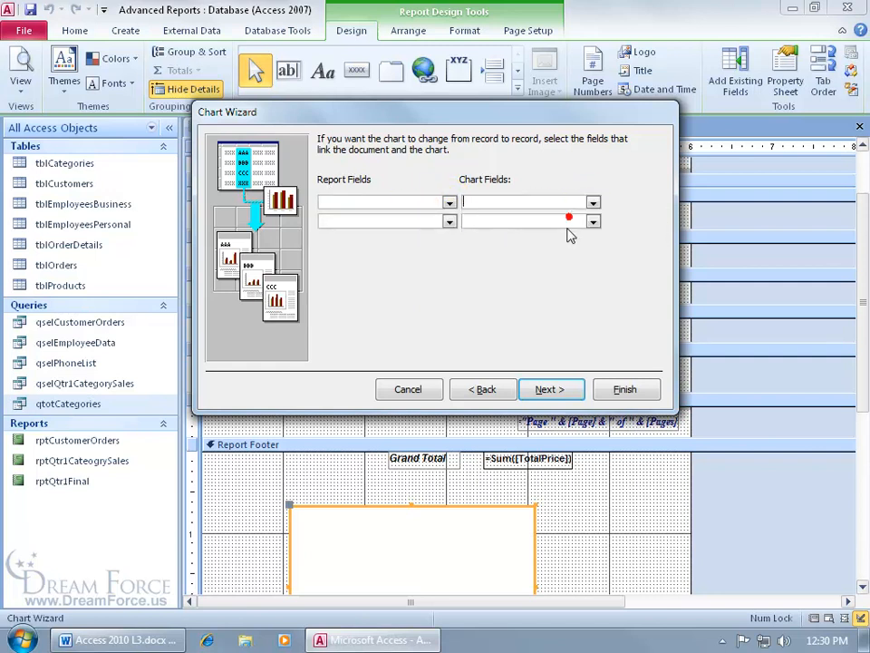
left_click(548, 389)
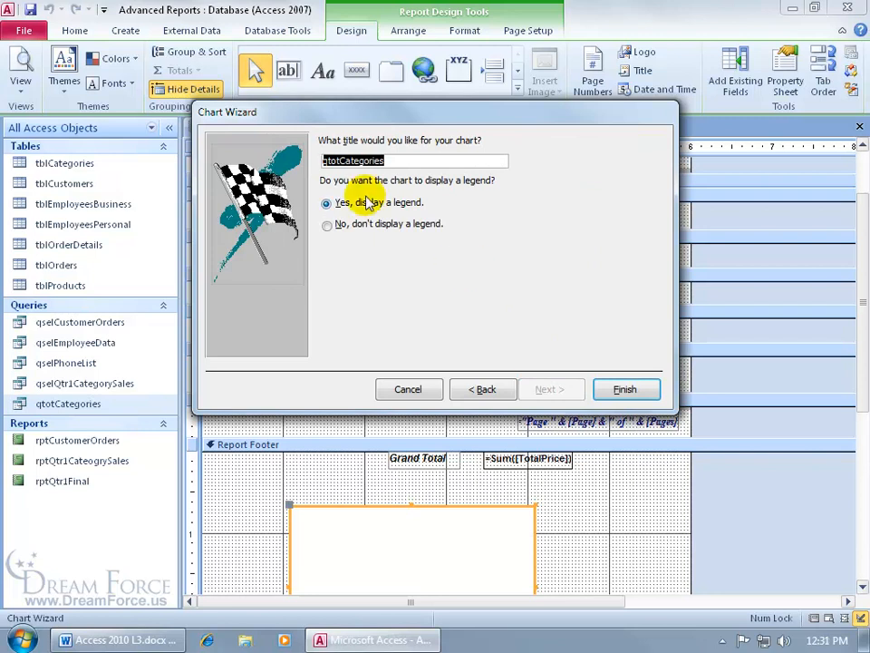
Title the chart Q1CategoriesSales, keep its legend displayed, and finish the Chart Wizard.
left_click_drag(340, 160, 312, 164)
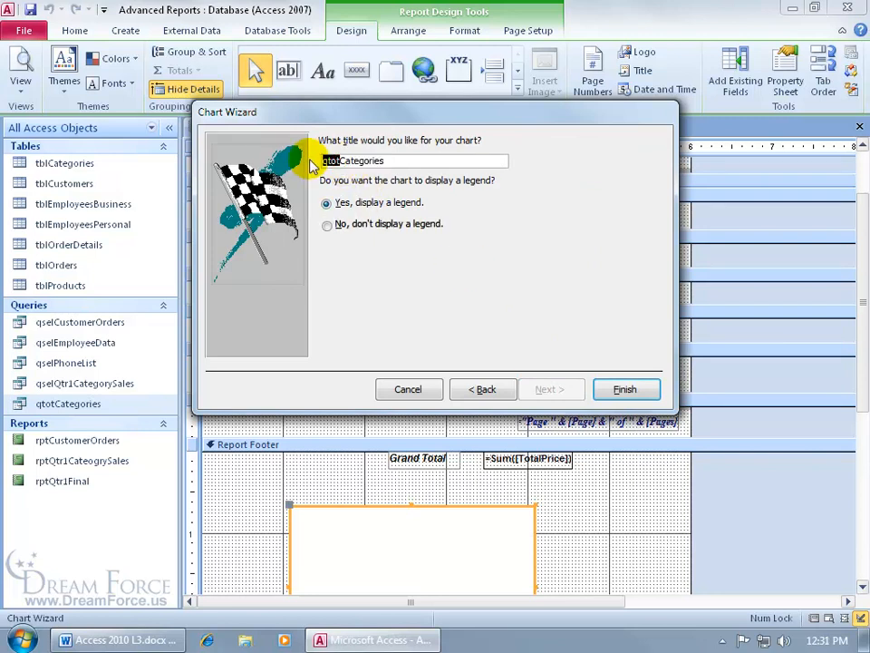
type("Q1")
key("End")
type("Sales")
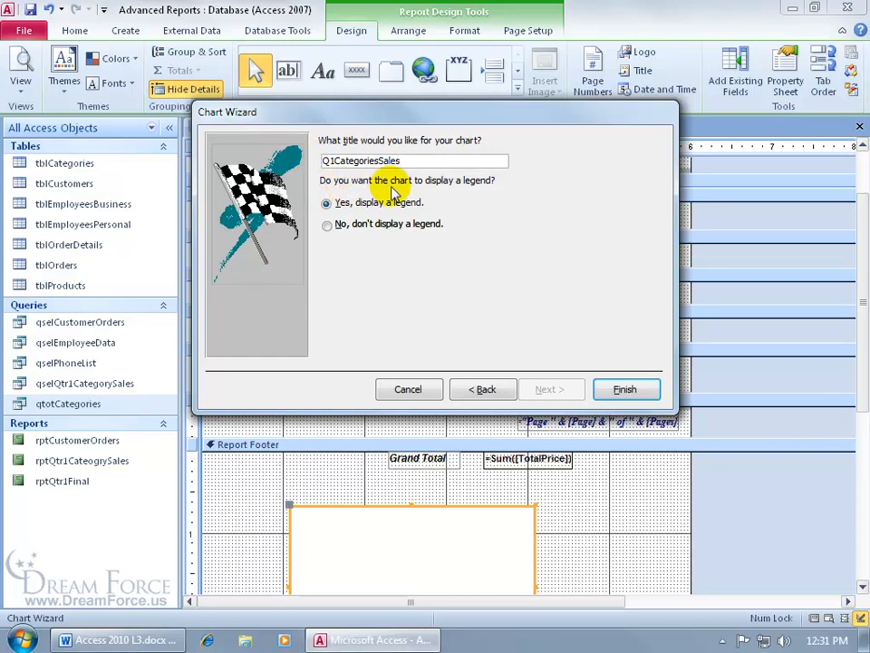
left_click(614, 388)
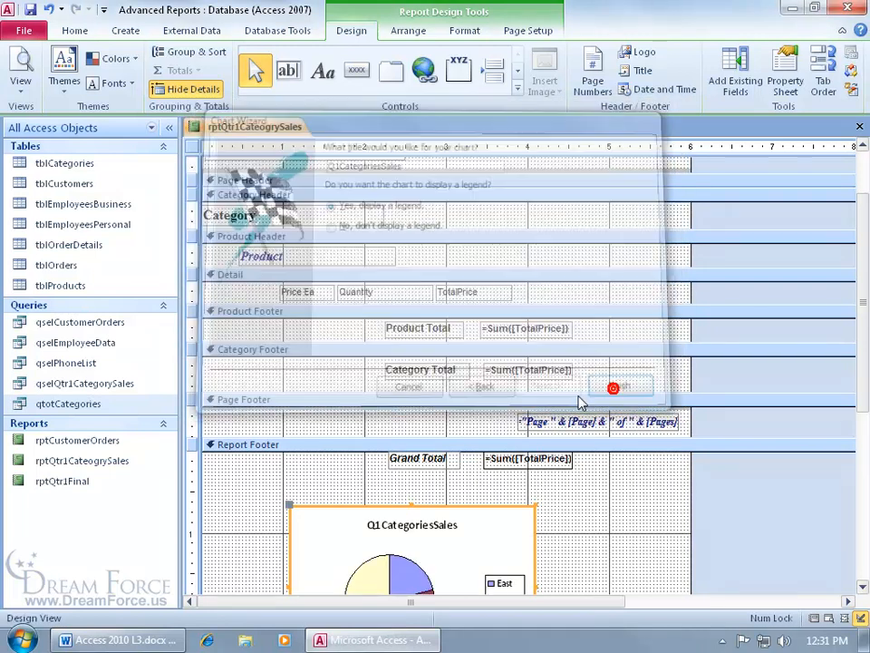
Examine the pie chart on the last page of the report in Print Preview.
left_click_drag(864, 370, 864, 434)
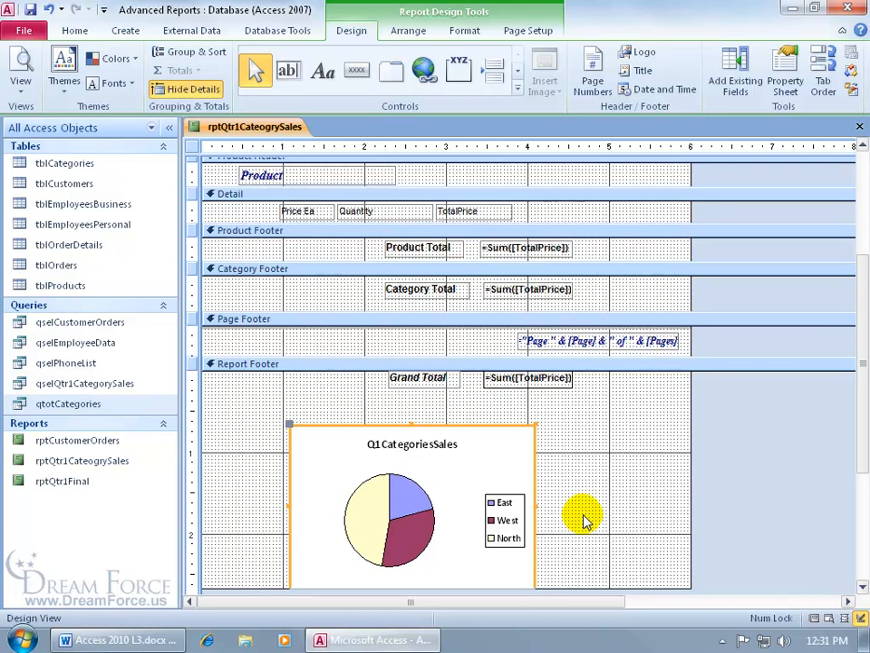
right_click(243, 128)
left_click(298, 260)
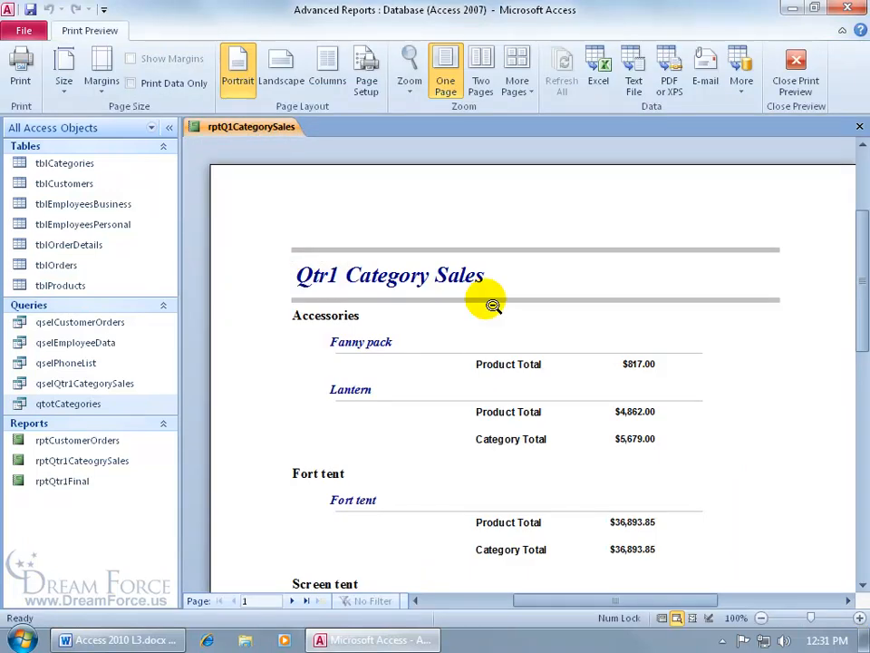
left_click(307, 603)
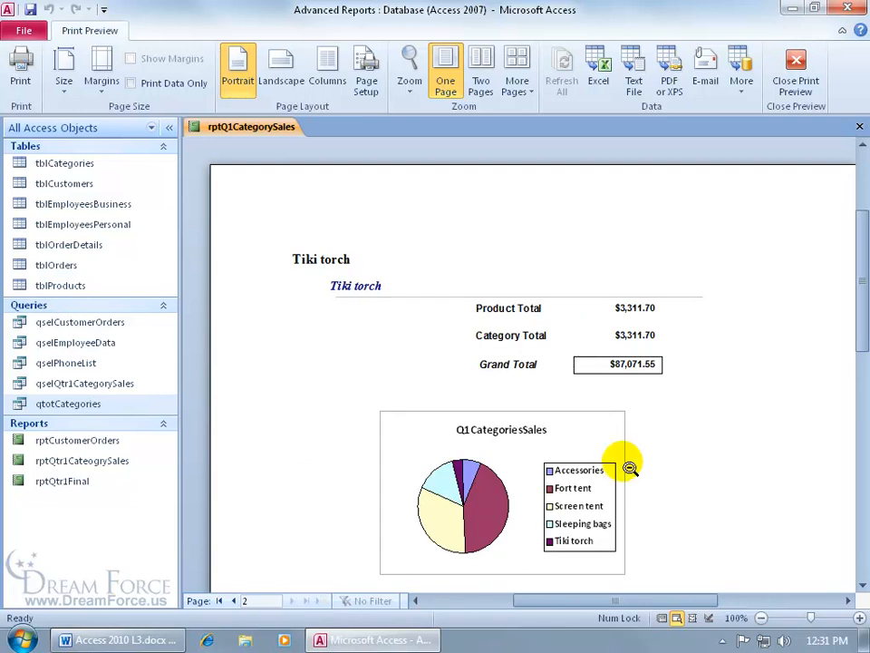
scroll(861, 306, "down", 2)
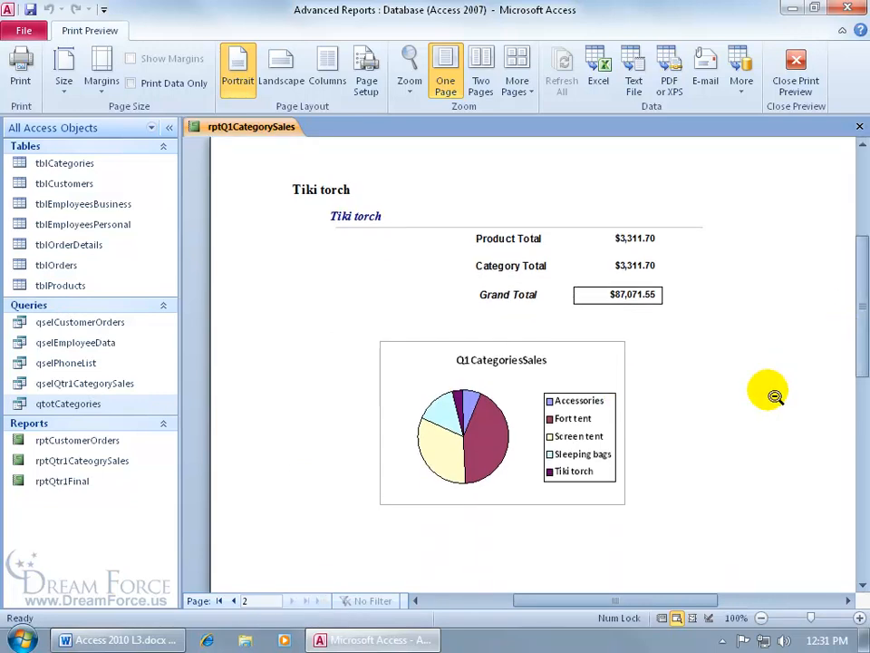
Return the report to Design View and enlarge the pie chart to about 4.3 inches wide and 3.4 inches tall.
right_click(656, 383)
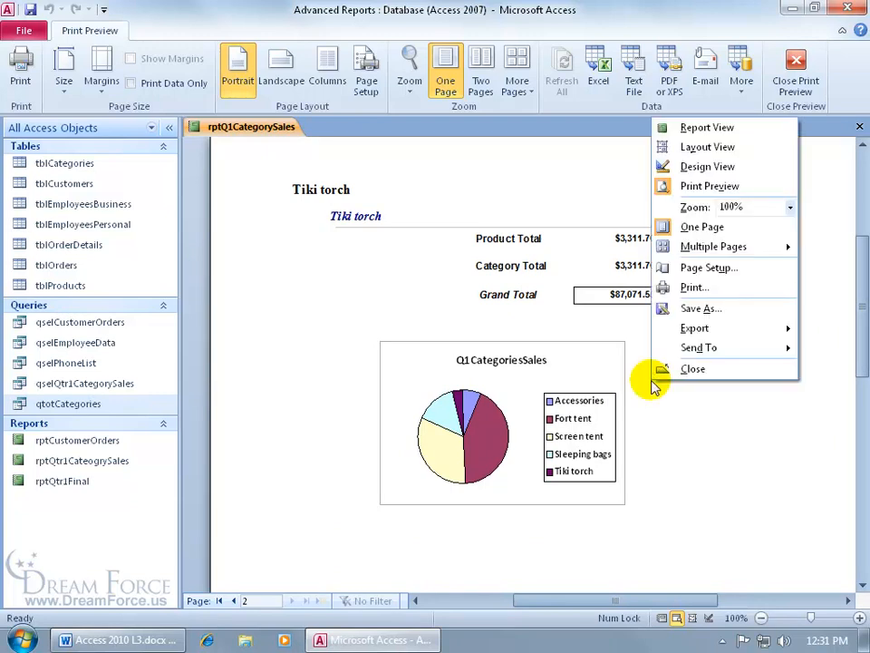
left_click(738, 168)
left_click(859, 319)
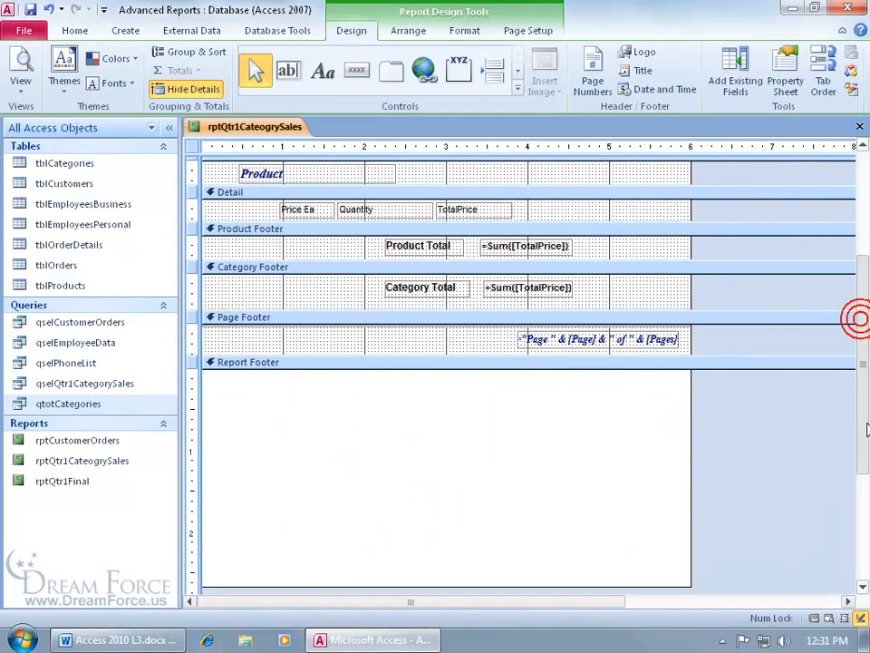
left_click_drag(534, 371, 564, 353)
left_click(600, 535)
left_click_drag(600, 537, 597, 573)
left_click(563, 535)
left_click_drag(564, 534, 642, 564)
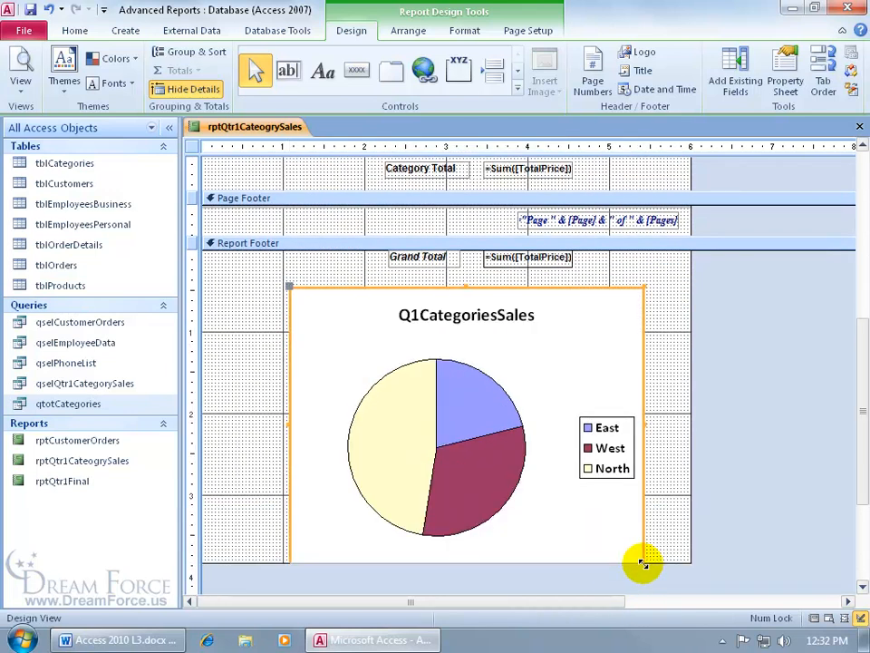
Check the enlarged pie chart on the last page of the report in Print Preview.
right_click(239, 128)
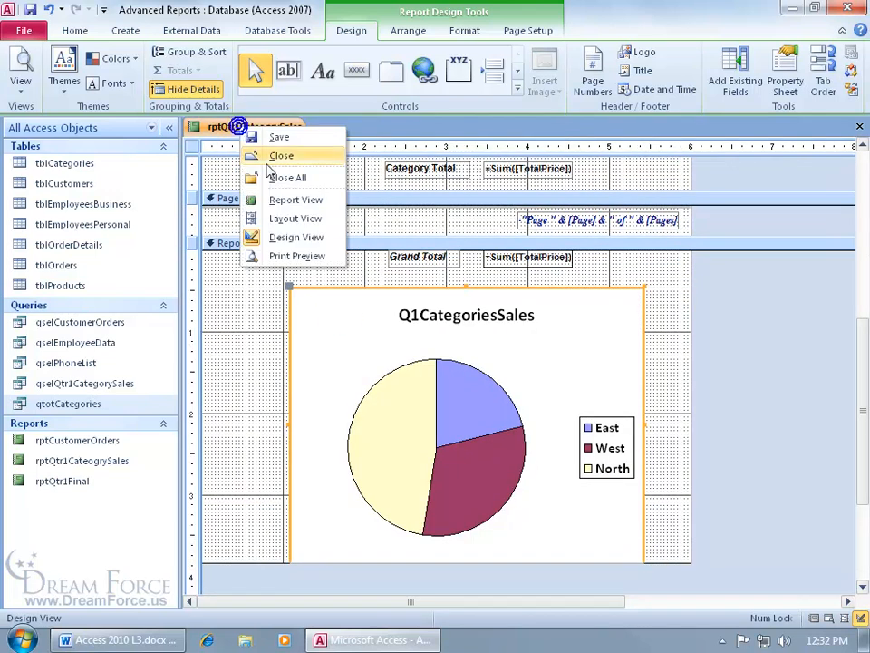
left_click(288, 201)
right_click(243, 129)
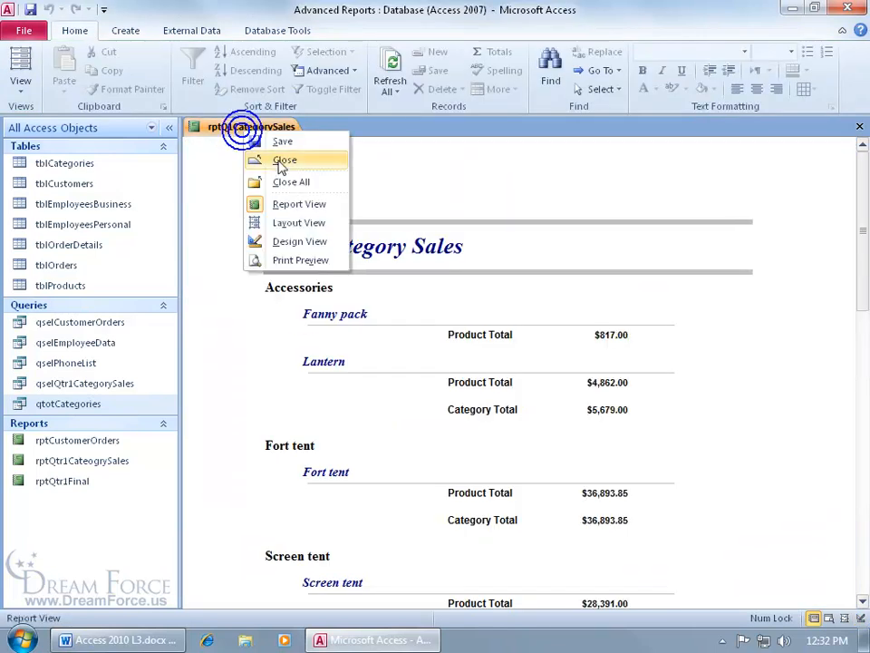
left_click(292, 258)
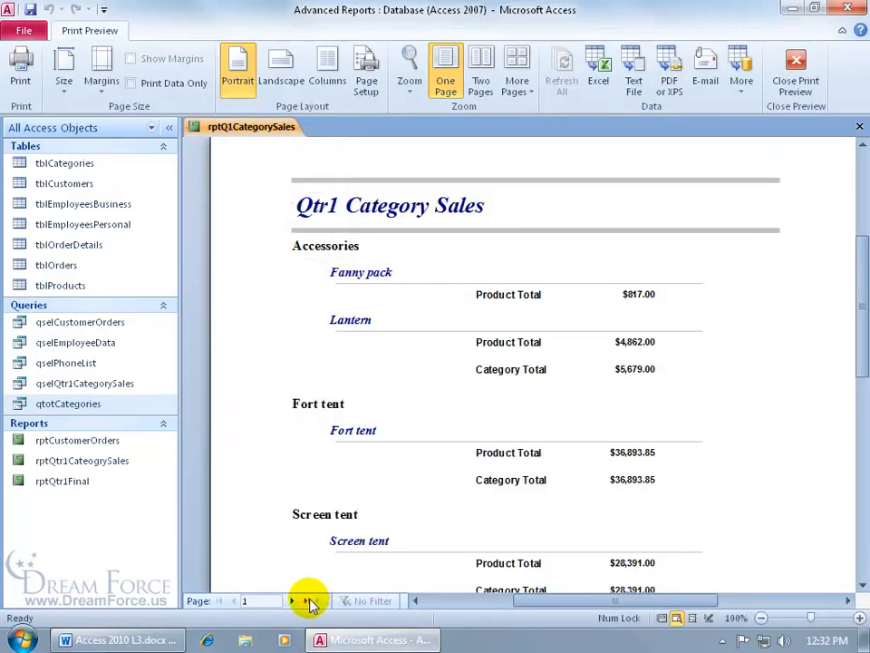
left_click(307, 600)
left_click_drag(860, 330, 861, 355)
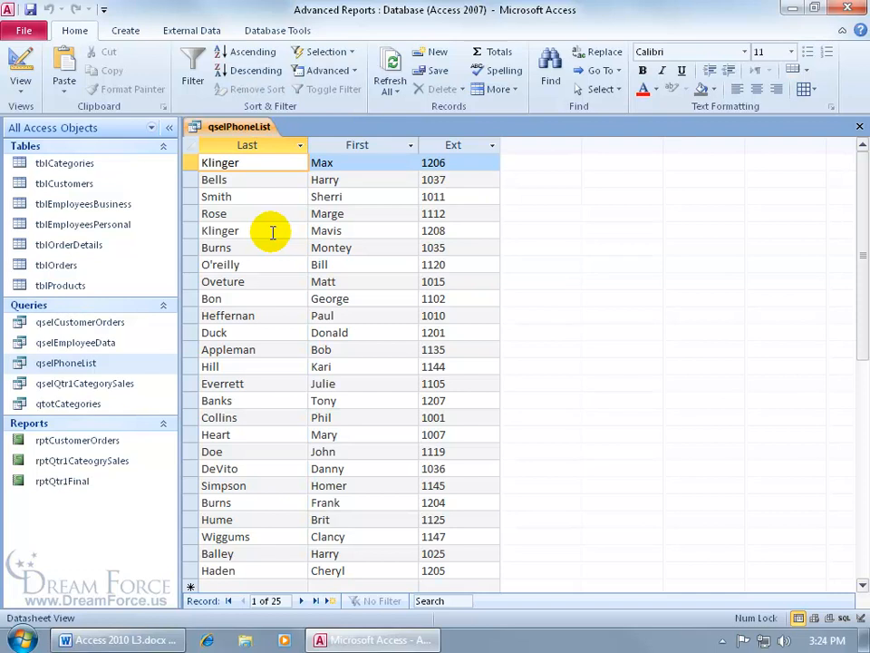
Close the phone list query and create a new blank report in Design View.
left_click(859, 126)
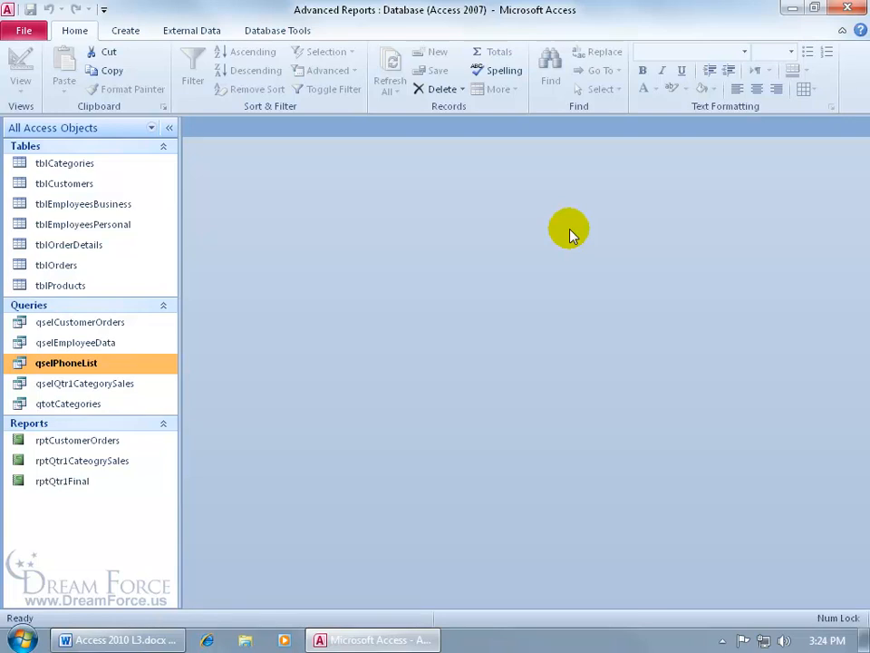
left_click(127, 33)
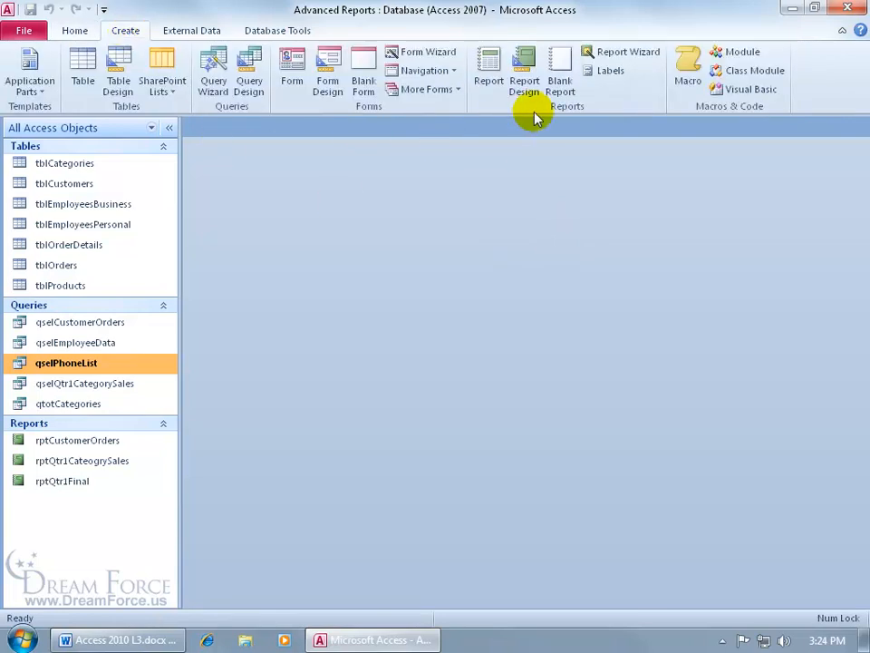
left_click(523, 84)
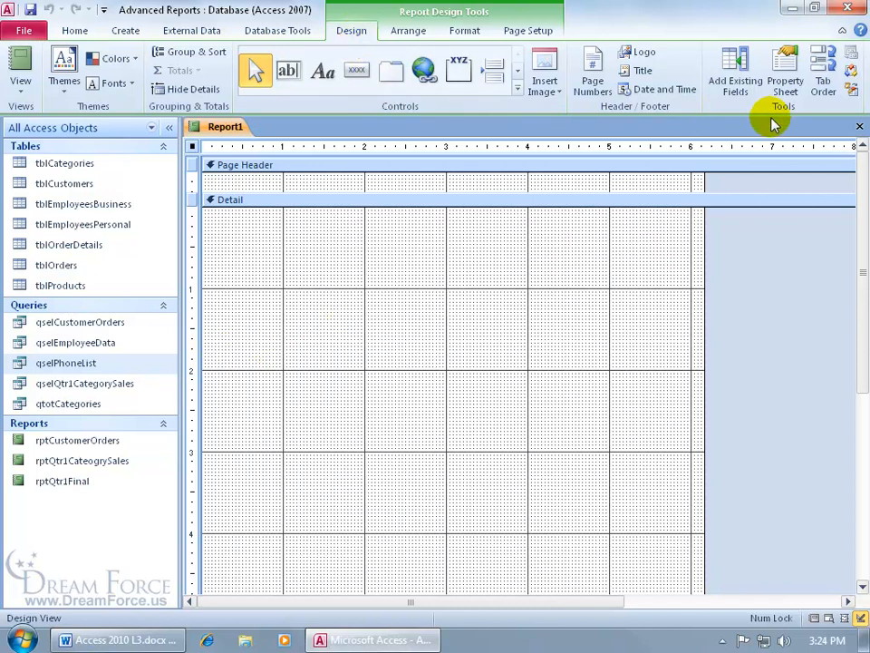
Set the report's Record Source to qselPhoneList and close the Property Sheet.
left_click(785, 74)
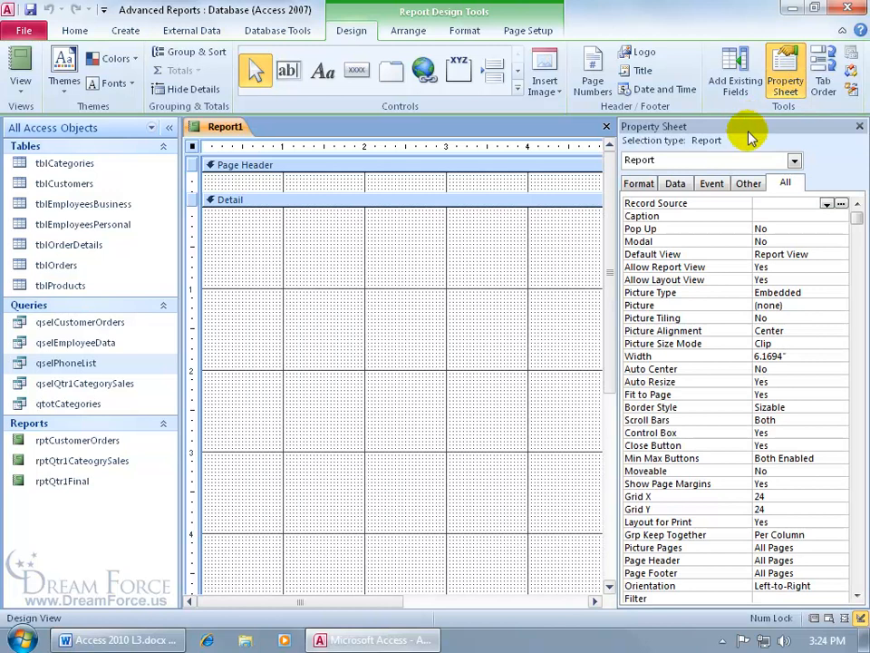
left_click(793, 161)
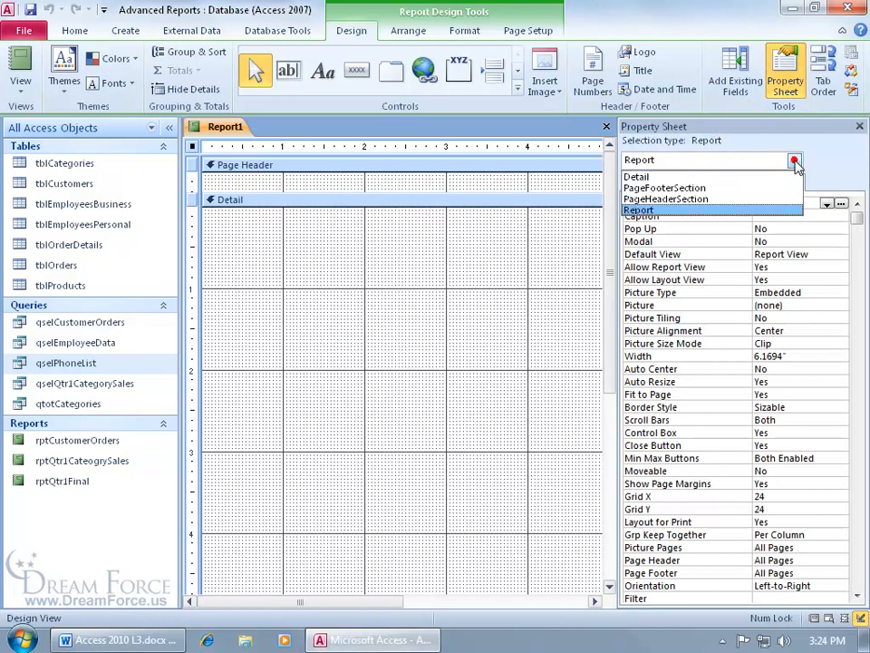
left_click(779, 210)
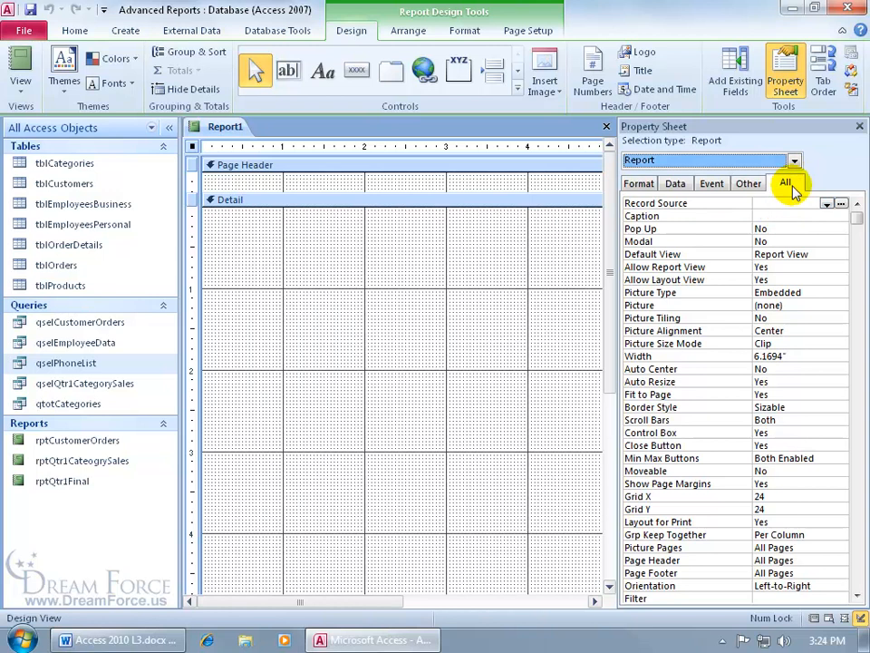
left_click(783, 202)
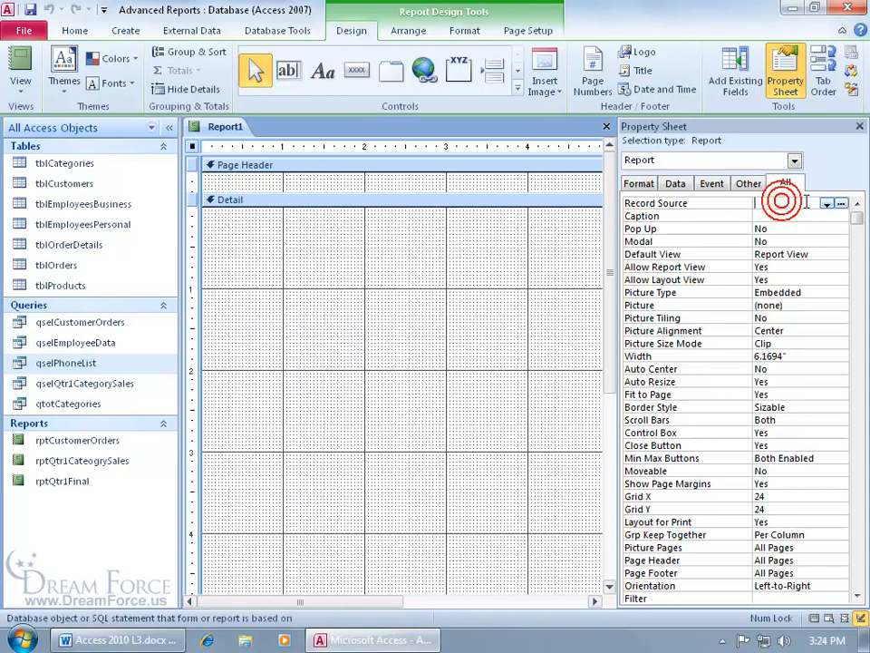
left_click(826, 203)
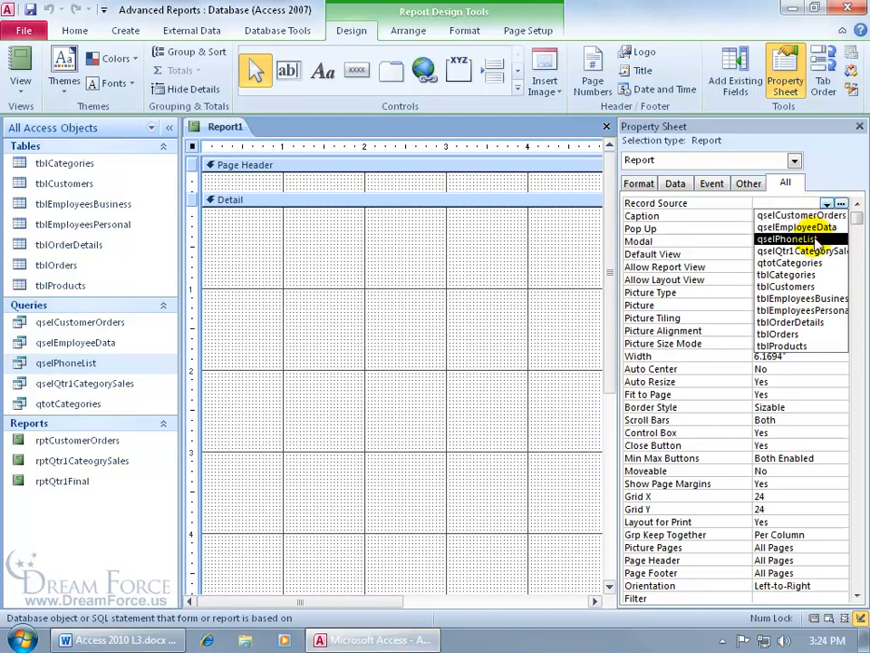
left_click(814, 239)
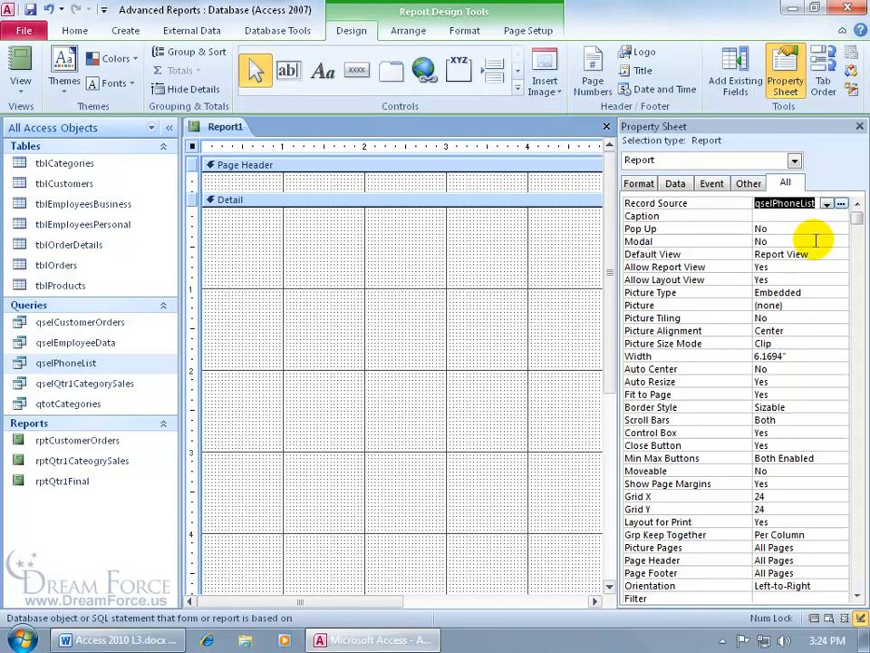
left_click(859, 126)
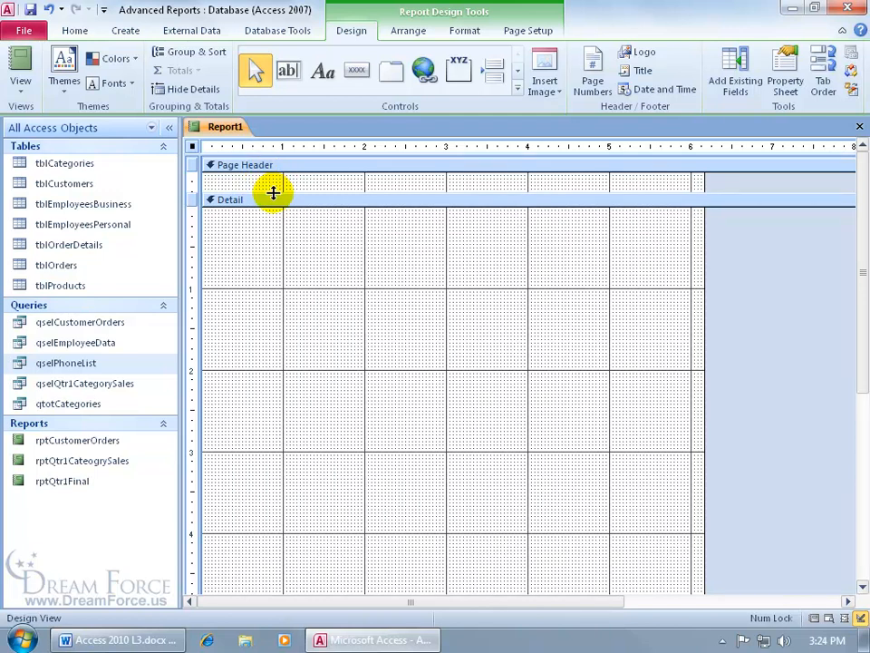
Enlarge the Page Header to about 0.7 inches tall and add a "Dream Force Phone List" label near its left edge.
left_click_drag(273, 192, 273, 226)
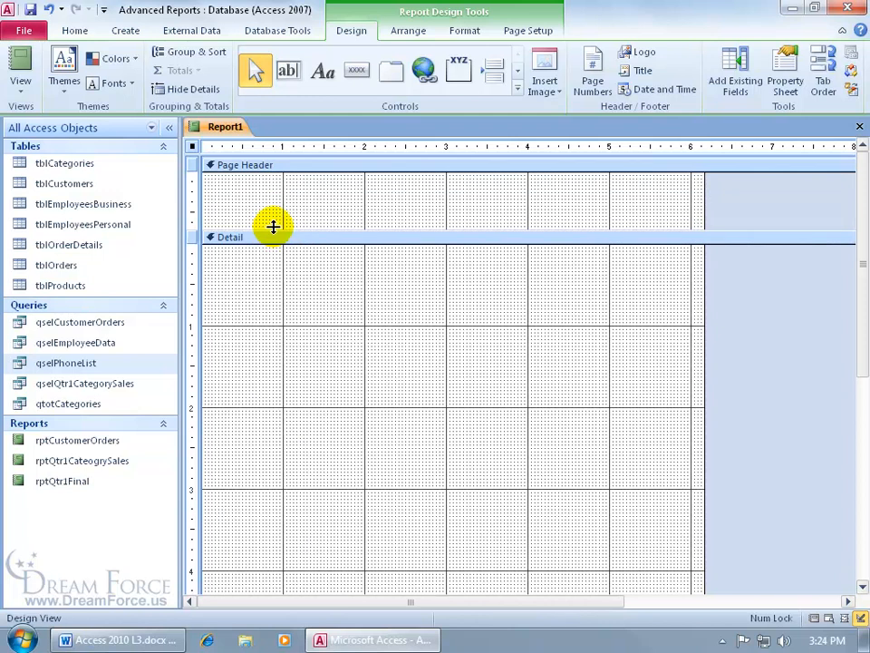
left_click(320, 76)
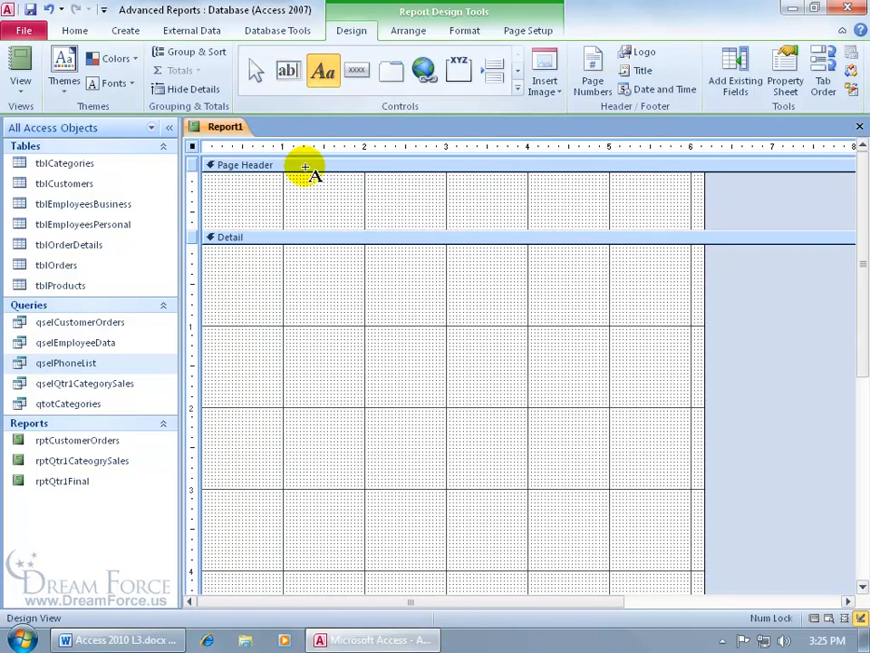
left_click(265, 193)
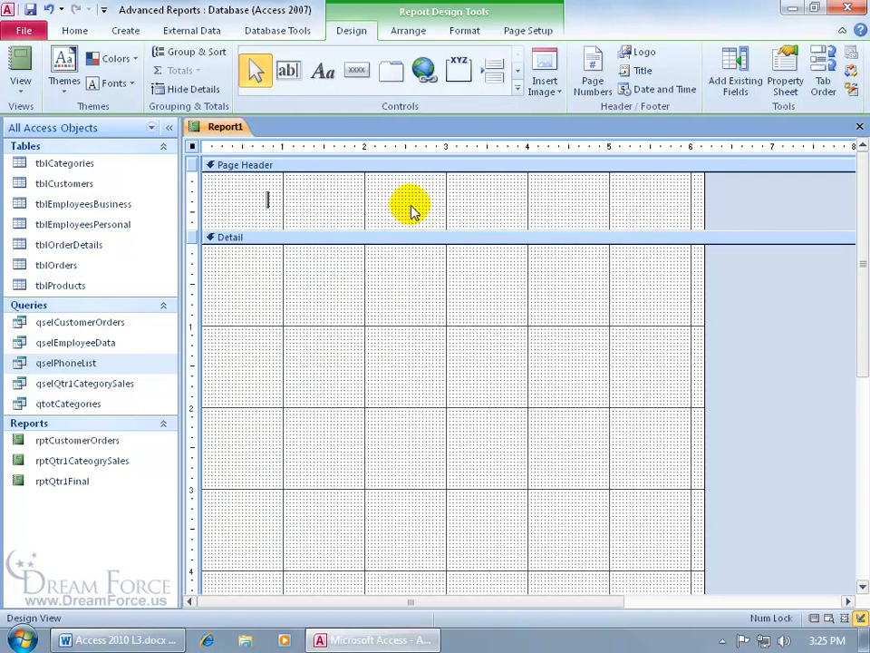
type("Dream Force Phone List")
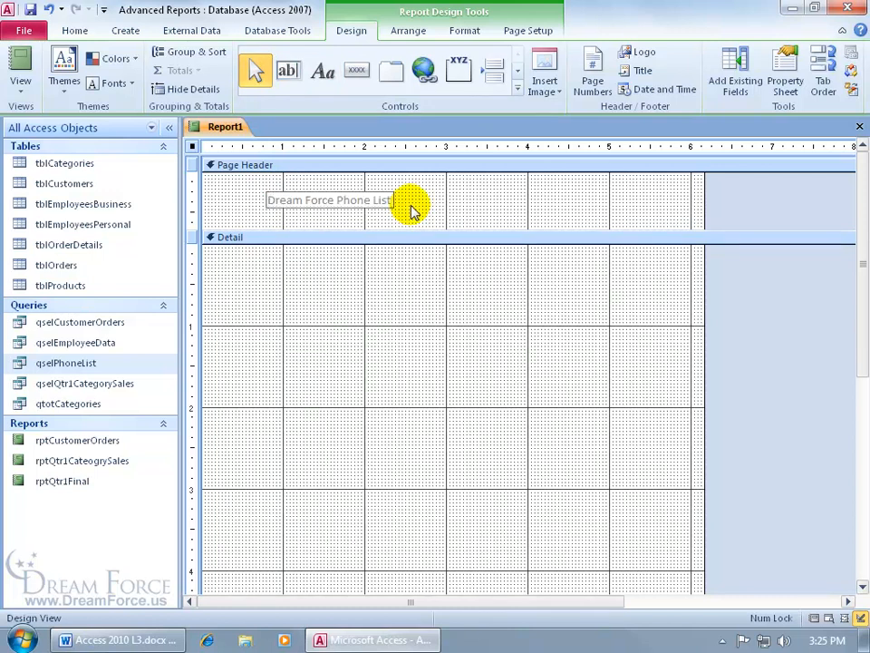
key("Return")
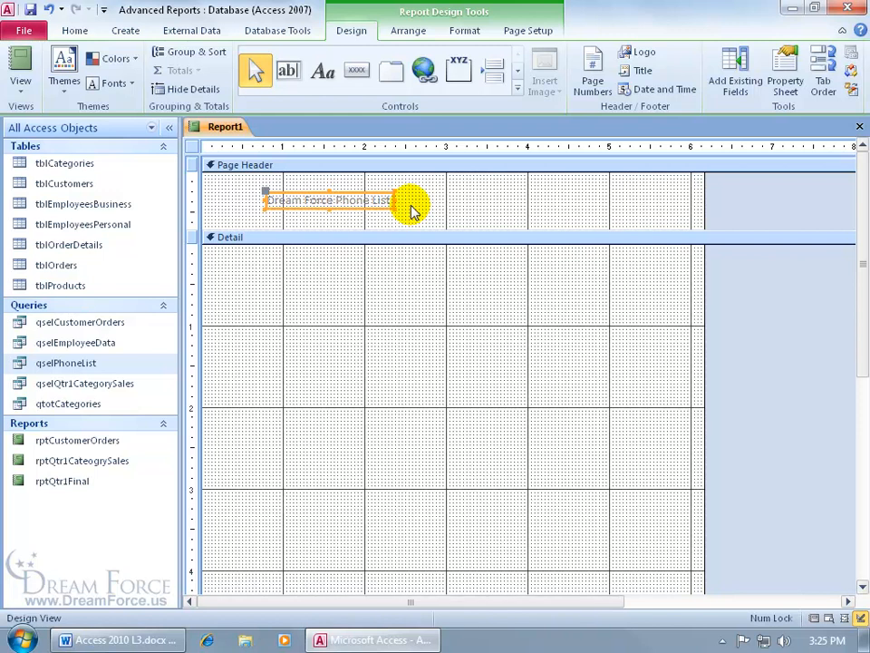
left_click_drag(385, 192, 324, 190)
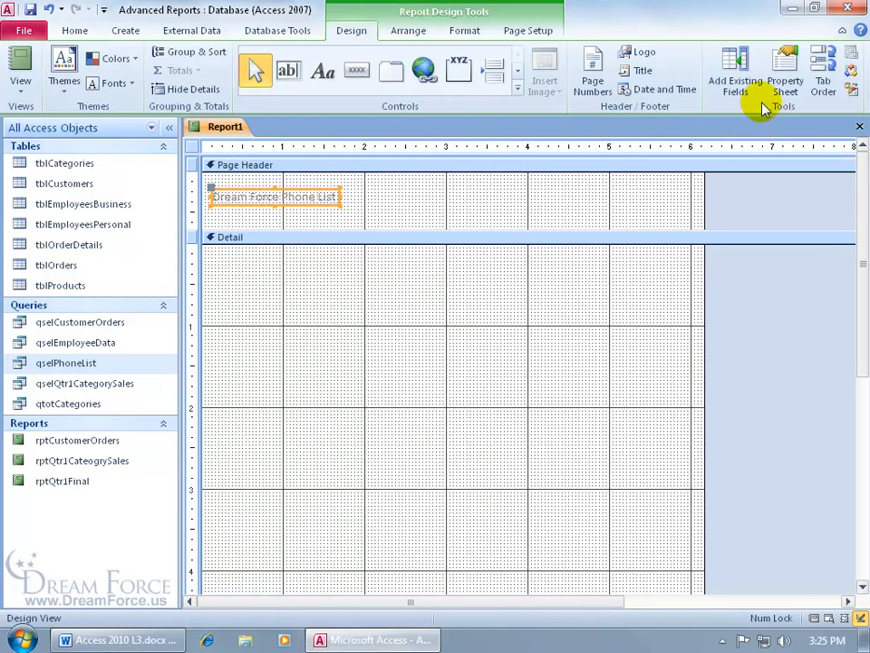
Display the report's available fields and place an unbound text box in the Detail section, deleting its attached label.
left_click(740, 87)
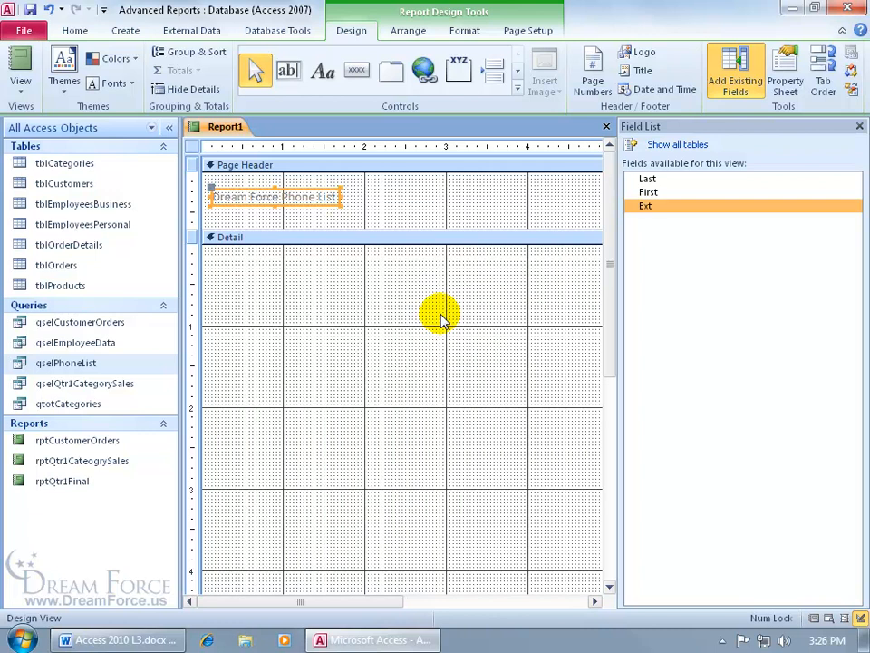
left_click(288, 73)
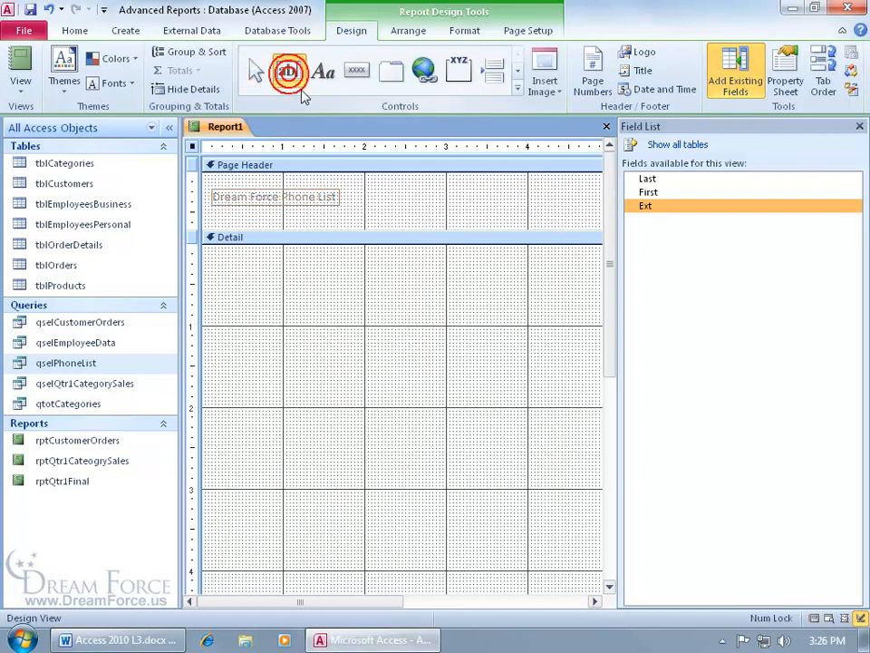
left_click(291, 275)
left_click(222, 283)
key("Delete")
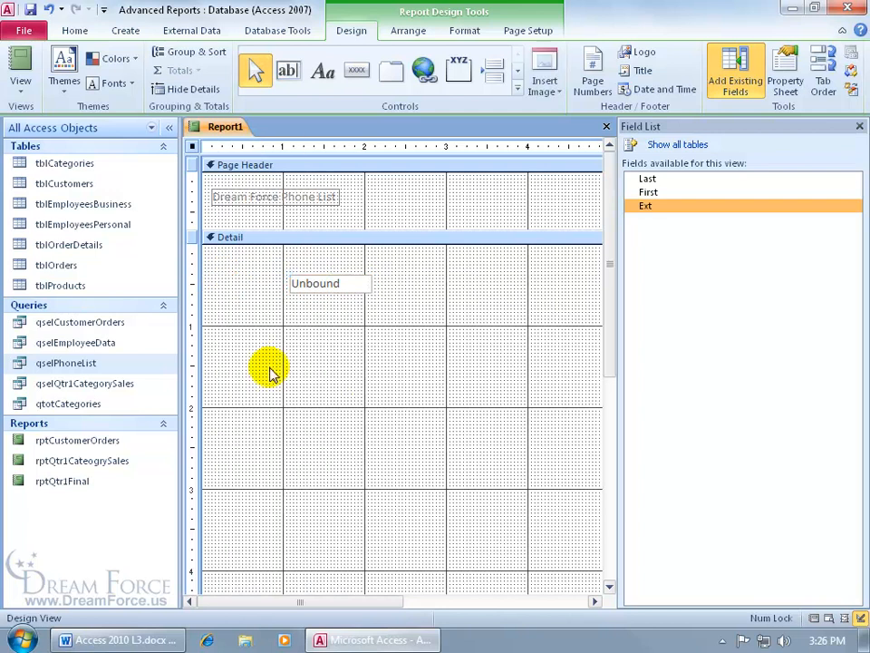
Enter the expression =[Last]& ", " &[First] for the unbound text box's Control Source in the Zoom dialog.
left_click(335, 277)
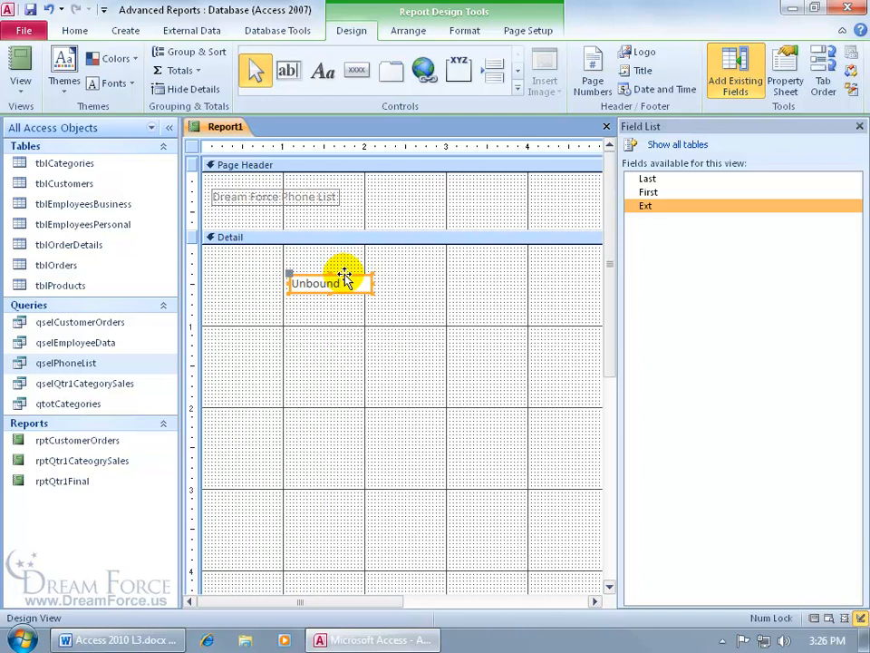
right_click(343, 275)
left_click(397, 615)
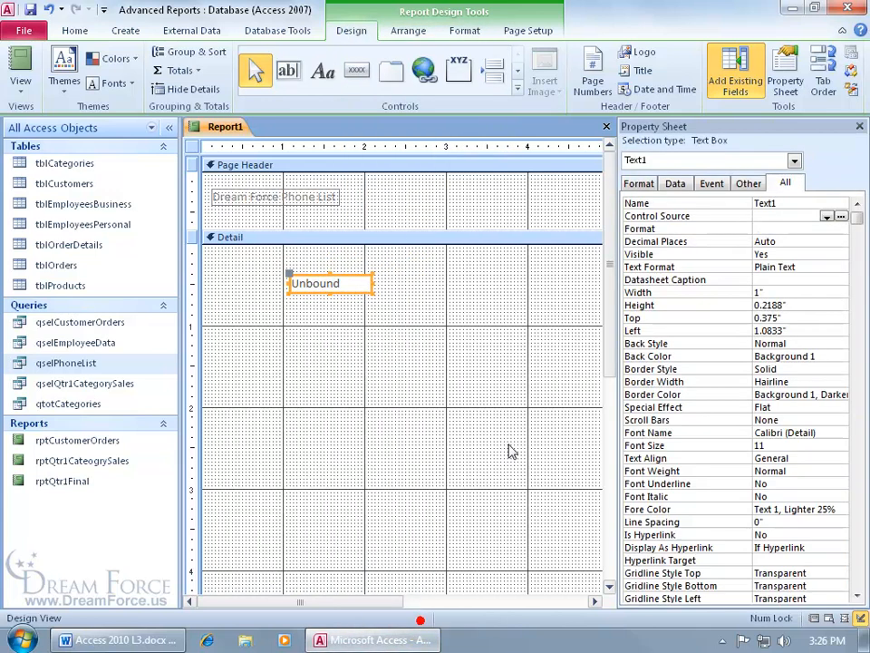
left_click(779, 214)
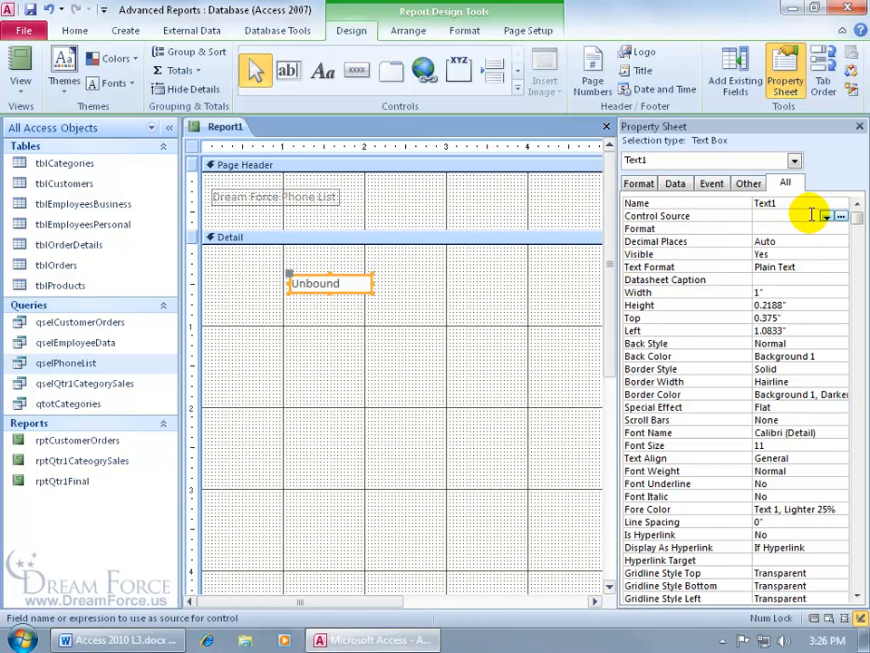
right_click(820, 215)
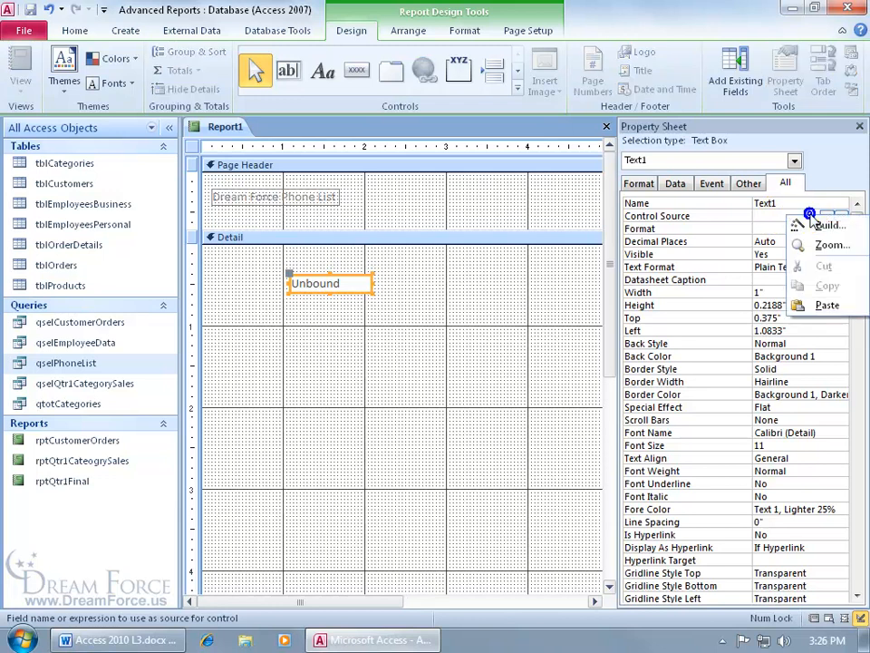
left_click(821, 245)
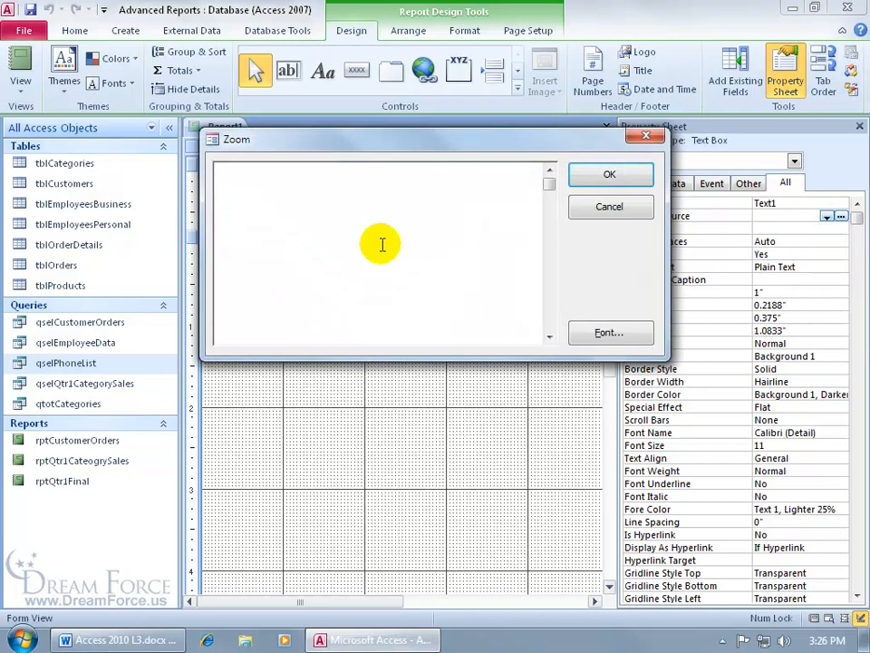
left_click(293, 180)
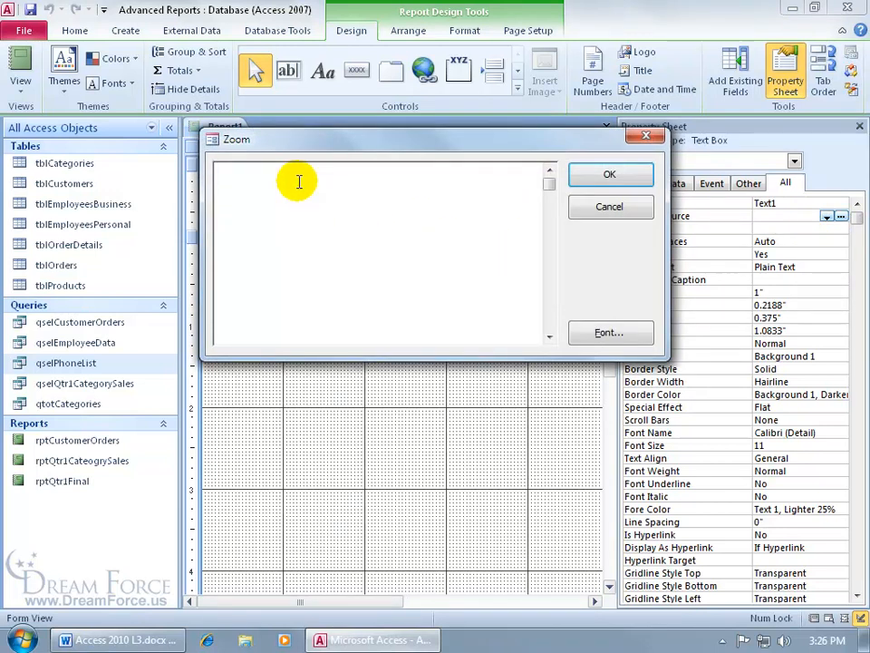
type("=[Last]&\", \"&[First]")
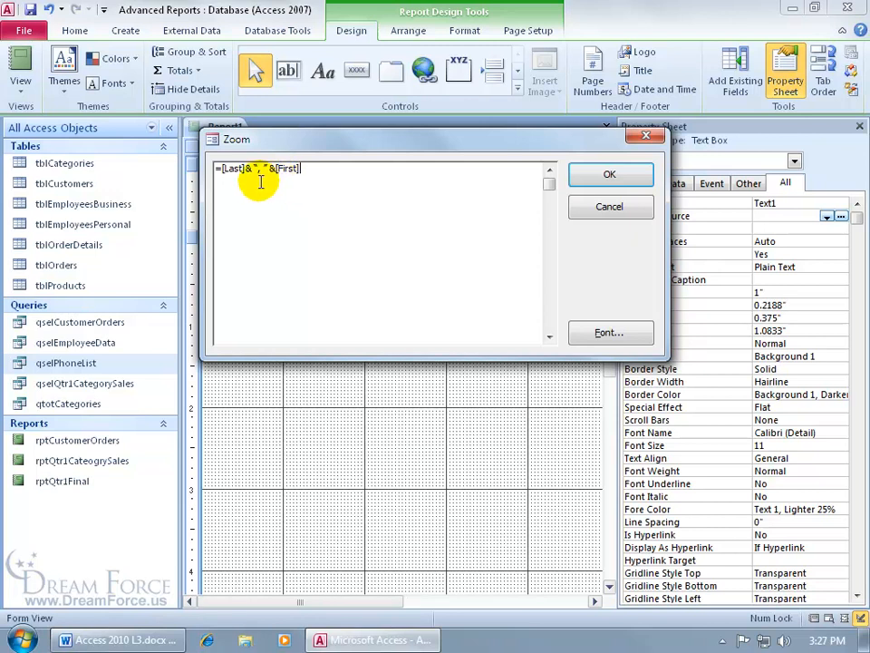
Review the quoted comma-and-space separator in the expression and try to apply it as the Control Source.
left_click(260, 181)
type(",")
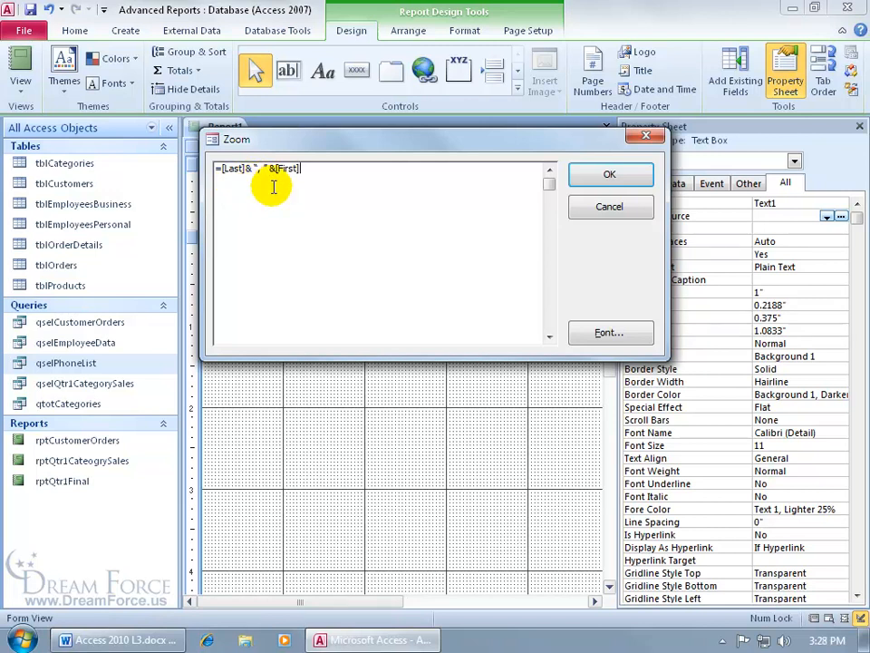
left_click_drag(270, 169, 254, 172)
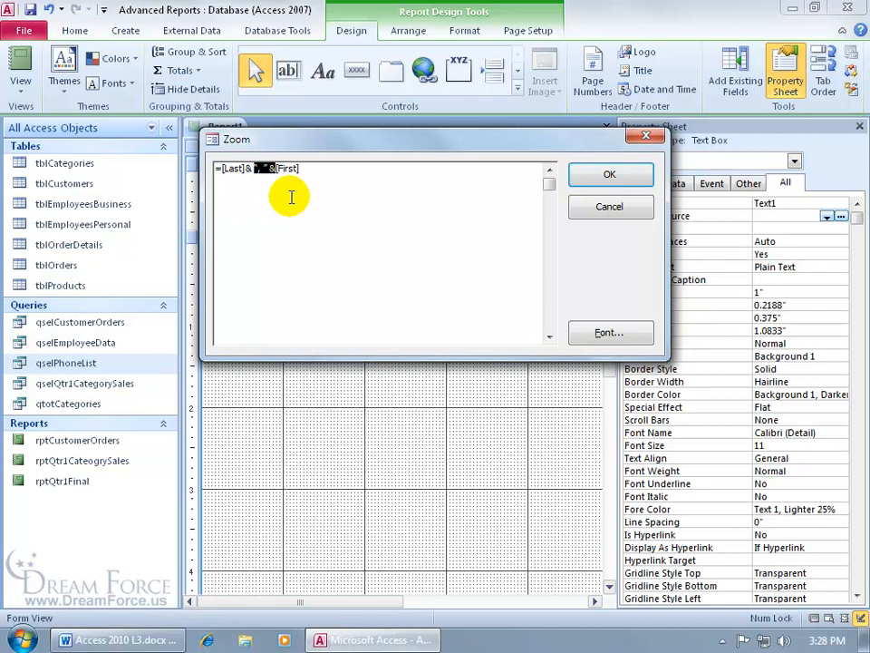
left_click(322, 170)
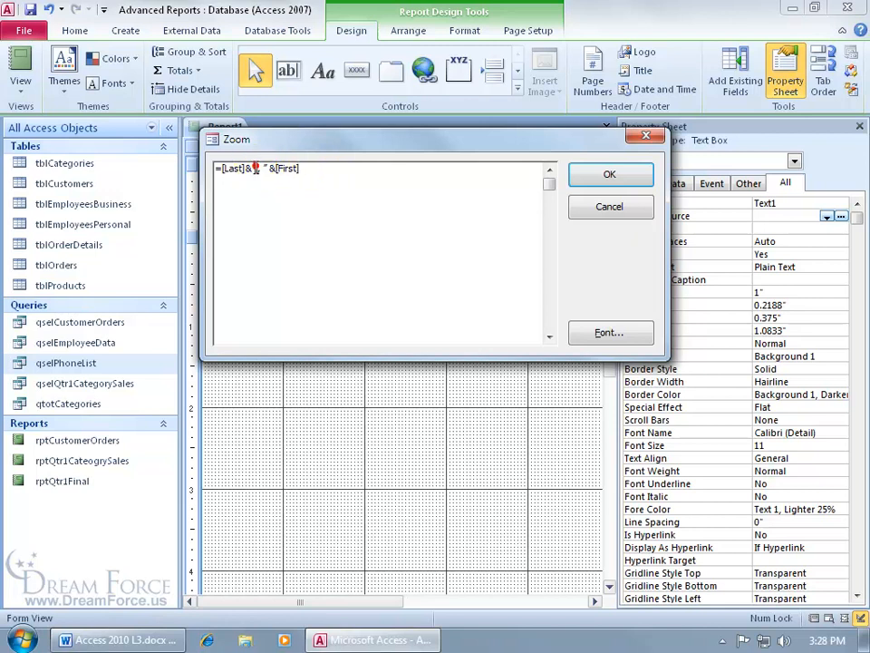
left_click_drag(251, 169, 257, 170)
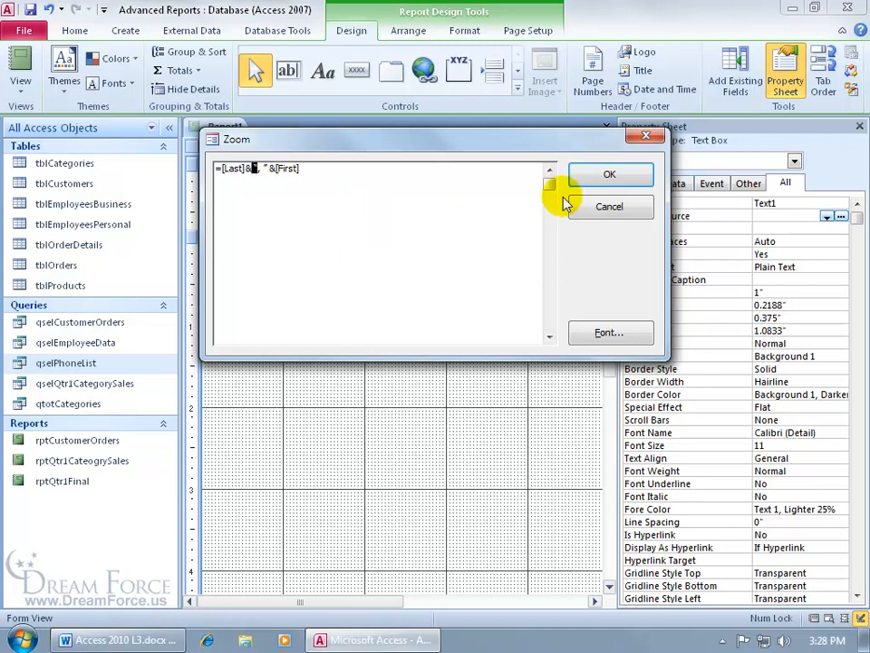
left_click(609, 174)
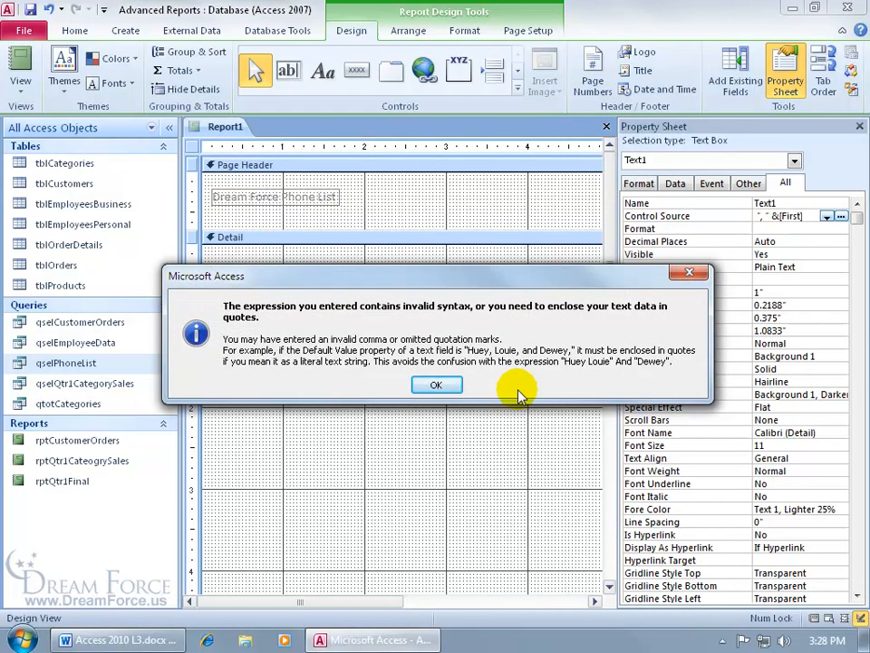
left_click(440, 386)
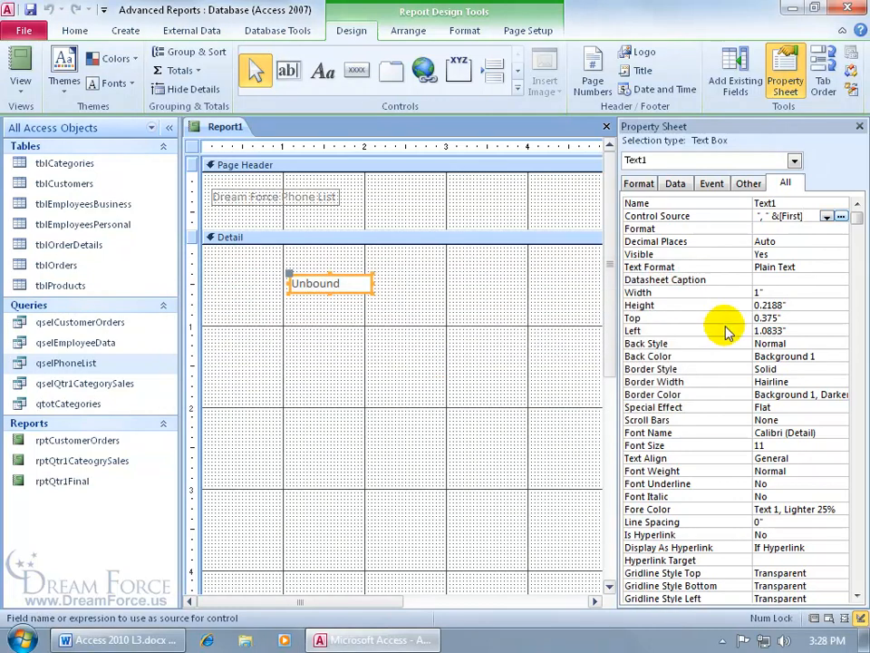
Retype both quotation marks around the comma-and-space separator in the text box's Control Source expression and apply =[Last]& ", " &[First].
right_click(778, 217)
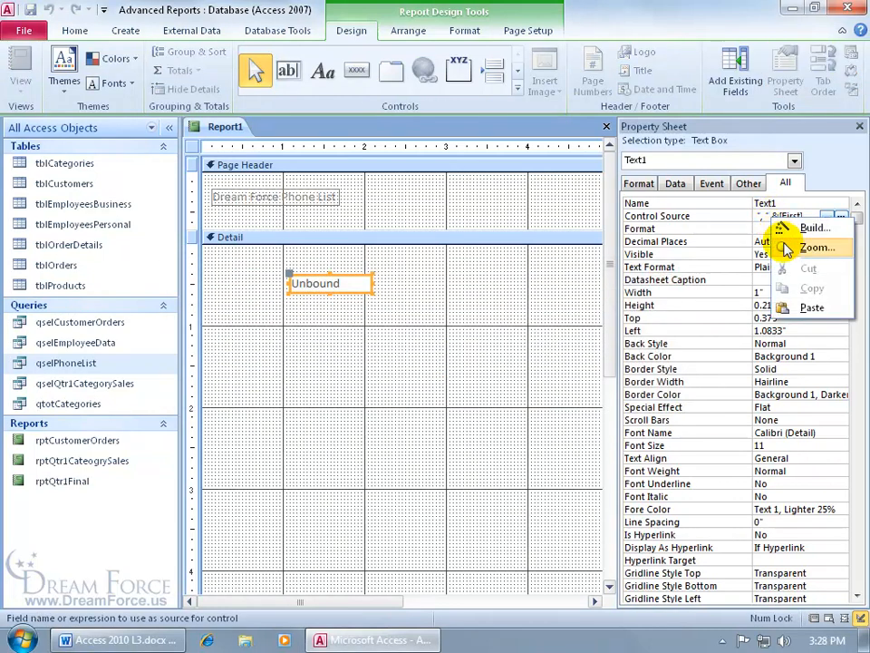
left_click(785, 243)
left_click_drag(251, 169, 258, 169)
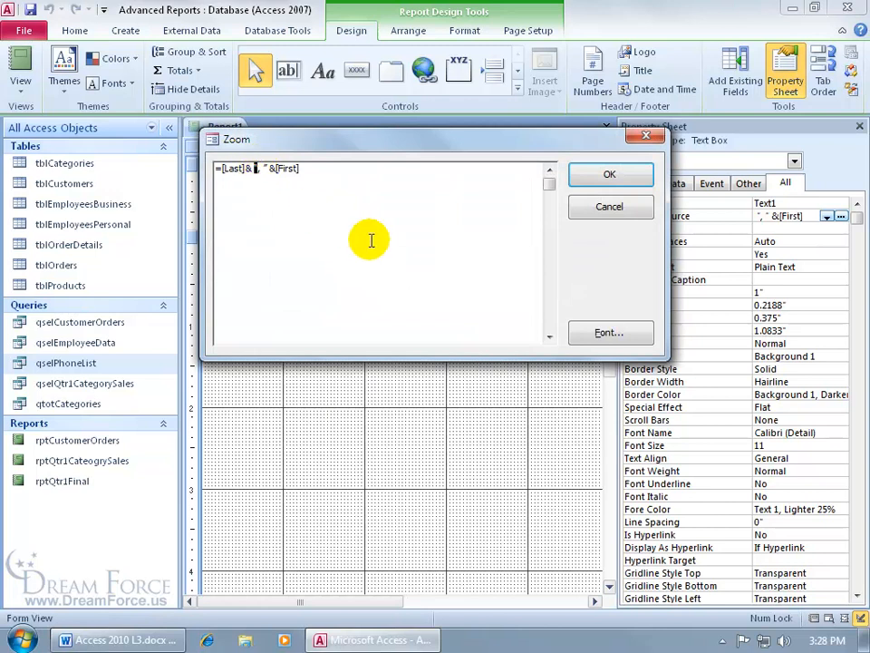
type("\"")
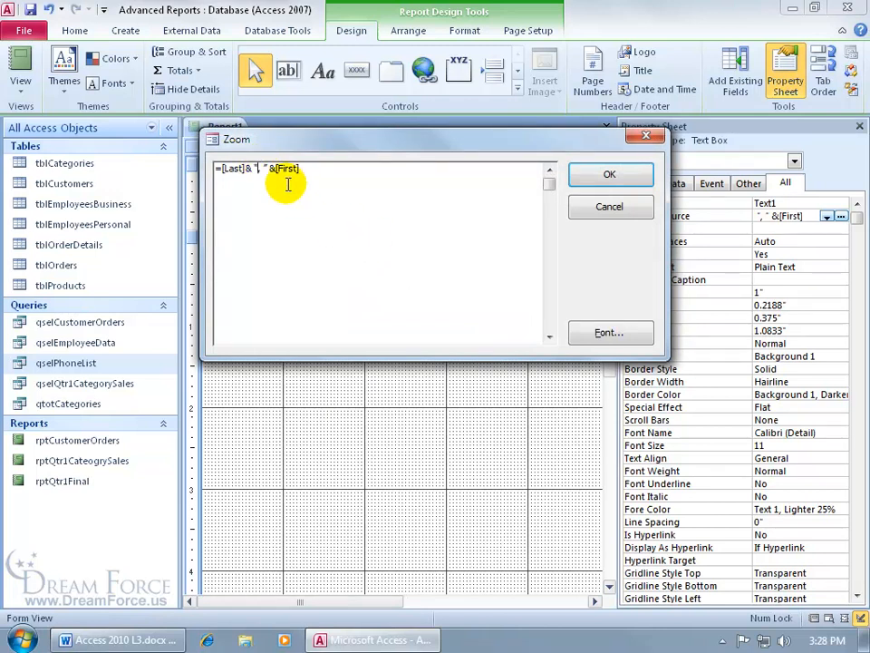
left_click(261, 167)
left_click_drag(261, 168, 272, 169)
type("\"")
key("Delete")
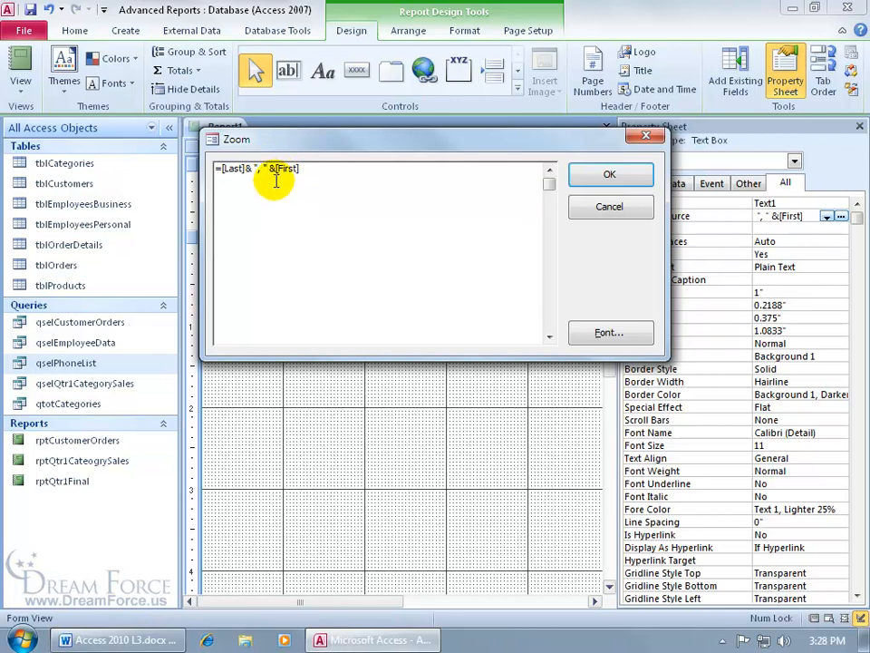
left_click(609, 176)
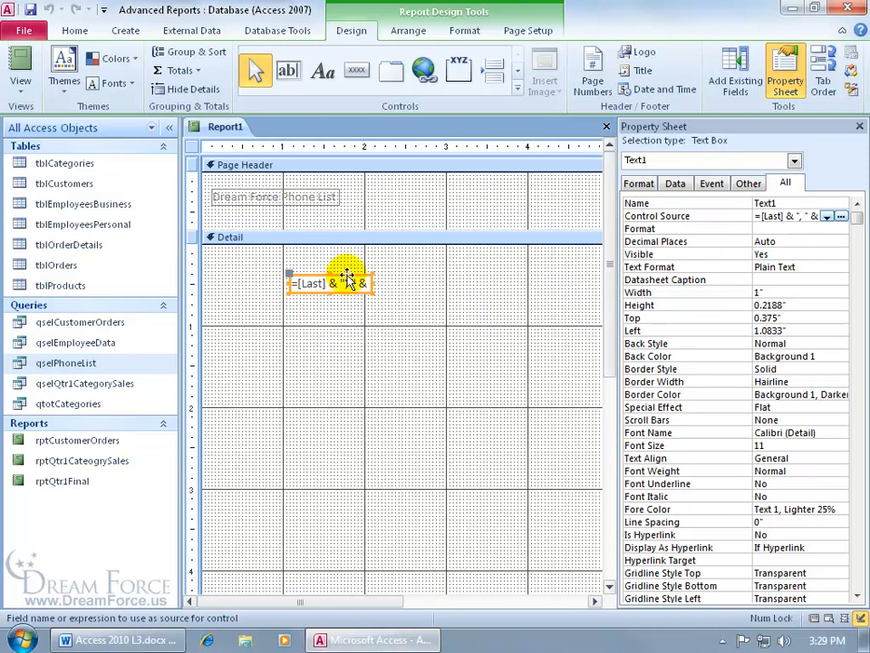
Move the combined-name text box to the Detail section's upper-left corner and place the Ext field right beside it, without its attached label.
left_click_drag(347, 276, 261, 250)
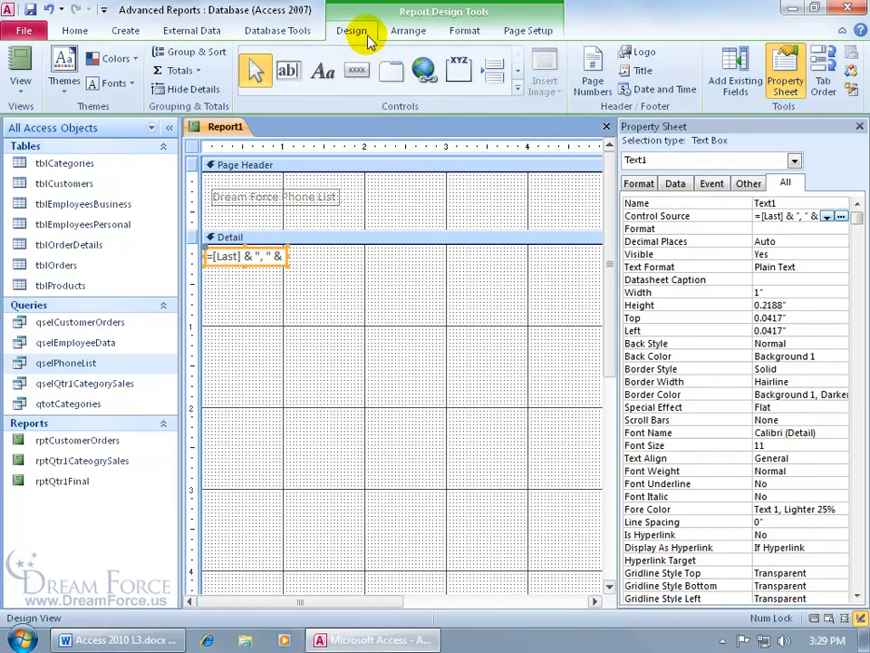
left_click(736, 83)
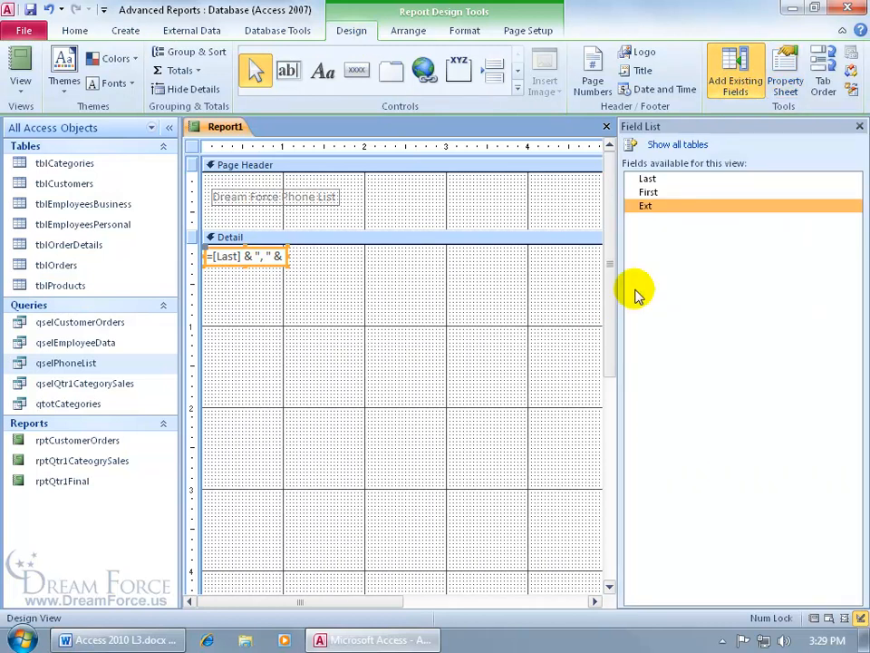
left_click_drag(663, 207, 402, 337)
left_click(308, 336)
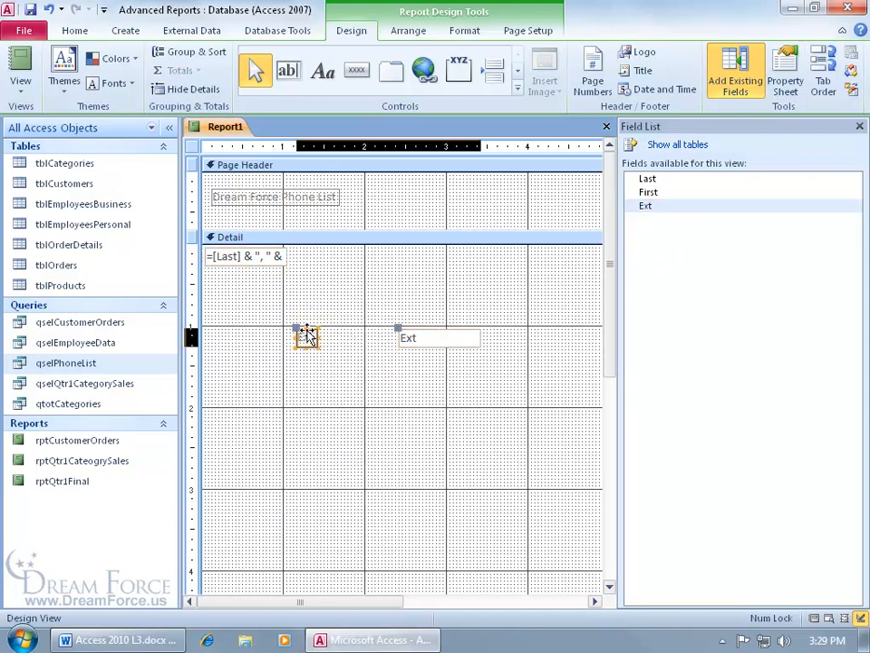
key("Delete")
left_click(438, 337)
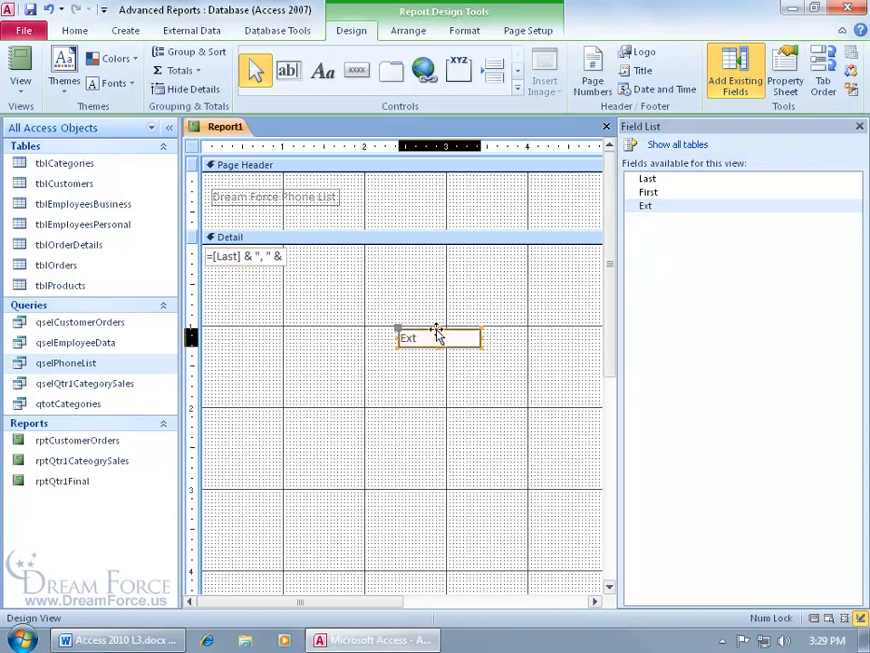
left_click_drag(426, 331, 319, 245)
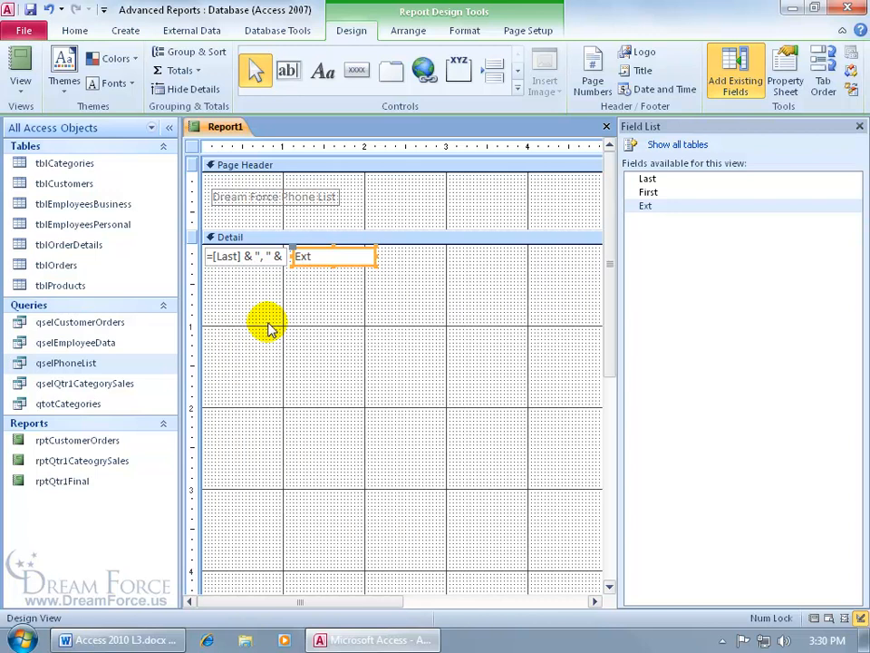
Close the field list and add a report group based on the expression =left([last],1).
left_click(859, 126)
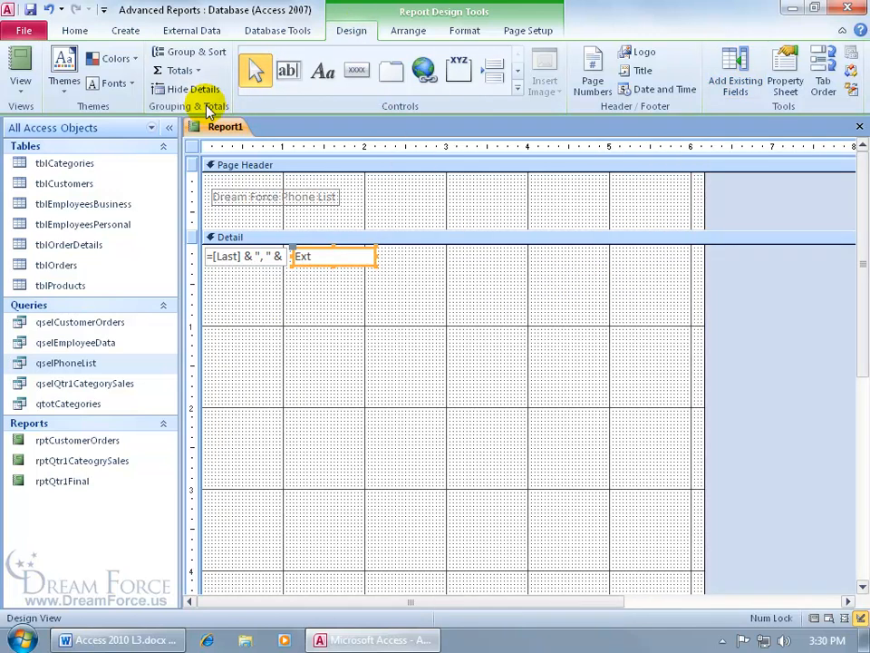
left_click(207, 55)
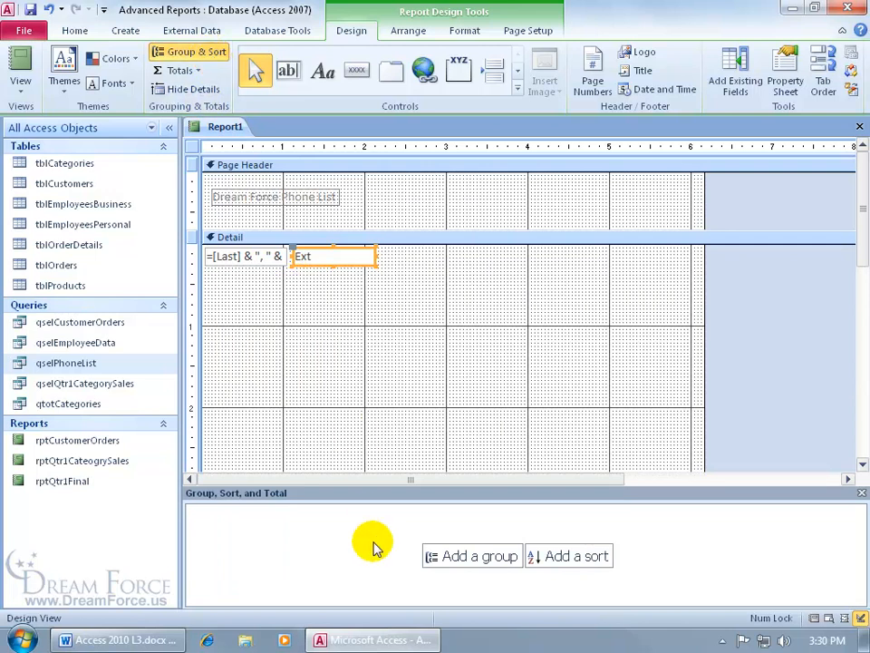
left_click(477, 558)
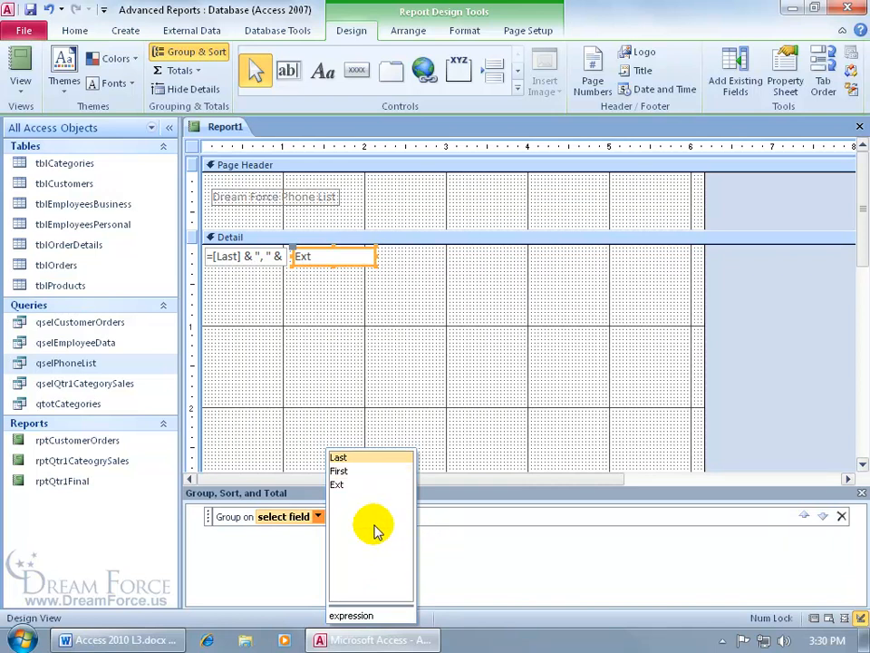
left_click(352, 616)
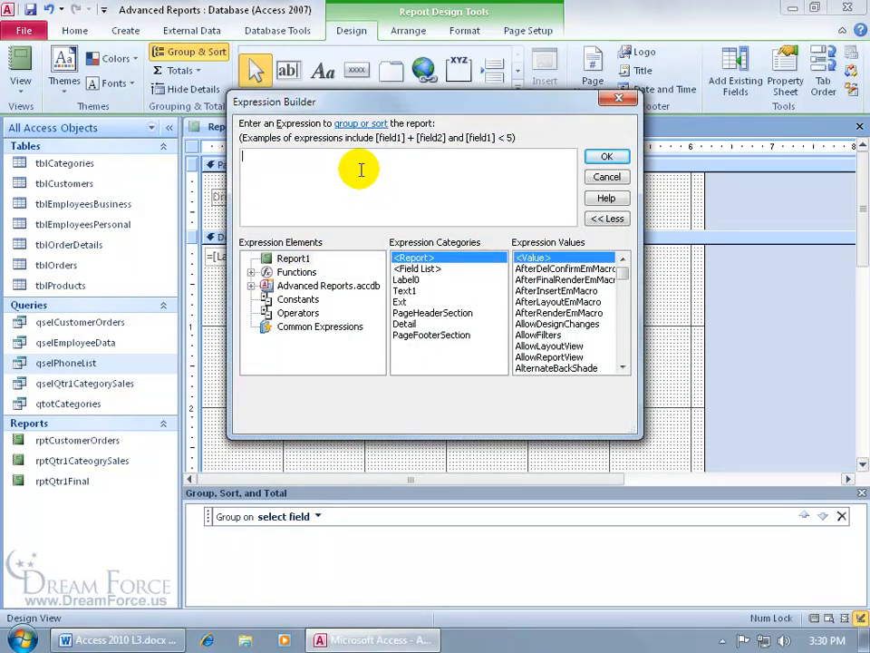
type("=lef")
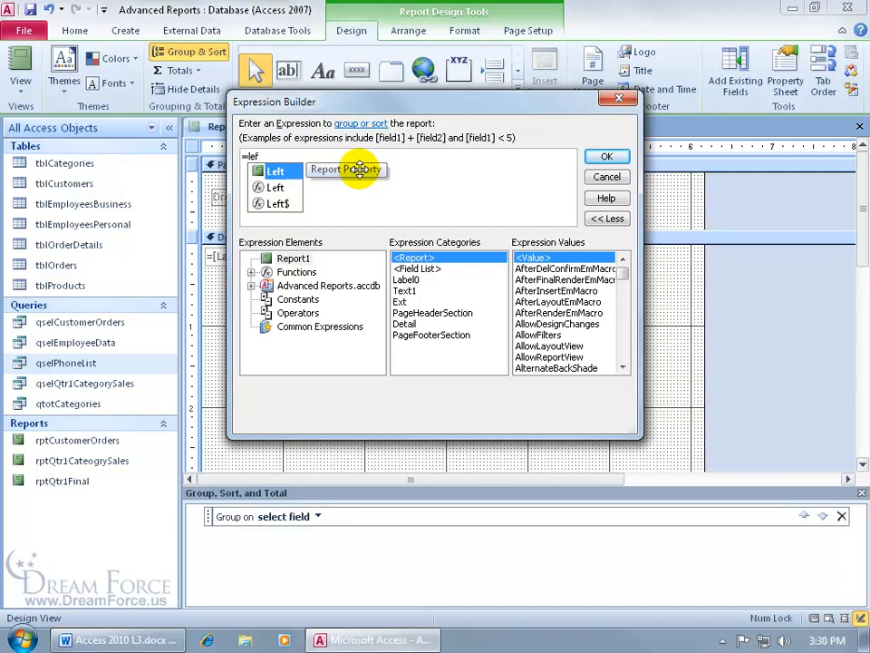
type("t(")
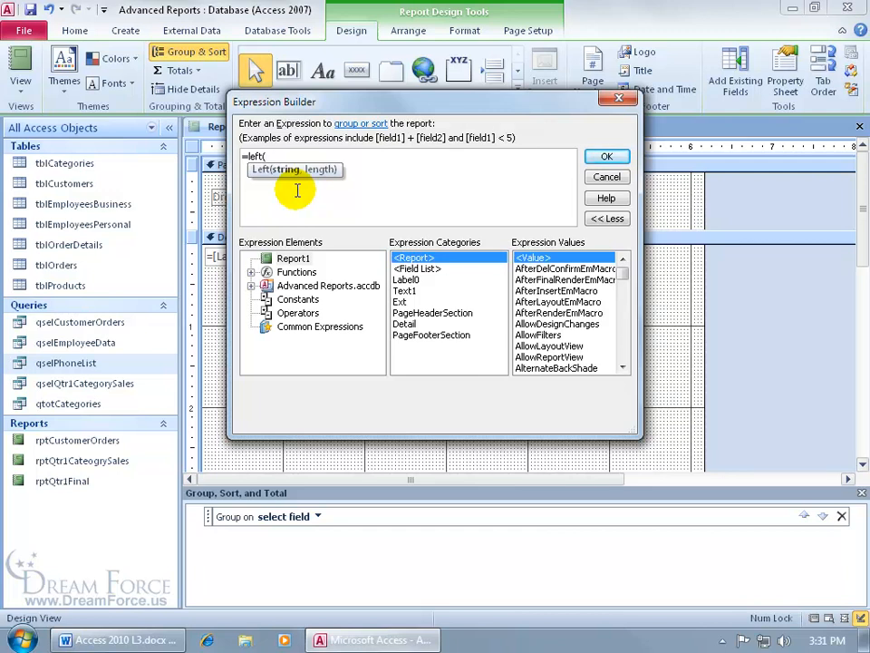
type("[last")
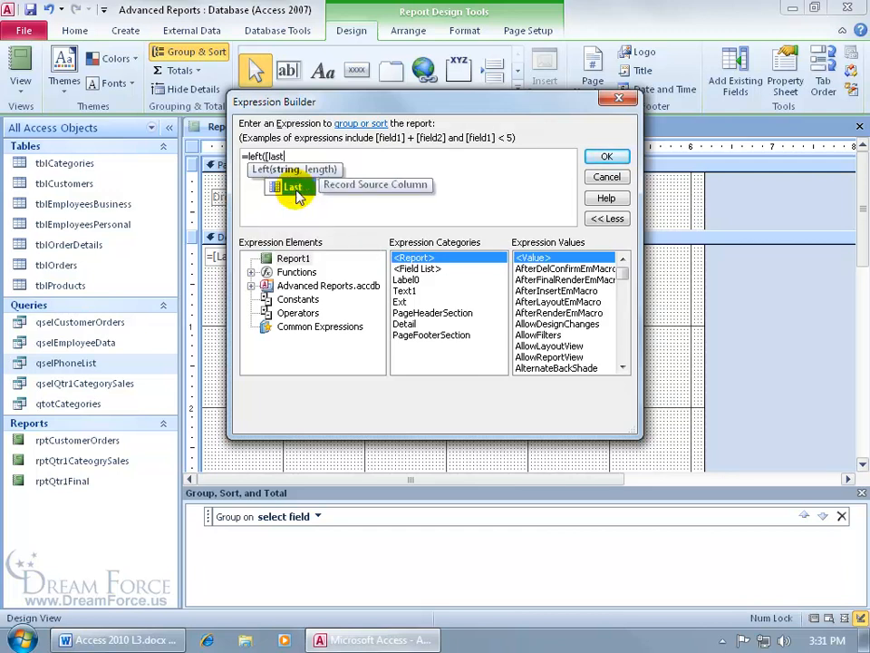
type("]")
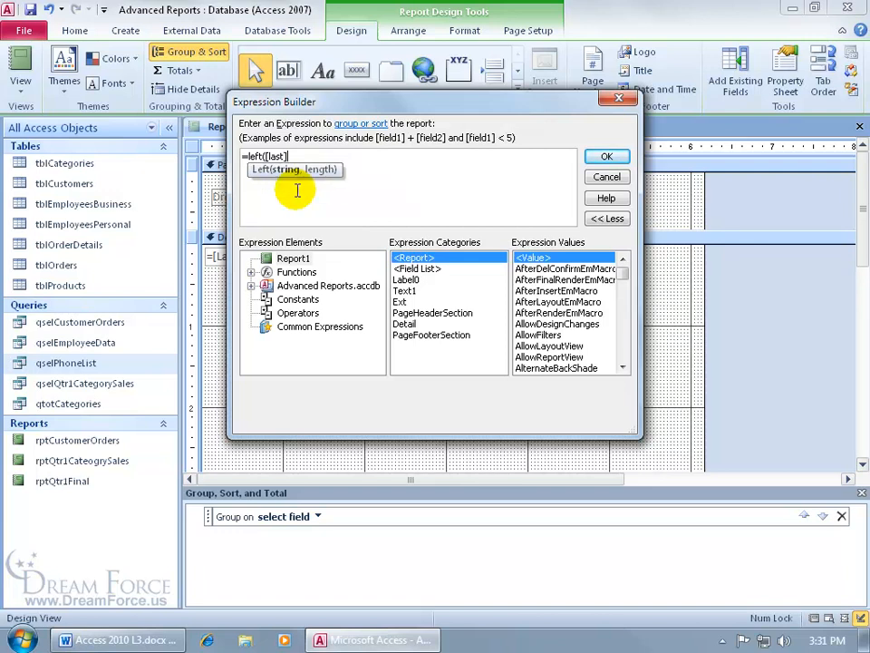
type(",")
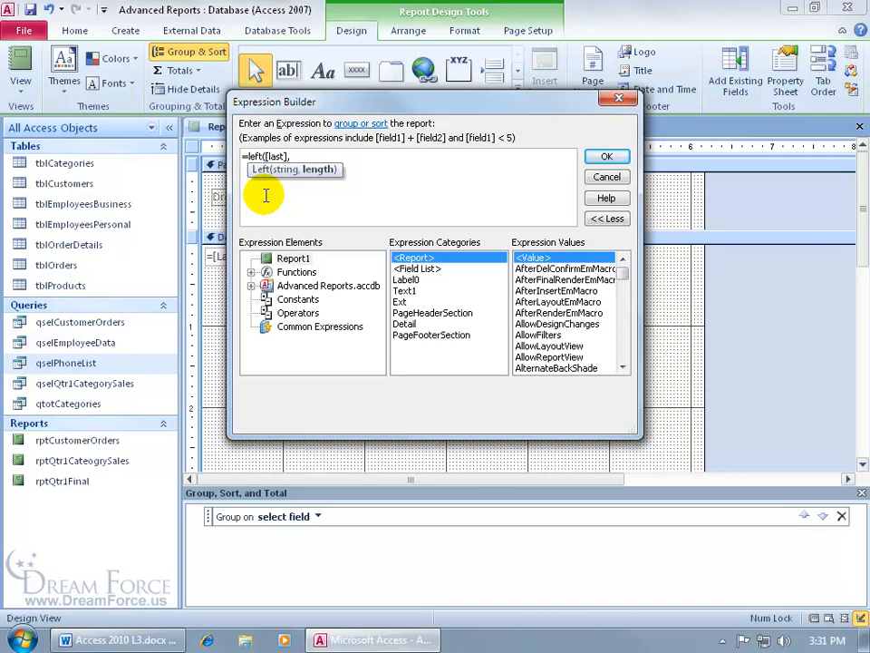
type("1")
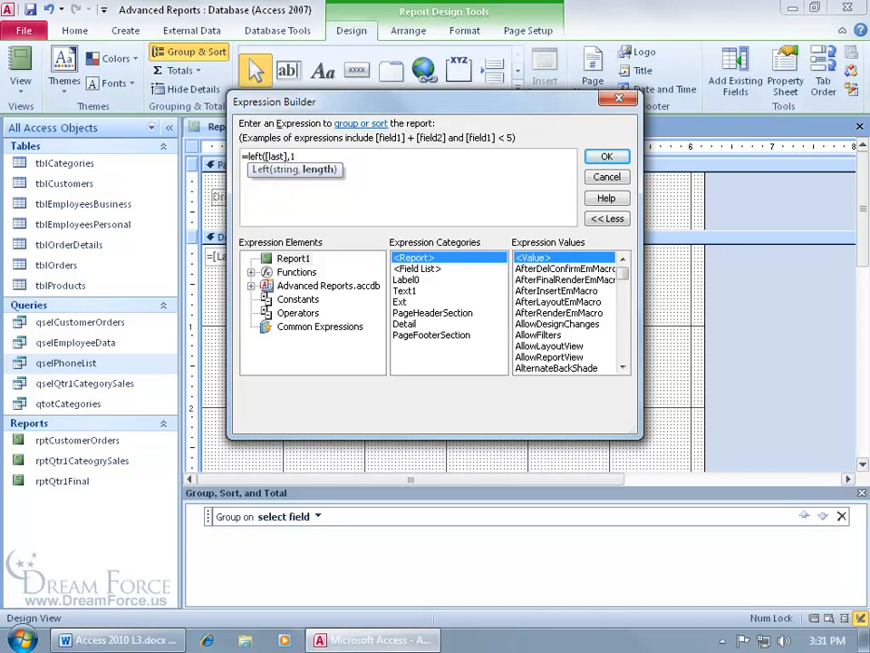
type(")")
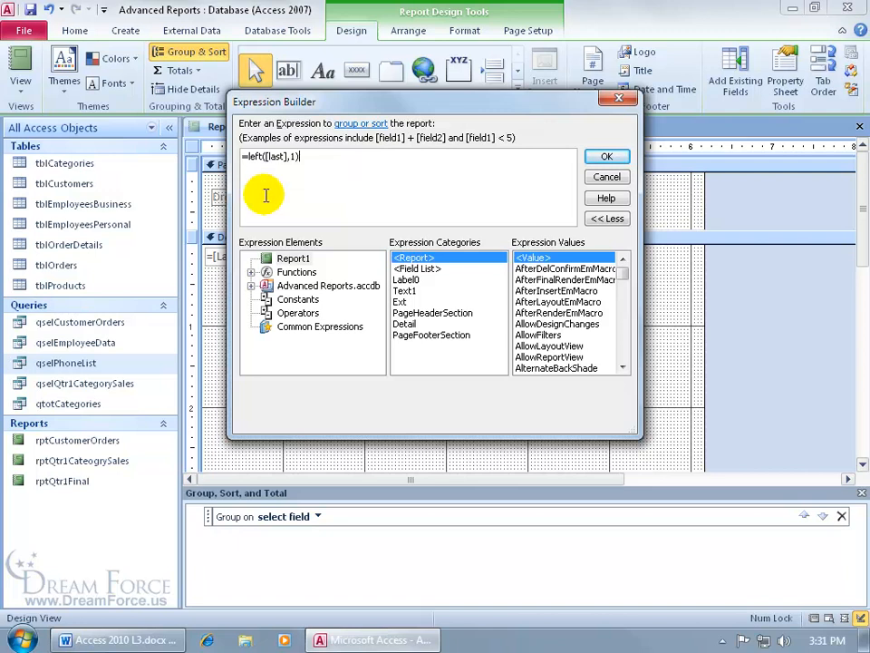
left_click(606, 156)
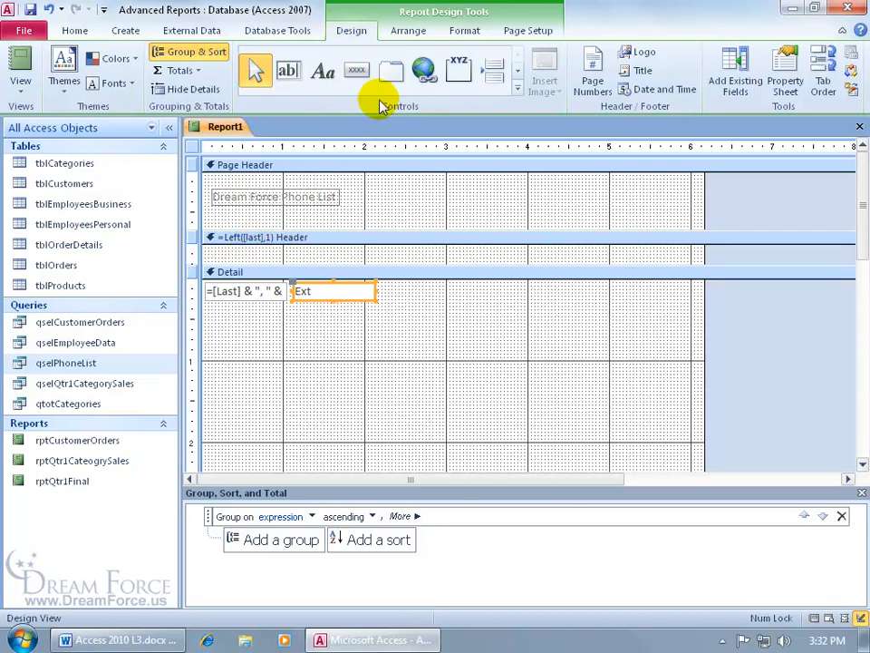
Place an unbound text box in the =Left([last],1) group header, delete its attached label and move it to about 0.08 inches from the left edge.
left_click(288, 72)
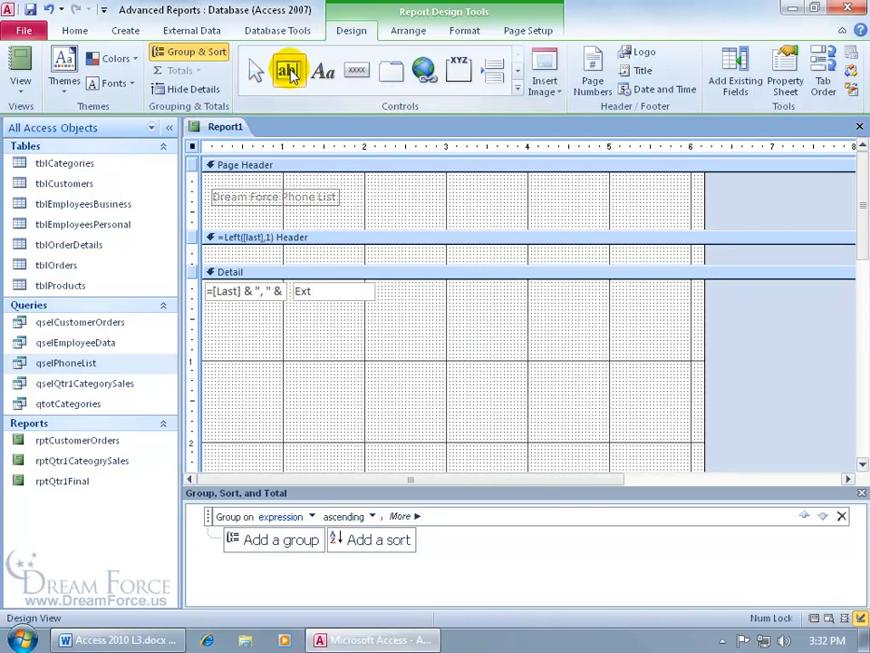
left_click(286, 247)
left_click(220, 253)
key("Delete")
left_click_drag(308, 252, 229, 252)
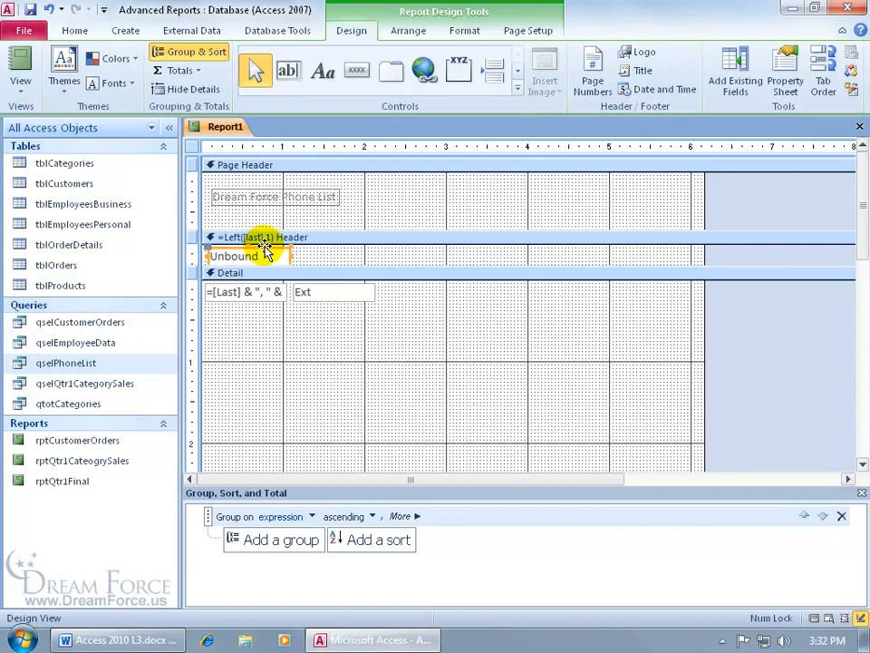
Set the group header text box's Control Source to =left([Last],1).
right_click(263, 250)
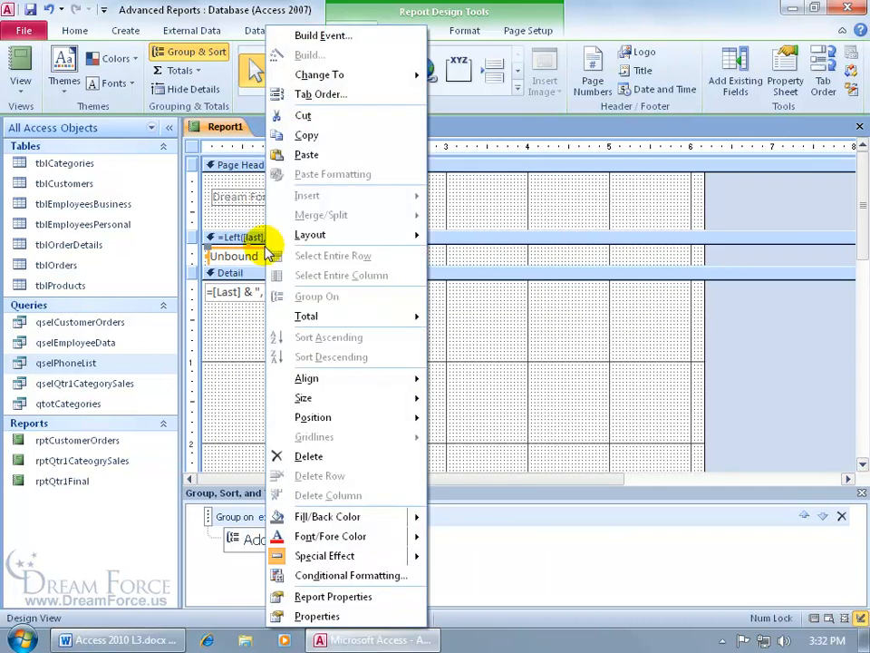
left_click(358, 622)
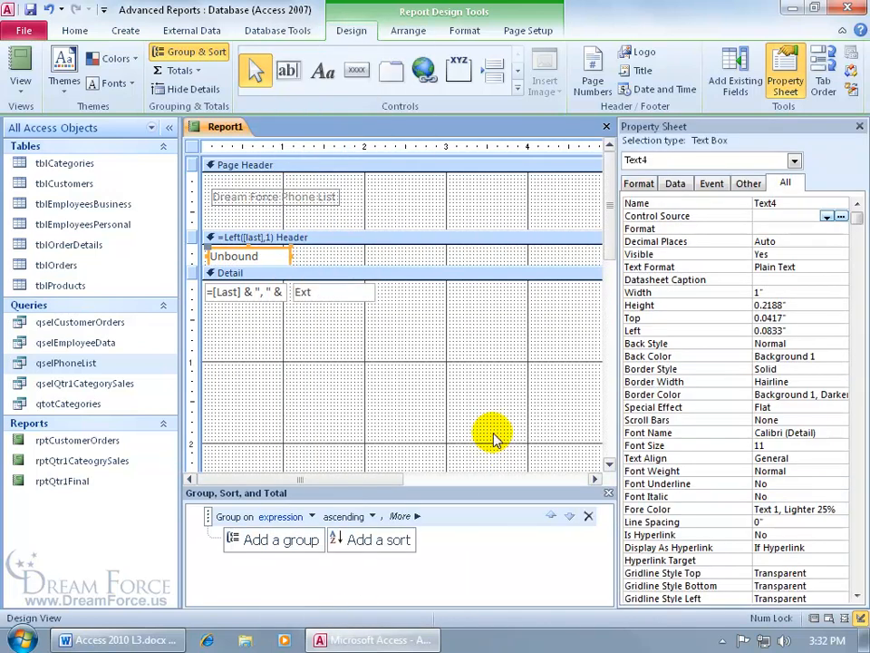
left_click(770, 216)
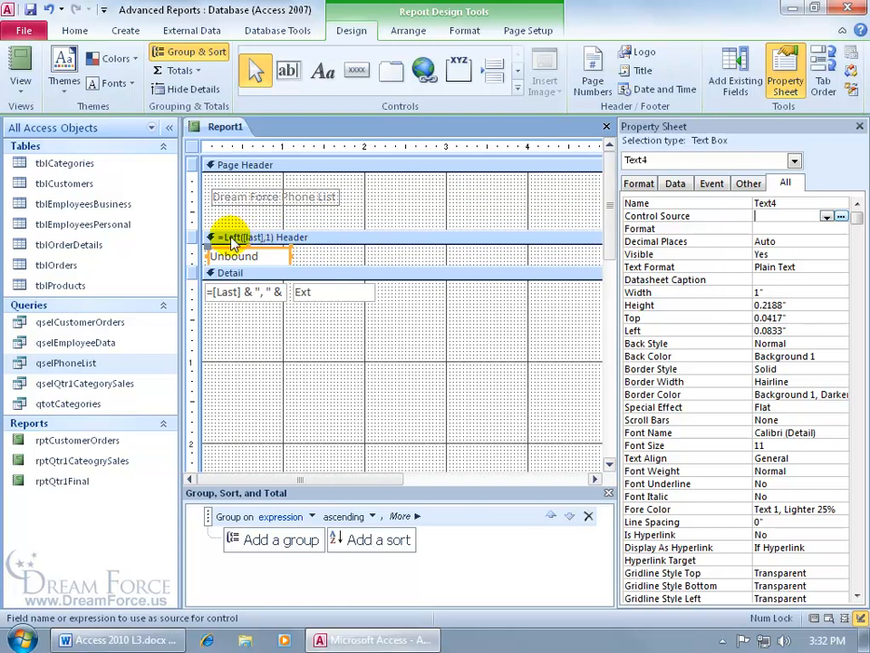
type("=")
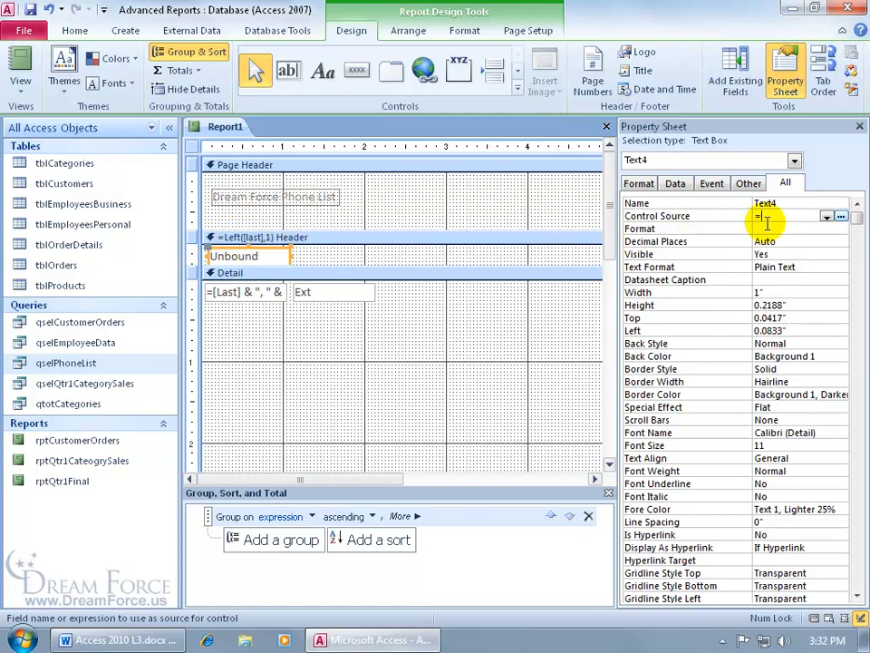
type("left(")
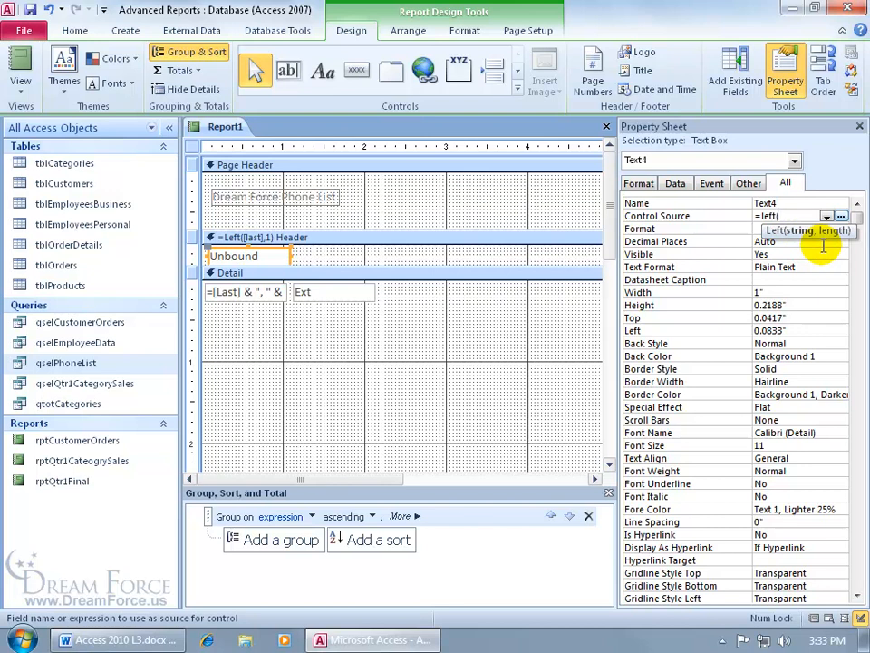
type("[Last],")
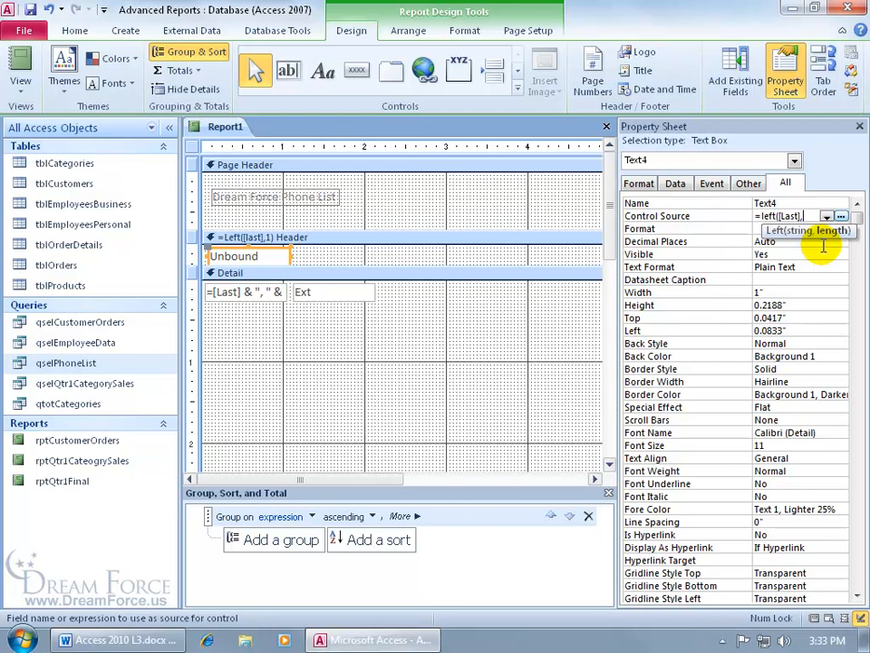
type("1)")
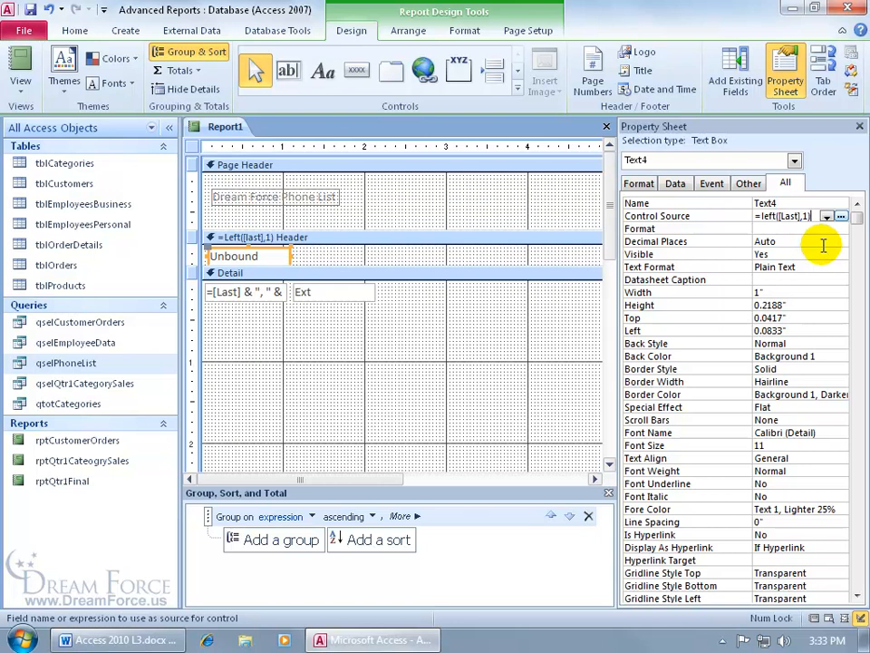
key("Return")
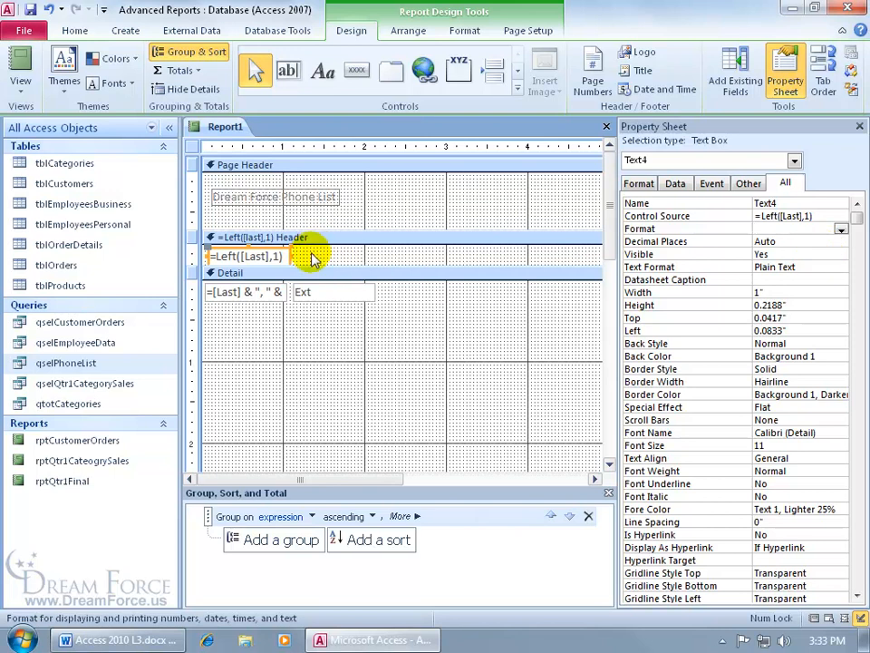
Format the group header text box as bold with a font size of 14.
left_click(467, 30)
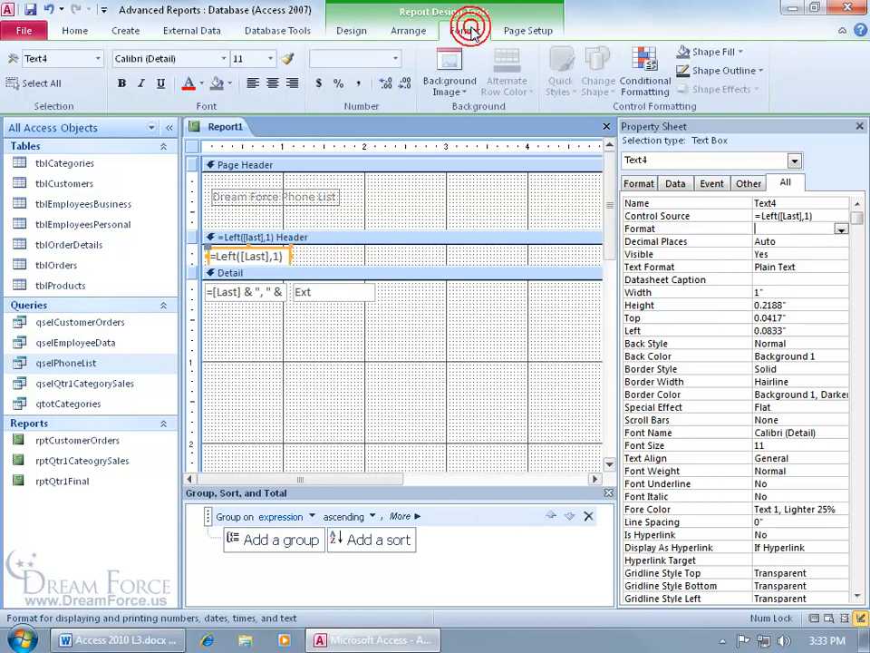
left_click(119, 83)
left_click(270, 58)
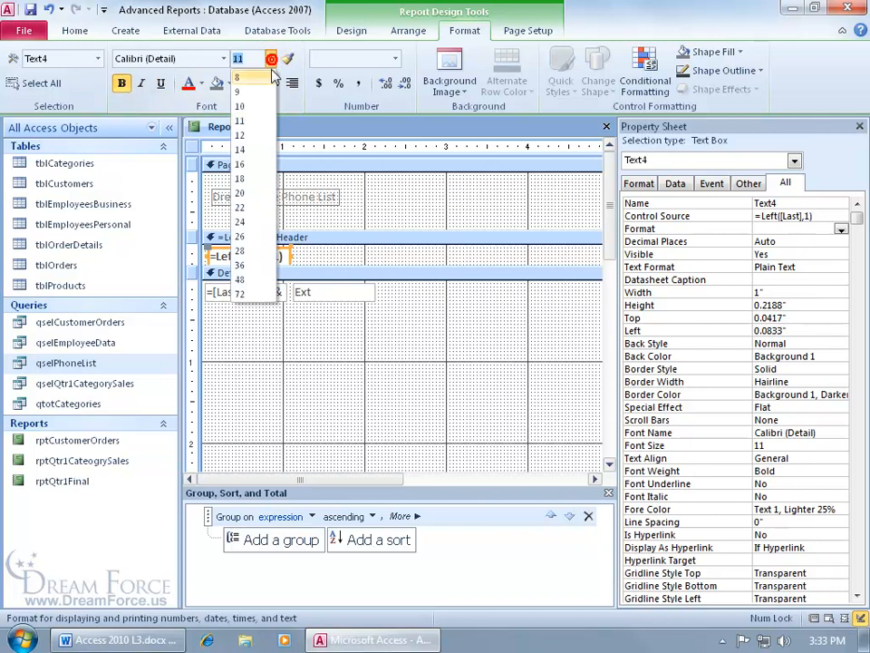
left_click(255, 146)
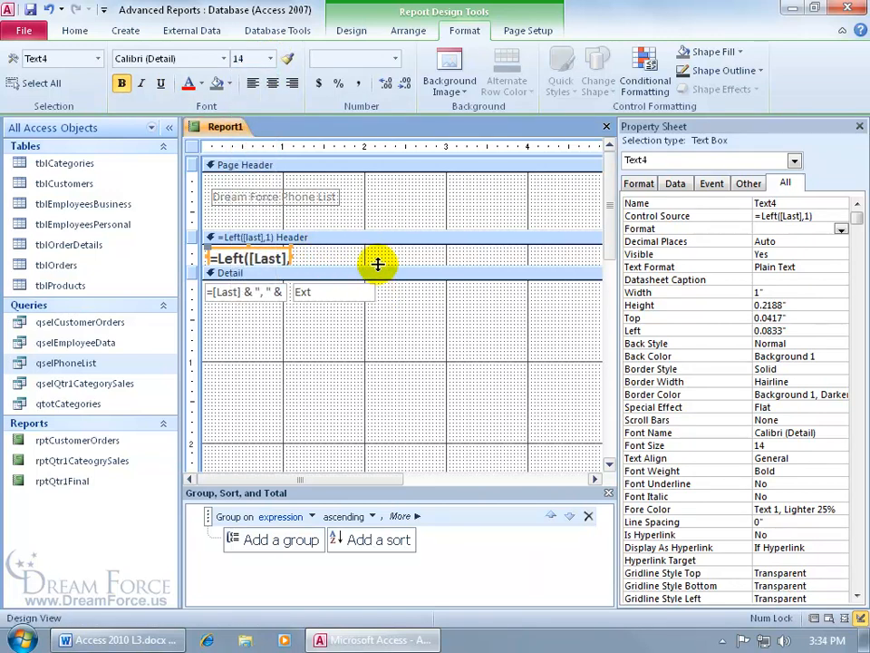
Make the group header section slightly taller and enlarge its text box to about 1.04 inches wide and 0.25 inches high.
left_click_drag(378, 264, 379, 271)
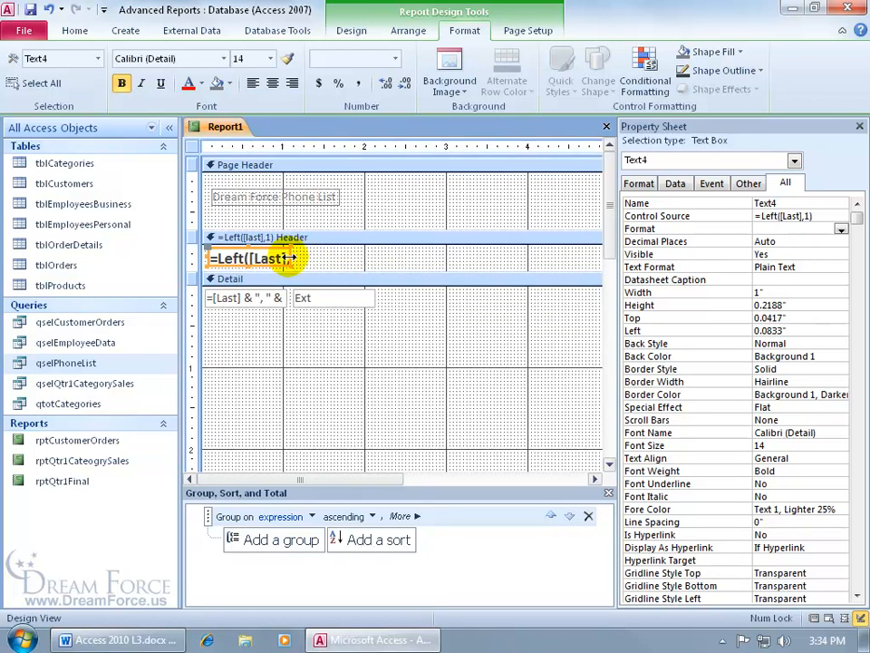
left_click_drag(290, 257, 262, 270)
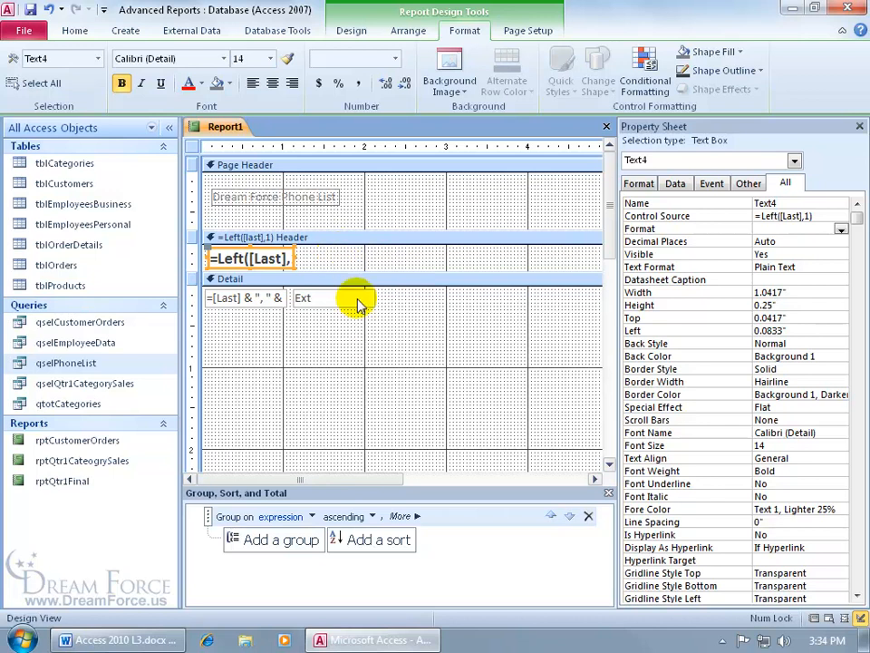
Set the expression group to keep whole group together on one page, then close the grouping pane and the property sheet.
left_click(401, 515)
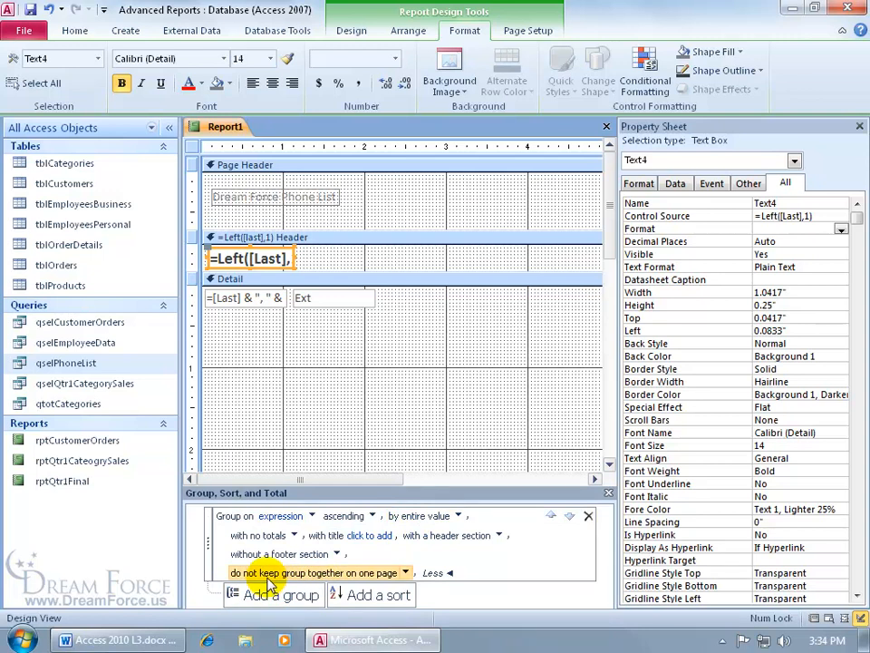
left_click(405, 573)
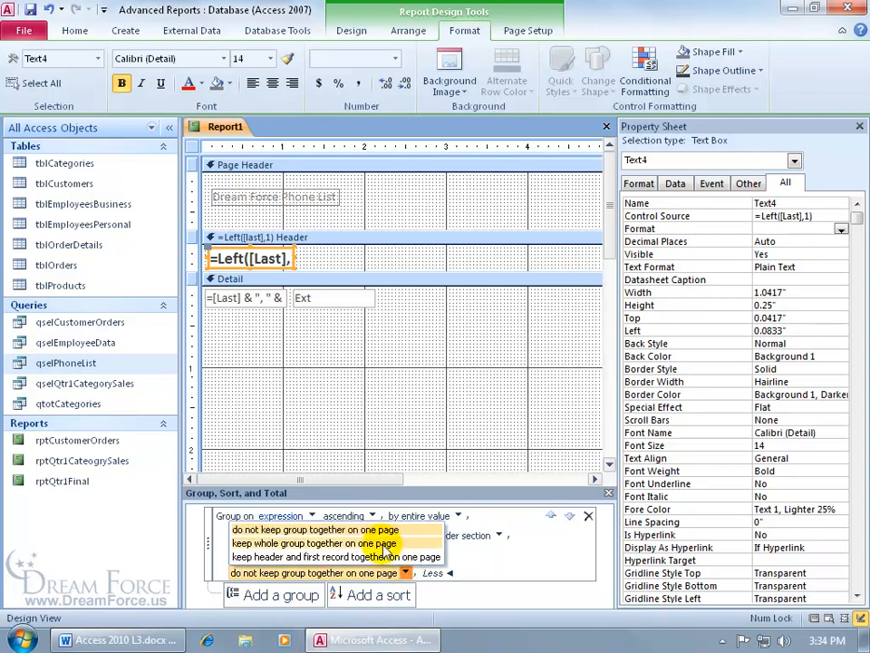
left_click(383, 544)
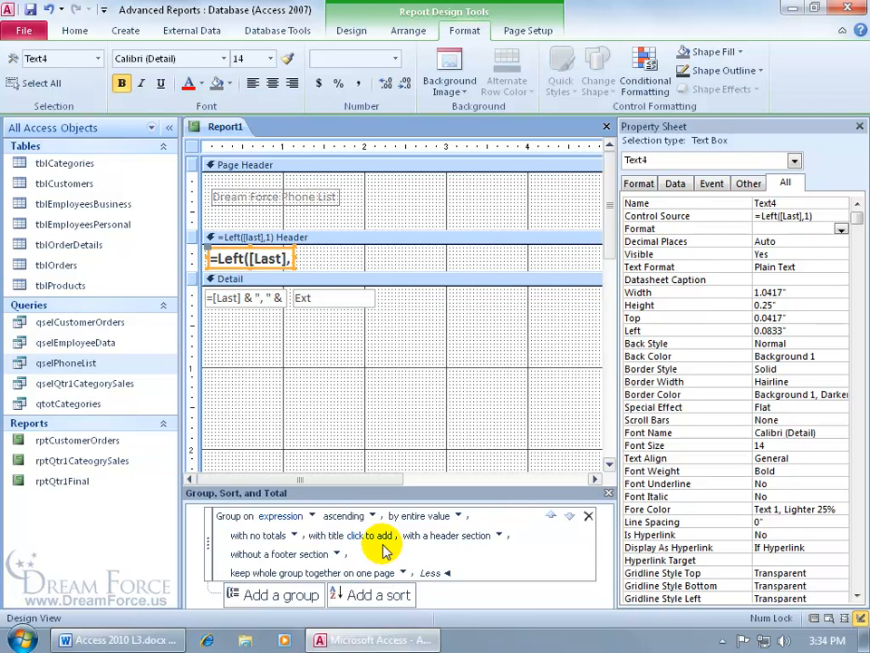
left_click(608, 493)
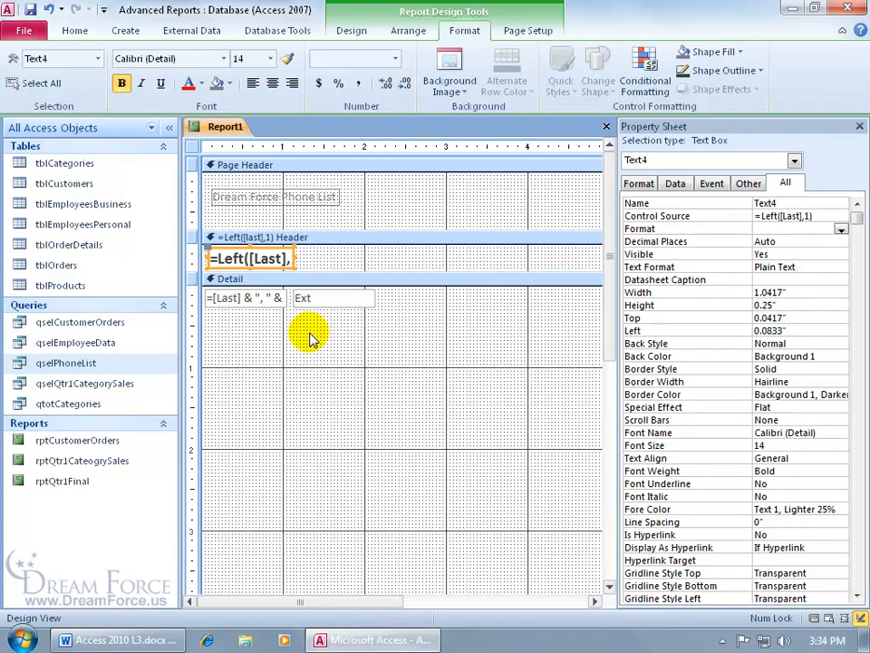
left_click(861, 130)
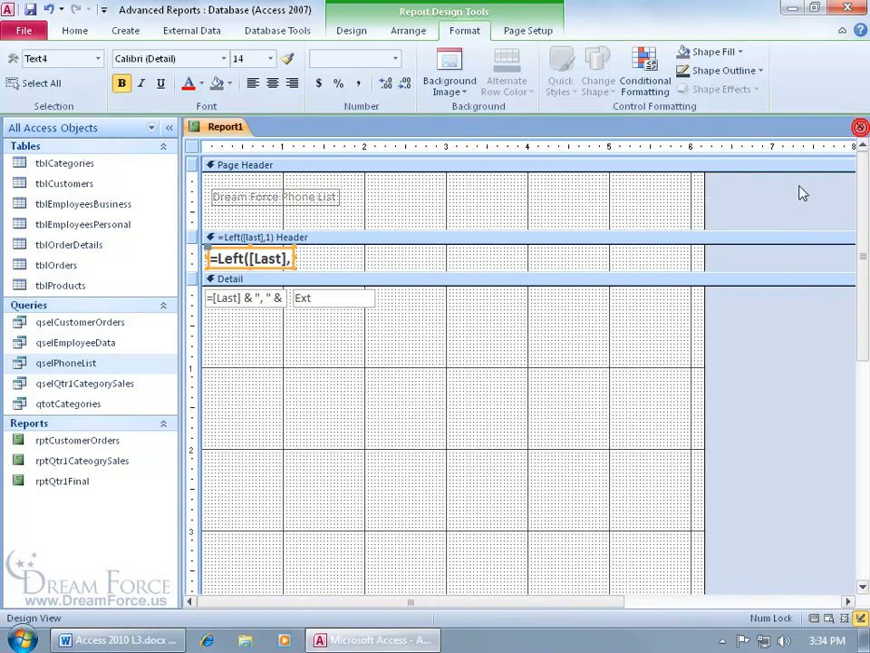
Shrink the Detail section to about 0.26 inches to fit its controls and extend the group header to about 0.5 inches high.
left_click_drag(861, 237, 859, 350)
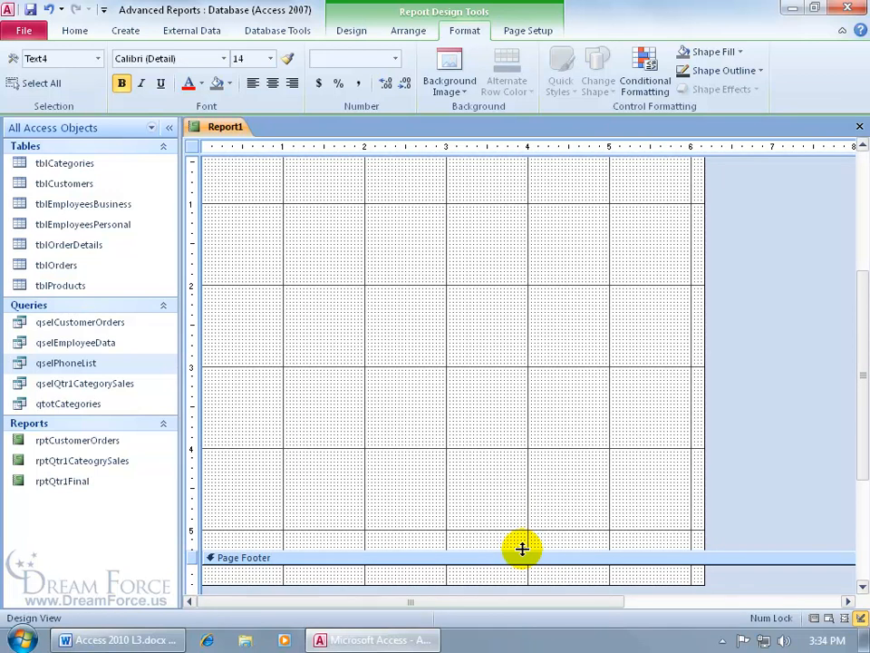
left_click_drag(522, 548, 500, 163)
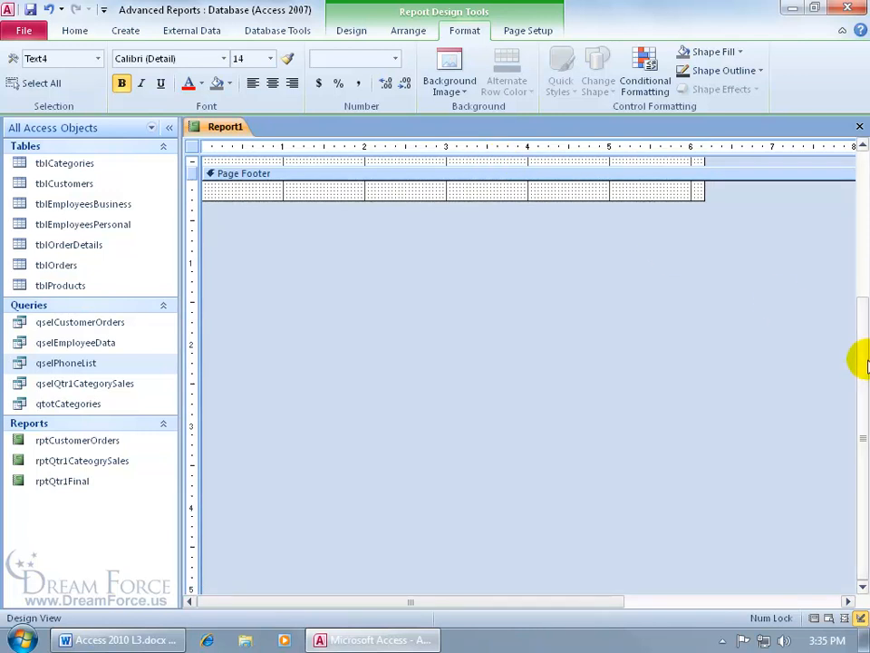
left_click_drag(866, 364, 847, 233)
left_click_drag(466, 326, 458, 299)
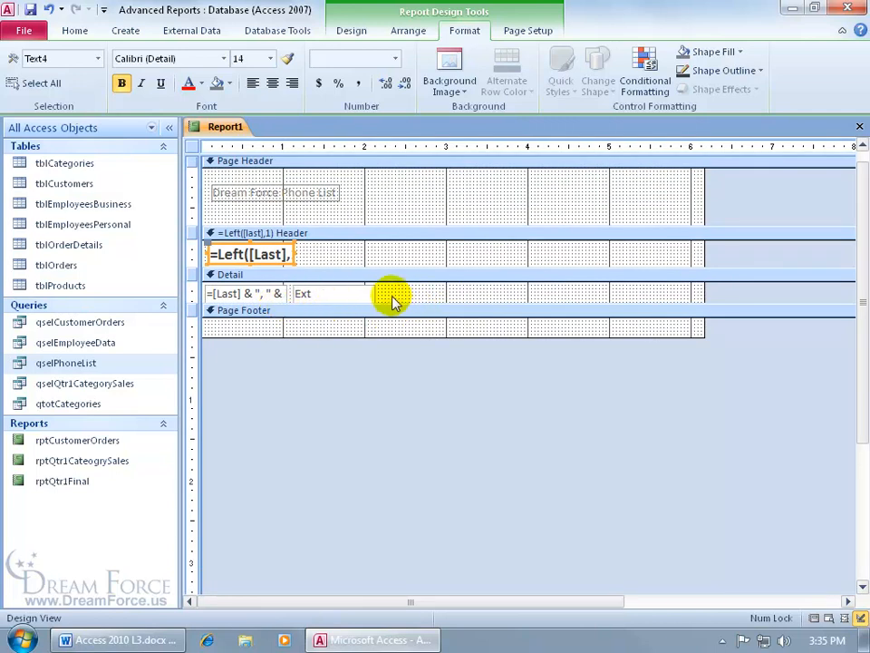
left_click_drag(395, 268, 396, 277)
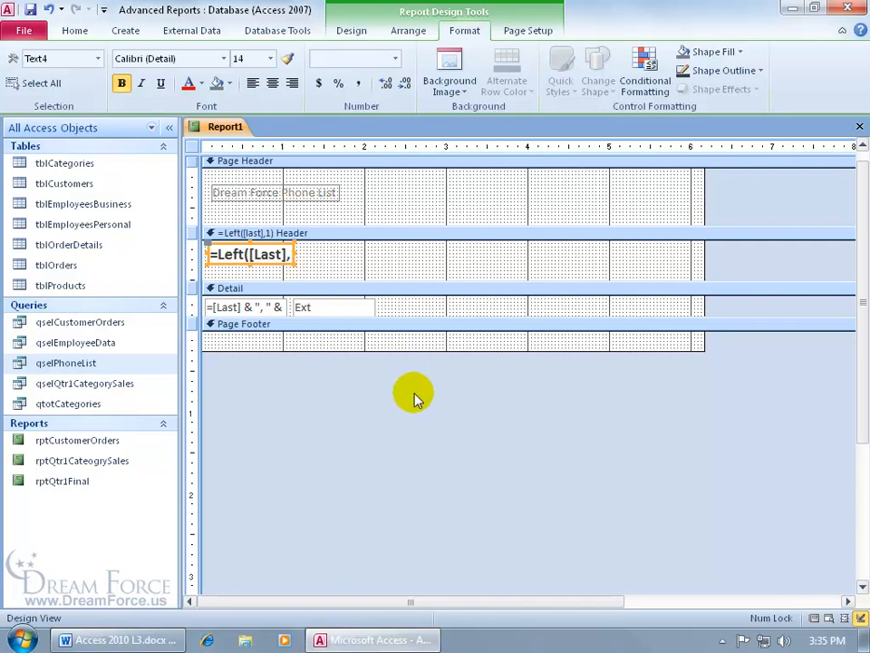
Preview both pages of the phone list report as printed, then return to Design View.
right_click(226, 127)
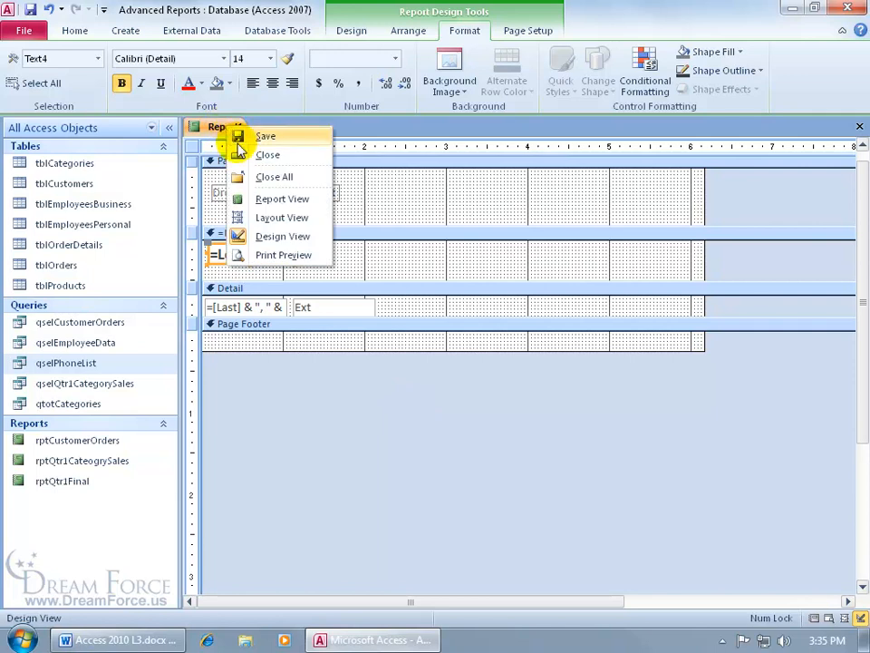
left_click(283, 255)
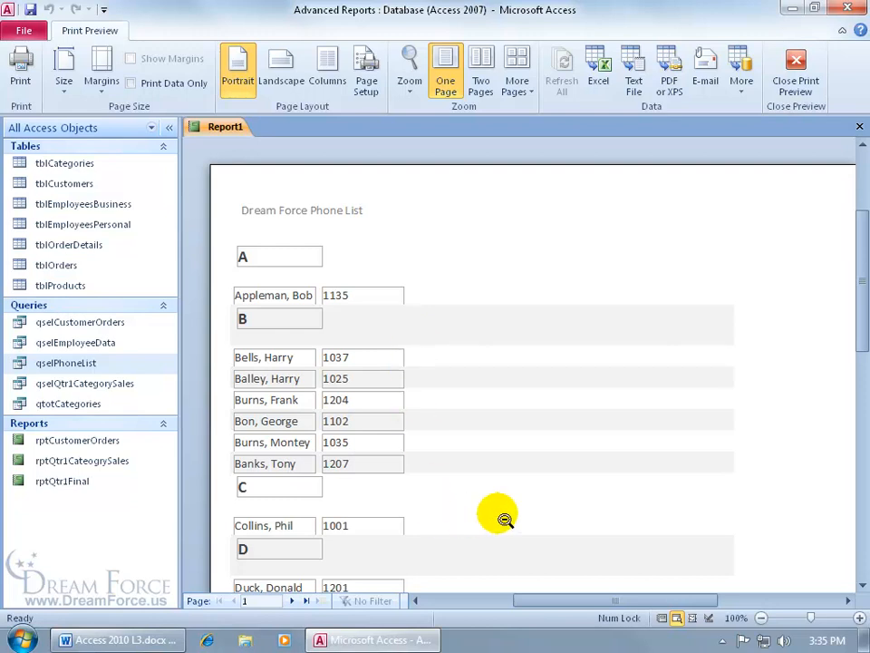
left_click(291, 601)
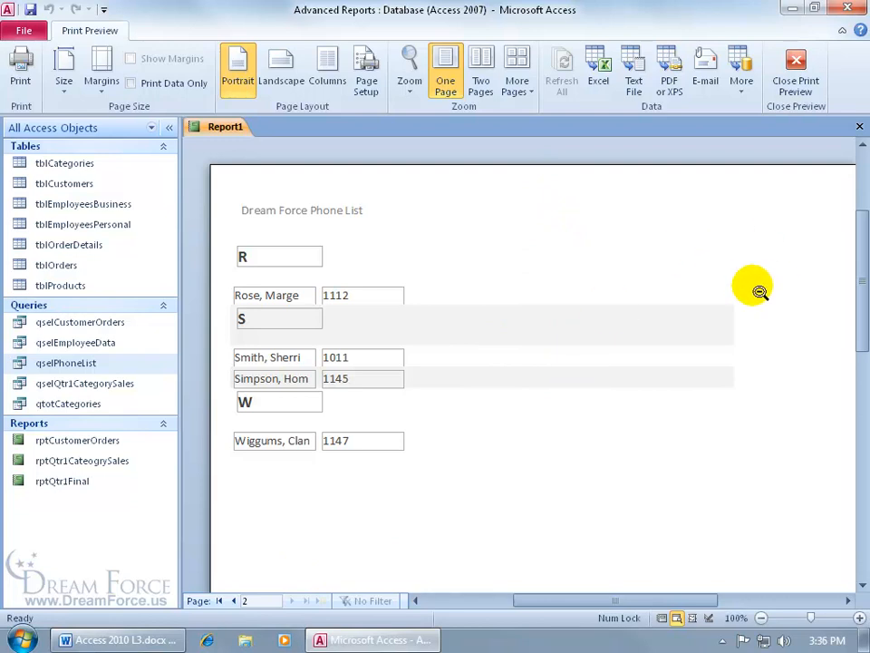
right_click(449, 198)
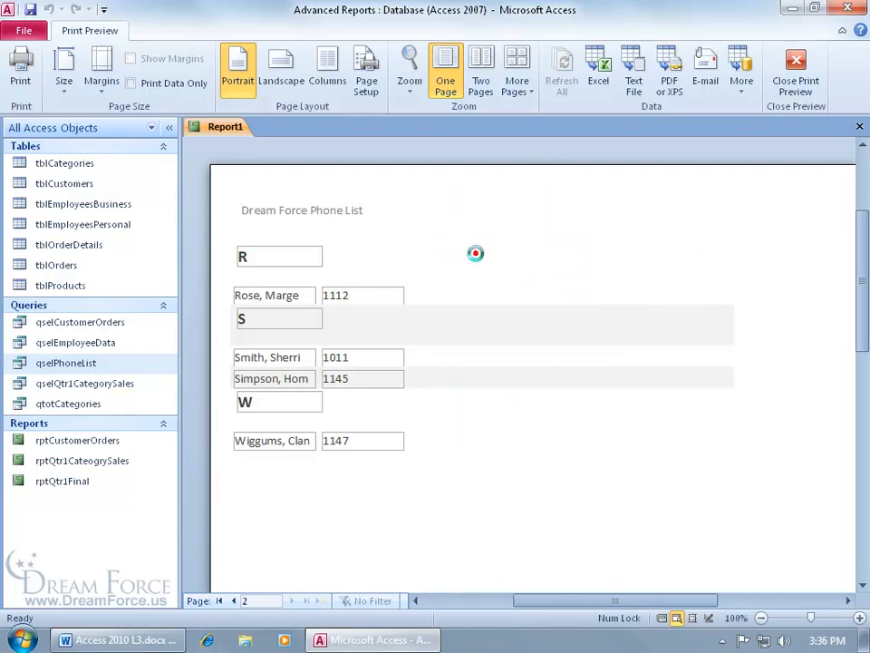
left_click(478, 257)
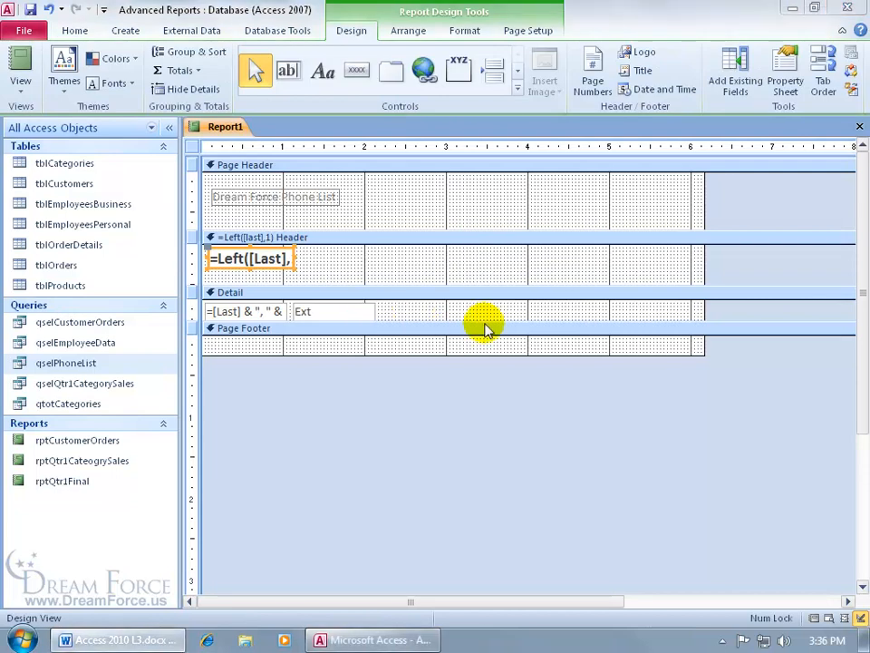
Set the Detail section's alternate row color to No Color.
left_click(406, 293)
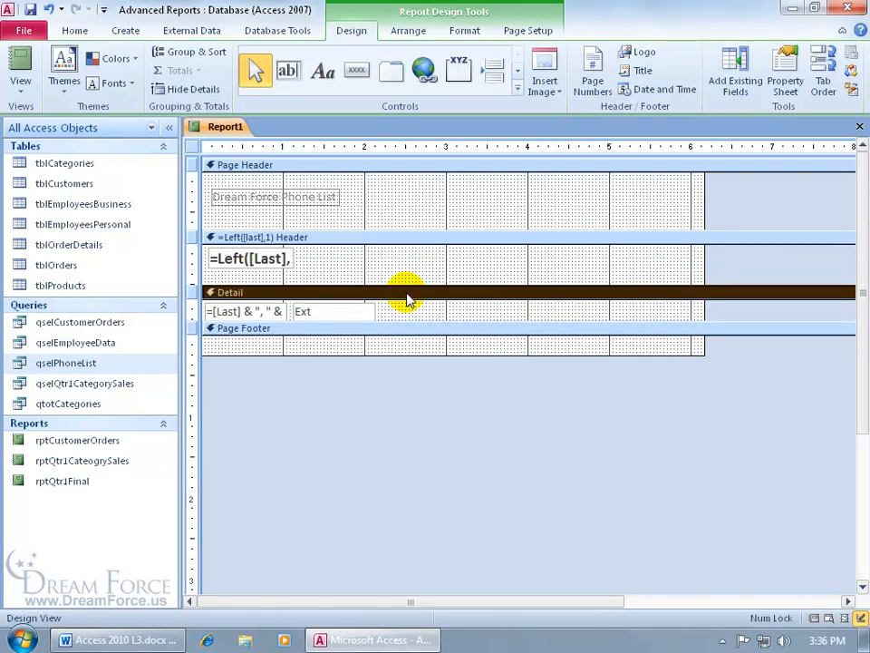
left_click(465, 33)
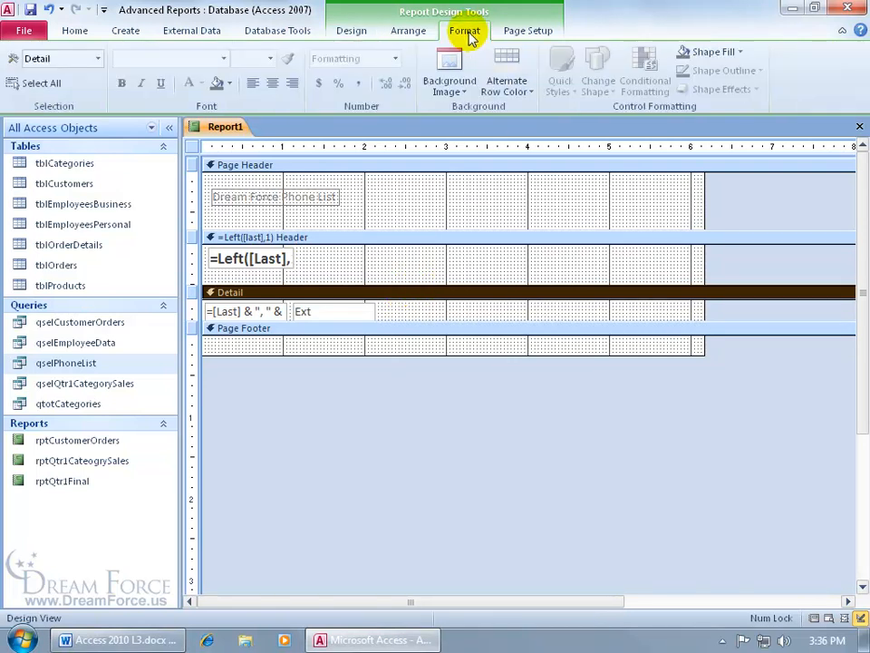
left_click(527, 91)
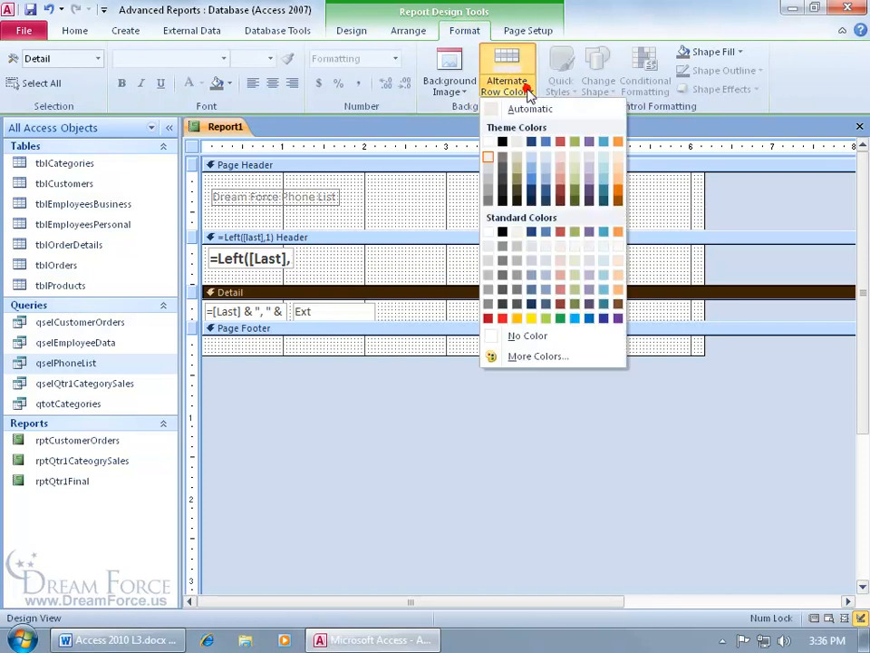
left_click(546, 338)
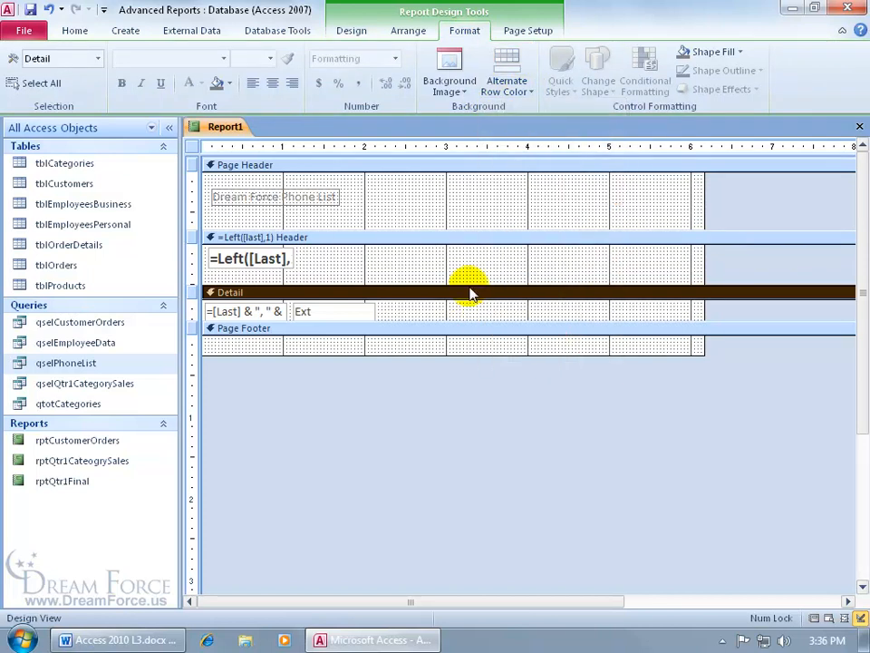
Set the report's page setup to 3 columns with a column spacing of 0.2 inches.
left_click(526, 33)
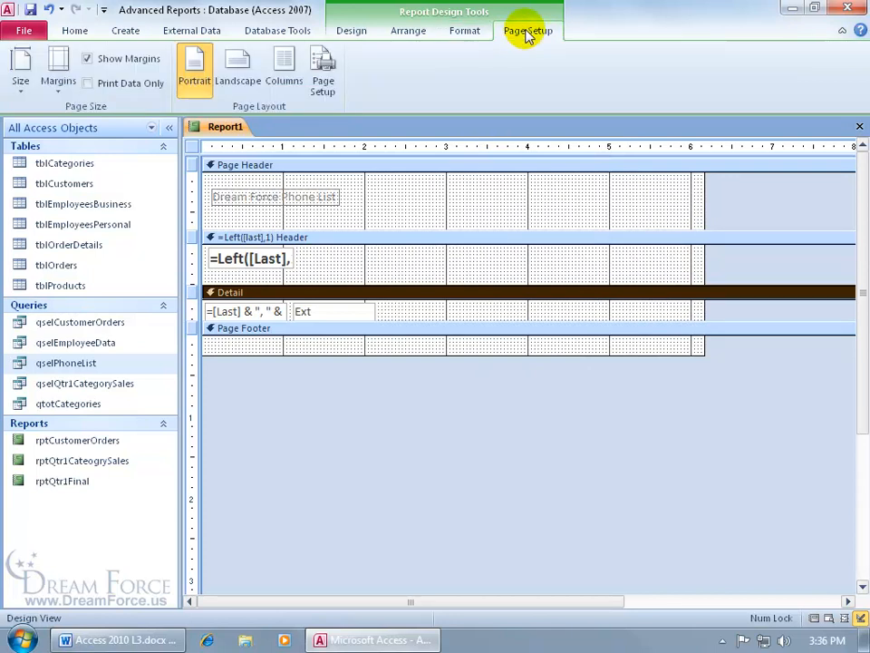
left_click(289, 82)
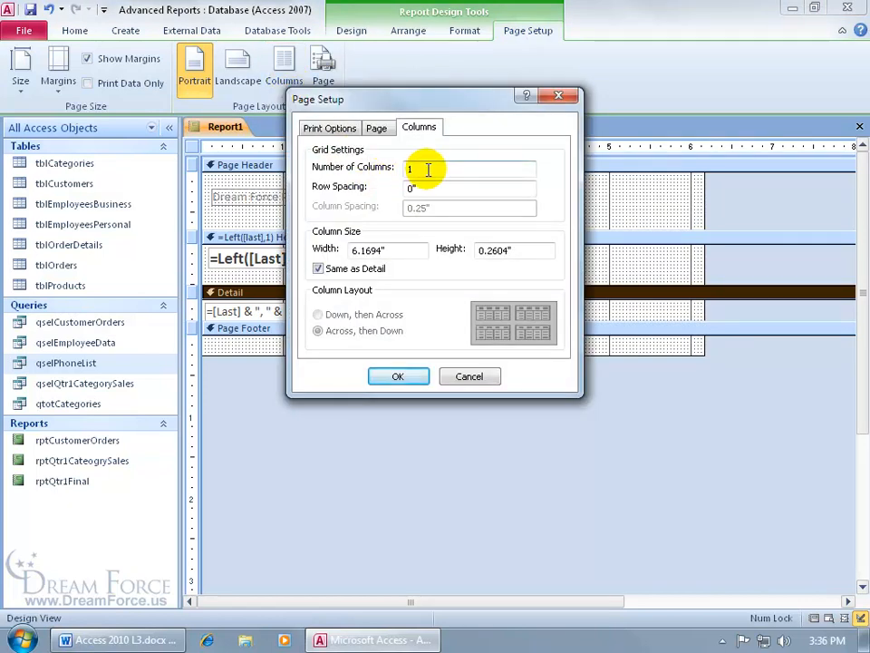
double_click(428, 168)
type("3")
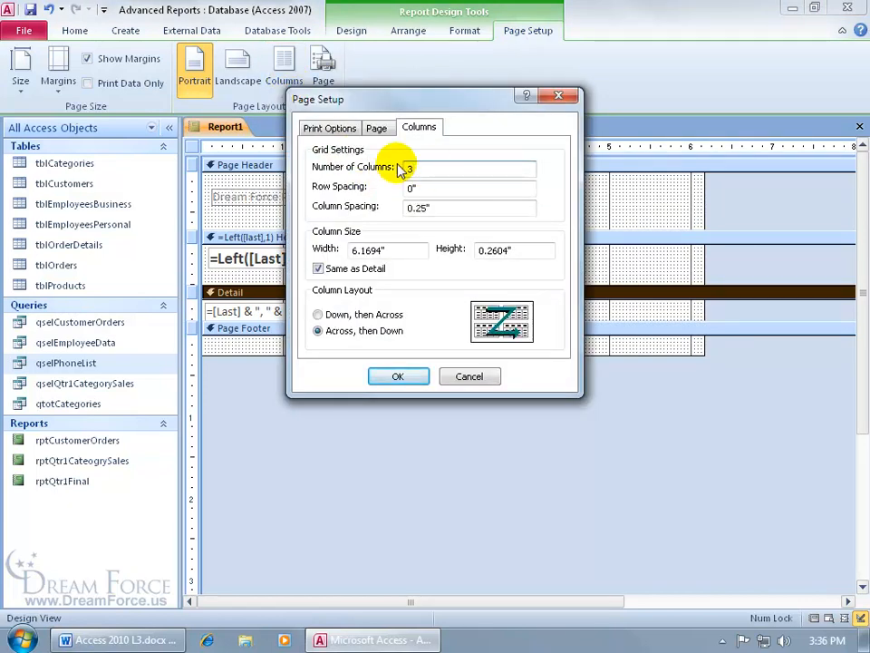
key("Tab")
key("Tab")
left_click(419, 207)
left_click_drag(421, 206, 426, 207)
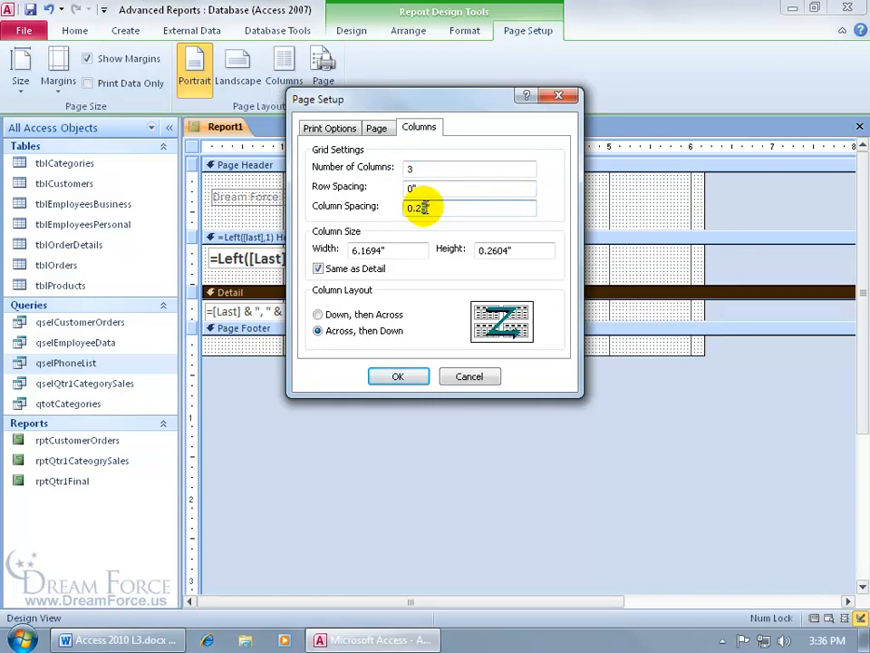
type("0")
Turn off Same as Detail, set the column width to 2 inches and apply the Down, then Across column layout.
left_click(318, 269)
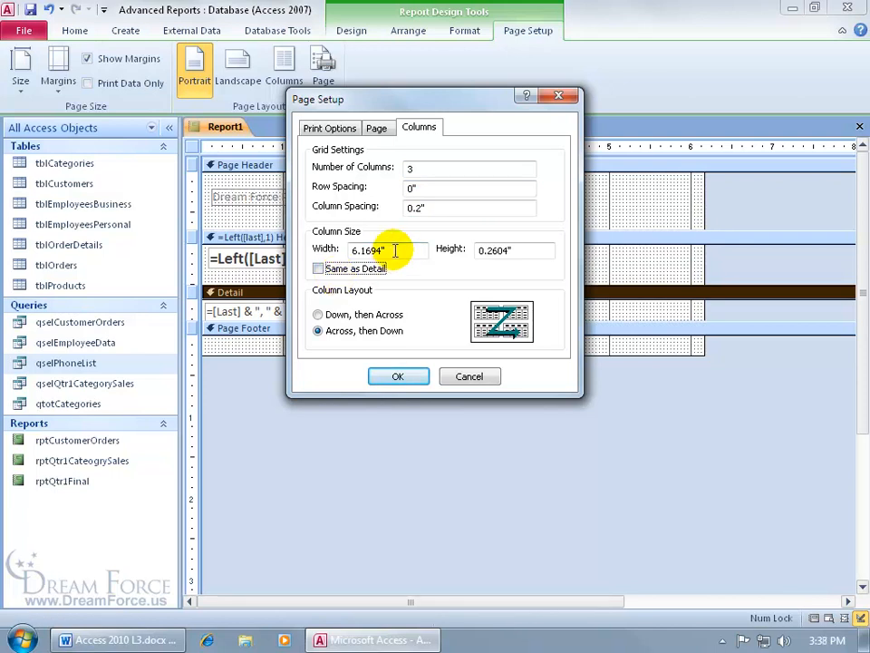
left_click_drag(388, 250, 349, 251)
type("2")
key("Tab")
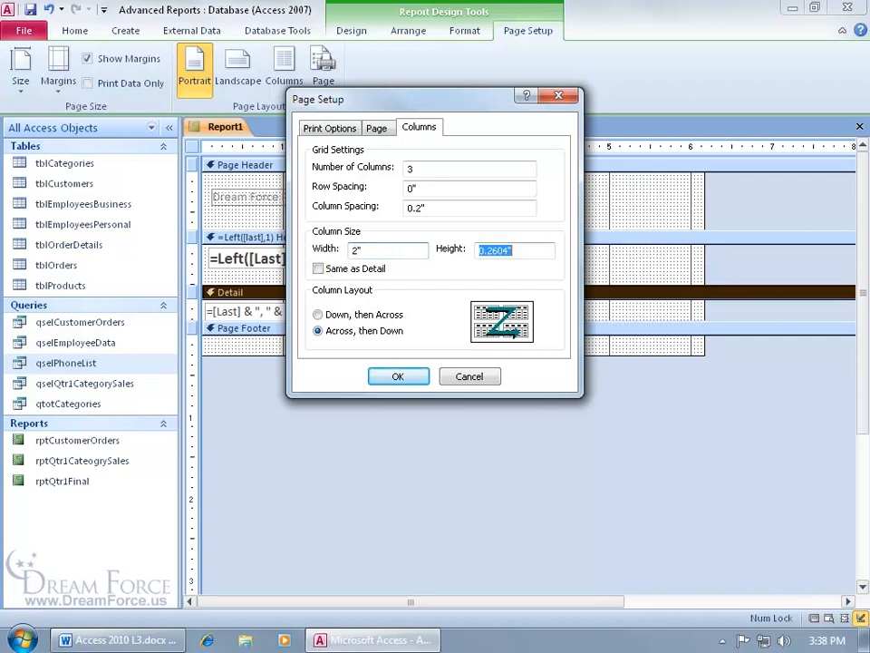
left_click(318, 315)
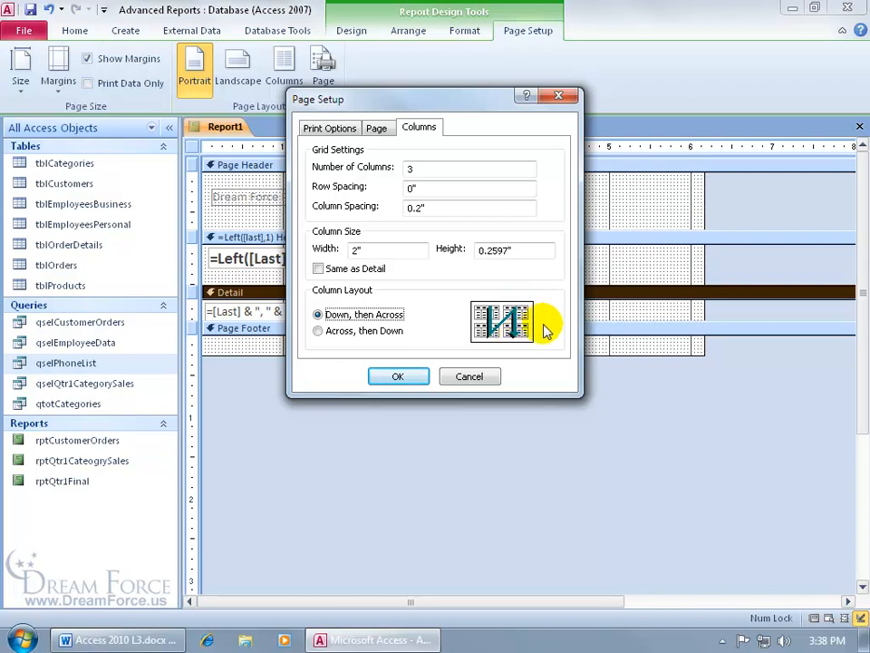
left_click(398, 375)
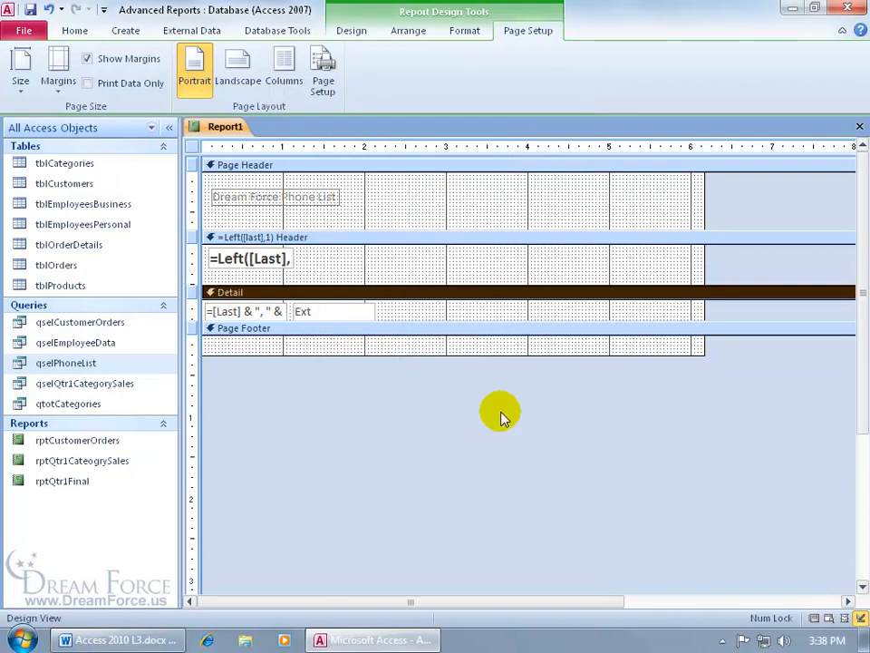
Check the multi-column layout of the phone list in Print Preview, then return to Design View.
right_click(228, 132)
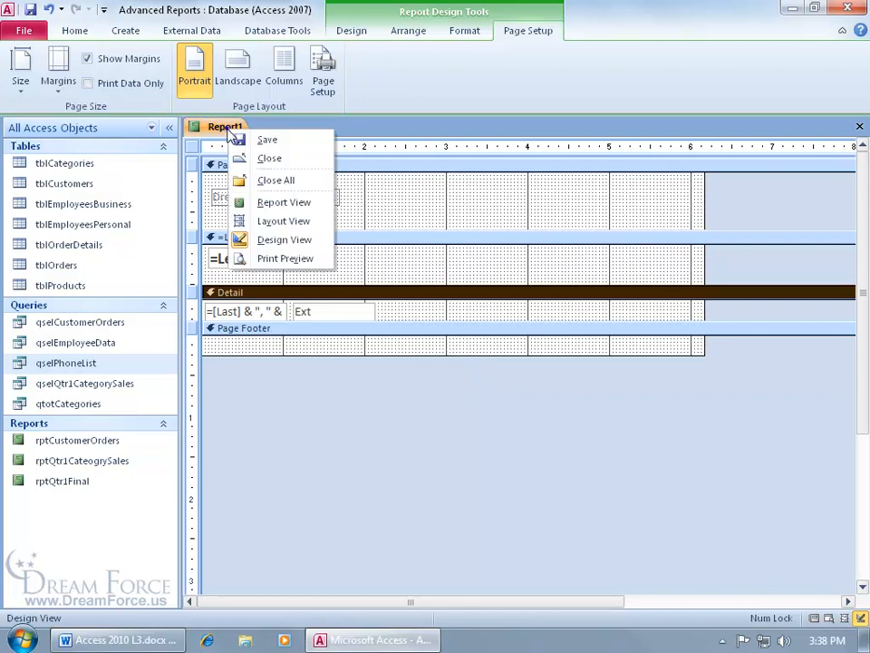
left_click(278, 259)
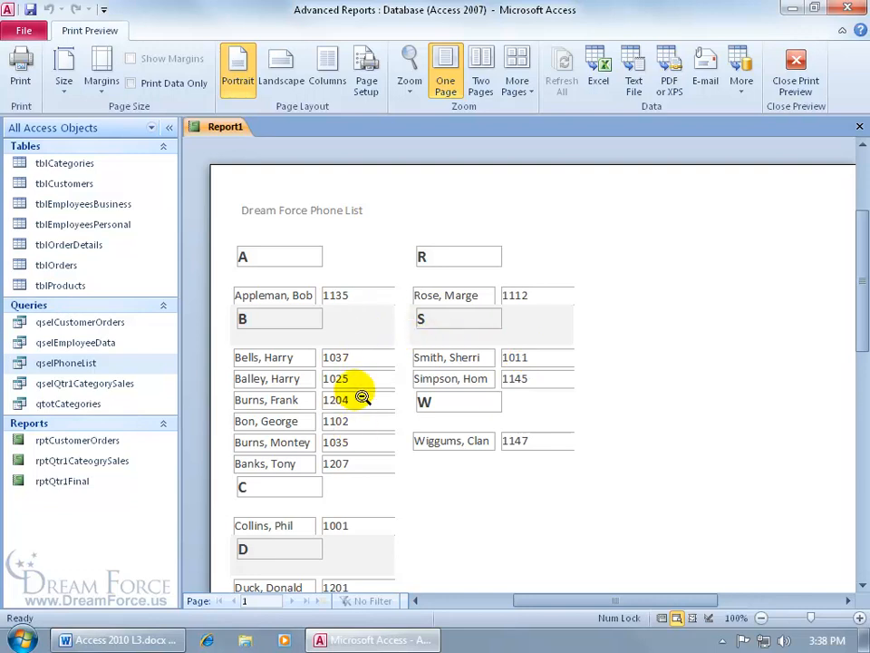
right_click(332, 270)
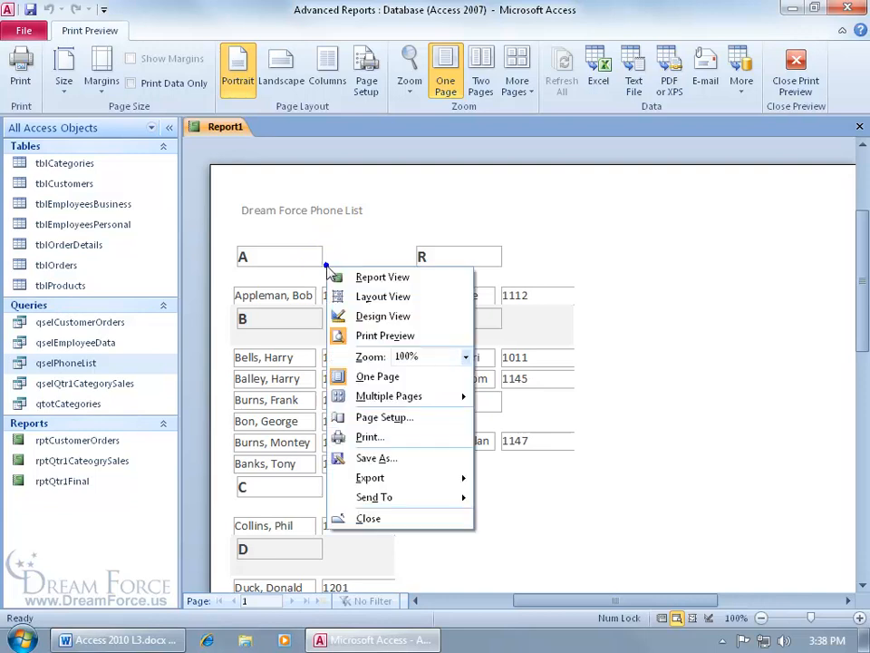
left_click(354, 315)
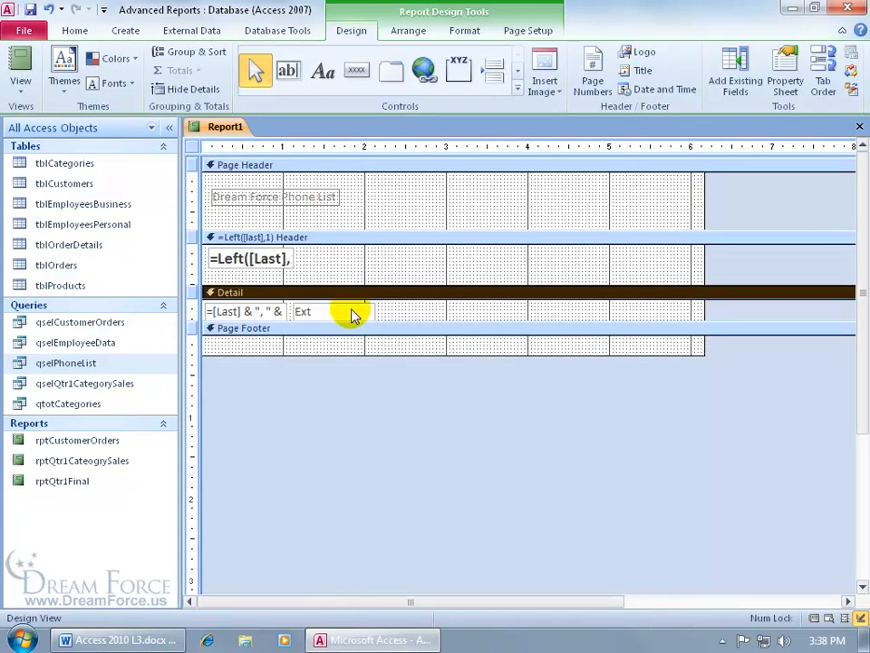
Set the alternate row color of the =Left([last],1) group header section to No Color.
left_click(283, 254)
left_click(294, 239)
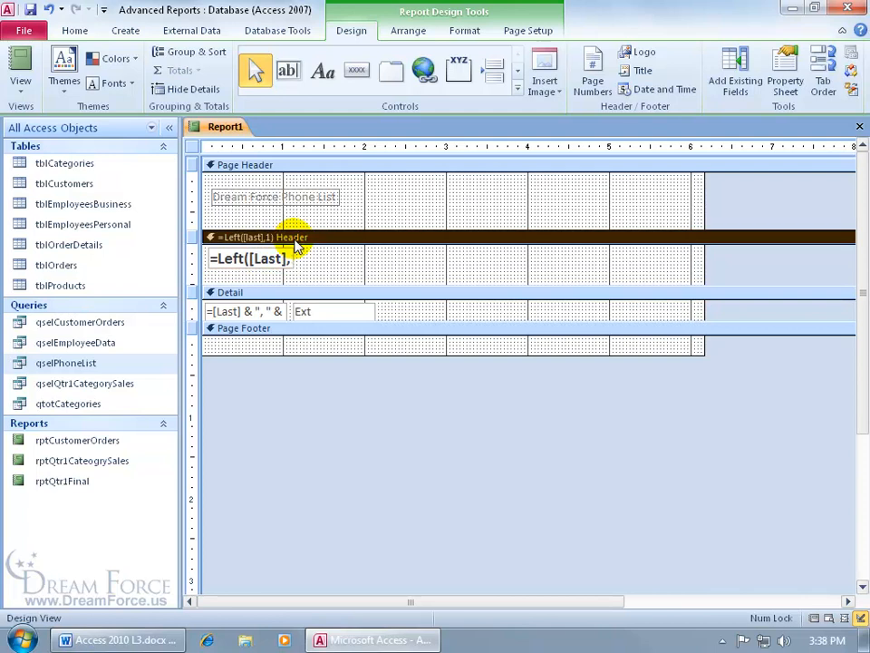
left_click(467, 31)
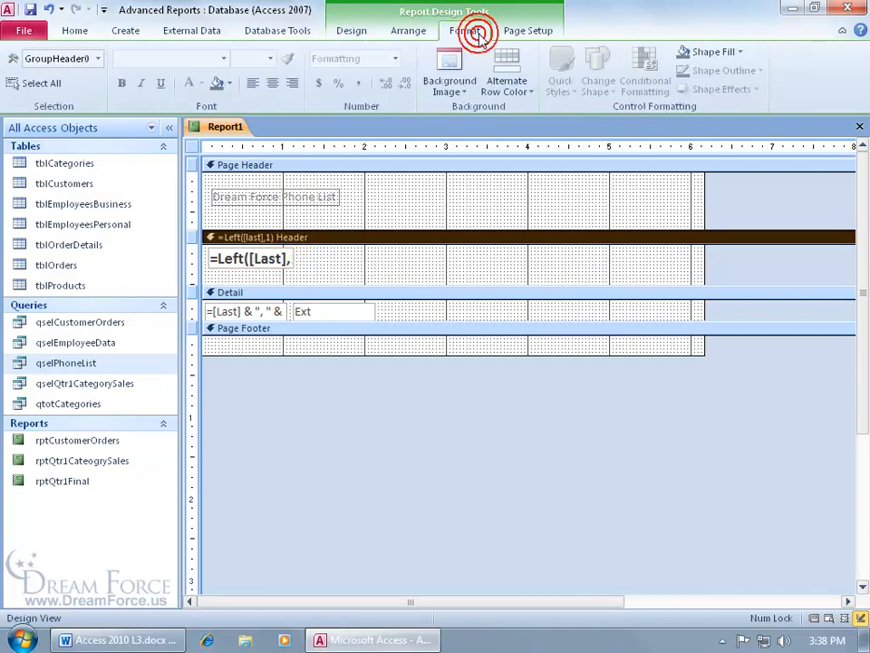
left_click(525, 93)
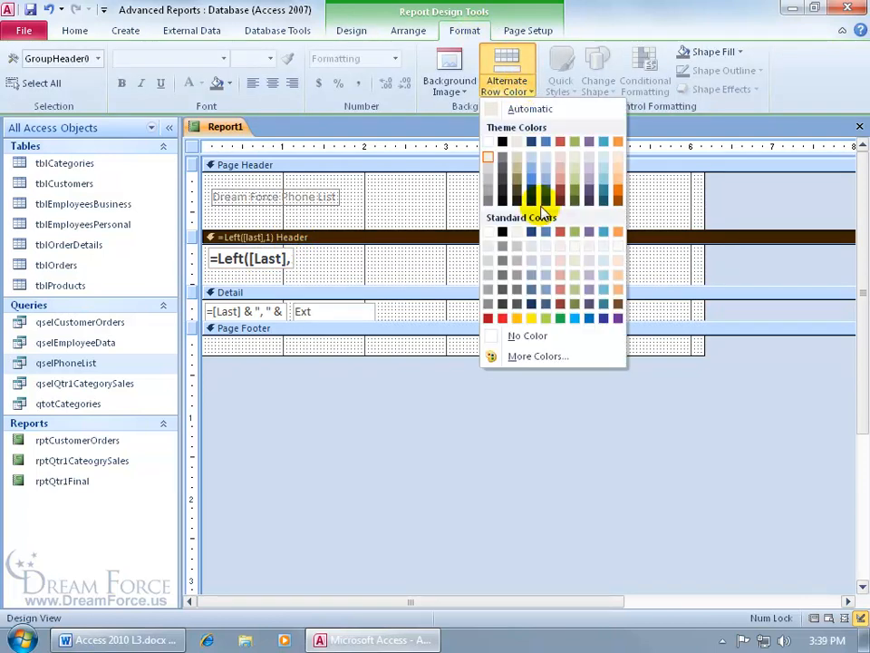
left_click(533, 336)
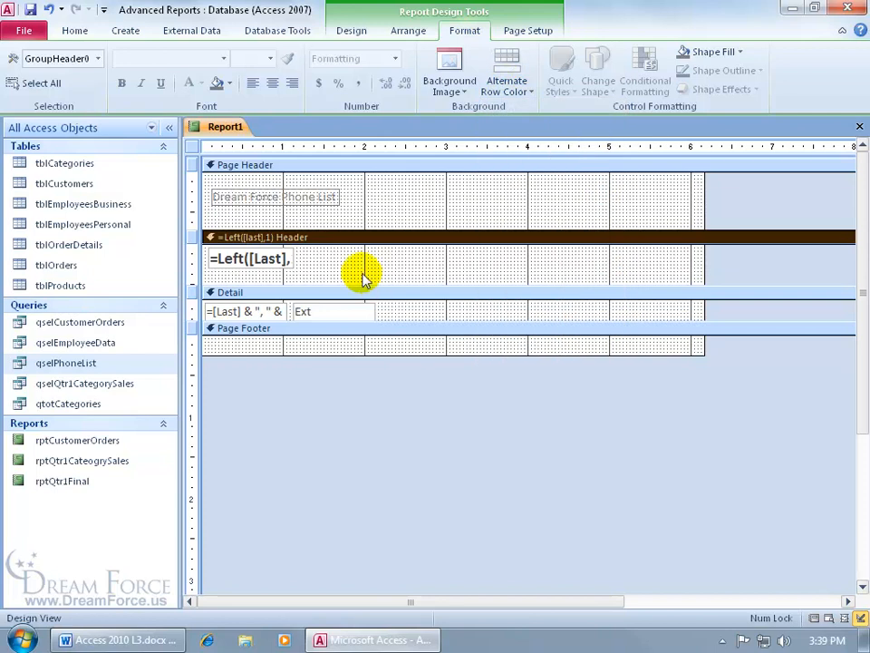
Make the shape outlines transparent on the group header's initial-letter text box and on the name and Ext text boxes in the Detail section.
left_click(289, 260)
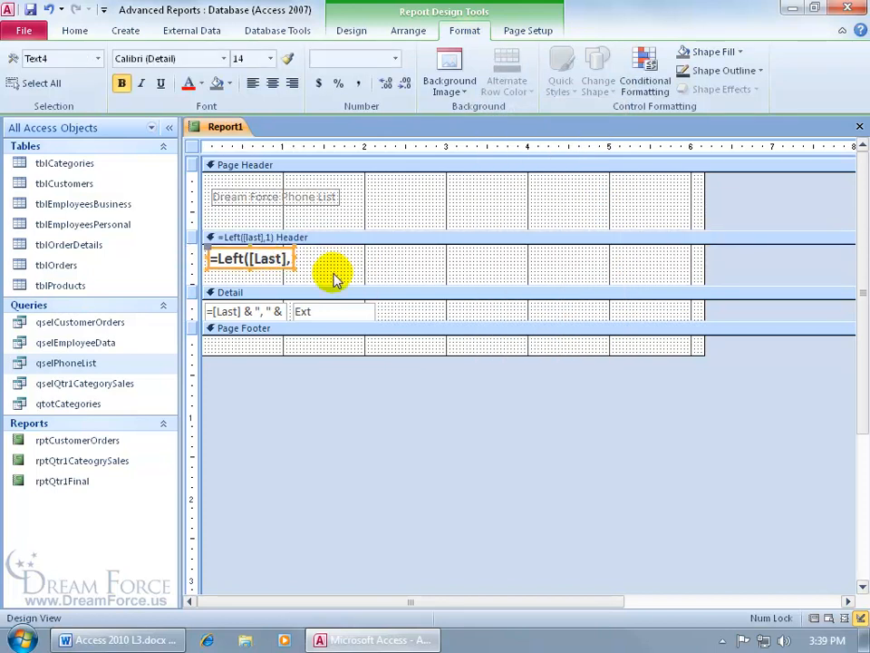
left_click(760, 71)
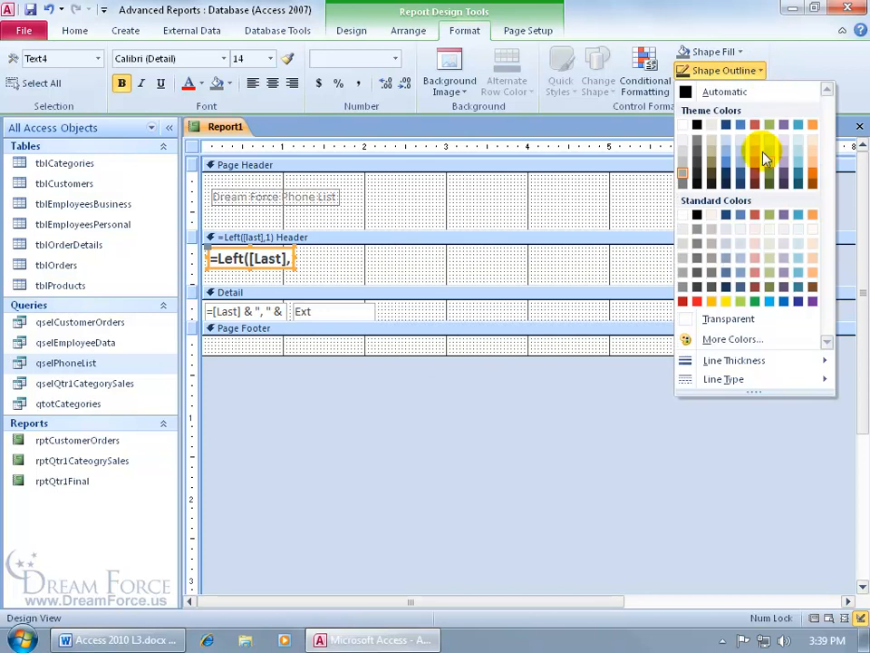
left_click(729, 319)
left_click(267, 310)
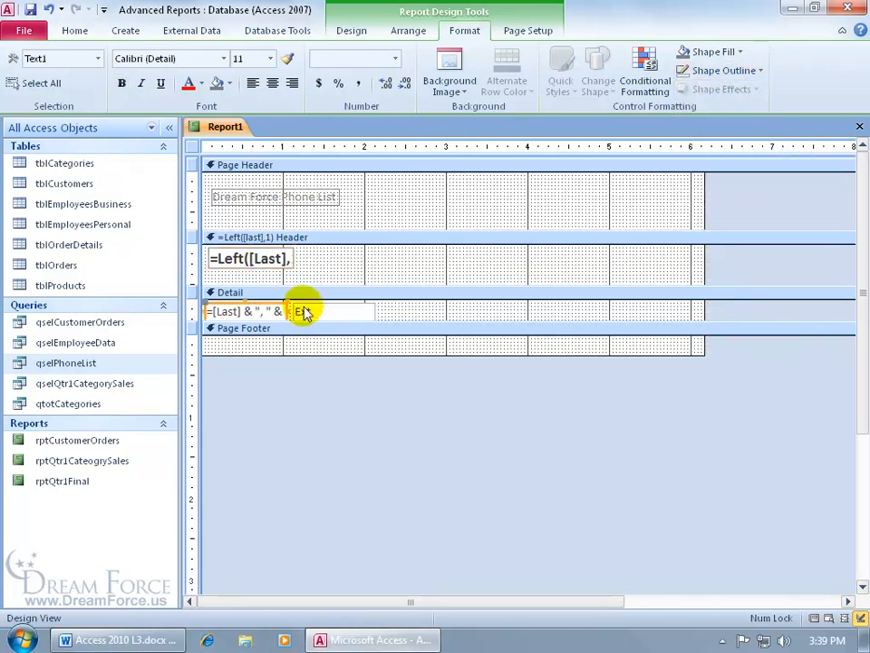
left_click(305, 311, "shift")
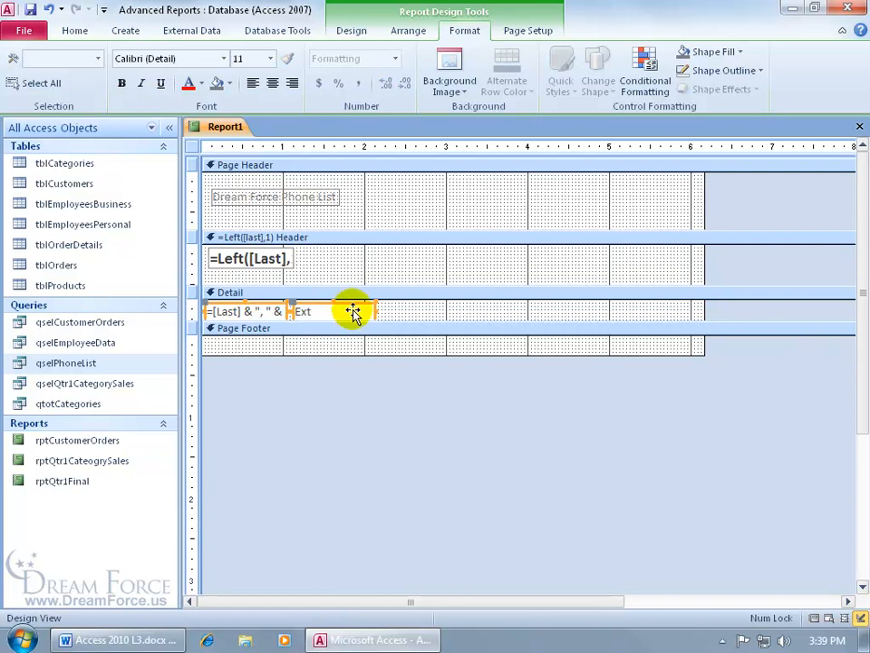
left_click(757, 70)
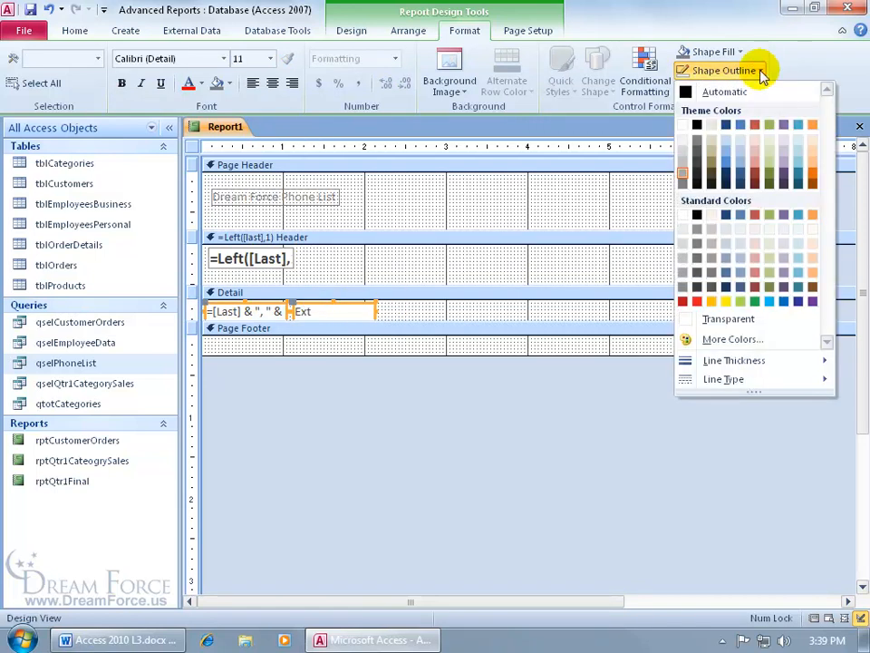
left_click(707, 320)
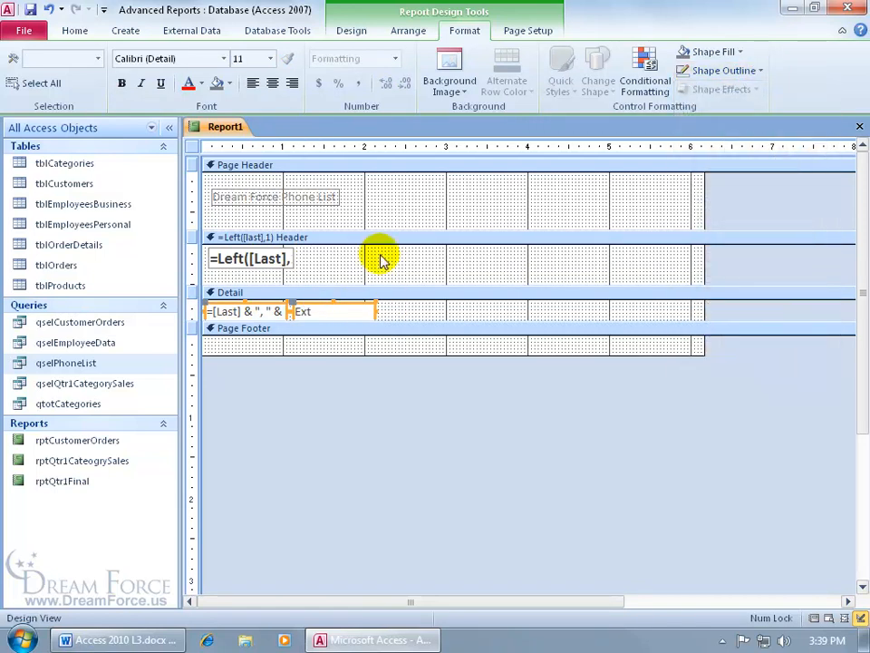
Check the phone list's columns, row shading and outlines on the whole page in Print Preview.
right_click(227, 129)
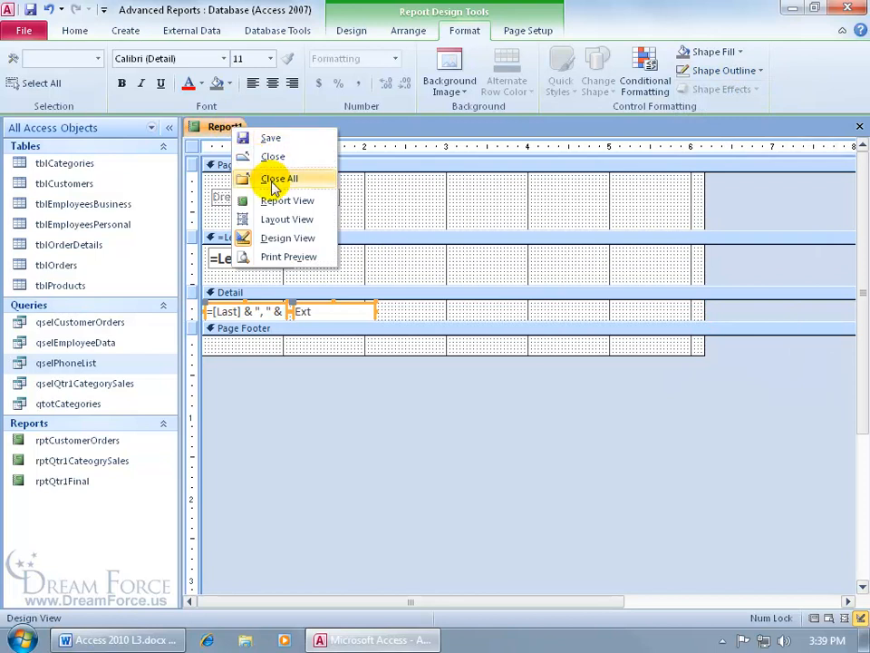
left_click(290, 256)
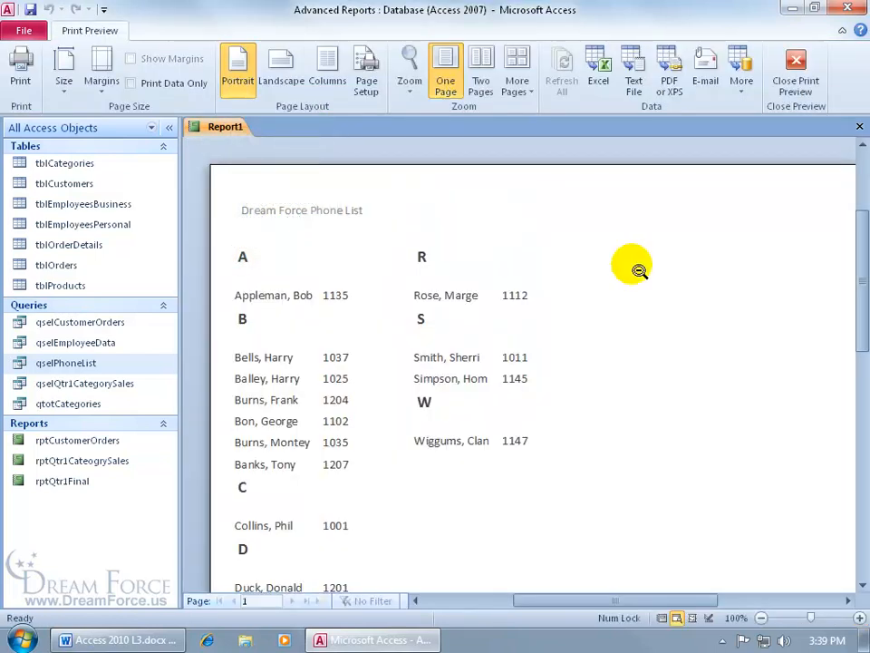
left_click(848, 242)
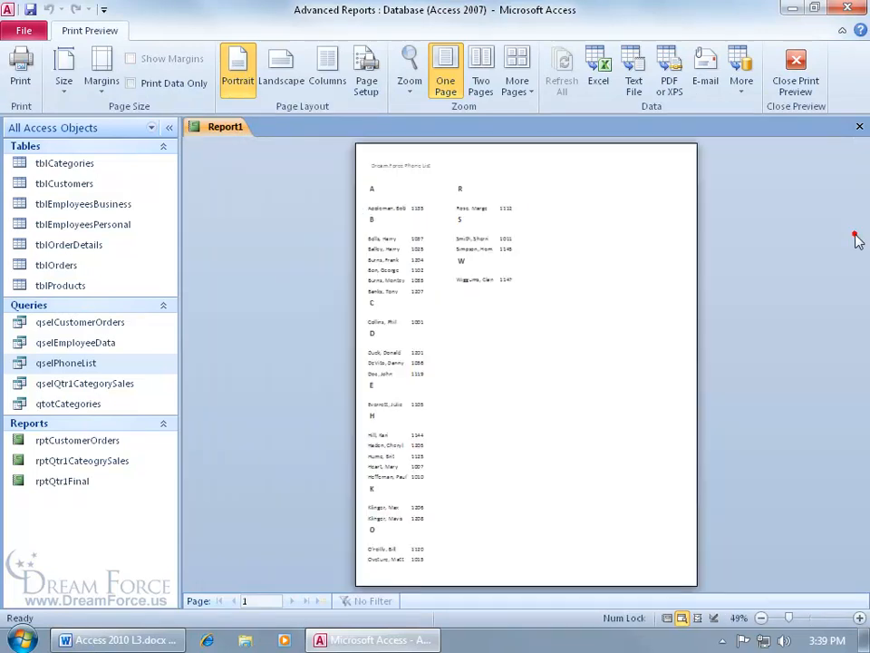
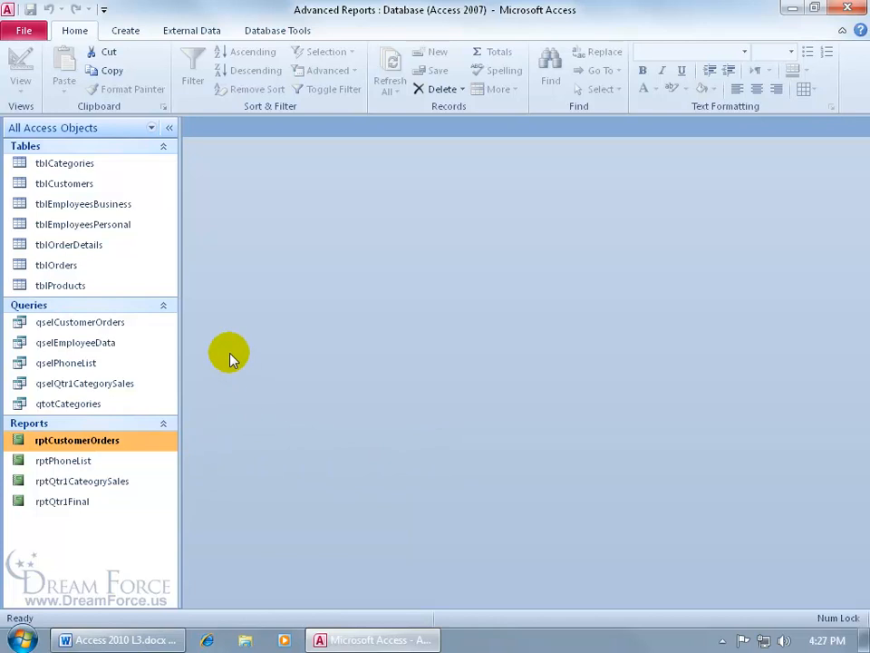
Preview the rptCustomerOrders report for 1/1/08 through 3/31/08 and customer Camp Spruce, and close the preview.
double_click(131, 332)
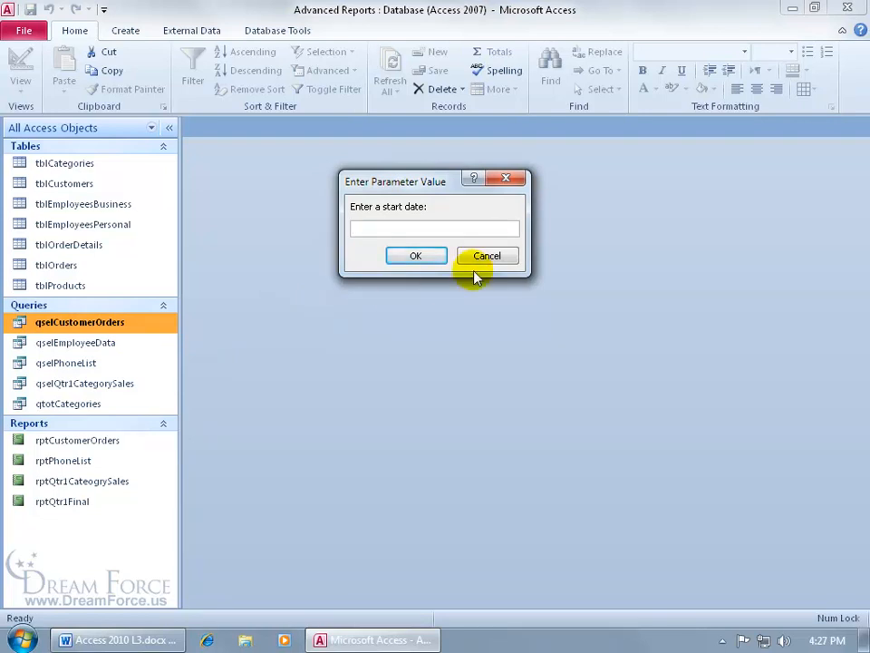
left_click(499, 257)
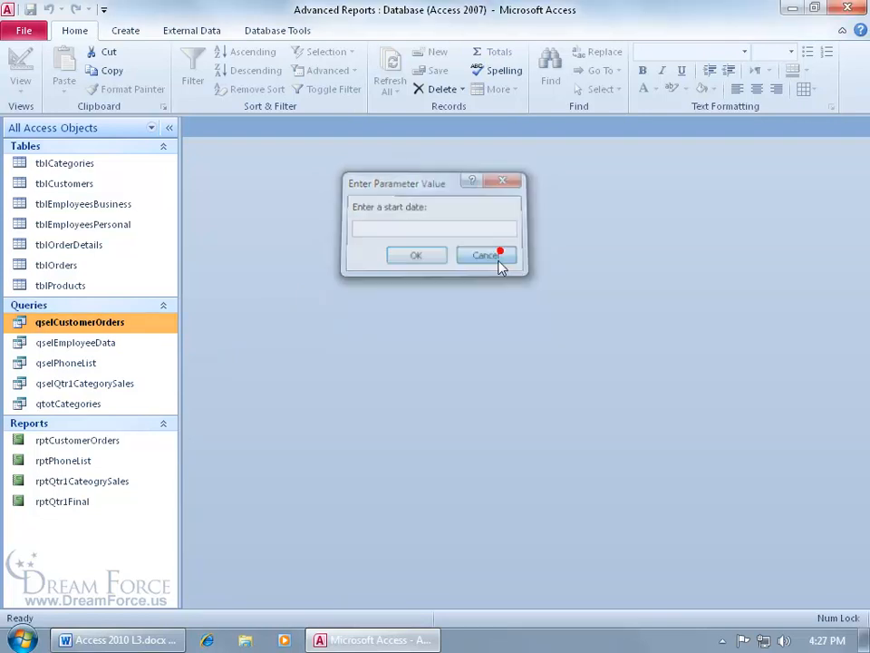
left_click(132, 447)
double_click(131, 447)
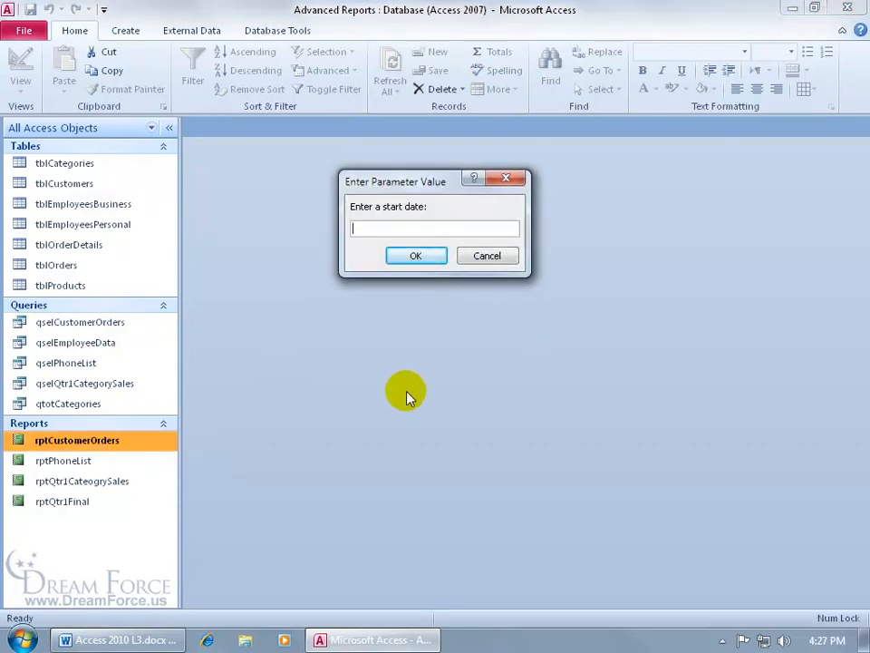
type("1/1/08")
key("Return")
type("3/31/08")
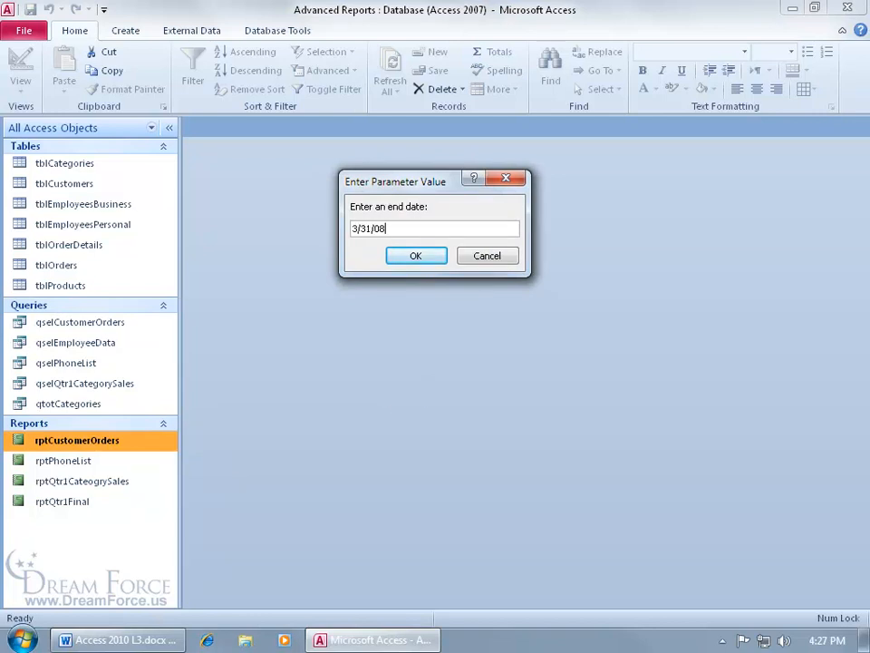
key("Return")
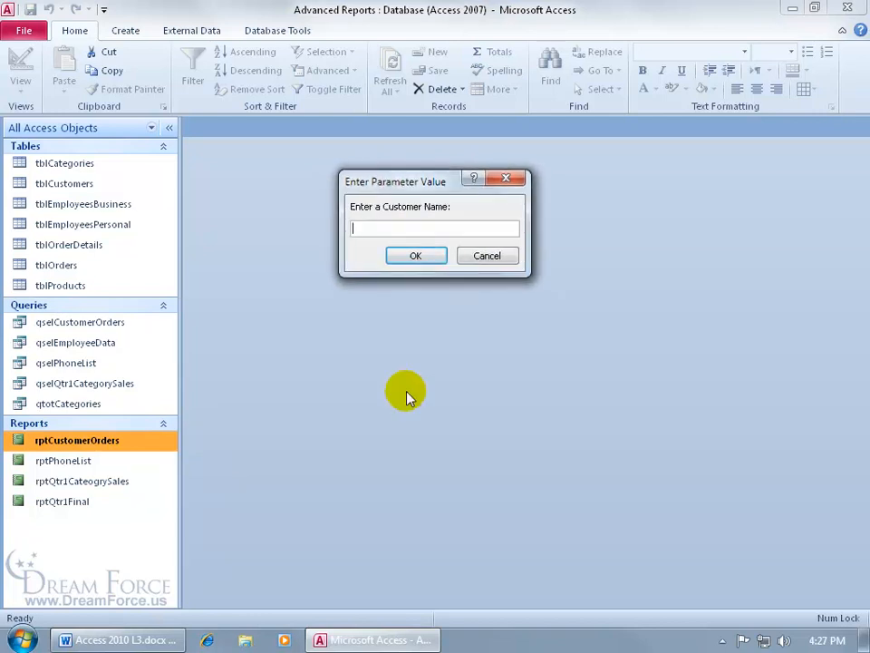
type("camp spruce")
key("Return")
left_click(536, 216)
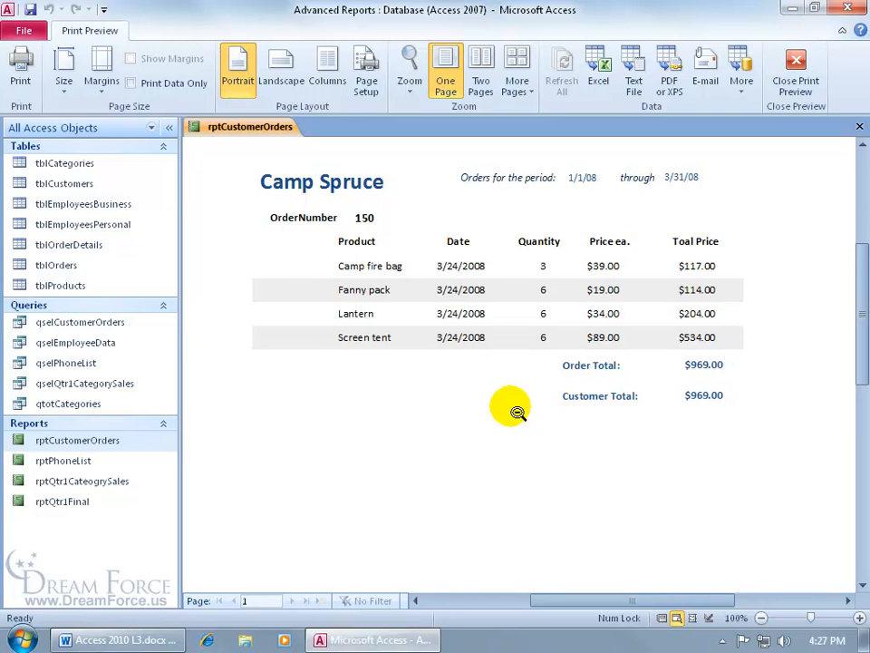
left_click(797, 78)
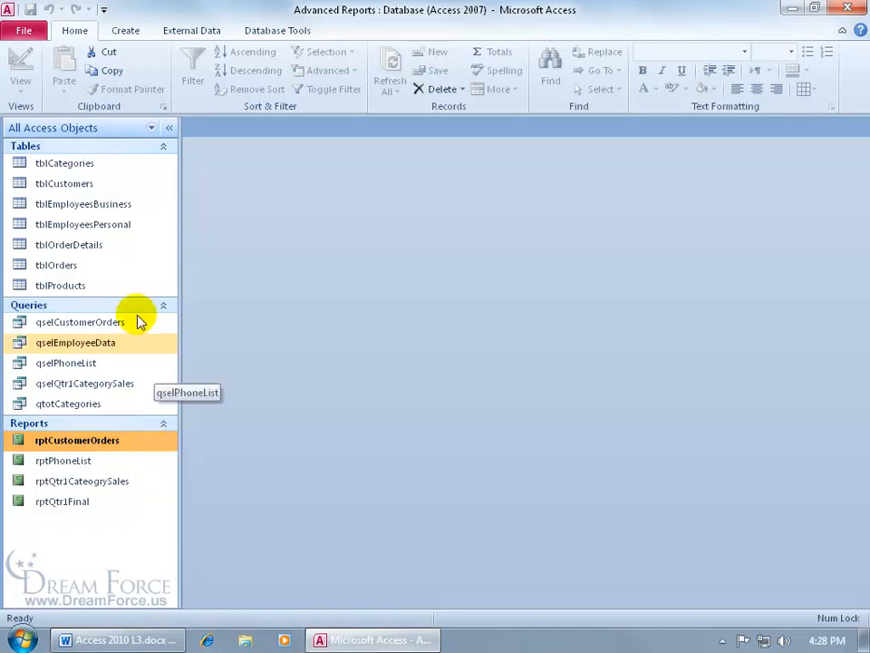
left_click(33, 33)
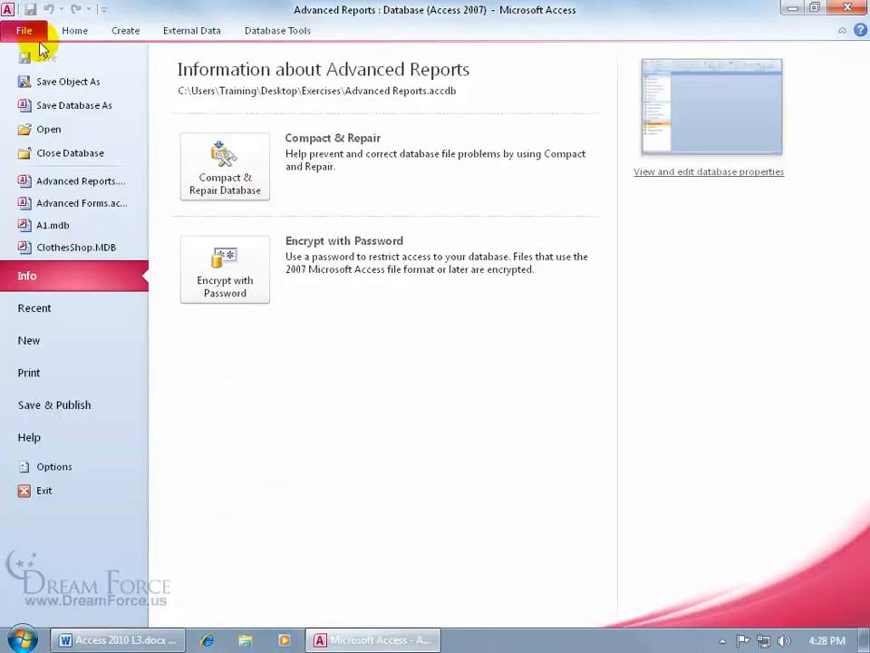
left_click(76, 375)
left_click(206, 186)
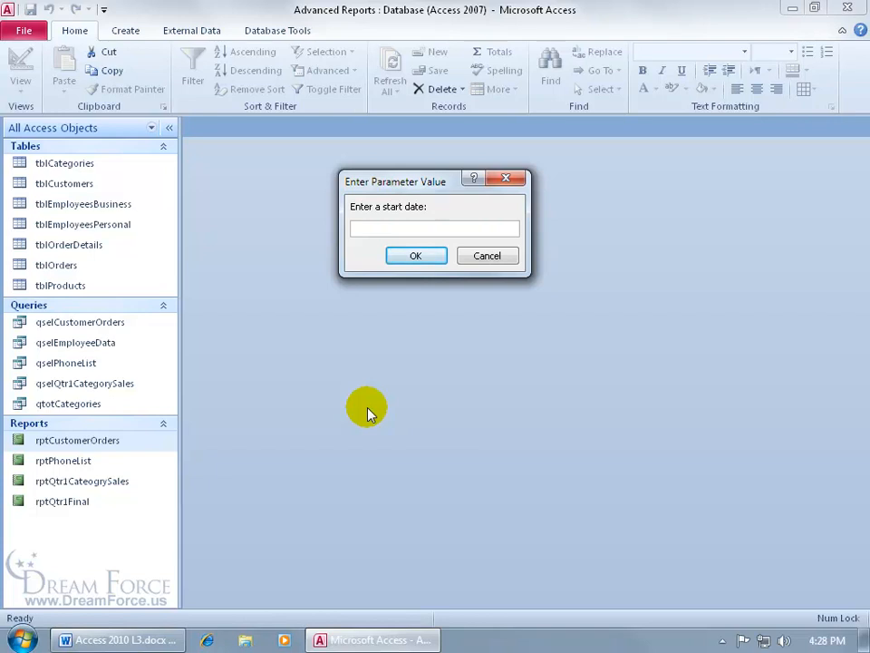
left_click(488, 257)
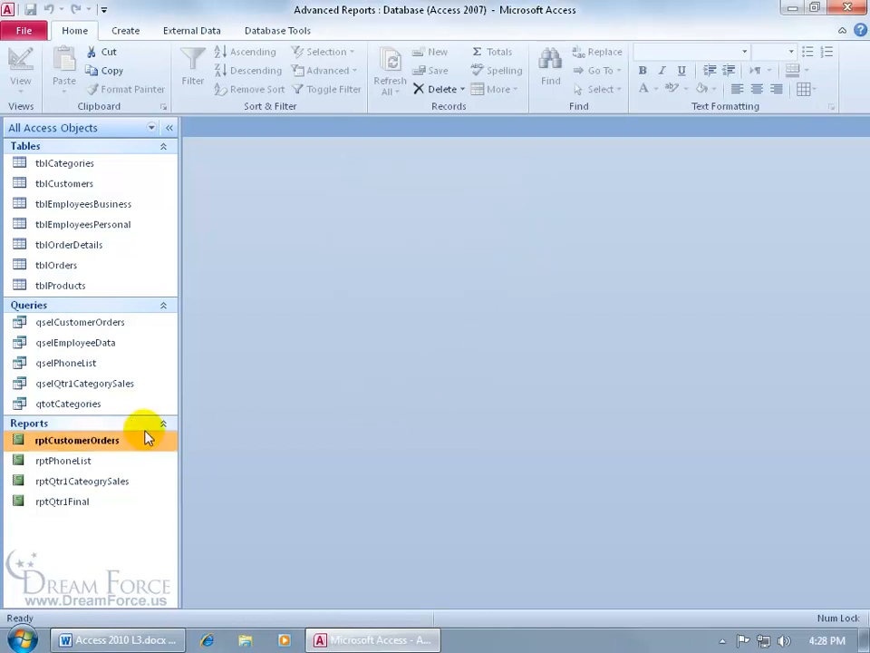
Open rptCustomerOrders in Design View and start the Macro Builder for the report's On No Data event.
right_click(104, 441)
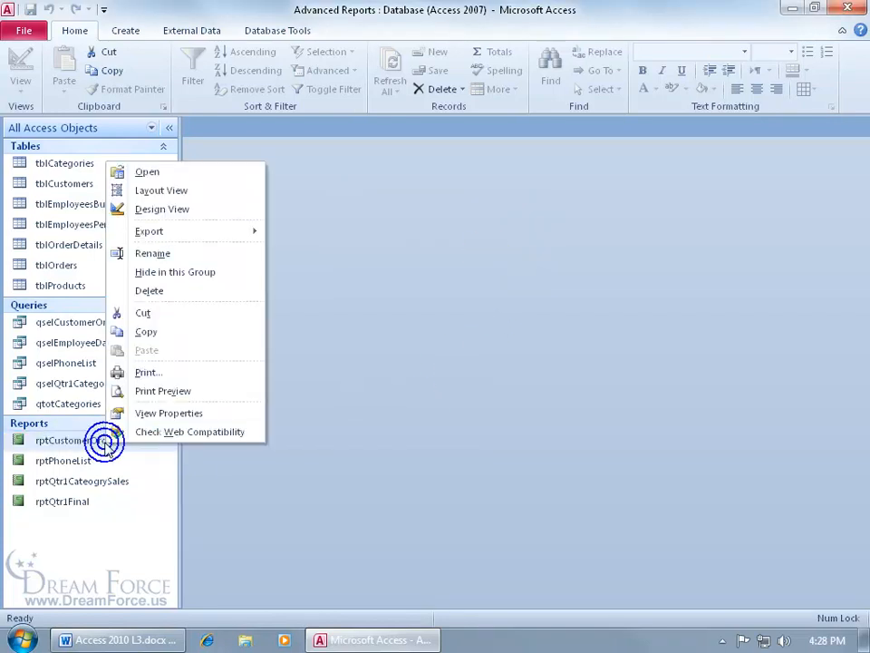
left_click(197, 211)
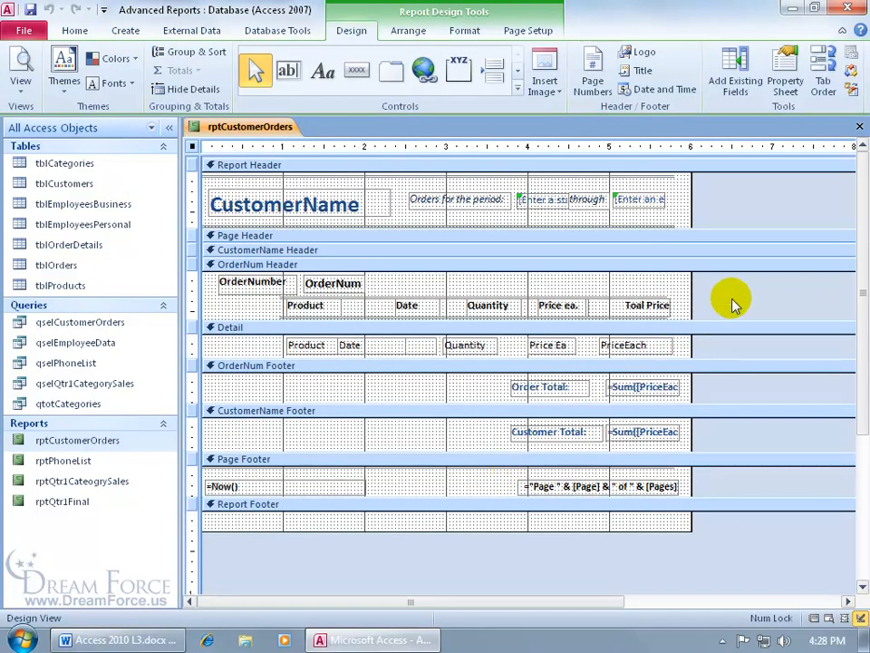
key("F4")
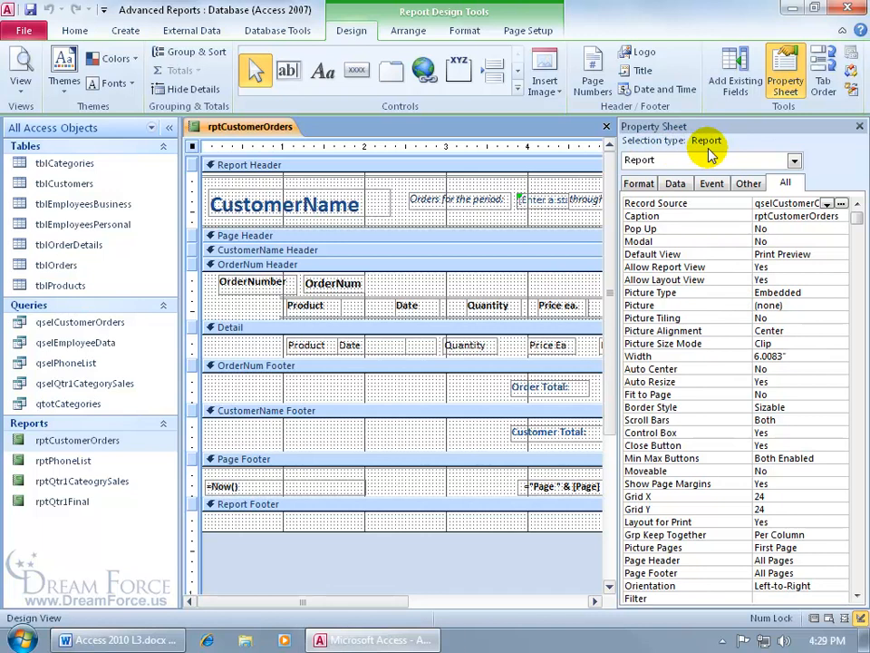
left_click(712, 183)
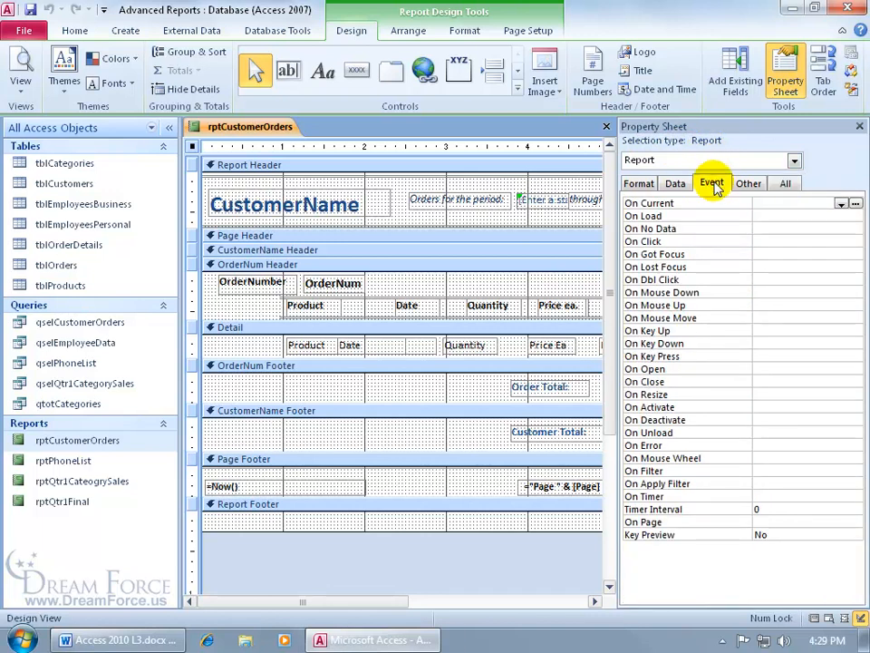
left_click(768, 228)
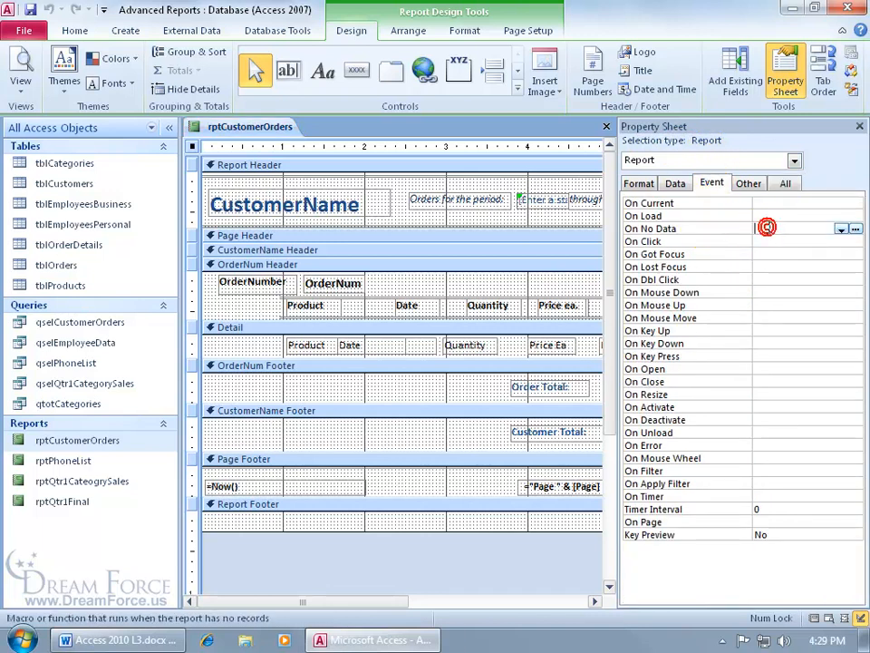
left_click(856, 229)
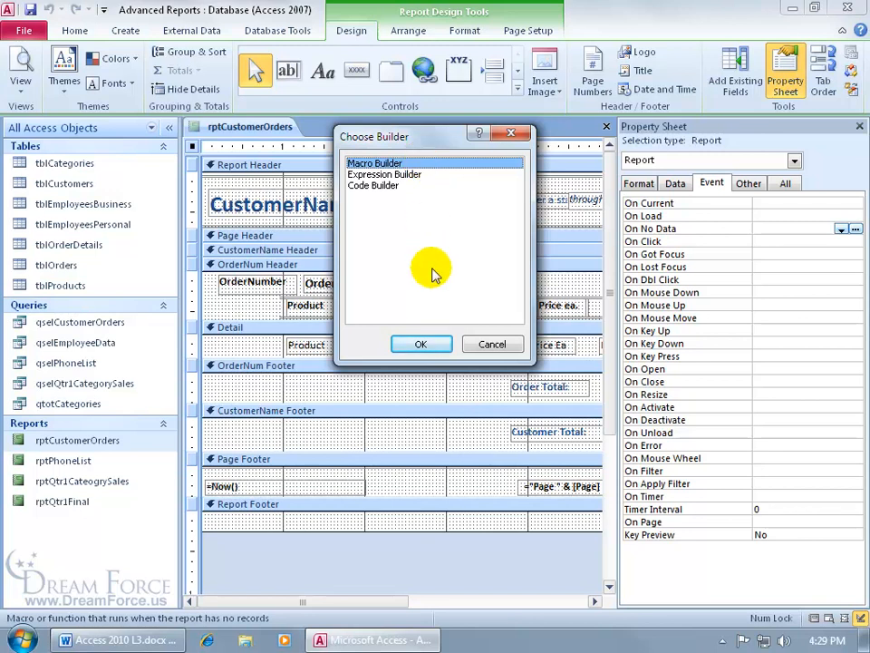
left_click(425, 345)
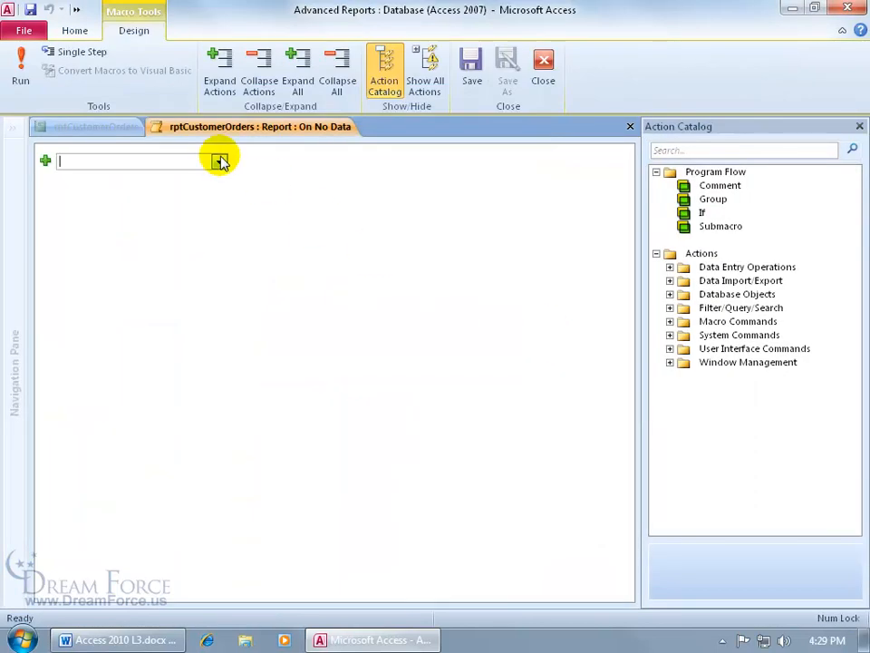
Add a MessageBox action to the On No Data macro with the message "No Orders during specified period".
left_click(218, 163)
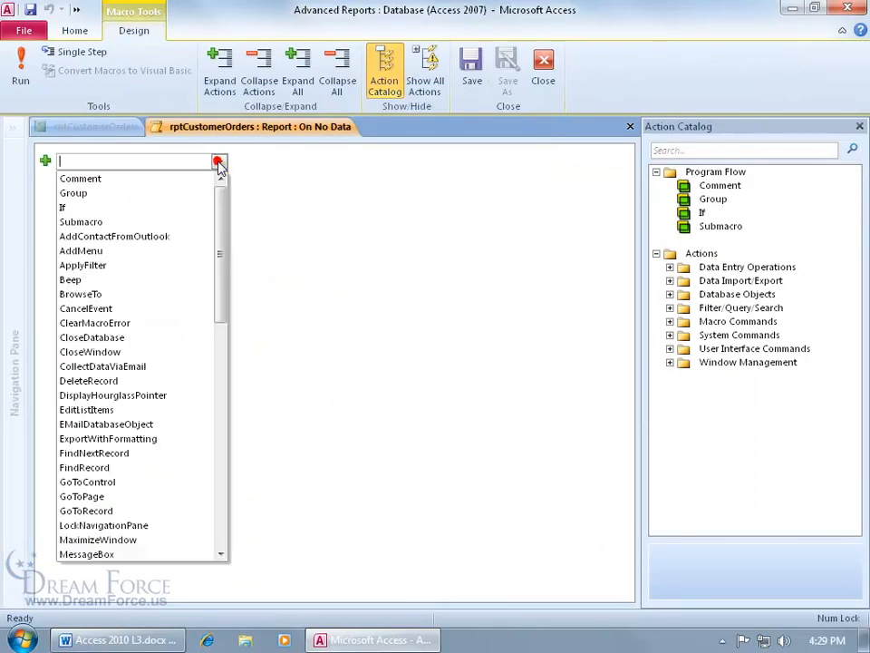
type("MessageBox")
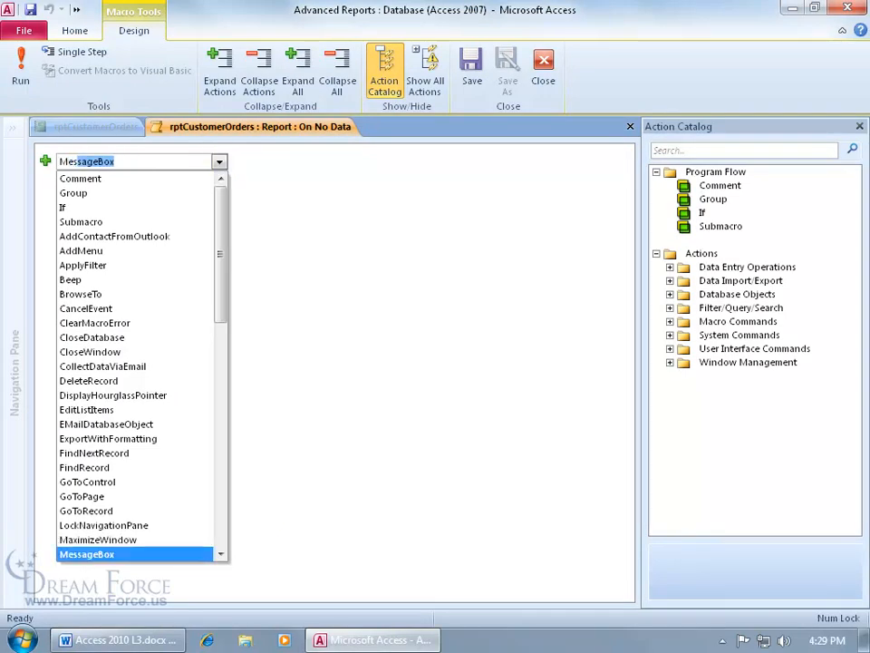
key("Return")
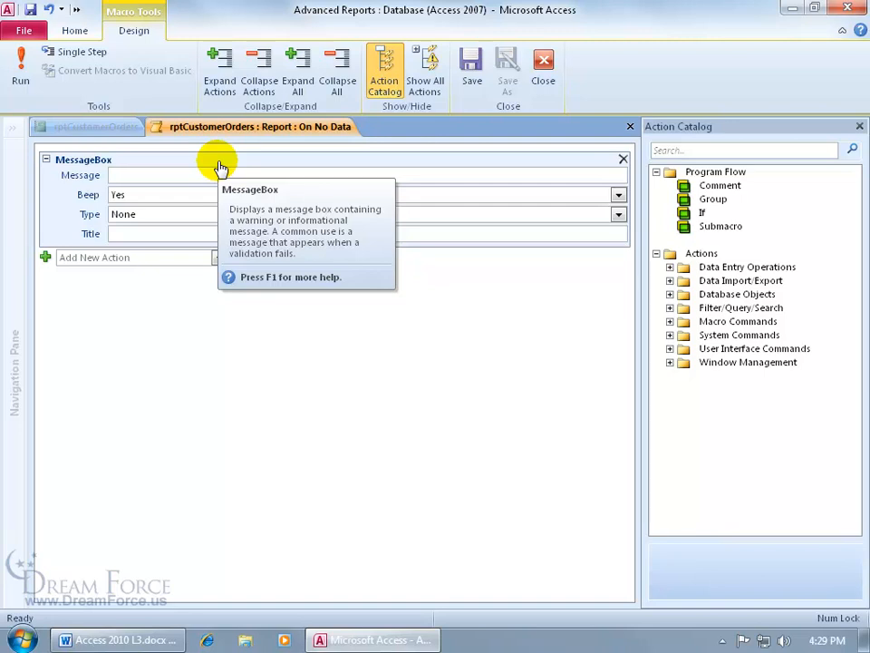
type("No Orders during specified period")
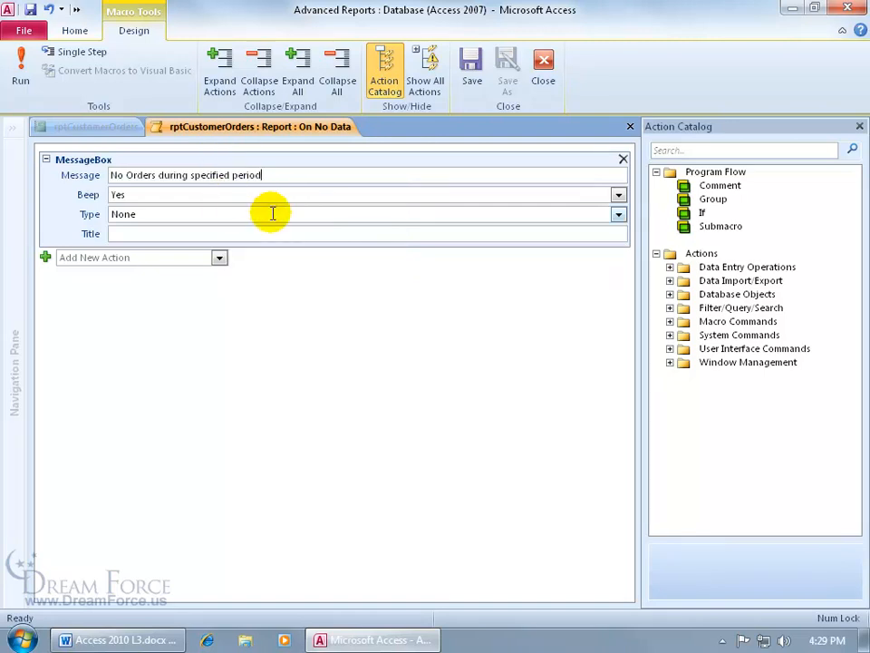
Set the MessageBox action's type to Information and its title to "Dream Force Sales Period".
left_click(617, 215)
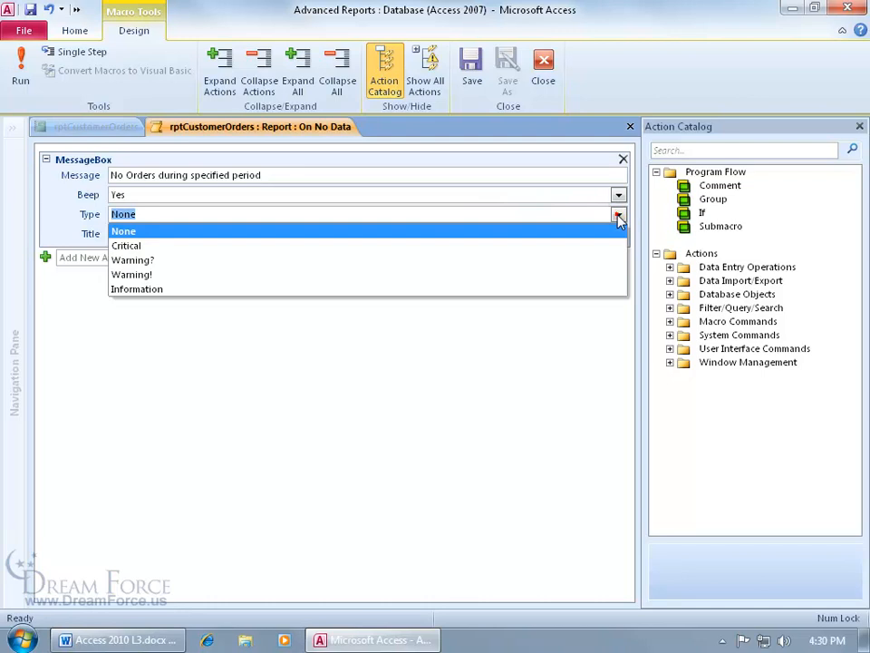
left_click(545, 288)
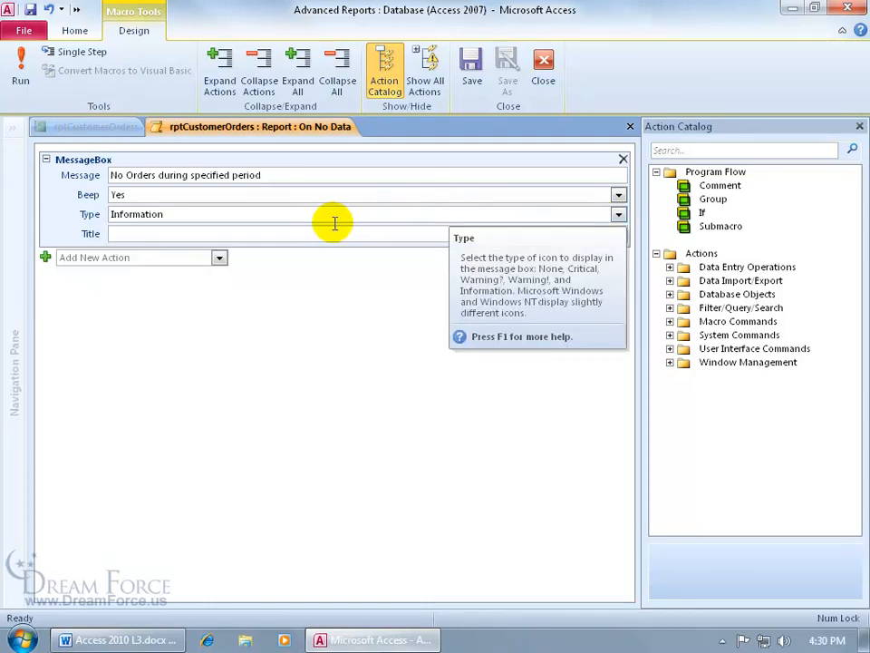
left_click(303, 233)
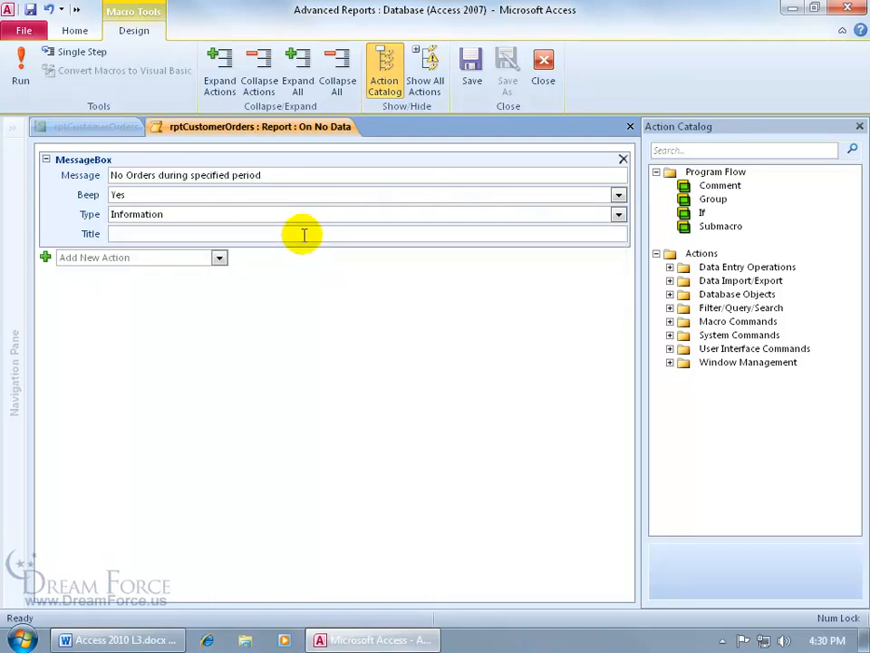
type("Dream Force Sales Period")
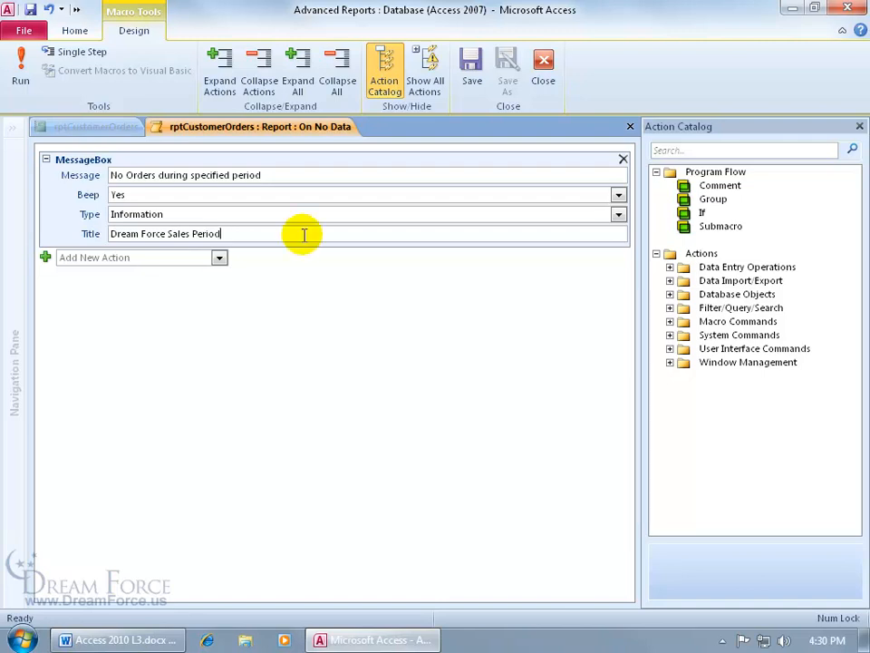
Add a CancelEvent action after the MessageBox action, then save and close the macro and the rptCustomerOrders report.
left_click(219, 259)
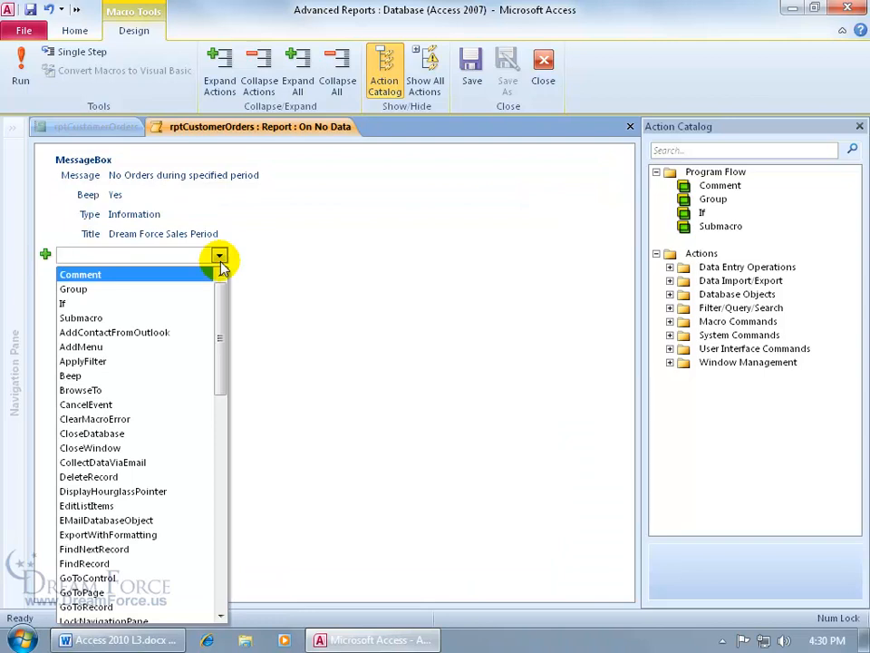
type("CancelEvent")
key("Return")
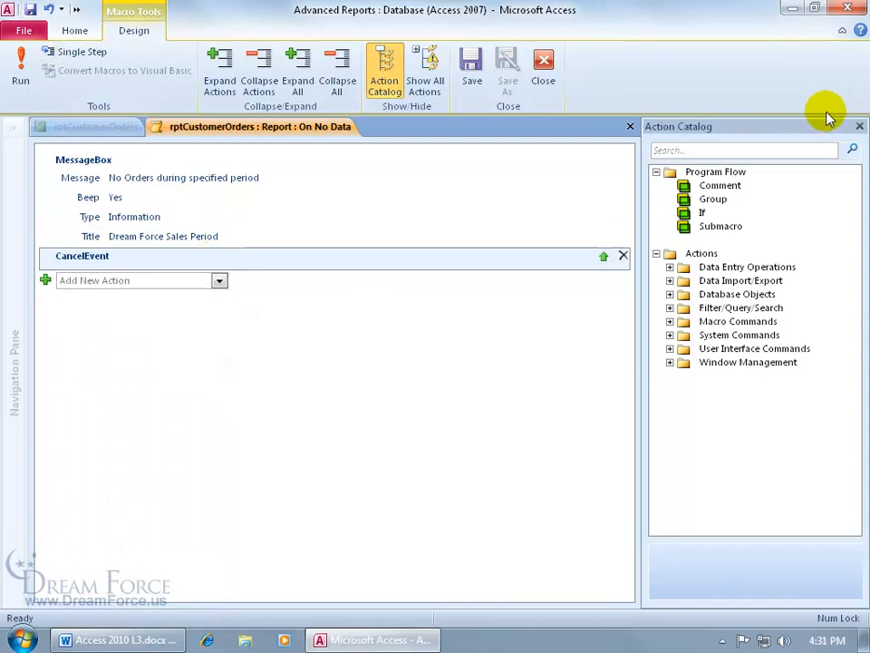
left_click(630, 126)
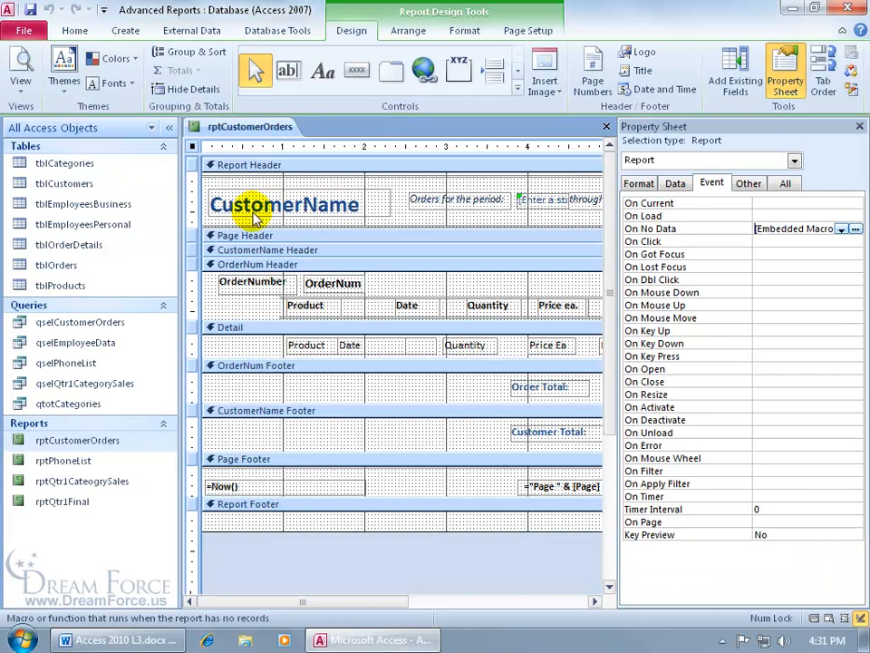
left_click(606, 127)
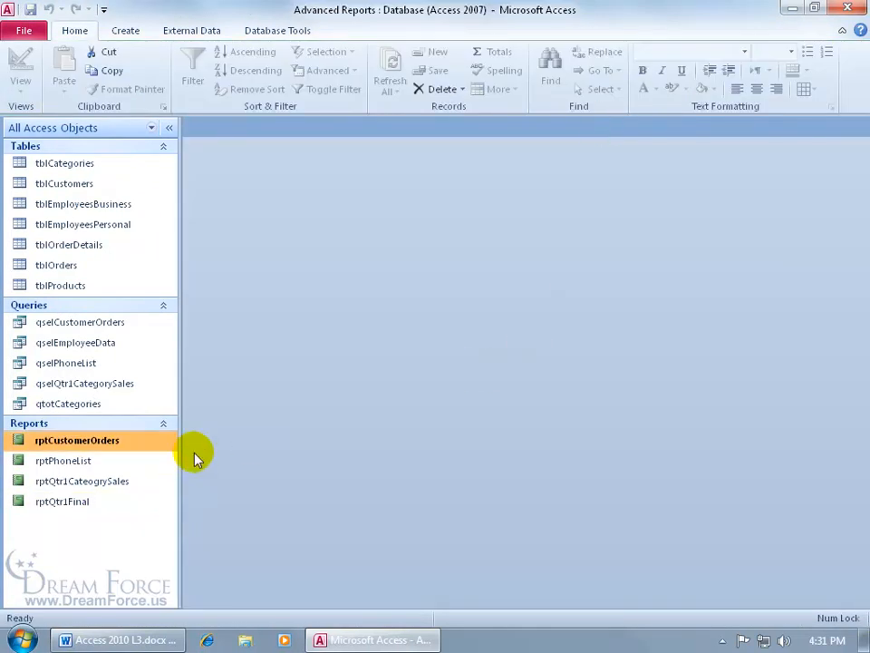
Test rptCustomerOrders in Print Preview for 1/1/08 through 2/28/08 and customer Camp Spruce, and dismiss the message box.
left_click(24, 33)
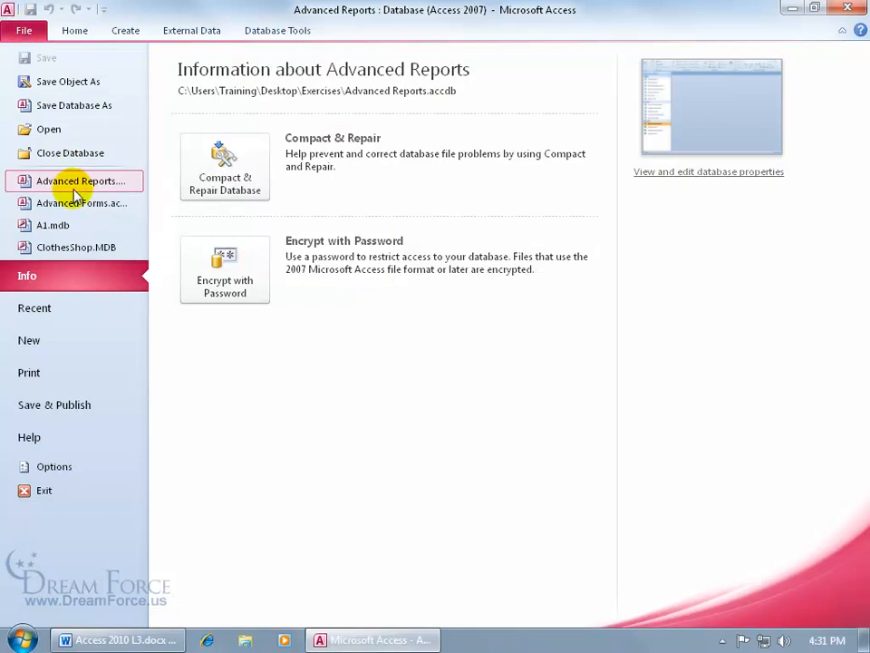
left_click(78, 370)
left_click(213, 195)
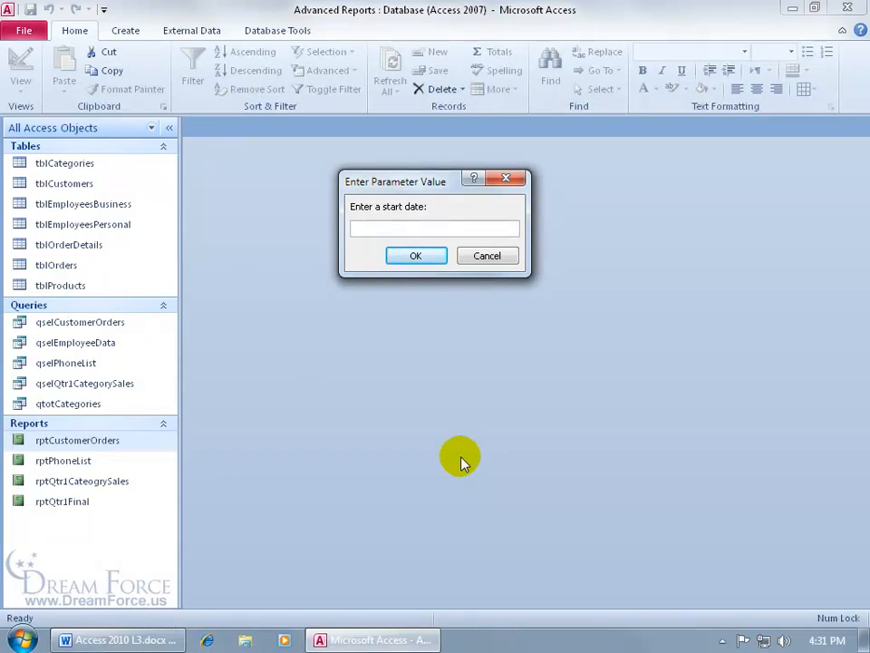
type("1/1/08")
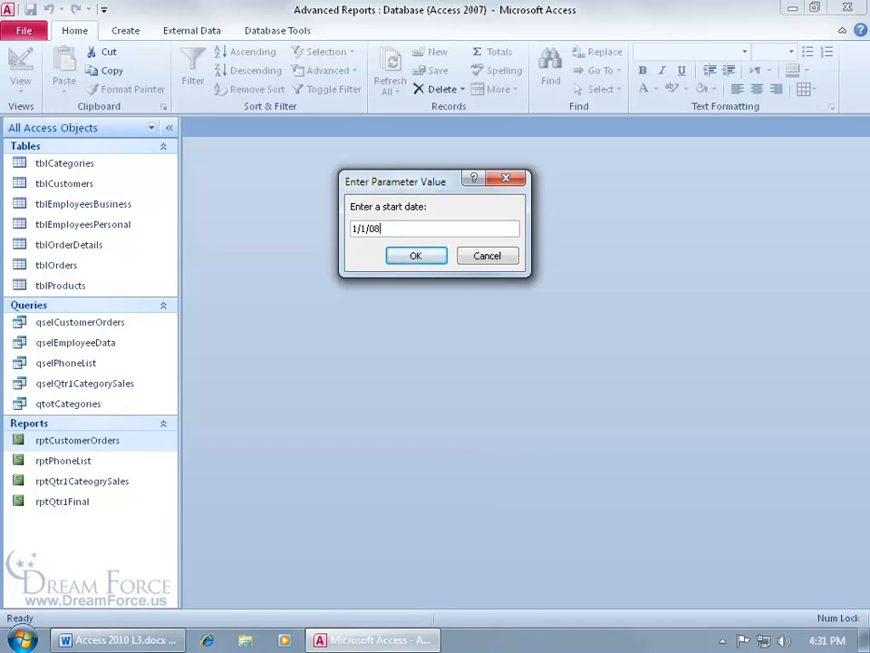
key("Return")
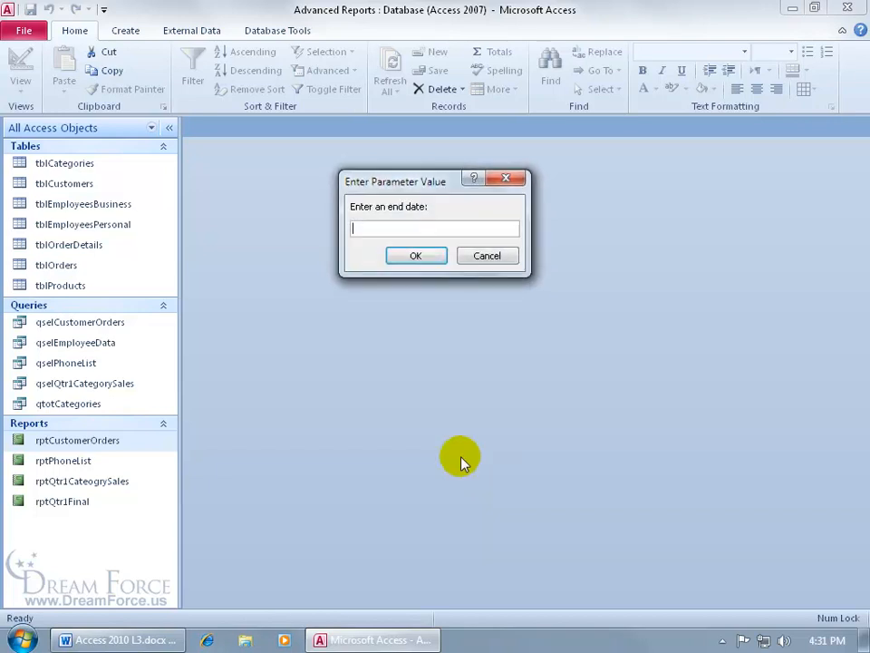
type("2/28/08")
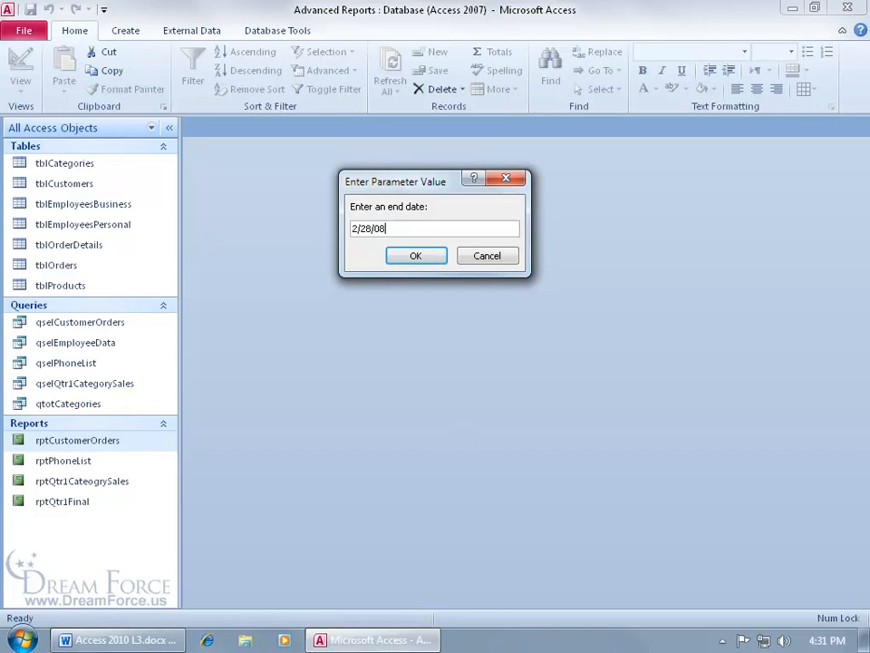
key("Return")
type("camp spruce")
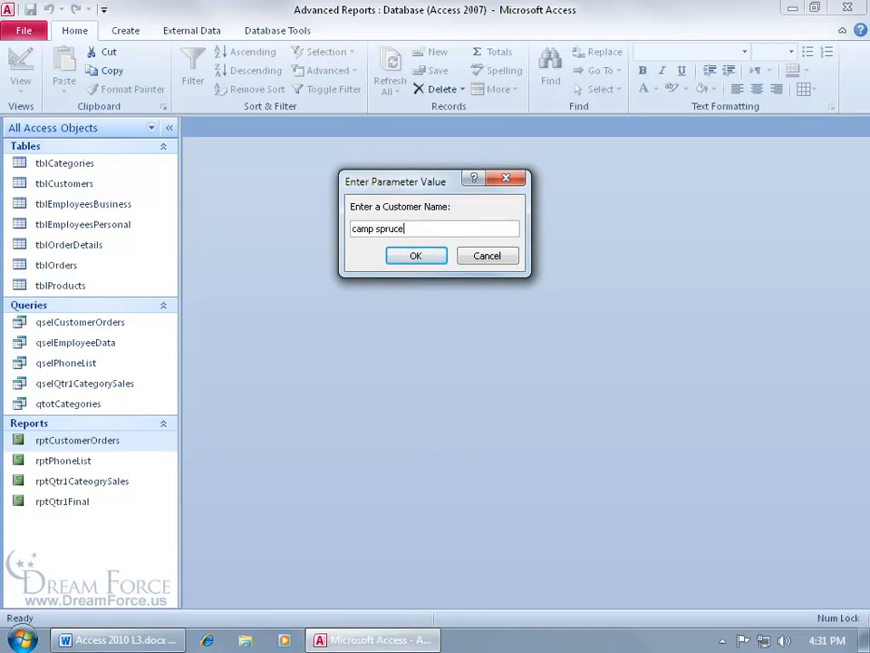
key("Return")
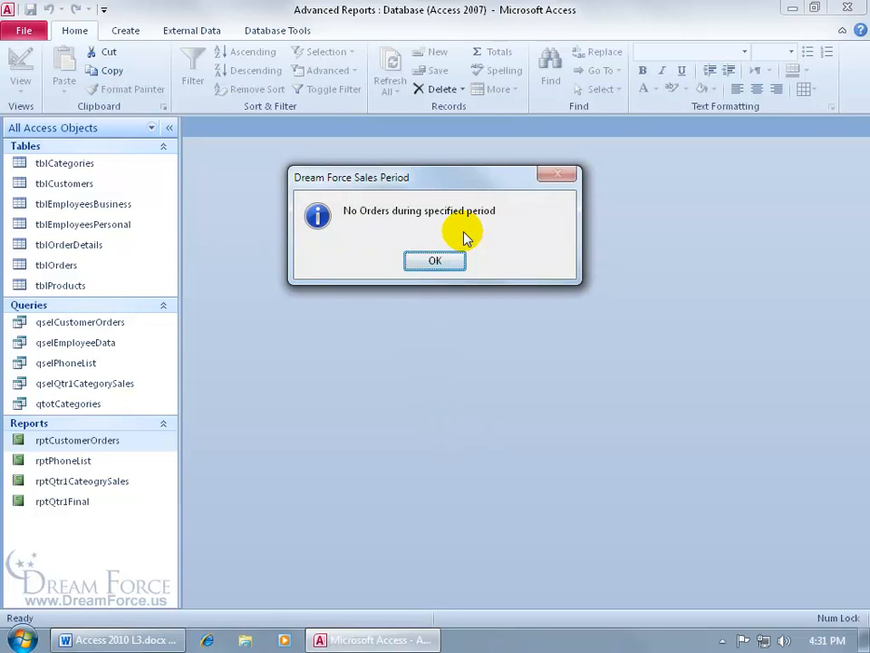
left_click(451, 262)
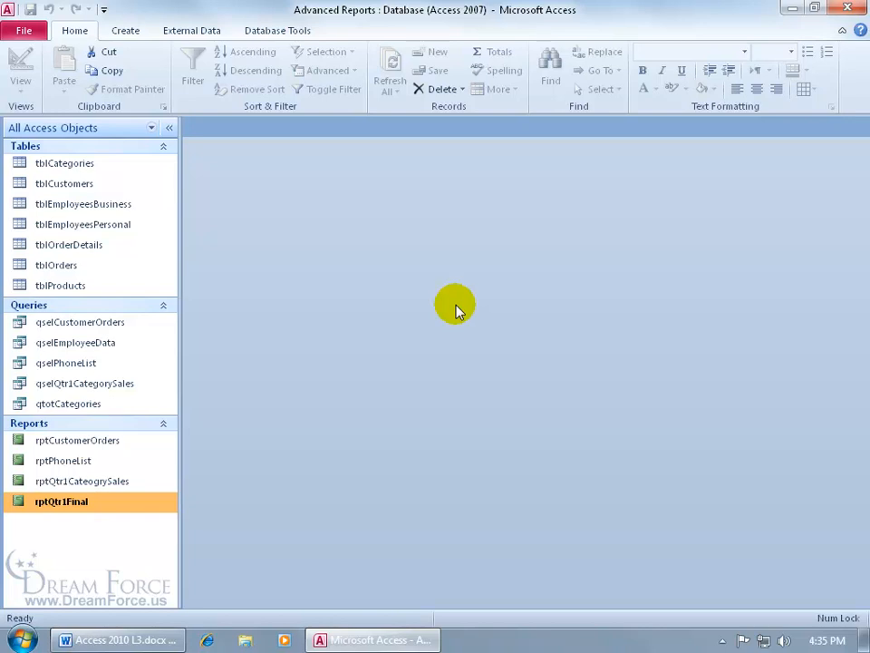
Open the rptQtr1Final report, zoom in on its first page in Print Preview, and close the preview.
double_click(76, 510)
left_click(490, 237)
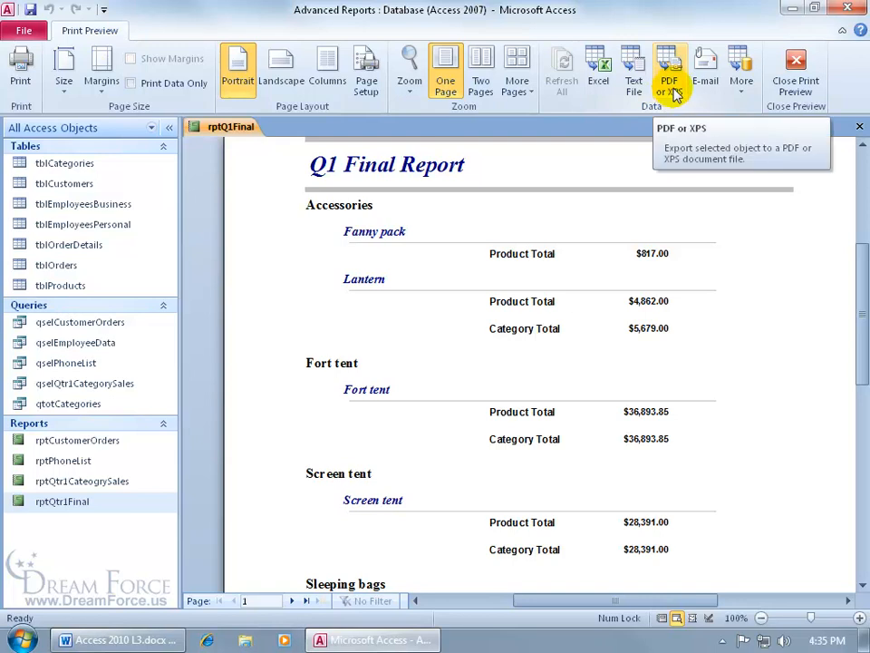
left_click(796, 72)
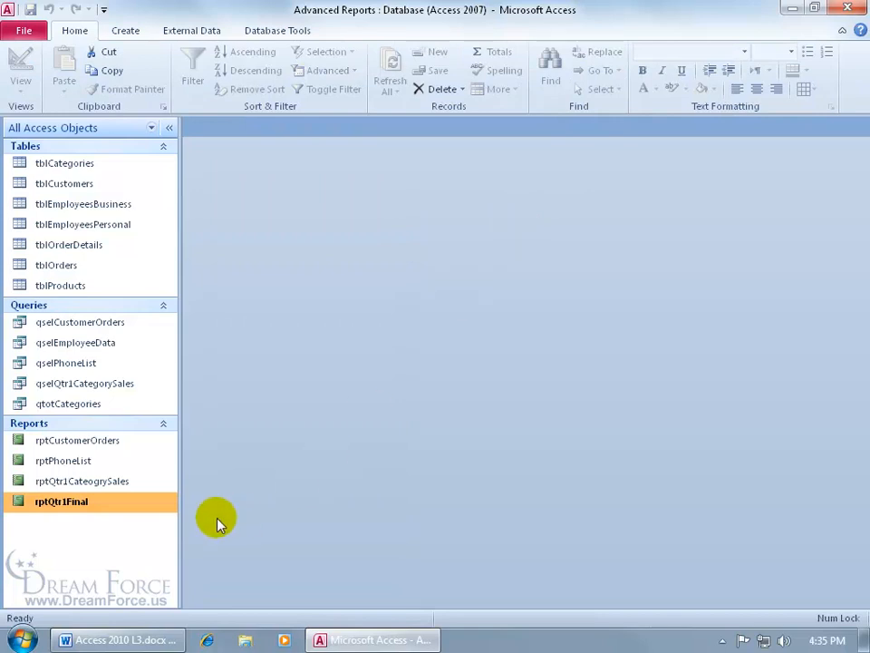
Publish rptQtr1Final to the Desktop as the PDF file rptQtr1Final.pdf, and look through the published PDF before closing it.
left_click(192, 31)
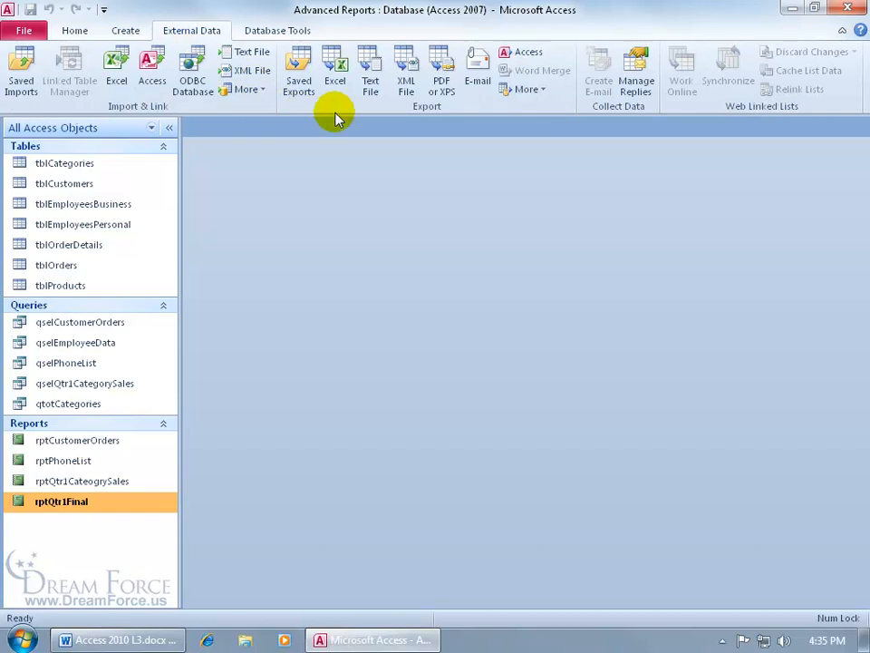
left_click(435, 104)
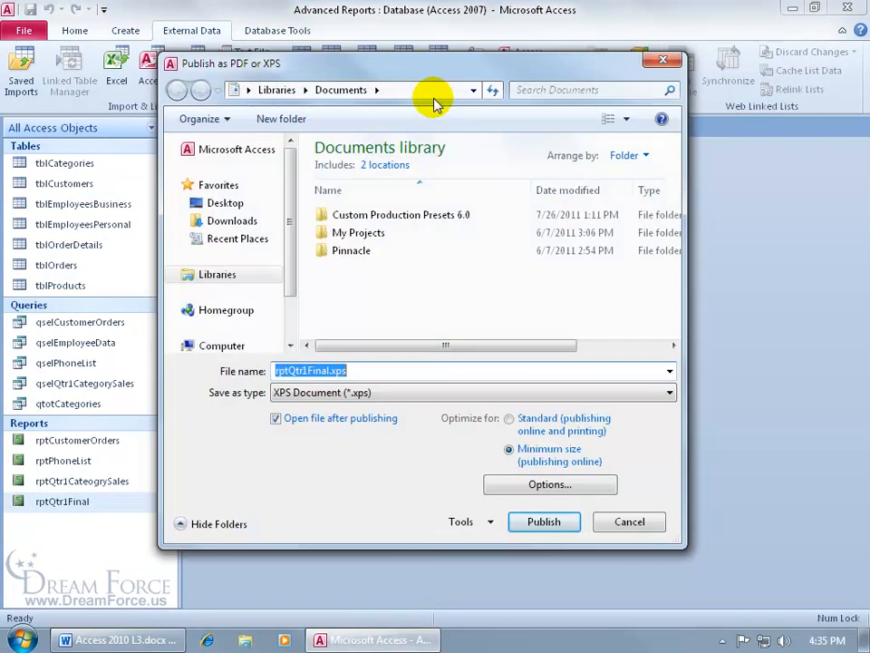
left_click(396, 393)
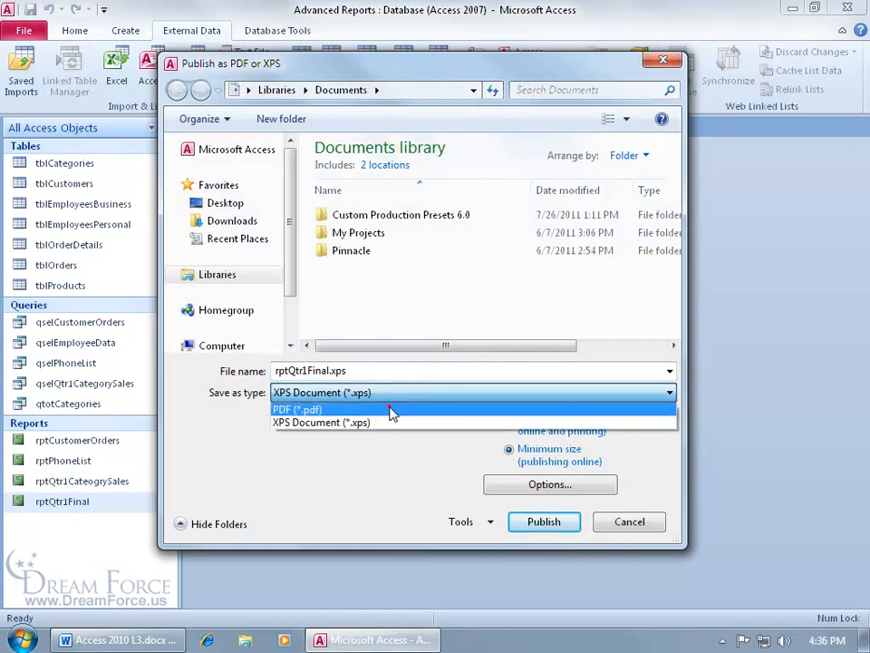
left_click(388, 409)
left_click(220, 203)
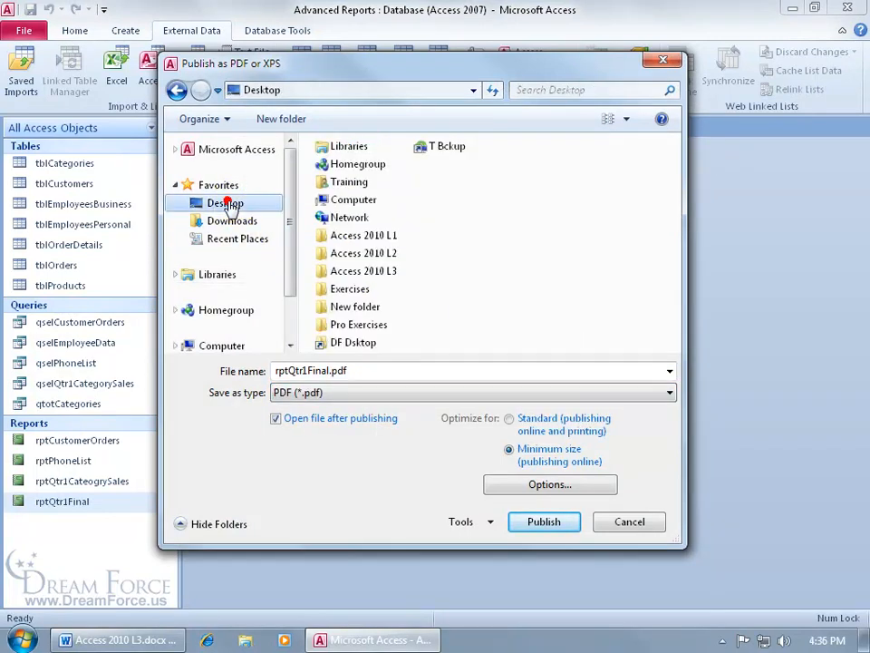
left_click(546, 521)
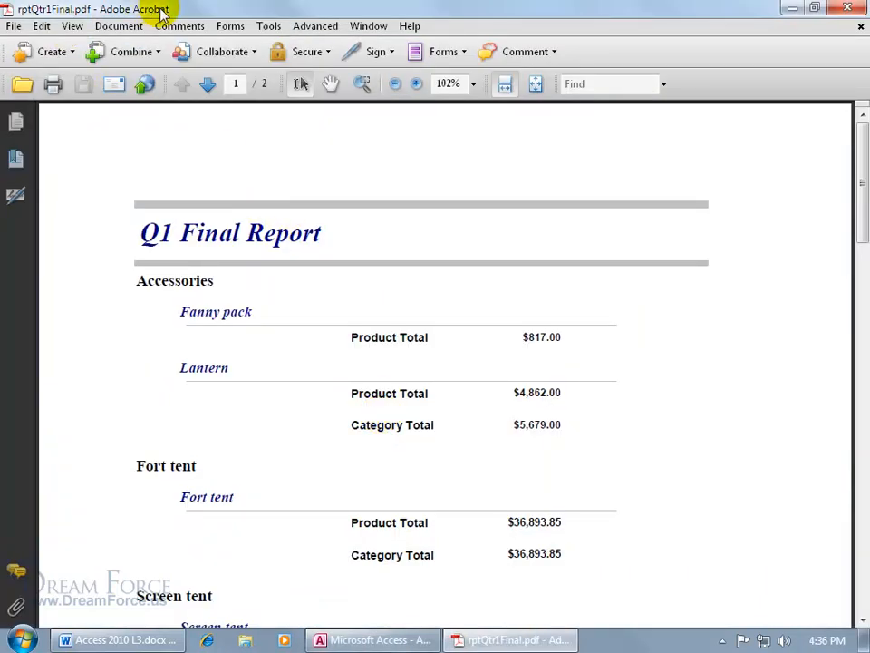
left_click_drag(860, 186, 850, 394)
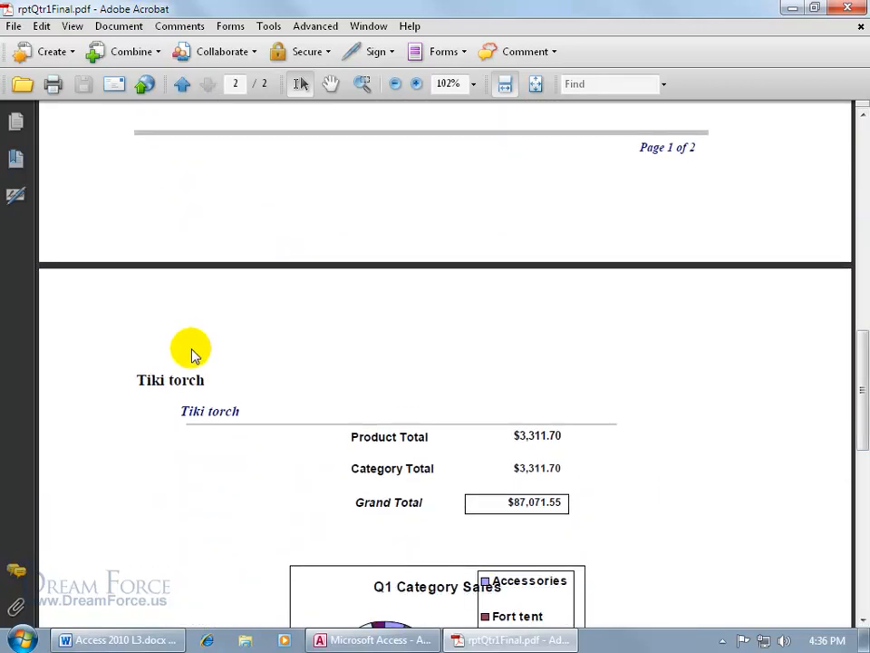
left_click(848, 7)
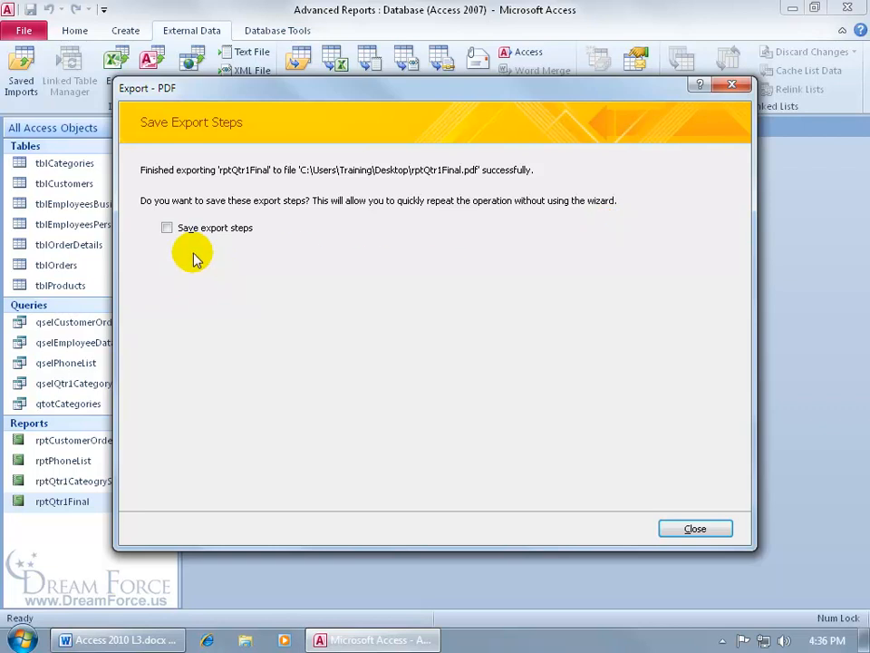
Save the PDF export steps as Export-rptQtr1Final, and delete that entry from the saved exports.
left_click(166, 228)
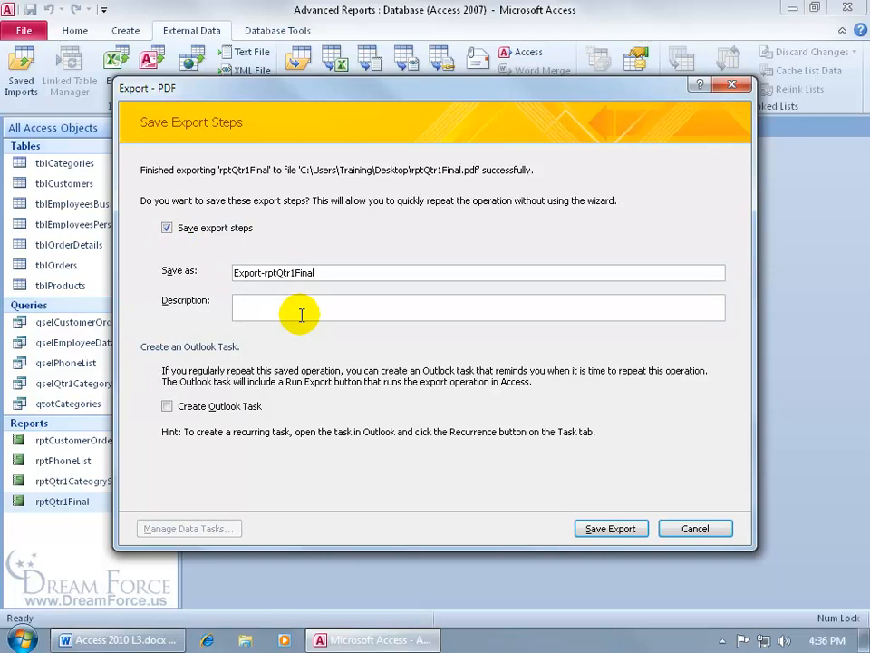
left_click(610, 528)
left_click(302, 81)
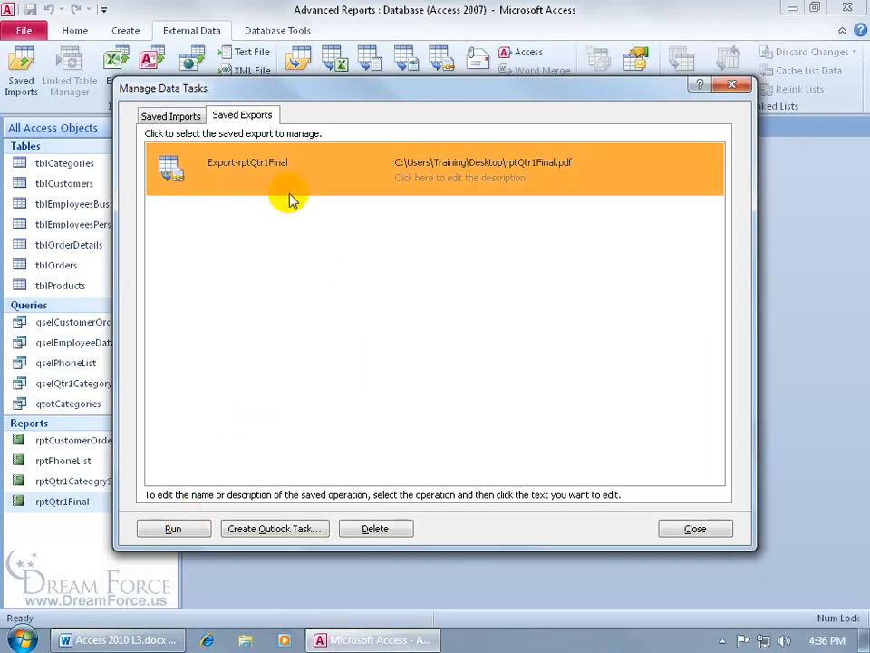
left_click(375, 528)
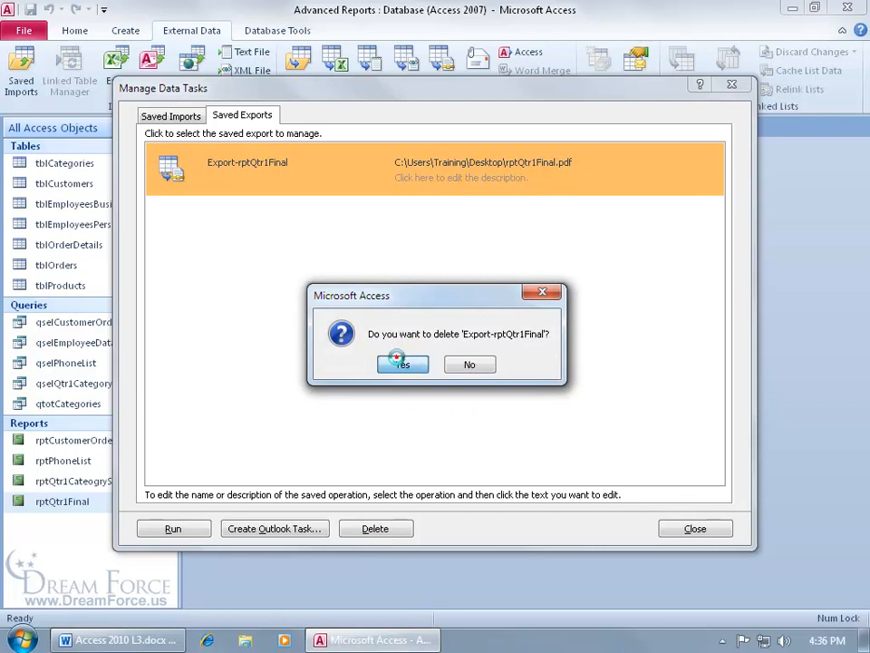
left_click(400, 364)
left_click(713, 529)
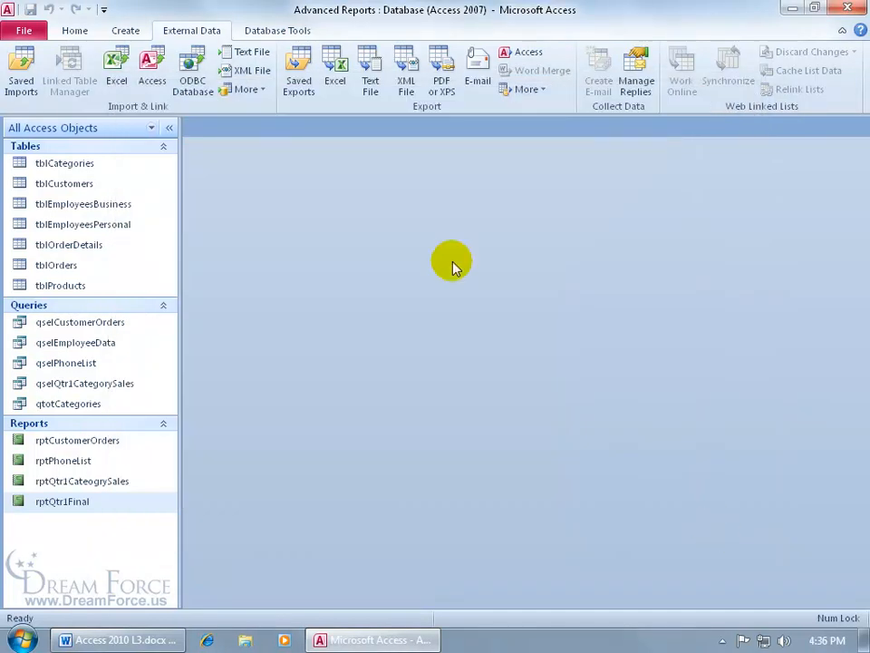
left_click(790, 8)
left_click(41, 401)
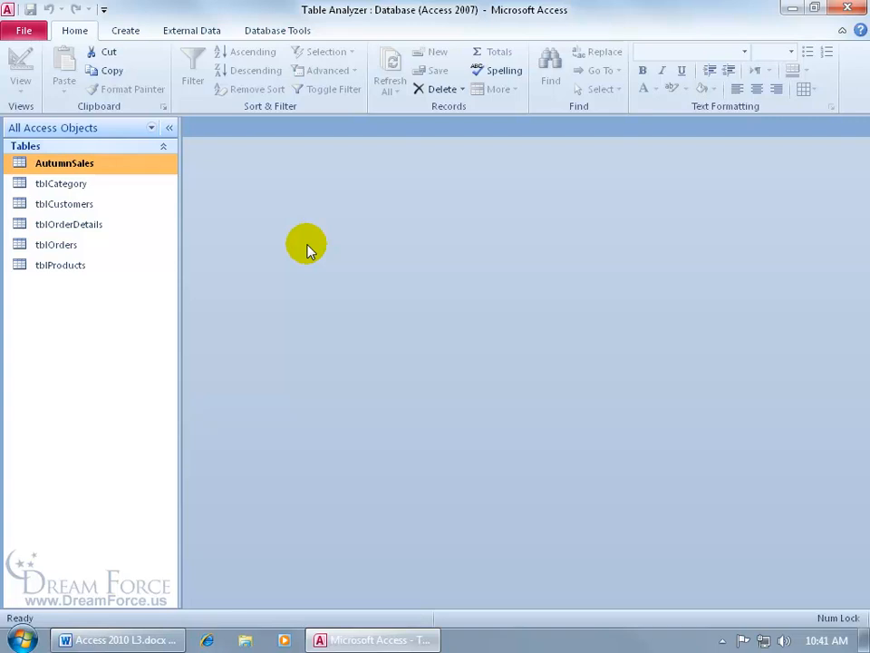
Open the Unmatched Query.accdb database from the desktop's Exercises folder and display its second contacts table in Datasheet View.
left_click(793, 9)
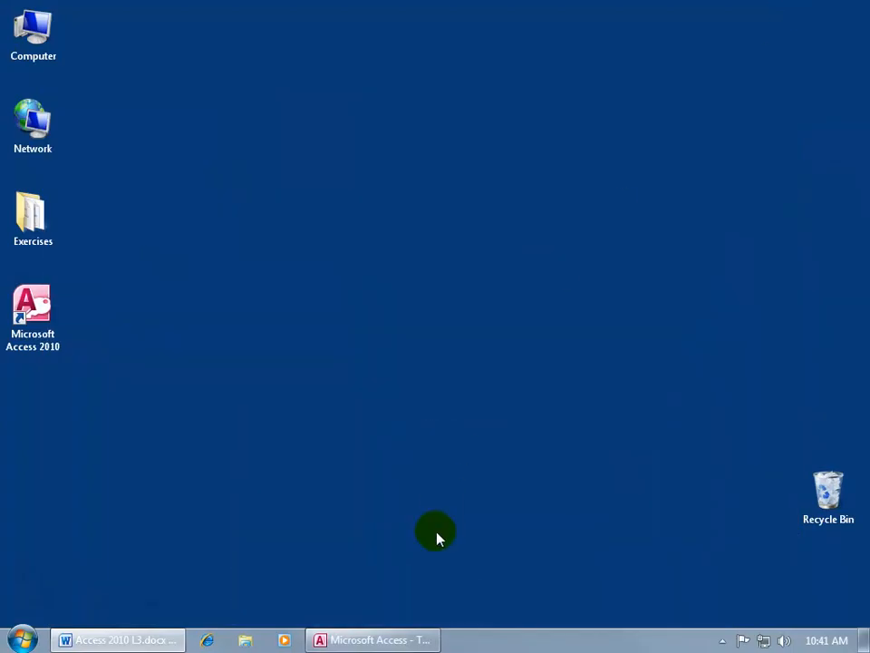
double_click(27, 217)
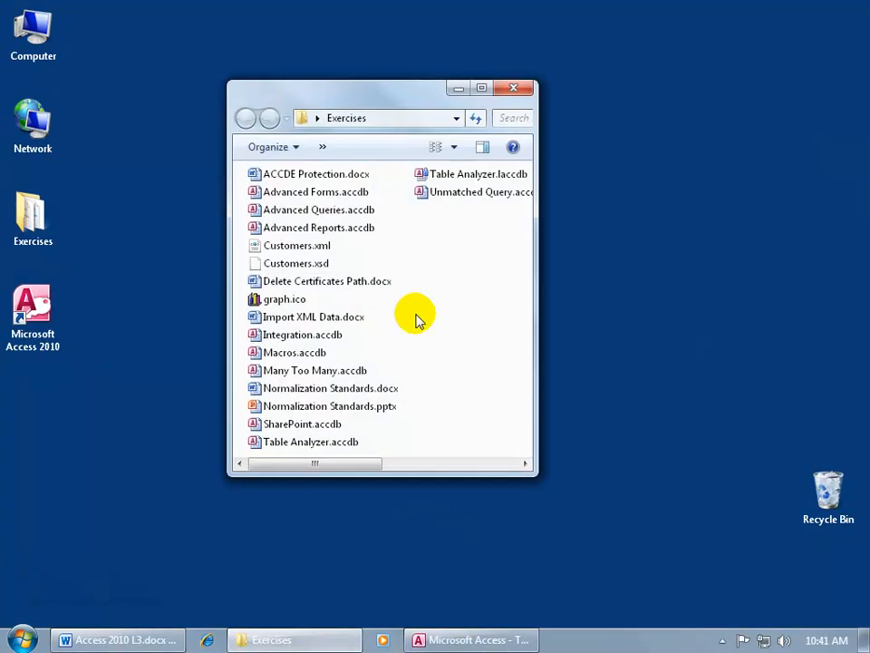
left_click(473, 194)
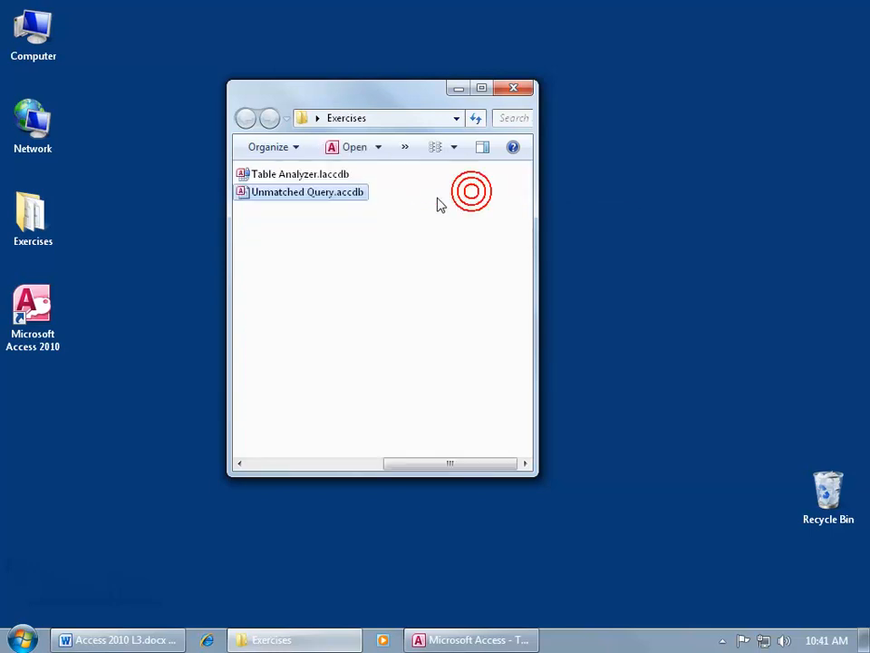
double_click(316, 201)
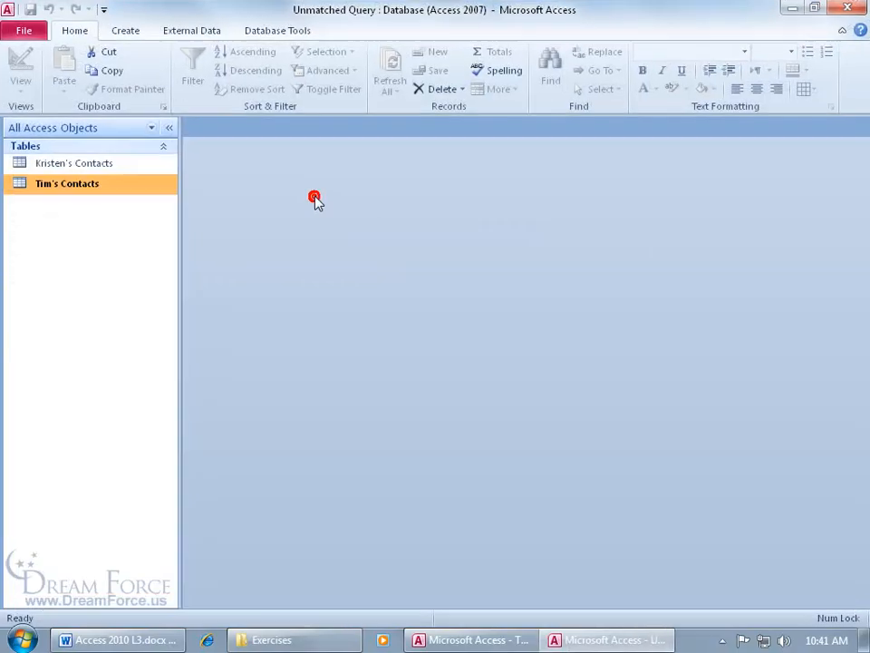
double_click(99, 187)
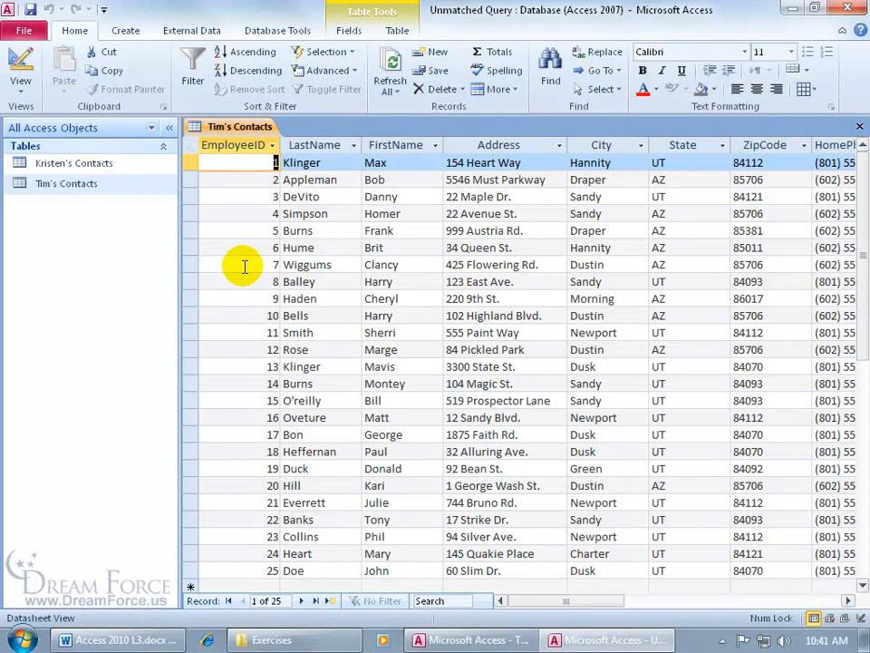
Close the Unmatched Query database, link its second contacts table into Table Analyzer as a linked table, and open the linked table.
left_click(848, 9)
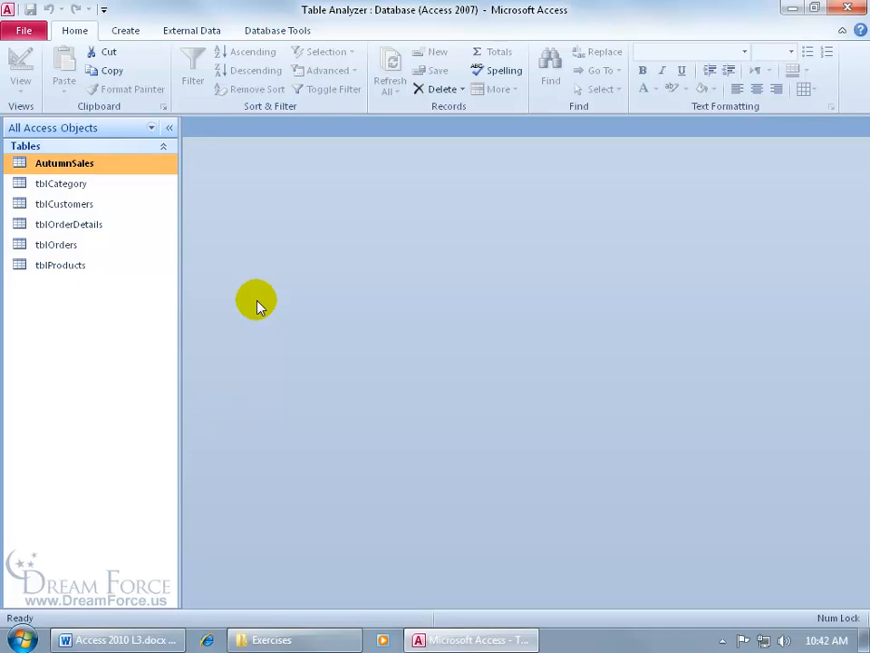
left_click(201, 33)
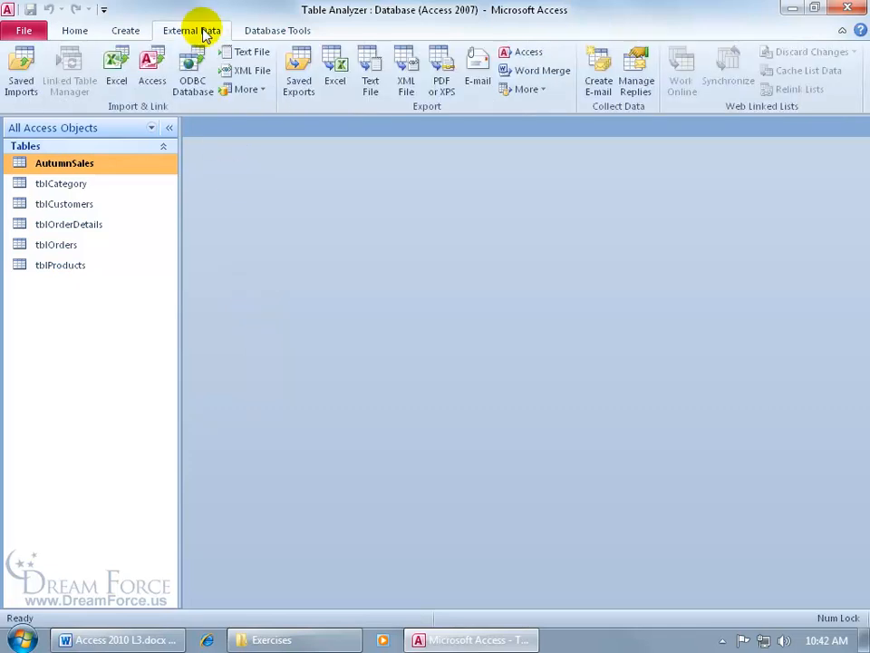
left_click(152, 77)
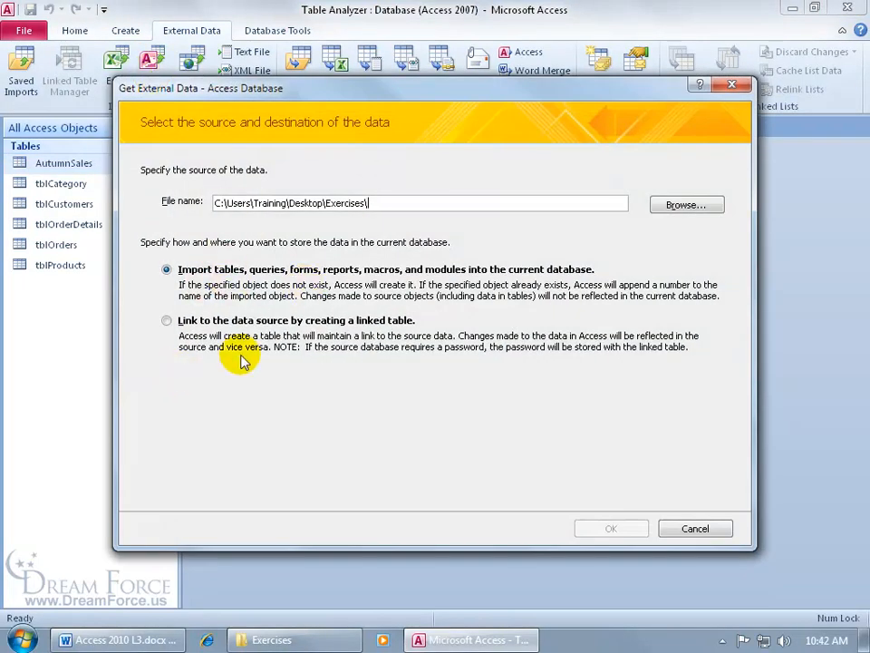
left_click(166, 320)
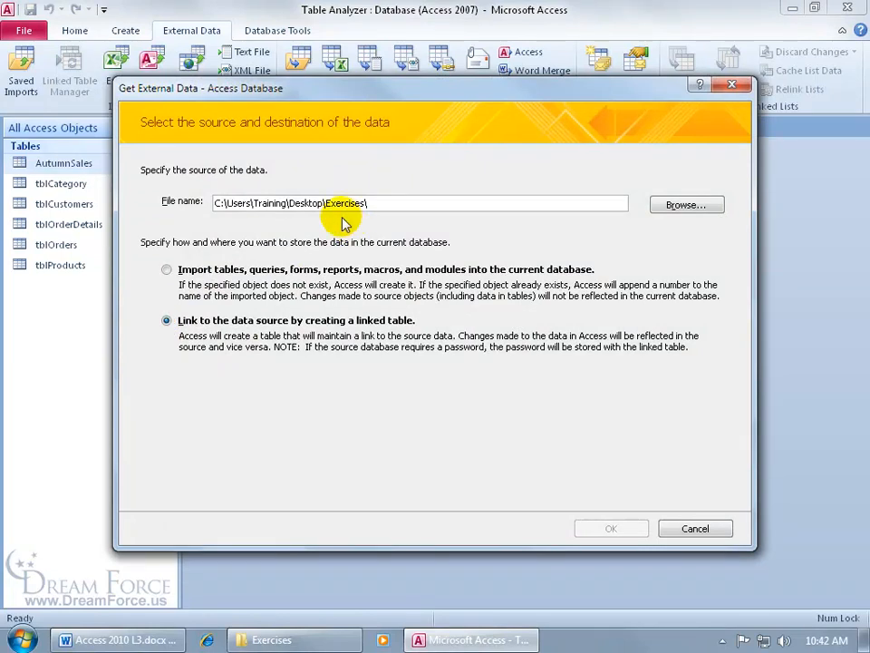
left_click(678, 211)
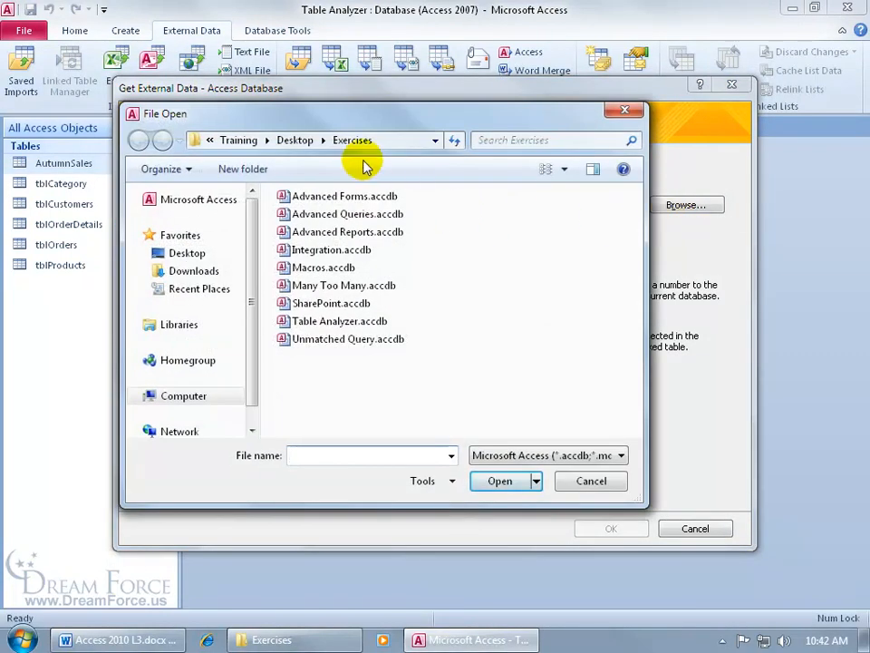
double_click(359, 341)
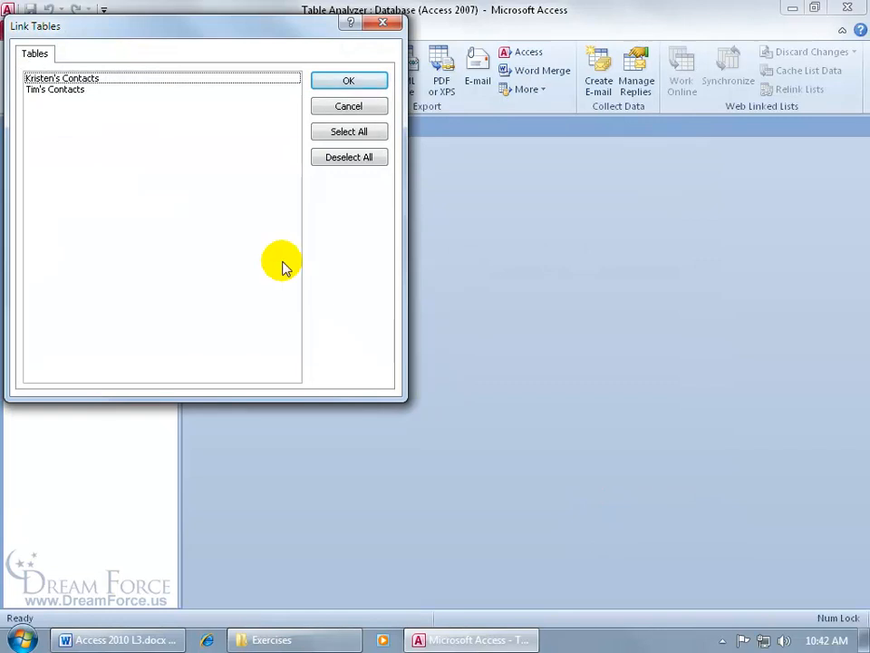
left_click_drag(170, 34, 372, 165)
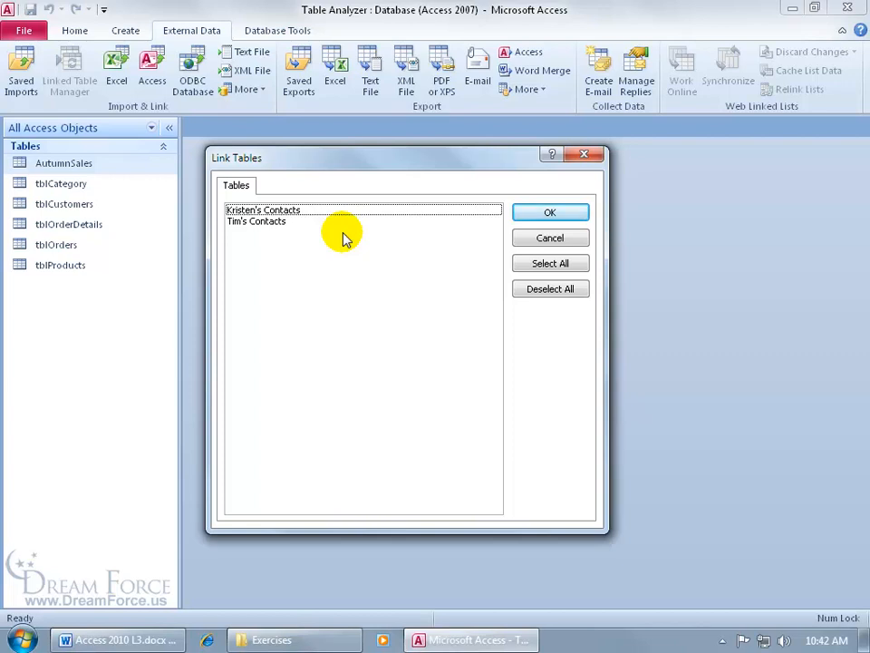
left_click(276, 224)
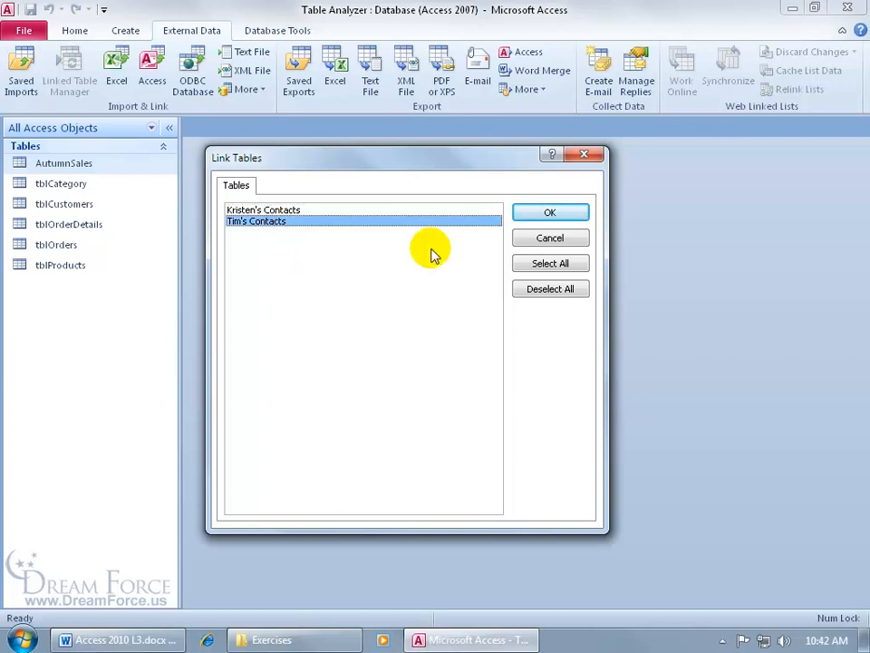
left_click(555, 218)
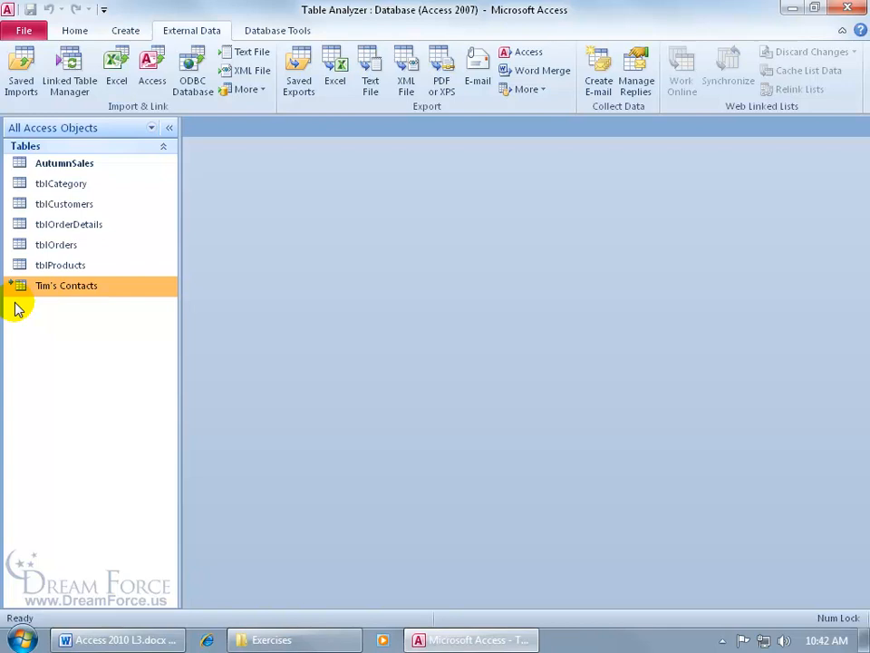
double_click(69, 290)
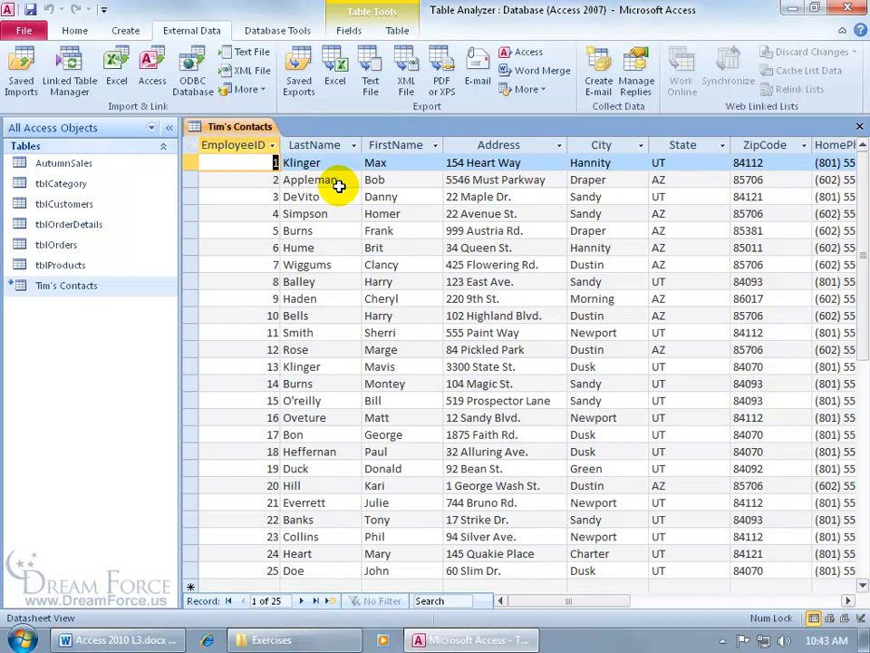
In Unmatched Query.accdb, change the first letter of the first record's last name in the second contacts table to C, and close the database.
left_click(329, 639)
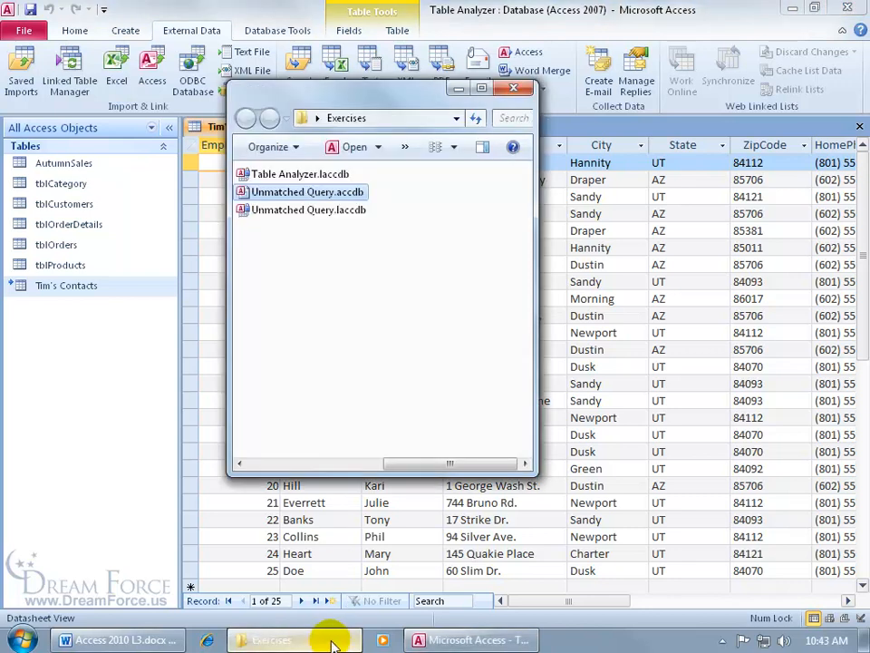
double_click(312, 192)
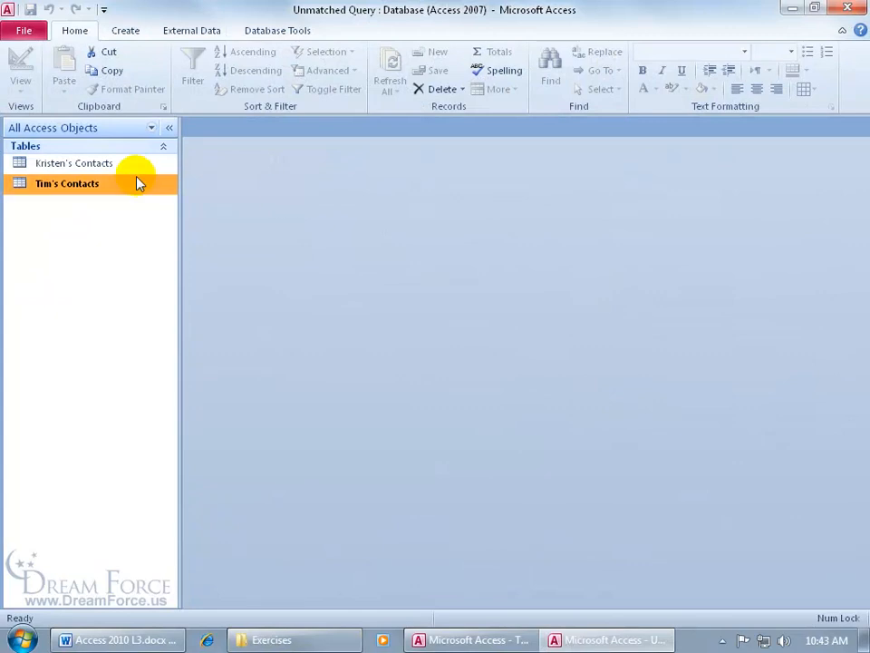
double_click(77, 189)
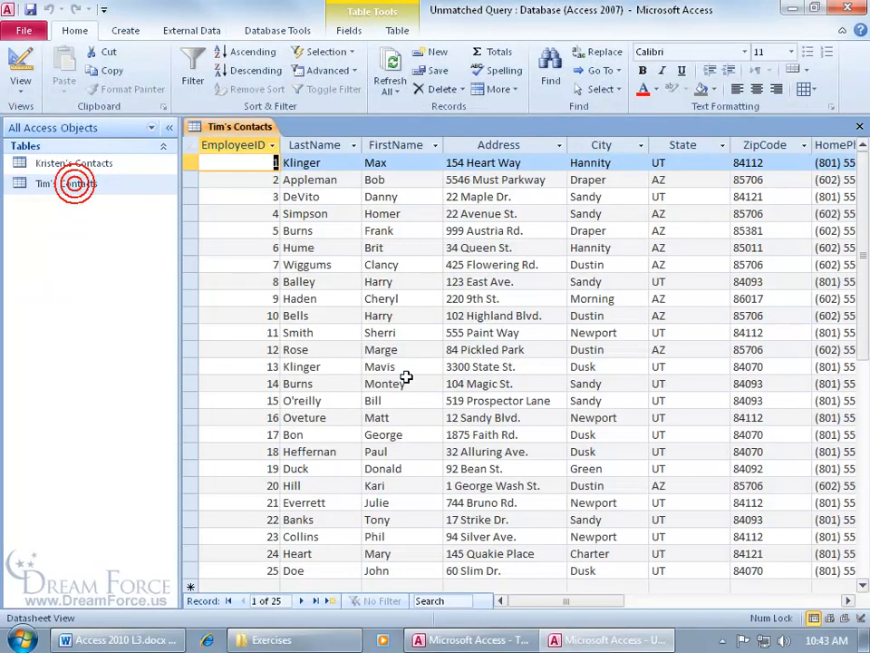
left_click(288, 163)
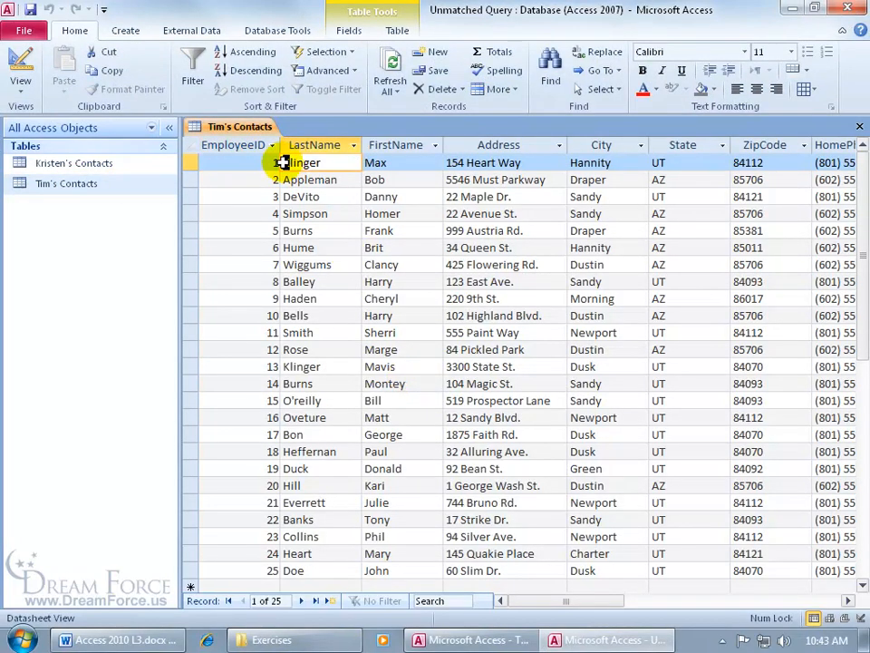
key("BackSpace")
type("C")
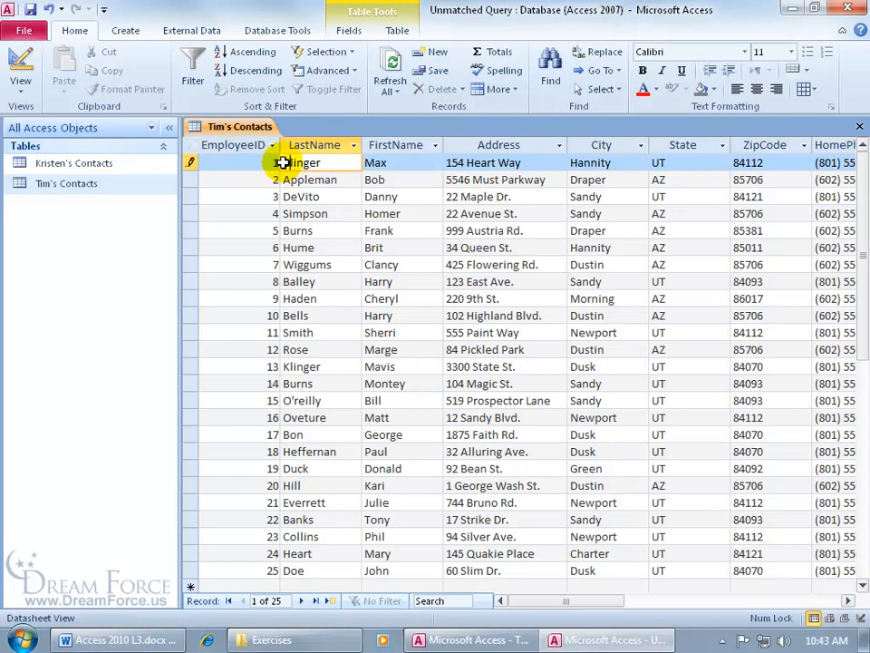
left_click(332, 179)
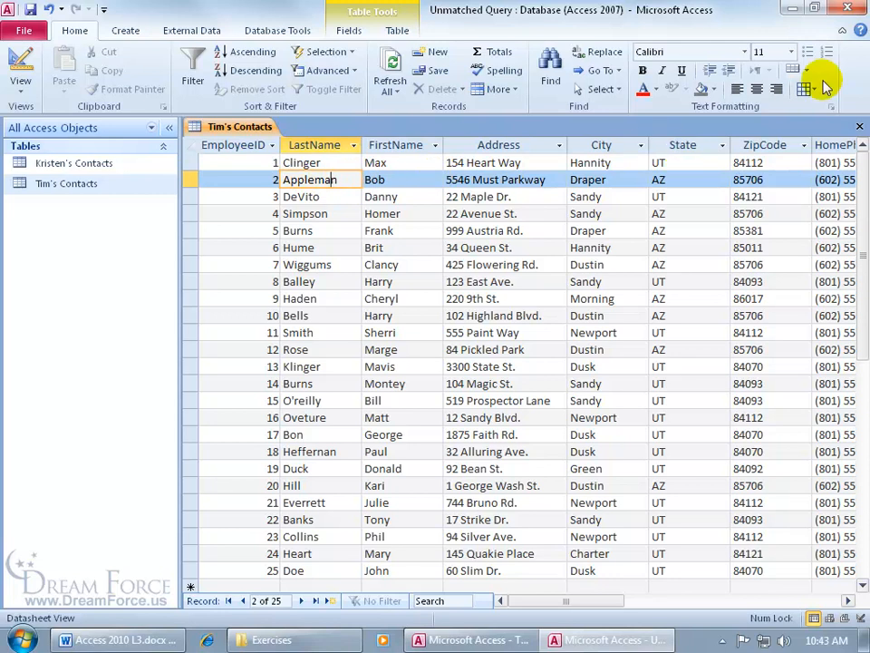
left_click(847, 8)
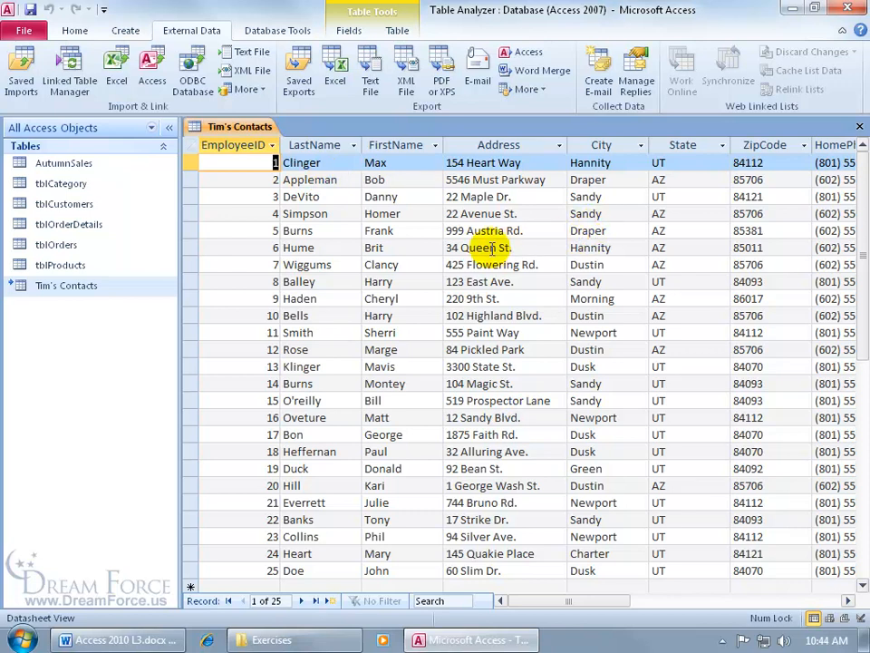
Close the Table Analyzer database and move Unmatched Query.accdb from the Exercises folder to the Desktop.
left_click(341, 637)
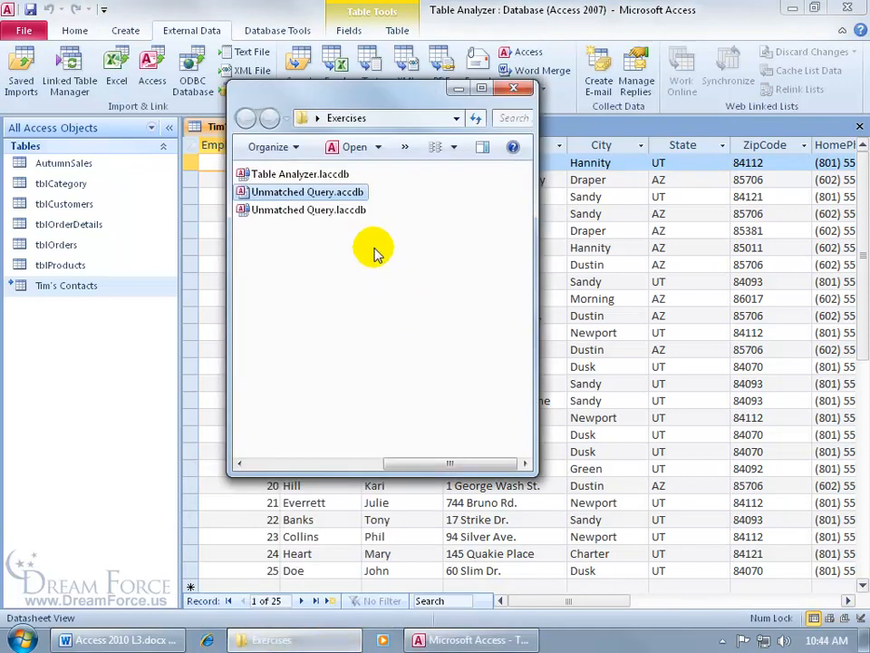
left_click(792, 7)
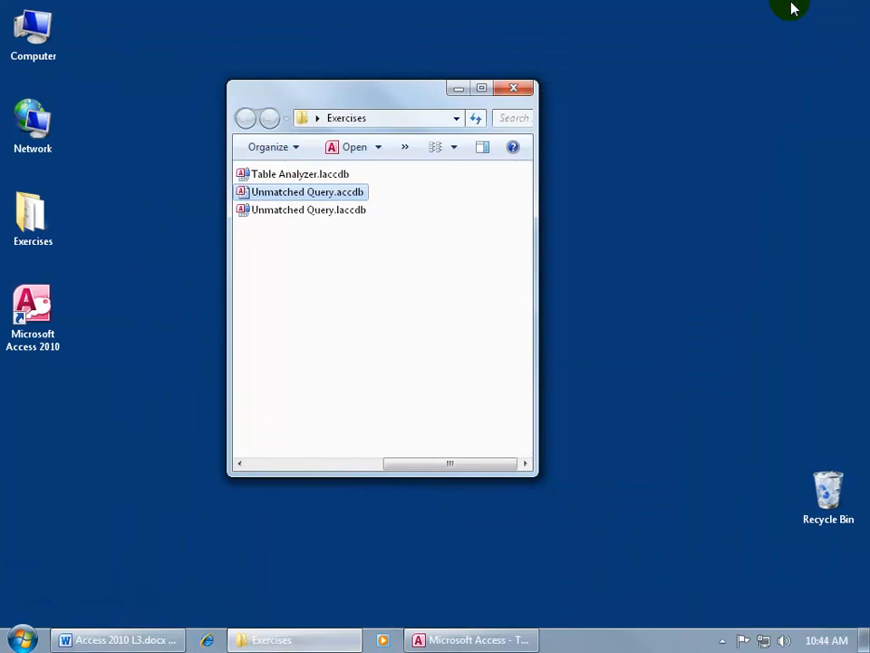
right_click(472, 640)
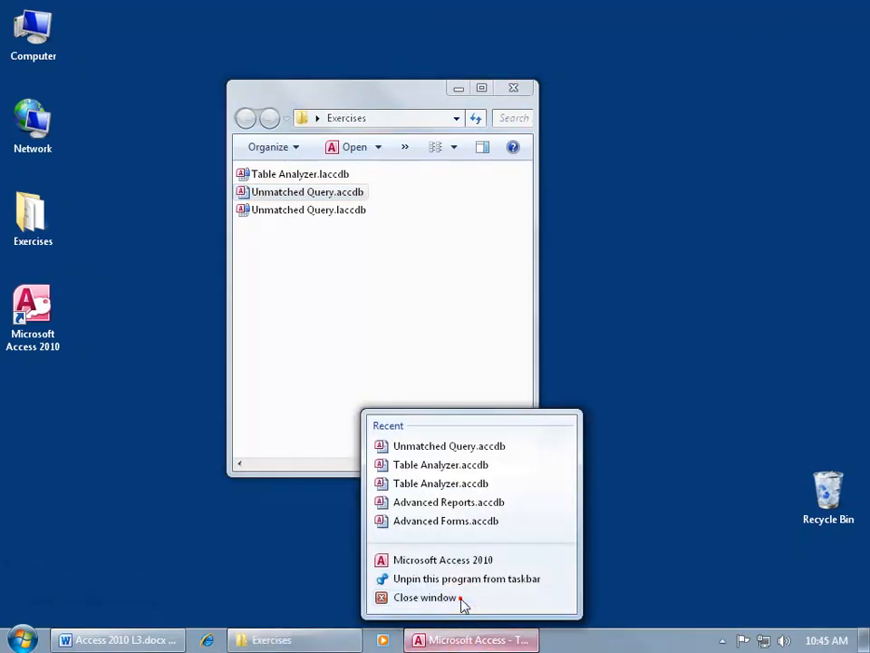
left_click(462, 599)
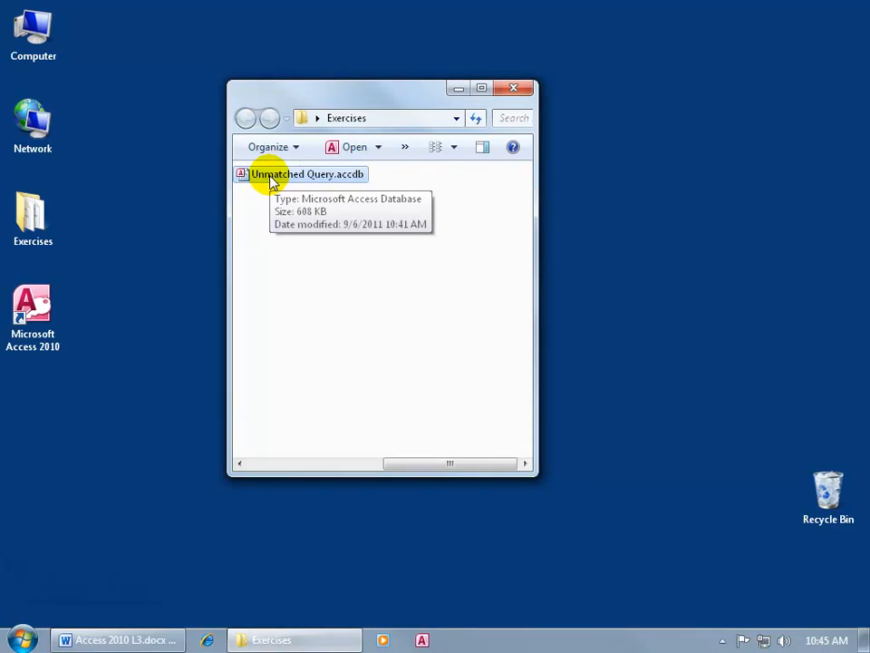
left_click_drag(271, 179, 607, 192)
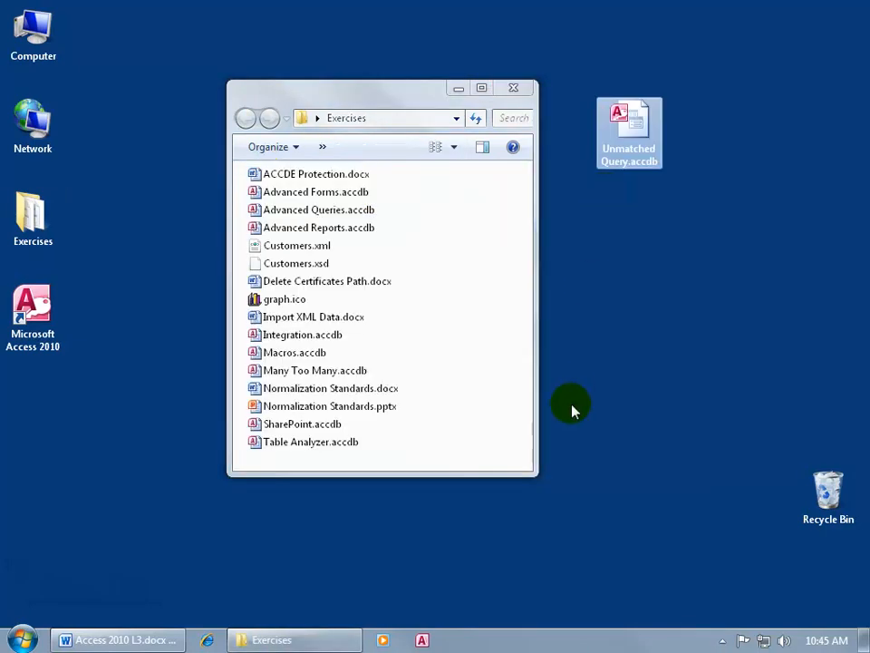
Reopen Table Analyzer.accdb from the Exercises folder and try to open the linked contacts table.
double_click(319, 444)
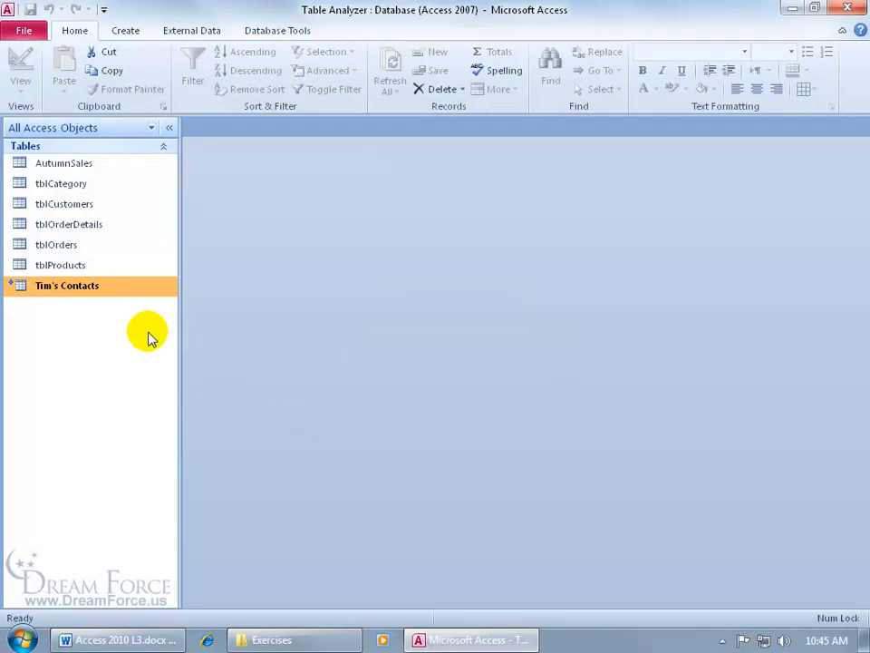
double_click(77, 292)
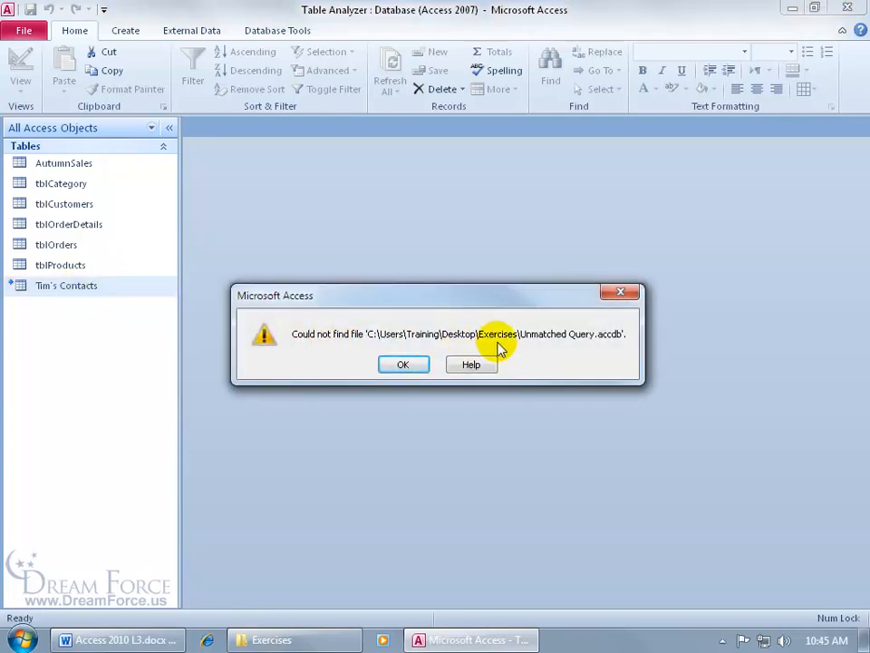
left_click(400, 365)
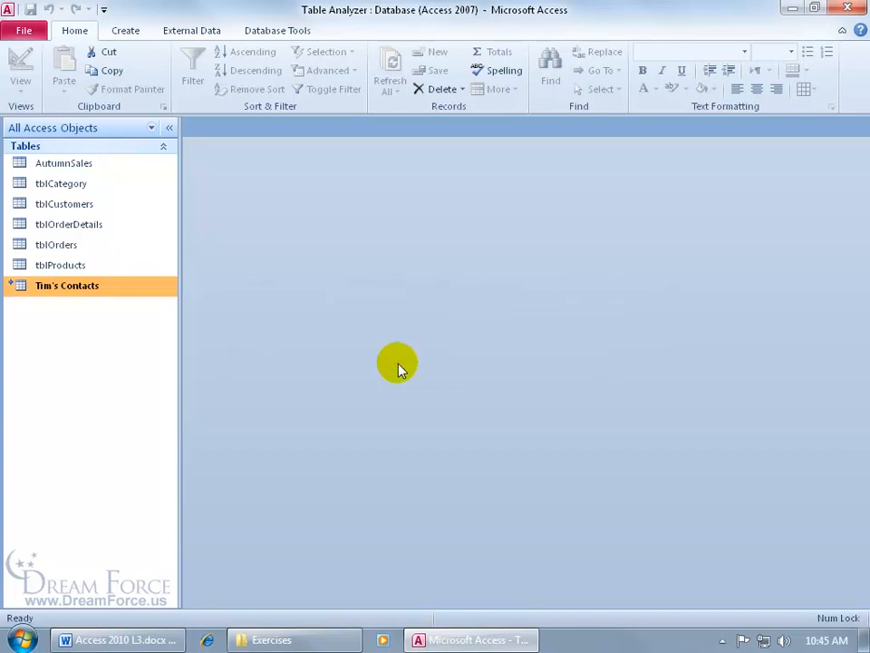
Relink the contacts table to Unmatched Query.accdb on the Desktop using Linked Table Manager with Always prompt for new location, and open the table.
left_click(192, 30)
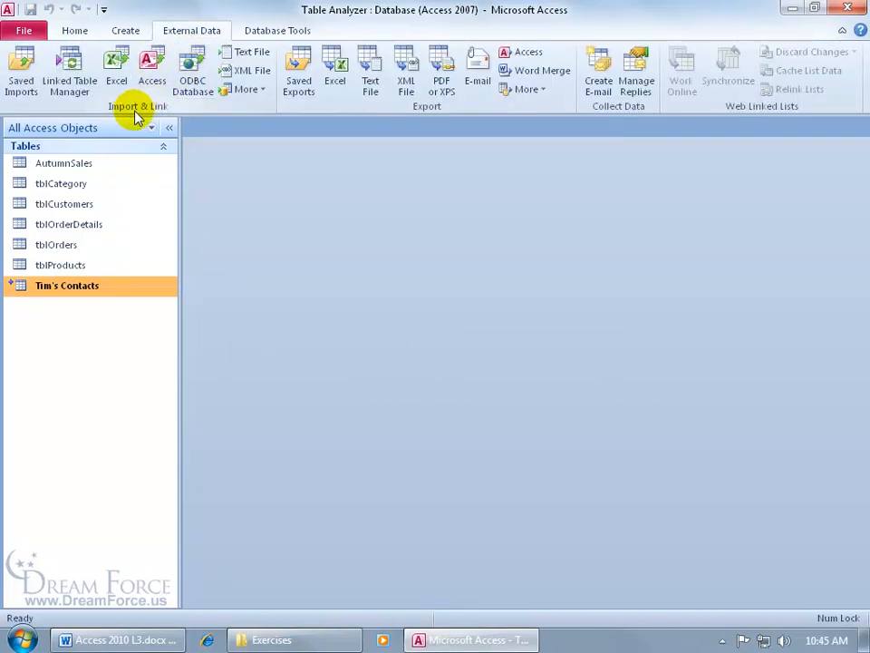
left_click(86, 99)
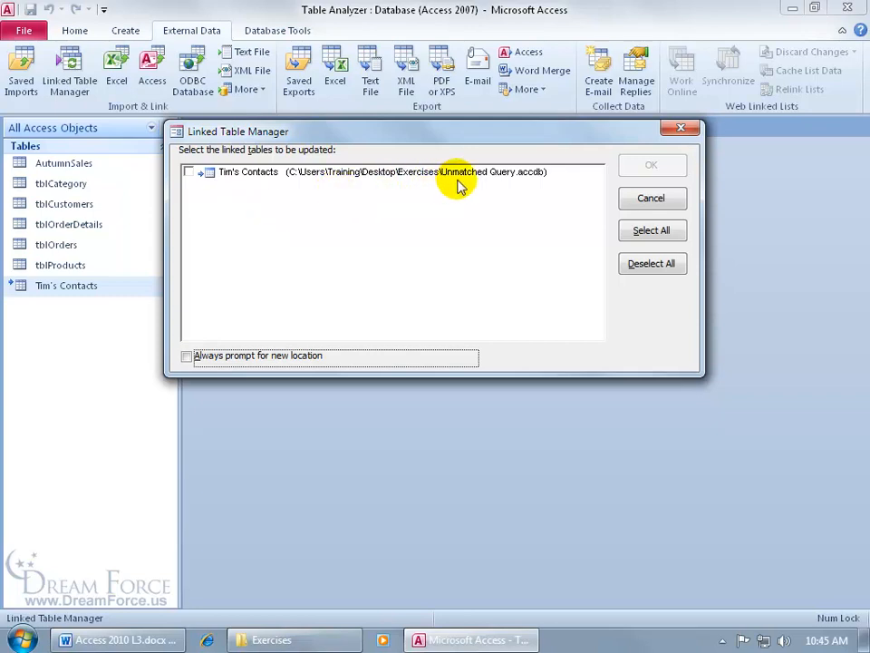
left_click(189, 173)
left_click(188, 357)
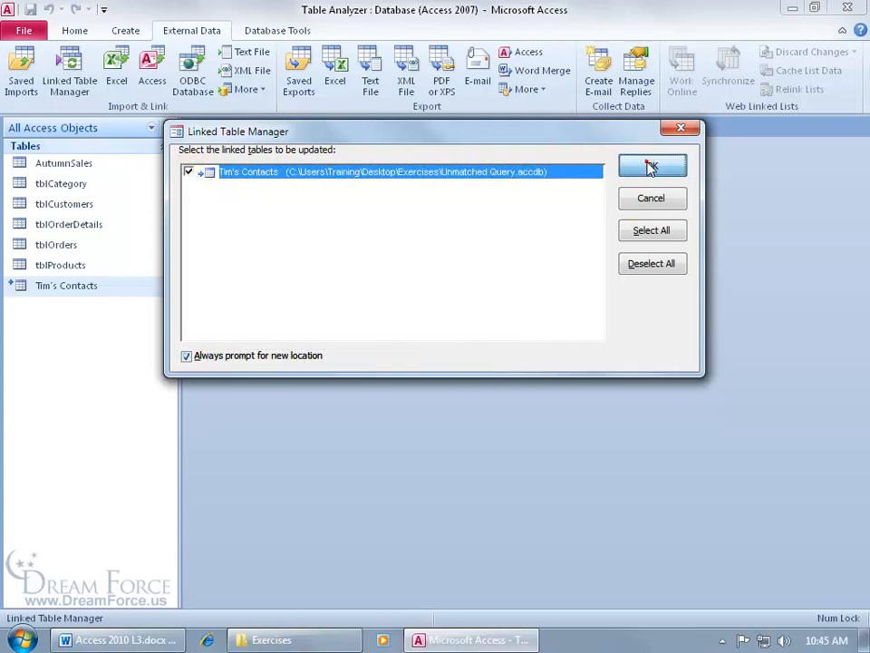
left_click(651, 165)
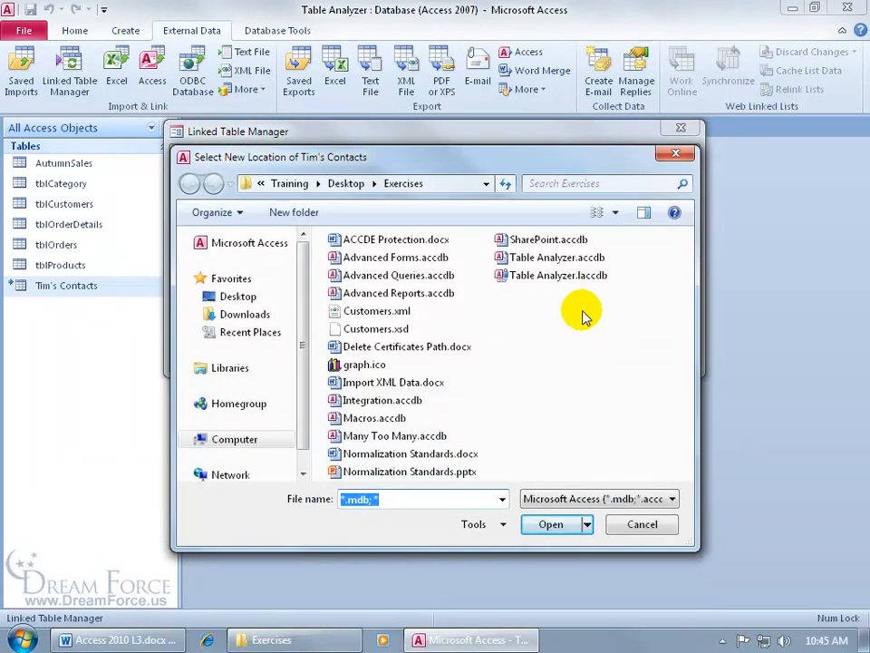
left_click(252, 301)
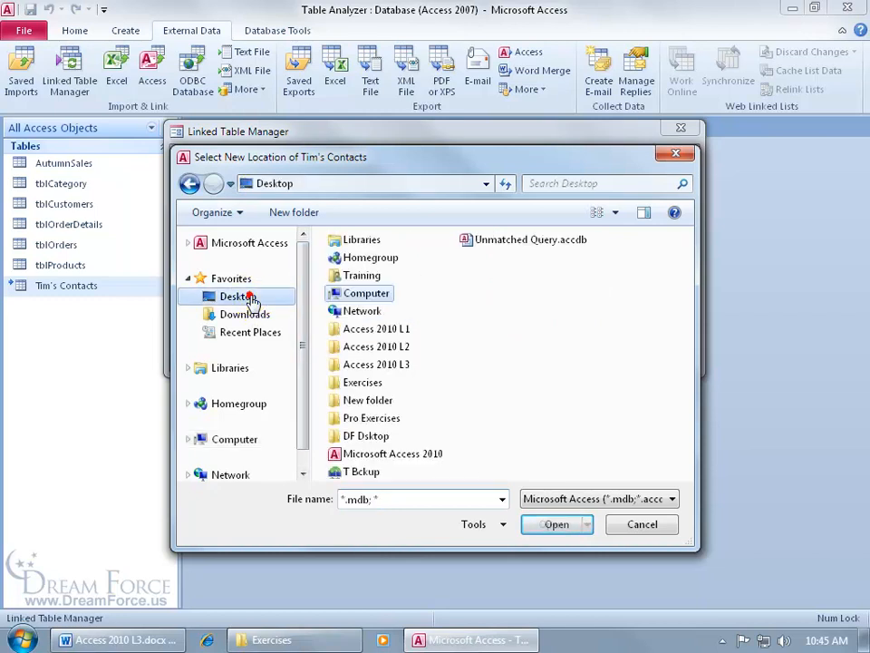
double_click(508, 243)
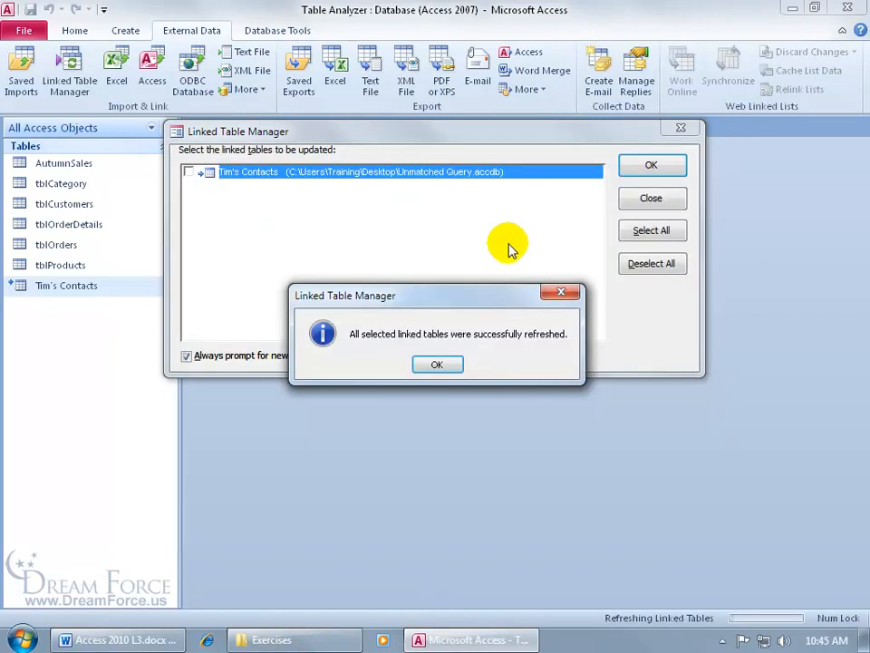
left_click(437, 364)
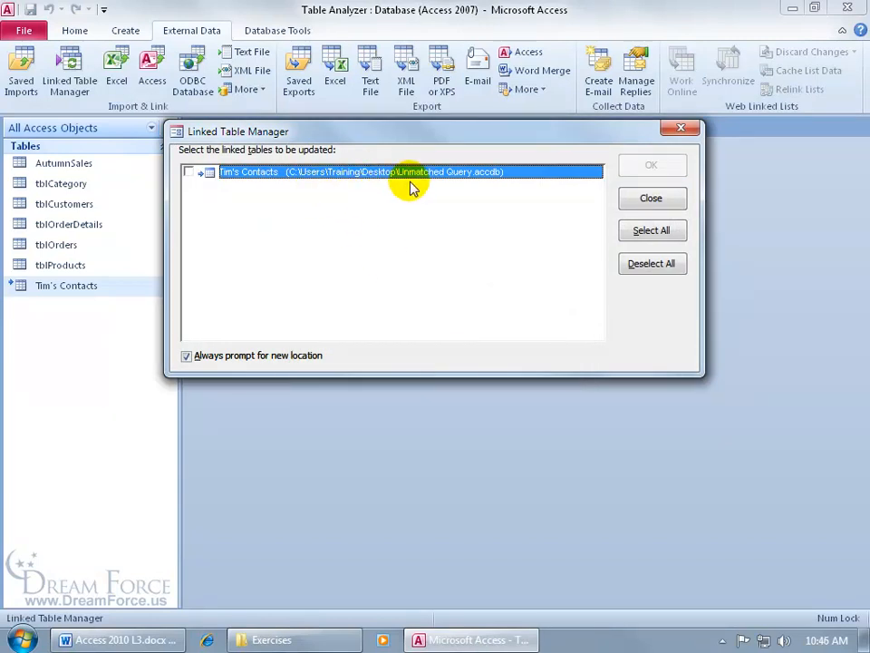
left_click(636, 198)
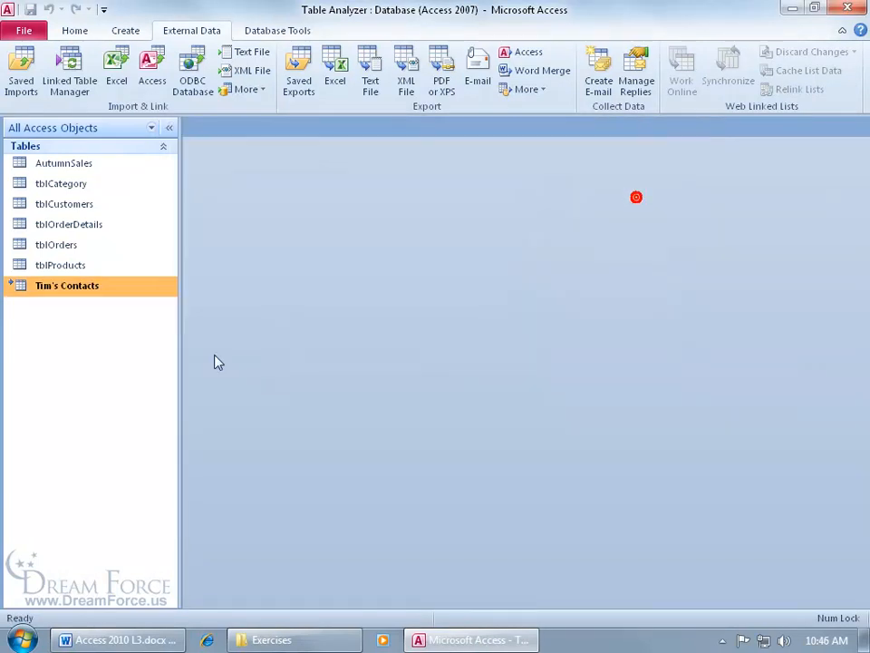
double_click(81, 287)
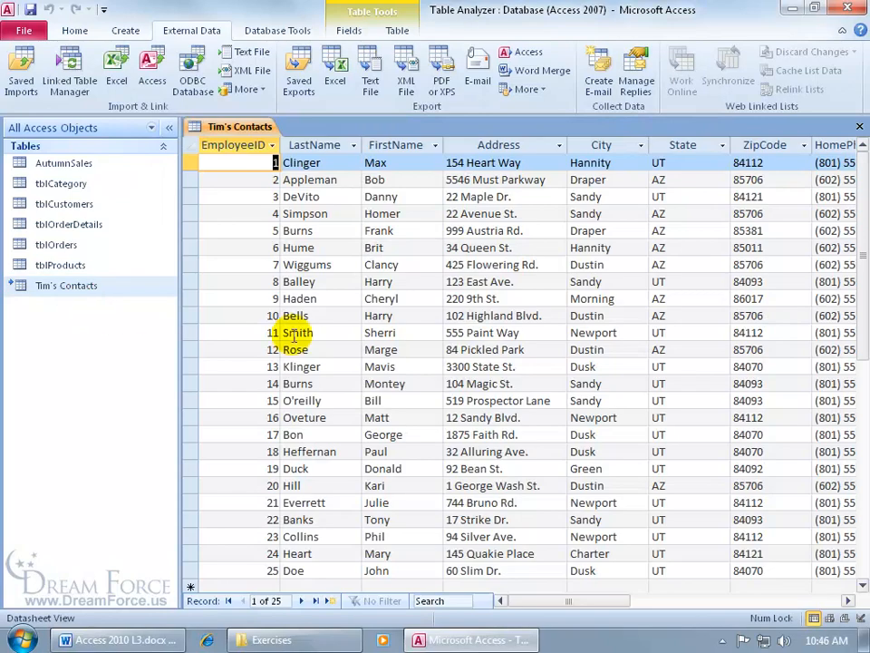